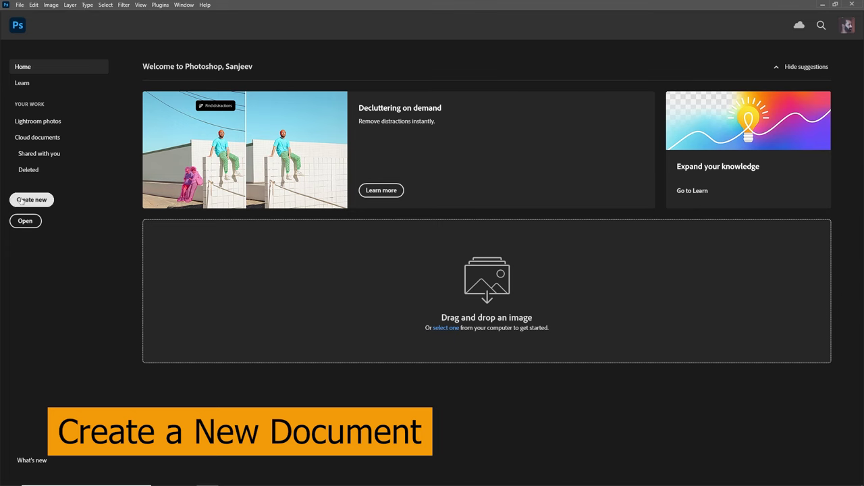
Create a 3240 x 4050 px, 72 ppi document named Joker_poster, then bring Joker_pose forward.
click(21, 201)
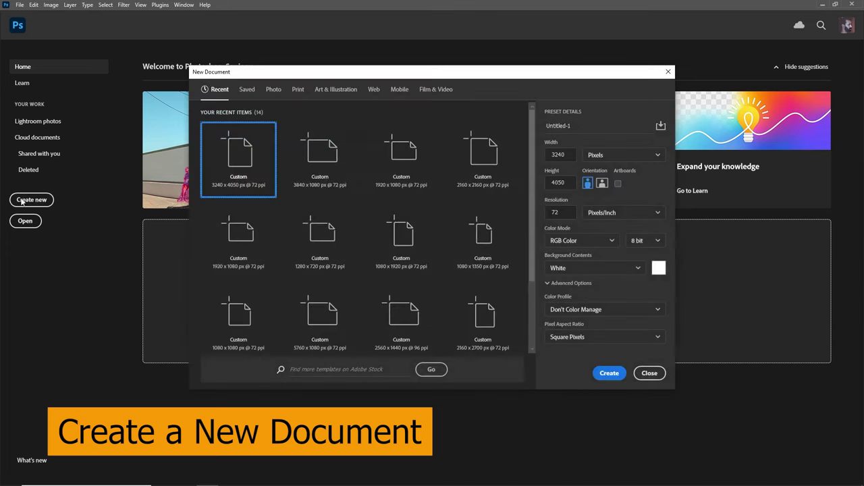
text(Jo)
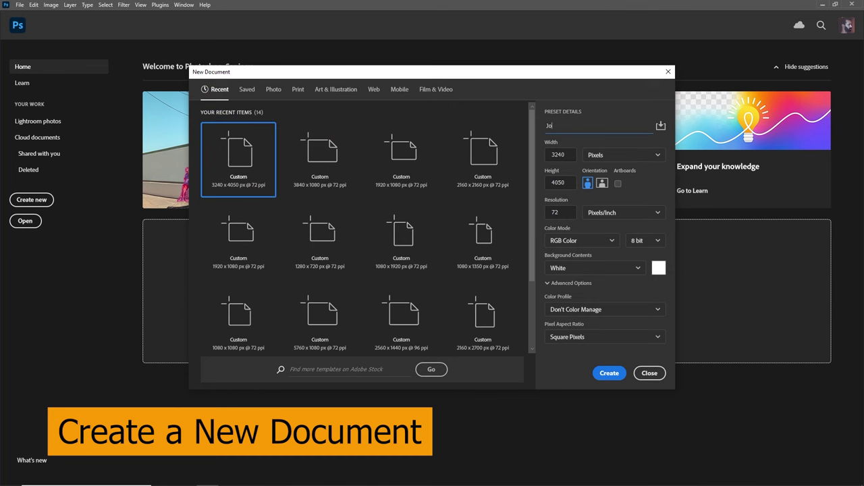
text(ker_poster)
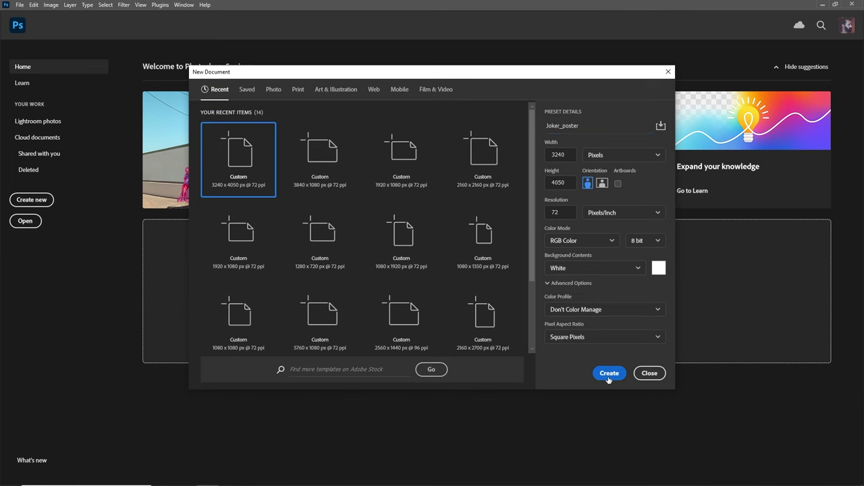
click(609, 373)
click(200, 38)
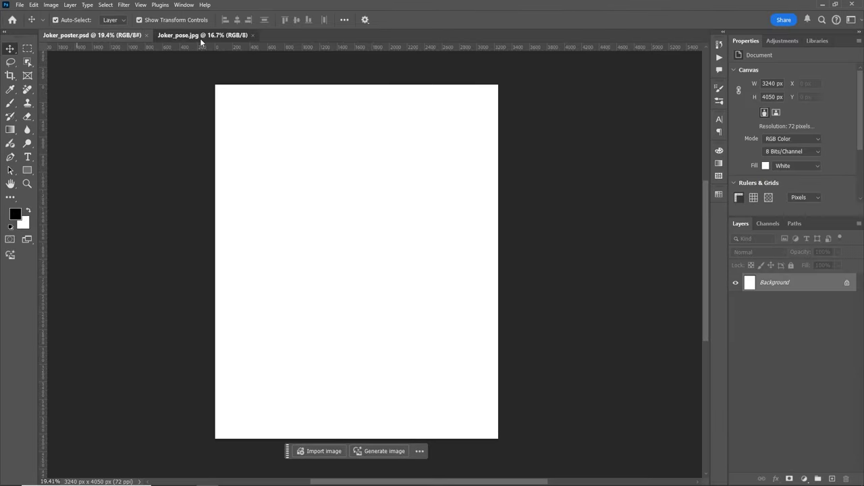
Zoom in on the Joker's hairline and trace his outline with the Pen Tool.
key(z)
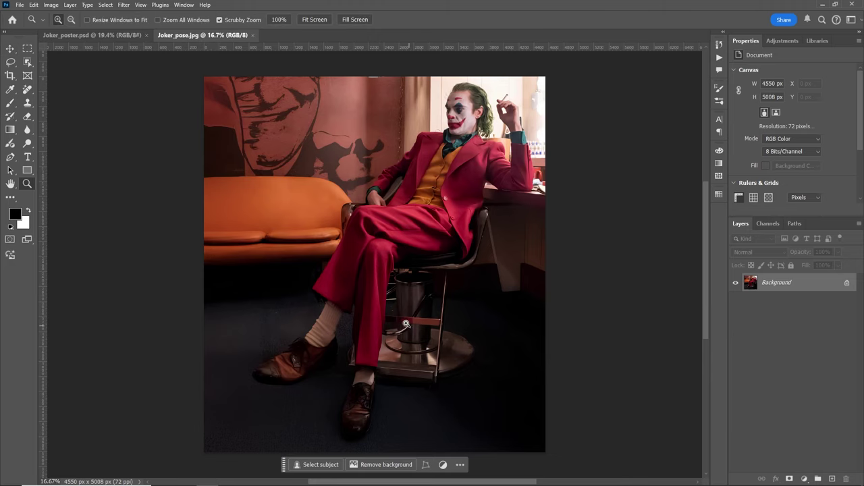
mouse_move(476, 162)
mouse_down()
mouse_move(382, 66)
mouse_move(407, 71)
mouse_up()
key(v)
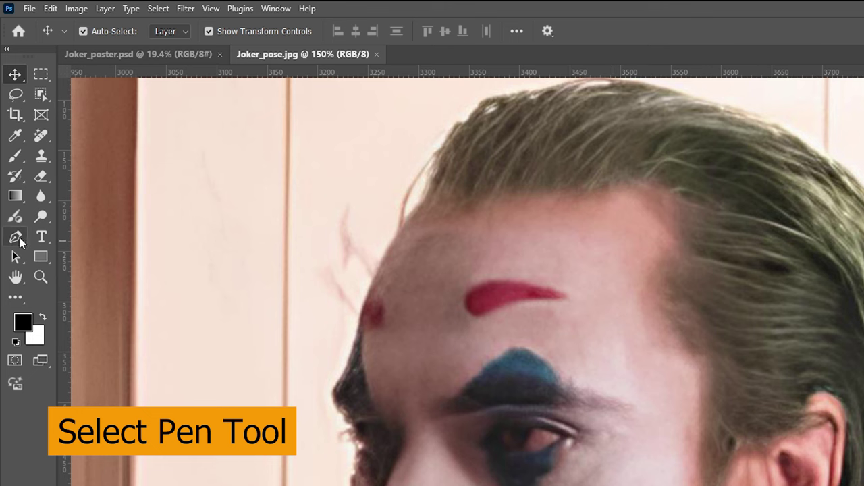
click(15, 237)
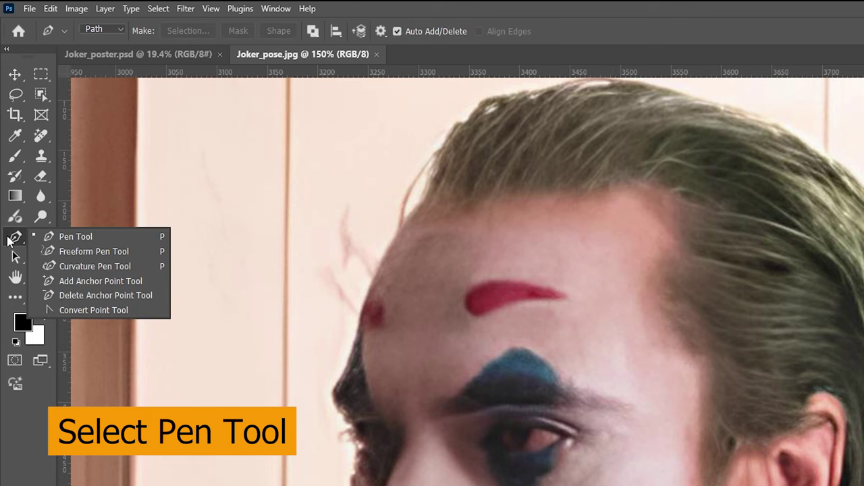
click(76, 237)
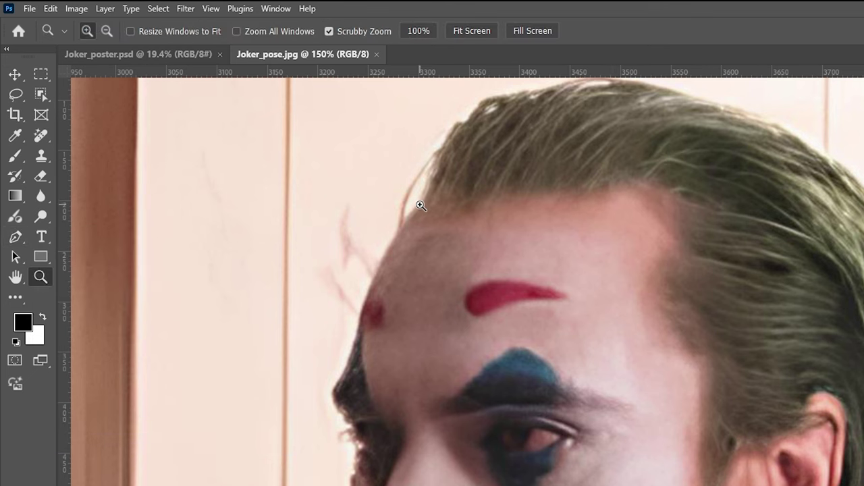
drag(418, 200, 424, 206)
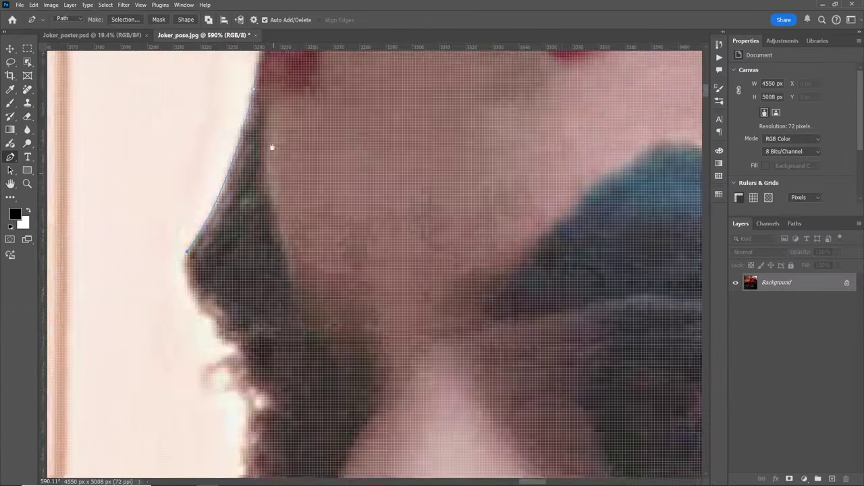
scroll(194, 286, down, 10)
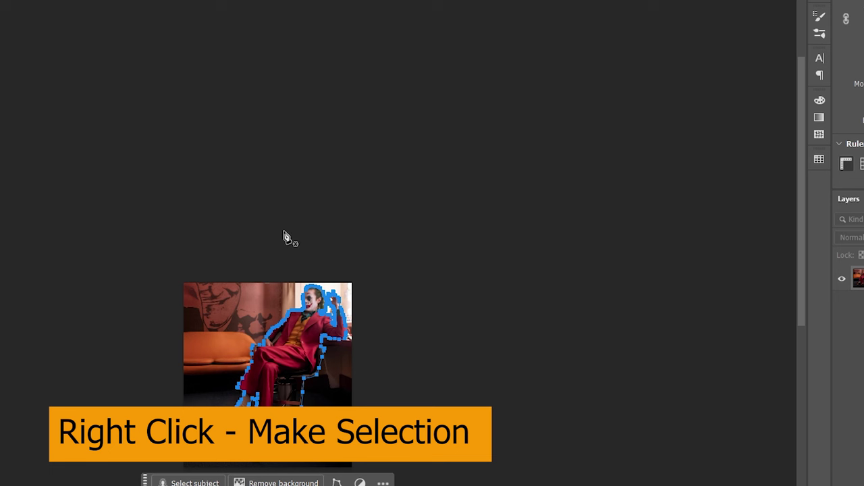
Turn the traced path into a 1 px feathered selection and mask out the photo's background.
right_click(304, 308)
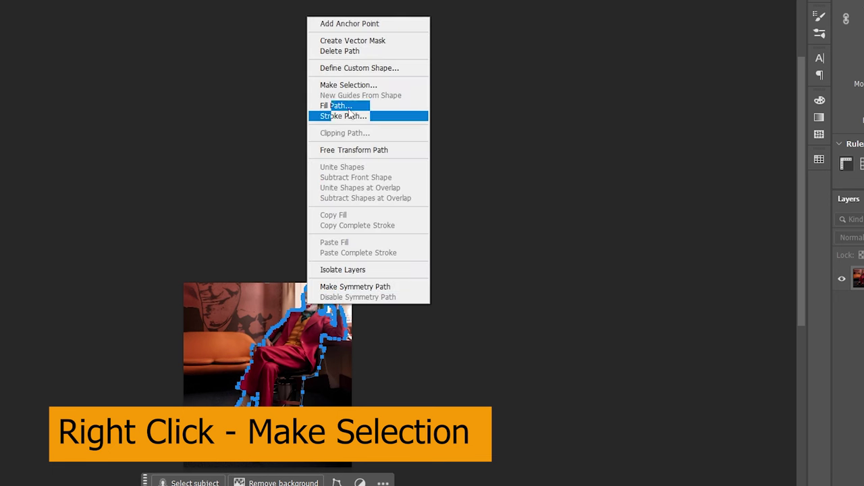
click(341, 85)
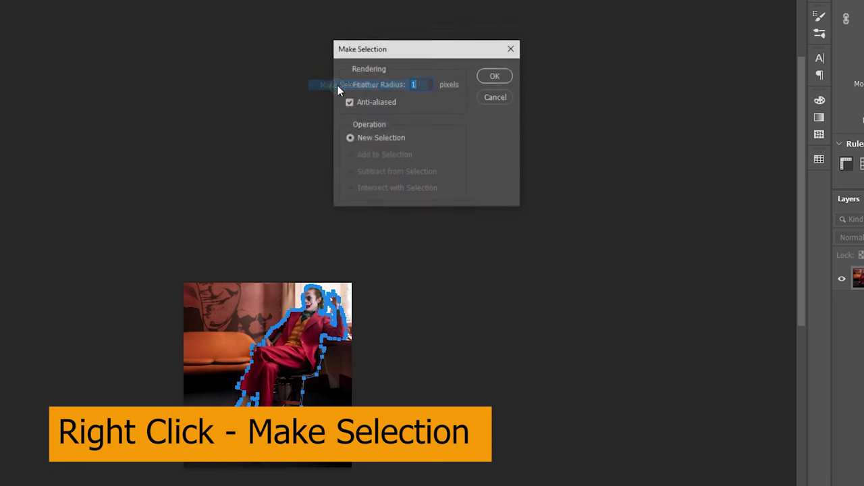
click(482, 77)
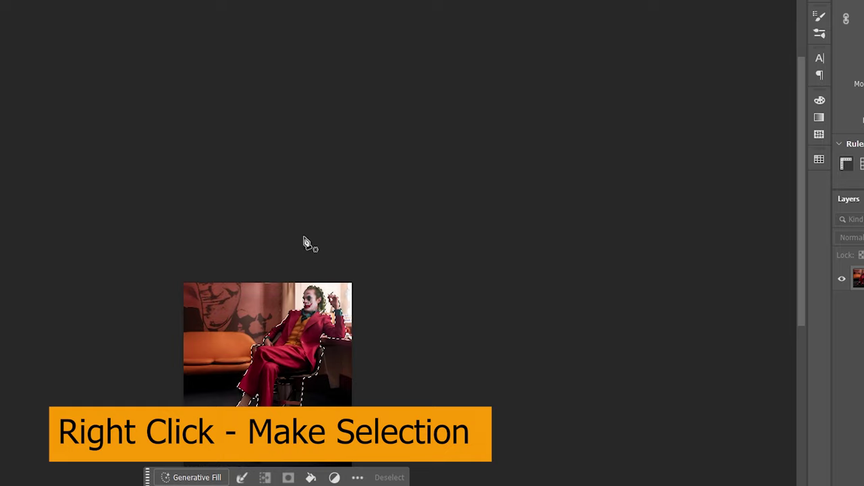
drag(277, 395, 331, 378)
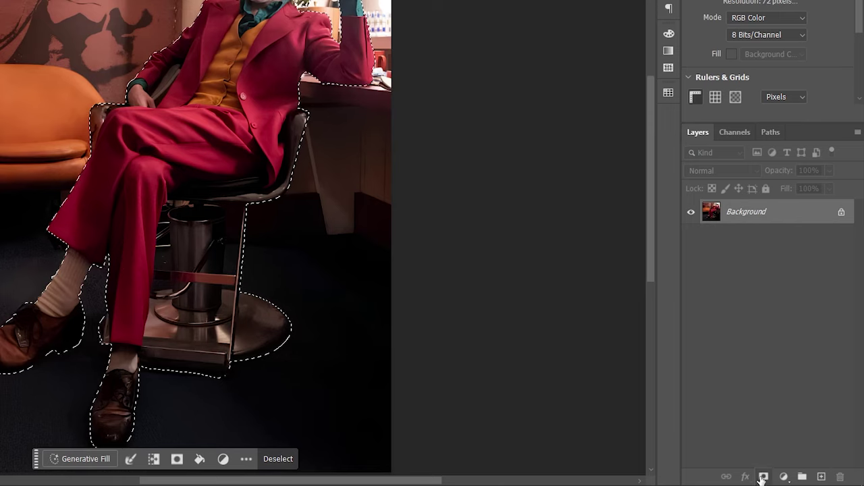
click(763, 477)
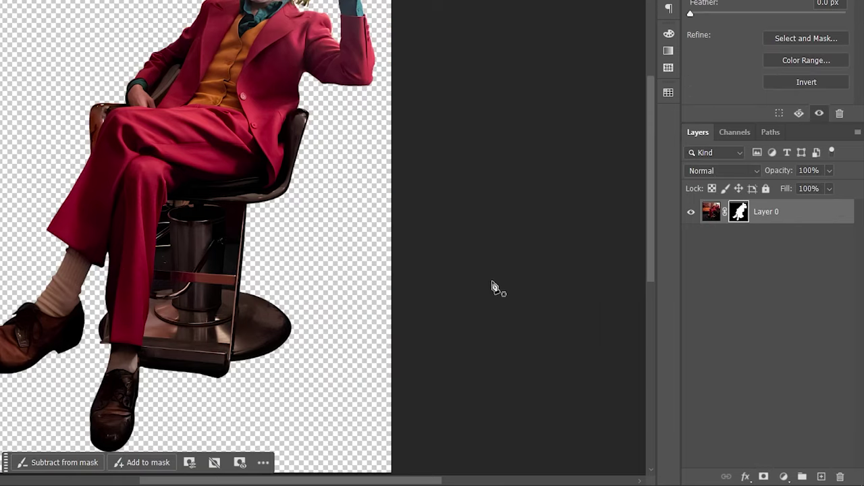
Move the masked Joker cut-out into the Joker_poster document as Layer 1.
scroll(447, 291, down, 2)
scroll(445, 292, up, 2)
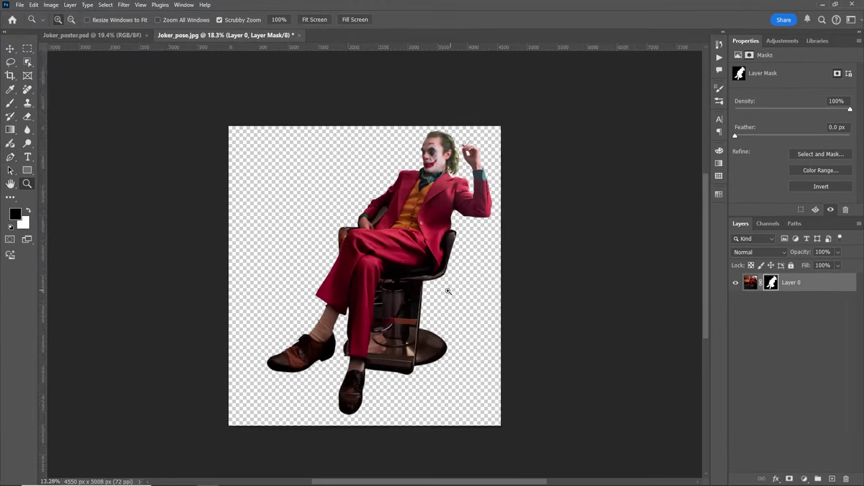
scroll(435, 296, down, 2)
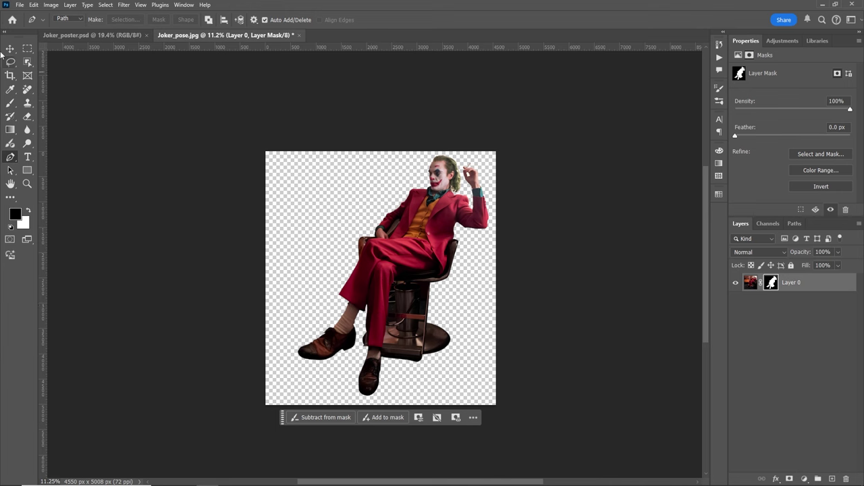
click(10, 49)
drag(390, 214, 104, 39)
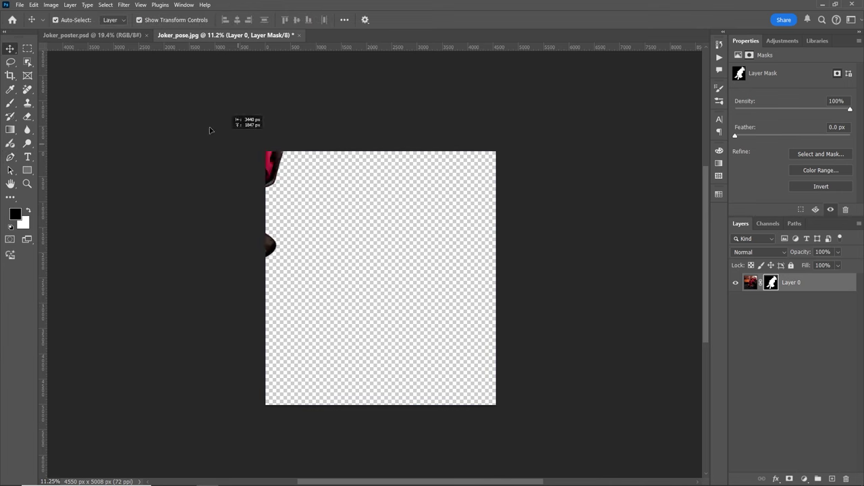
Scale down the Joker cut-out in the poster and load its mask as a selection.
drag(357, 244, 359, 247)
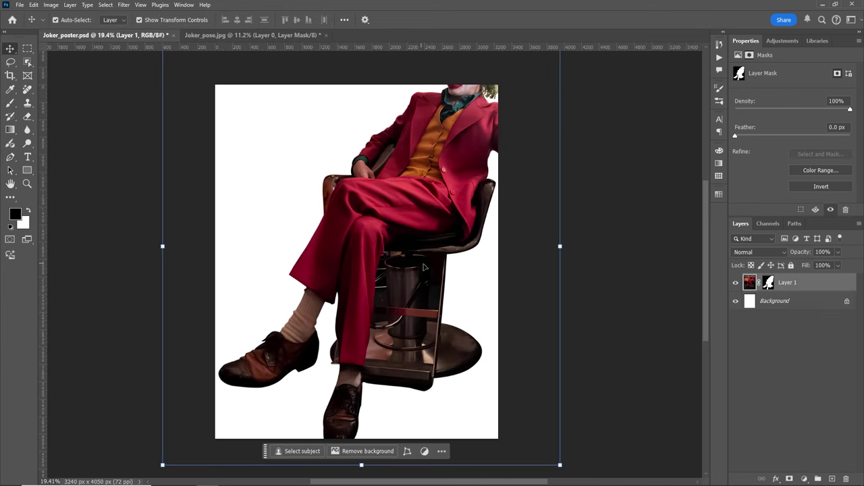
mouse_move(561, 248)
mouse_down()
mouse_move(341, 286)
mouse_move(418, 319)
mouse_up()
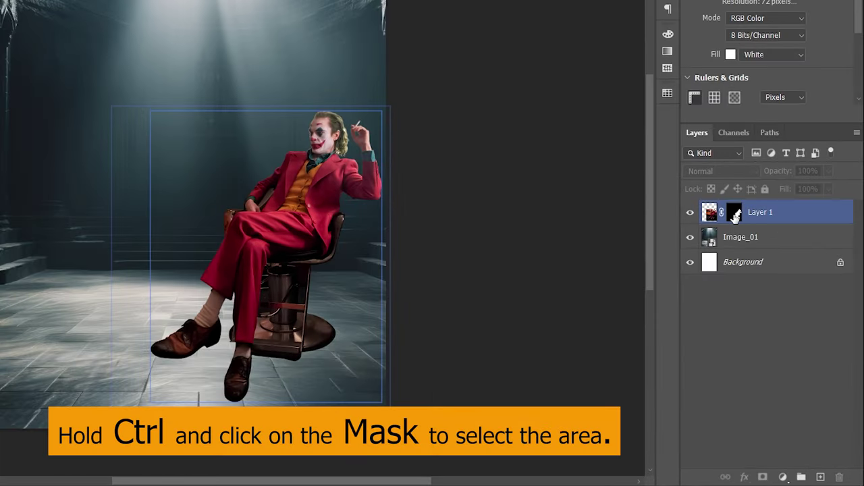
ctrl+click(735, 215)
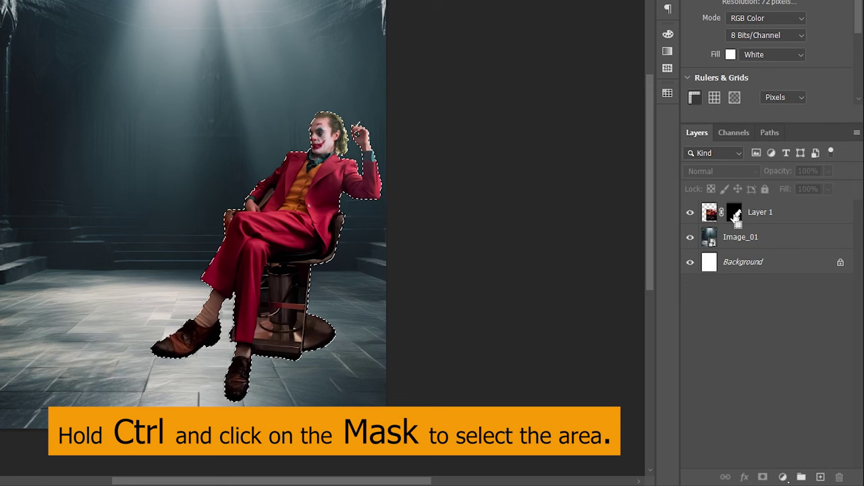
Fill the Joker shape with black on a new layer above Image_01, then hide Layer 1.
click(735, 215)
click(756, 237)
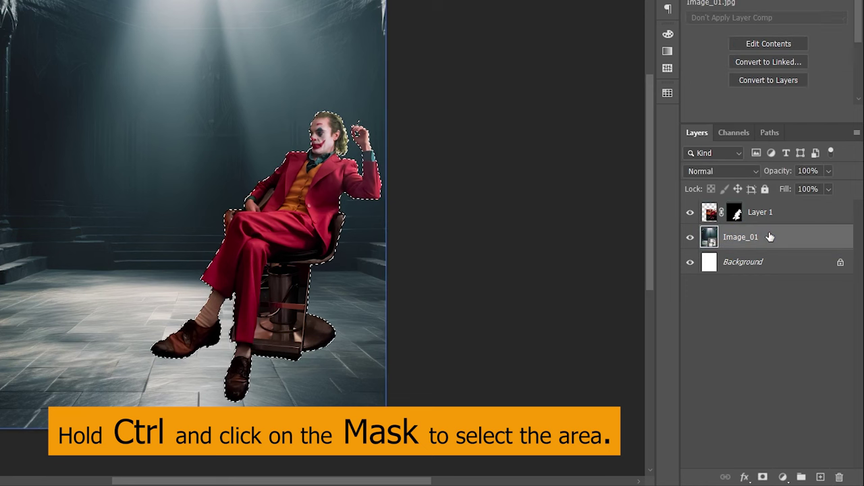
click(820, 477)
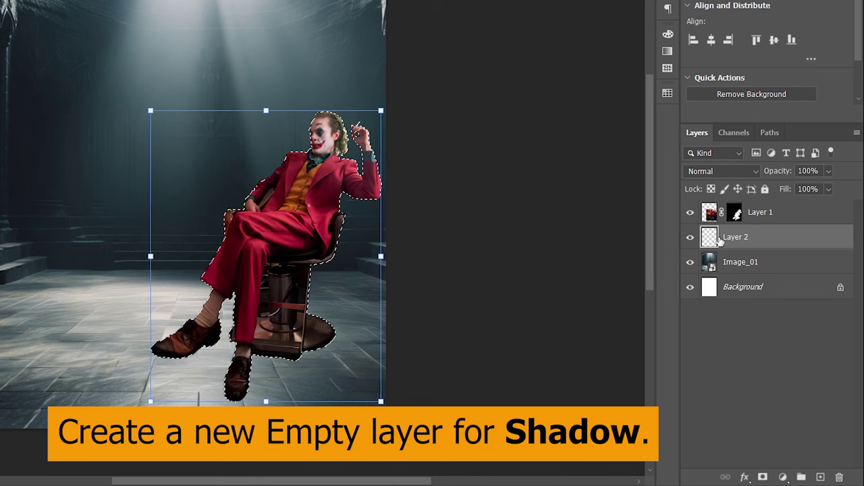
key(alt+BackSpace)
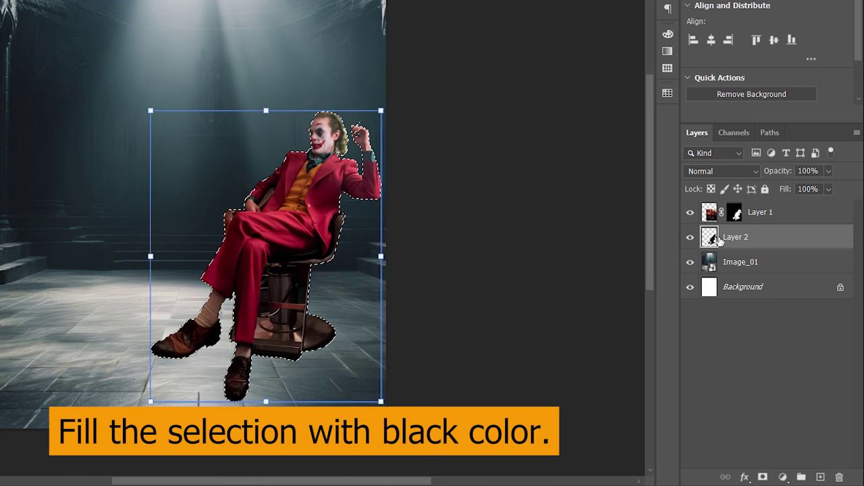
key(ctrl+d)
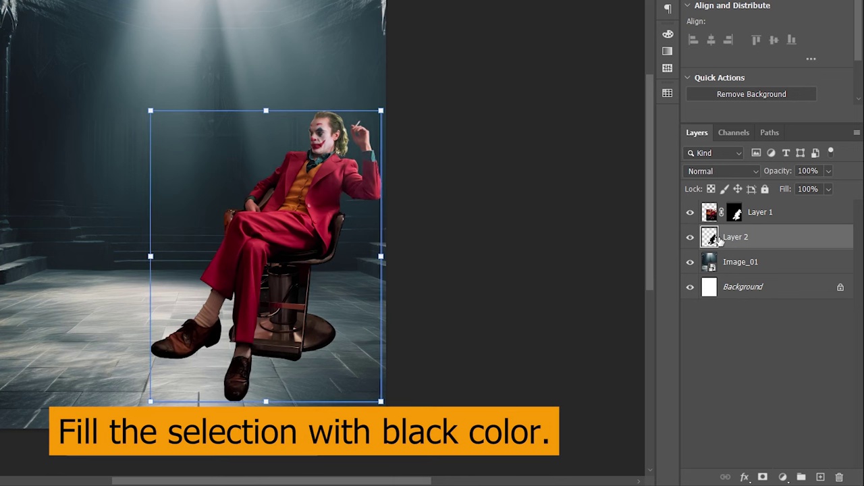
click(690, 212)
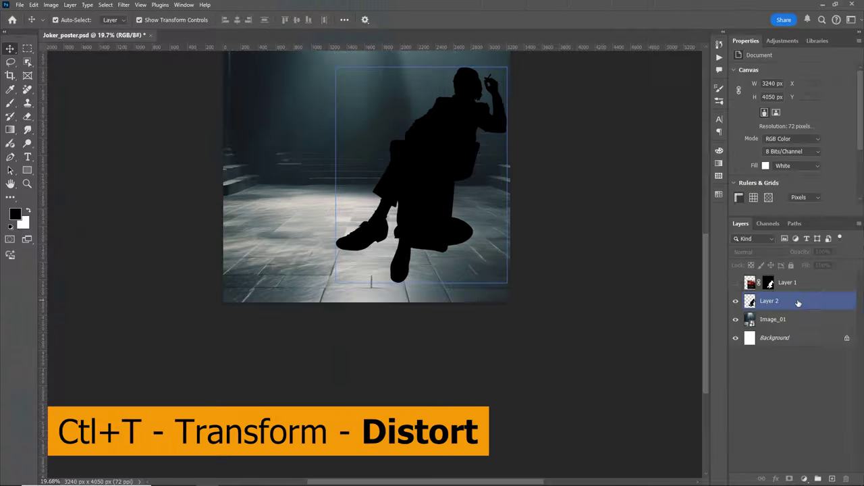
Distort the black silhouette's corners so it lies flat, then shift it under the chair.
key(ctrl+t)
right_click(465, 181)
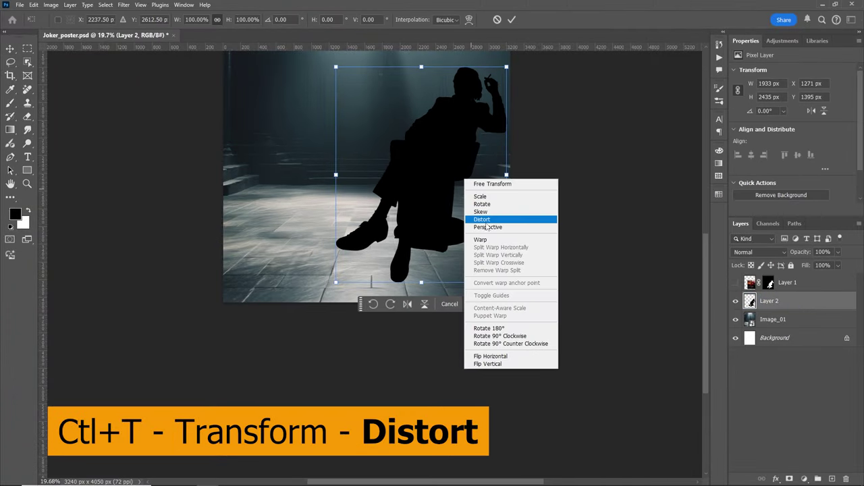
click(487, 221)
drag(508, 67, 564, 200)
drag(336, 67, 511, 113)
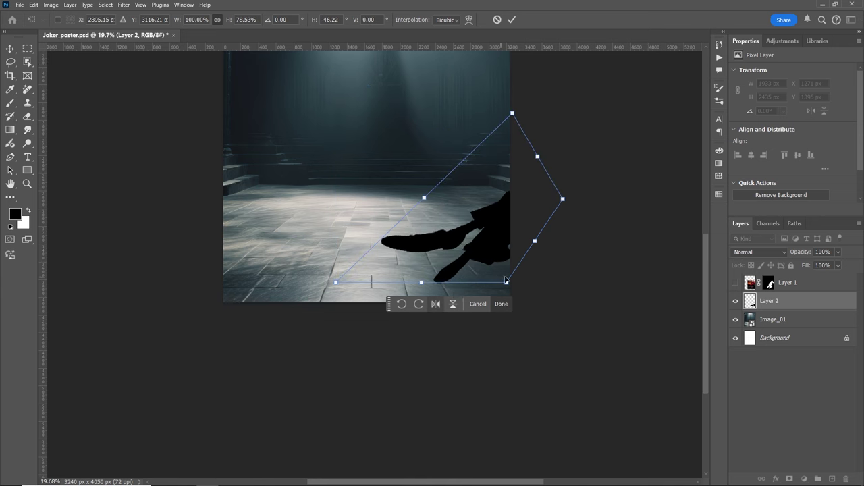
drag(506, 283, 486, 286)
click(735, 282)
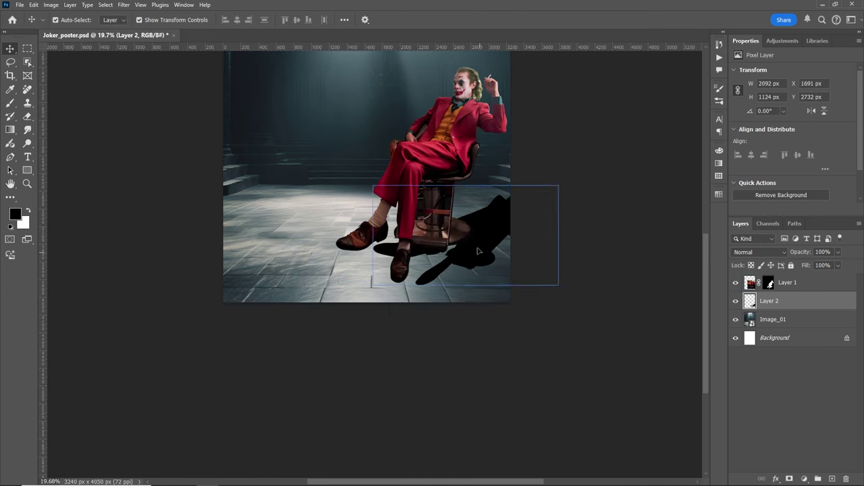
drag(428, 250, 459, 253)
Skew the shadow up and to the left, stretching its bottom-right corner outward.
key(ctrl+t)
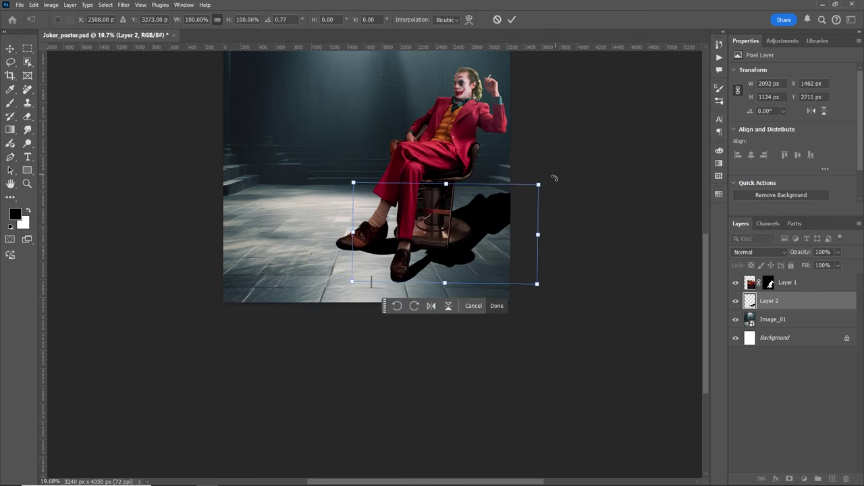
right_click(432, 254)
click(466, 299)
drag(353, 190, 305, 181)
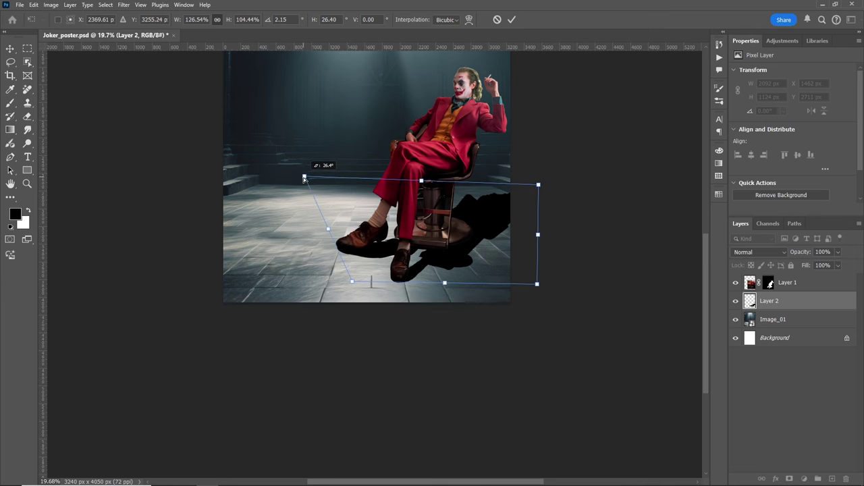
drag(538, 284, 537, 281)
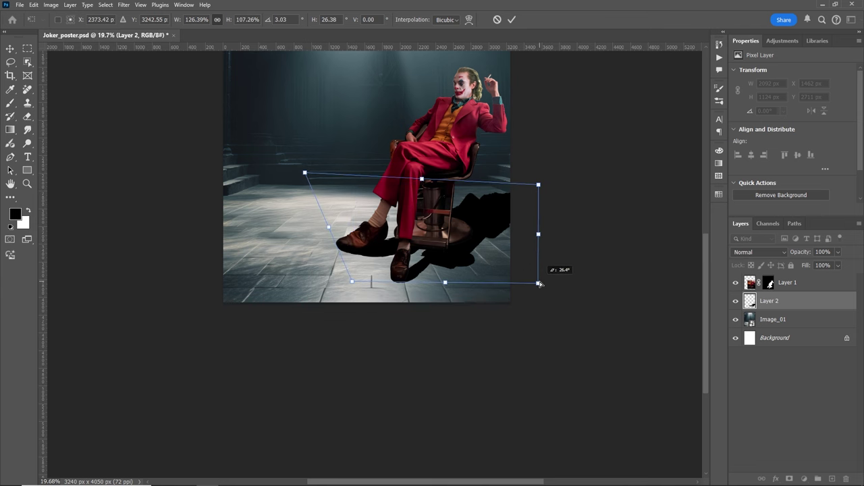
scroll(490, 227, up, 2)
mouse_move(307, 179)
mouse_down()
mouse_move(331, 172)
mouse_move(342, 179)
mouse_up()
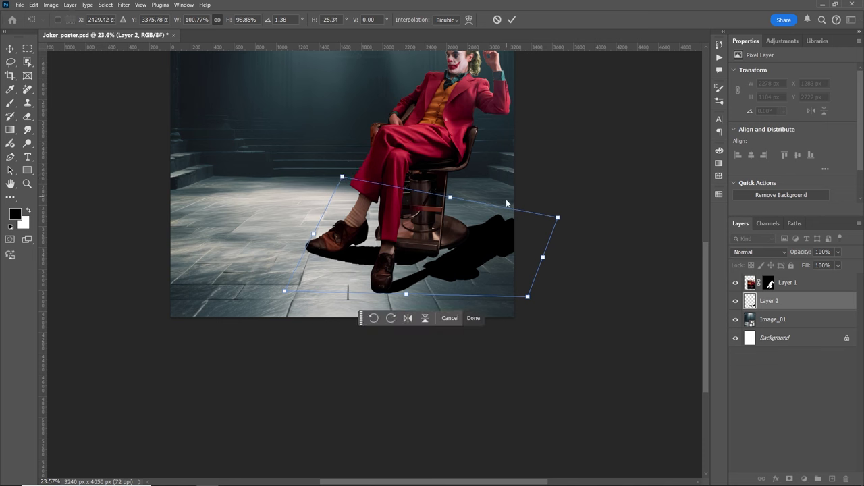
Warp the shadow's right and top edges into a curve and commit.
right_click(494, 235)
click(517, 297)
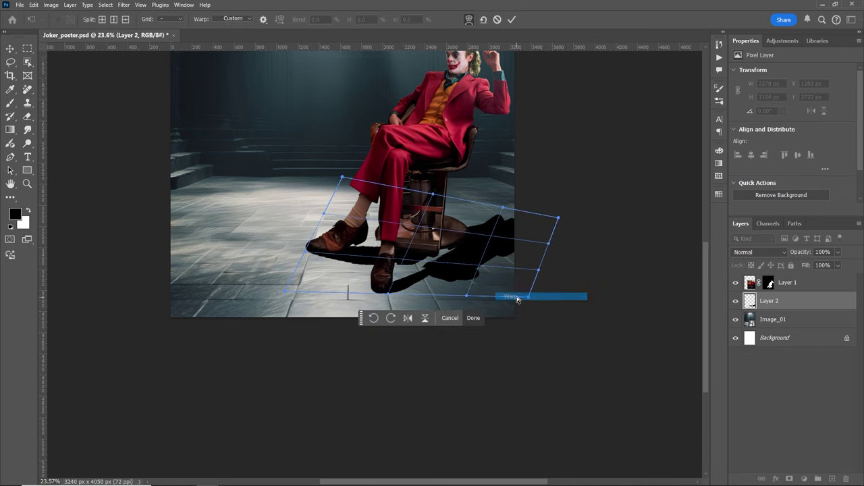
drag(558, 218, 574, 222)
drag(528, 296, 541, 305)
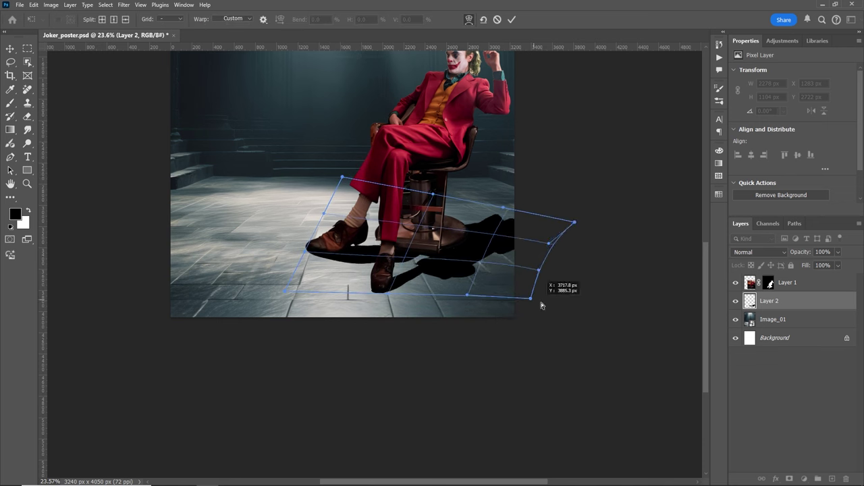
drag(497, 231, 507, 204)
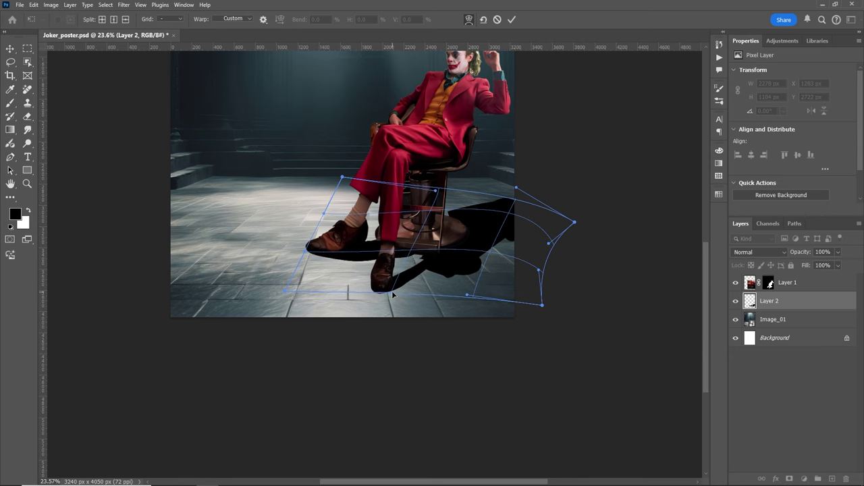
click(491, 328)
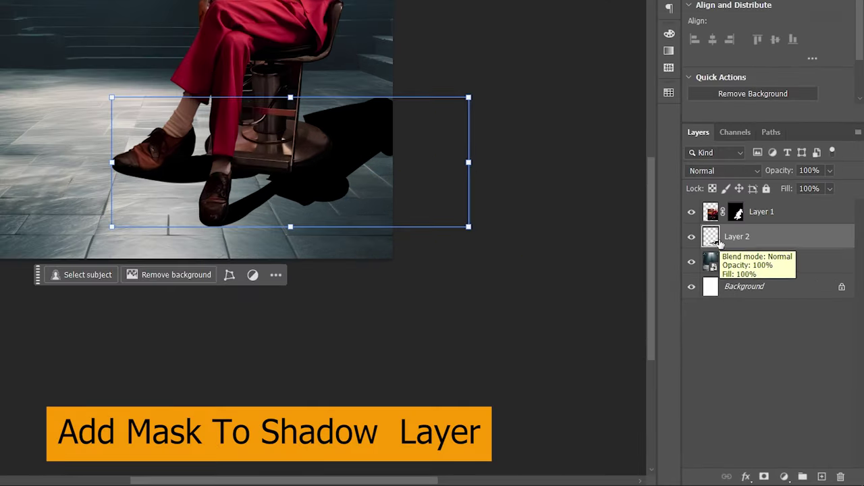
Mask Layer 2 with a black-white gradient so the shadow fades out toward the right.
click(786, 319)
click(765, 477)
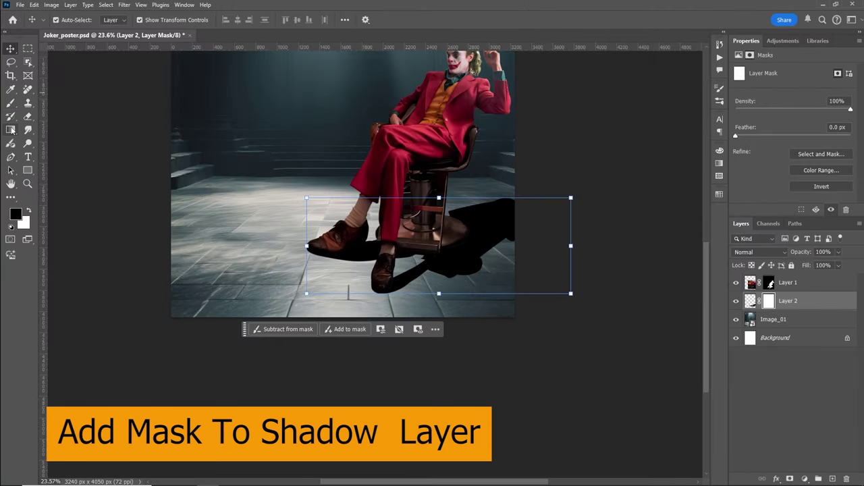
click(11, 129)
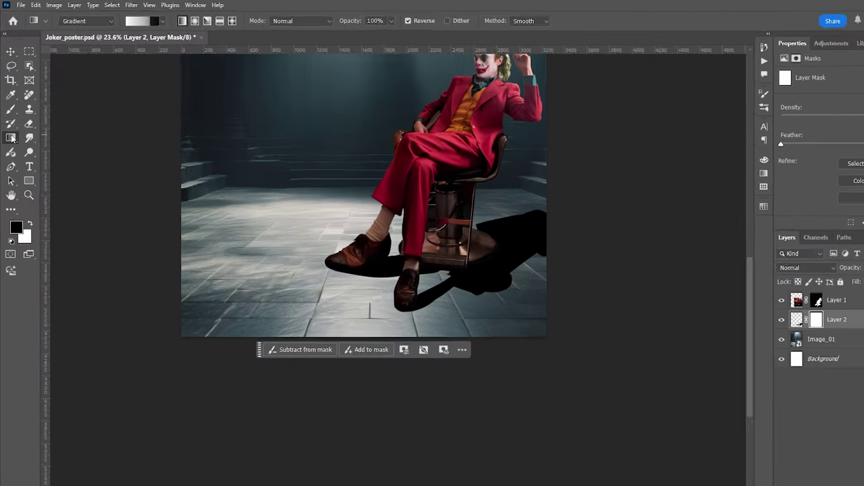
click(152, 20)
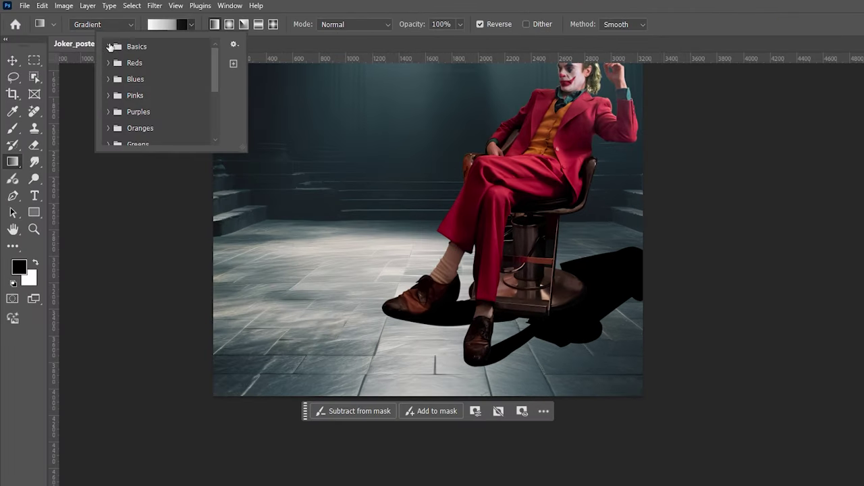
click(108, 47)
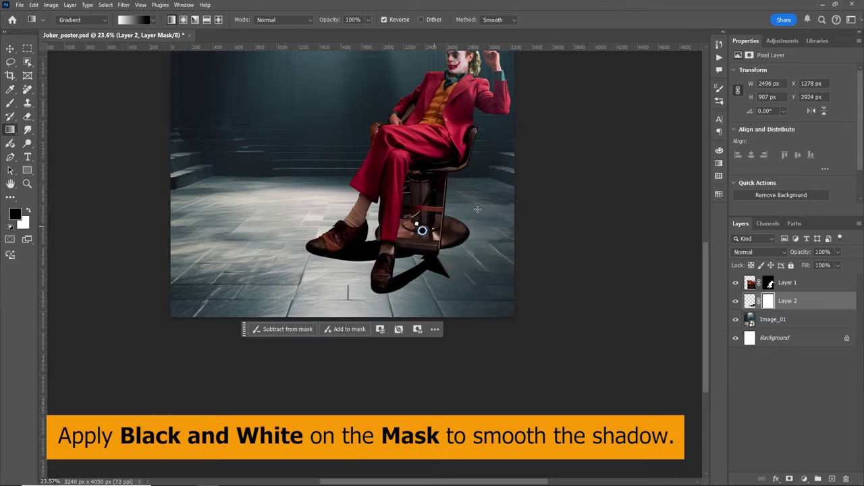
drag(420, 232, 561, 192)
drag(489, 202, 533, 191)
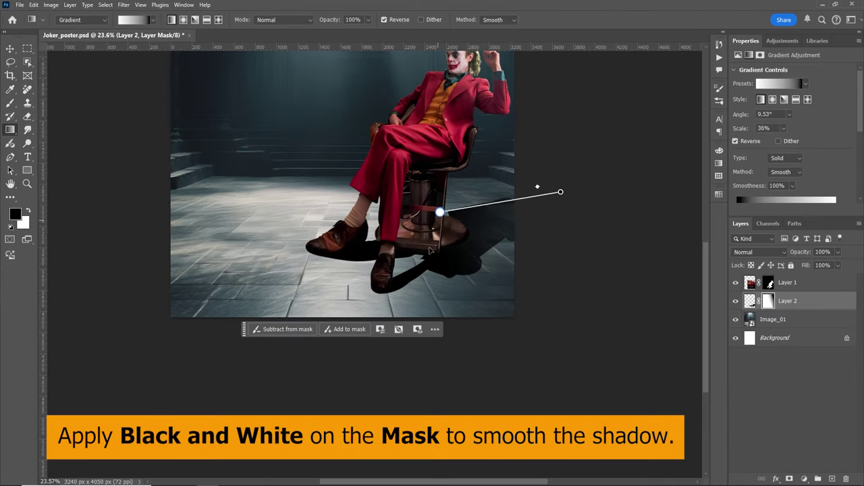
drag(439, 212, 445, 218)
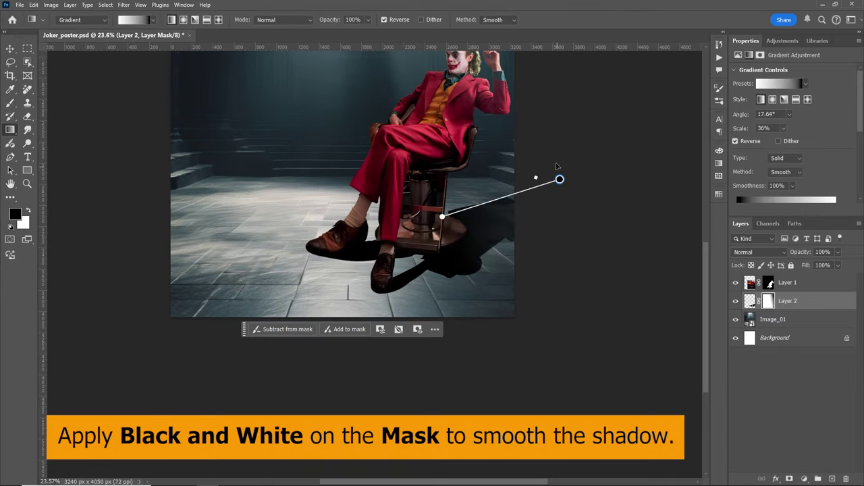
drag(557, 166, 556, 162)
click(749, 301)
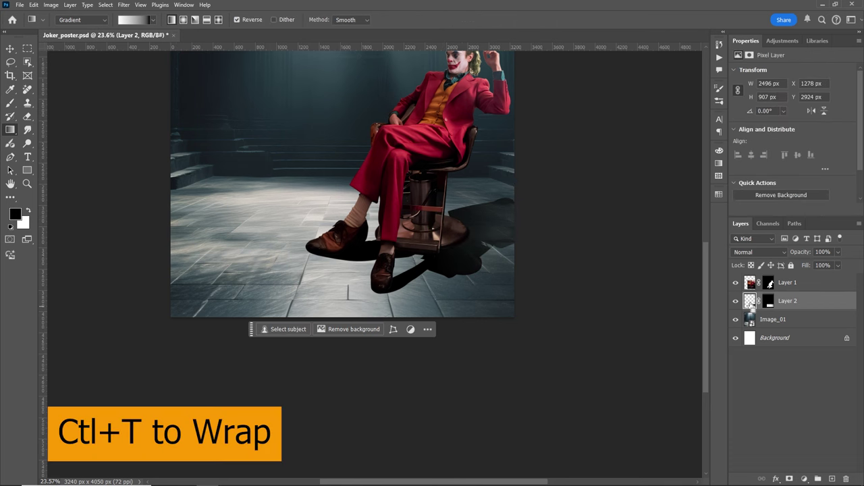
Warp the shadow again, pulling its right-side corners outward to flare the far end.
key(ctrl+t)
right_click(491, 260)
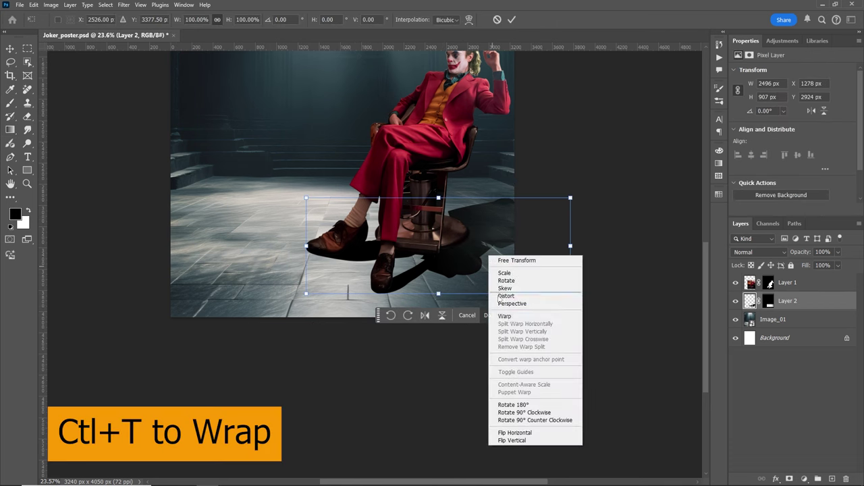
click(507, 315)
drag(483, 200, 471, 216)
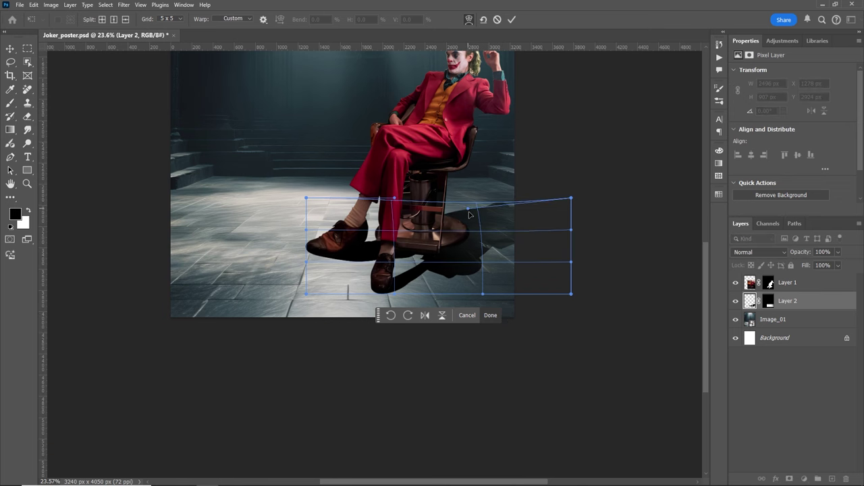
drag(571, 197, 601, 202)
drag(483, 294, 482, 290)
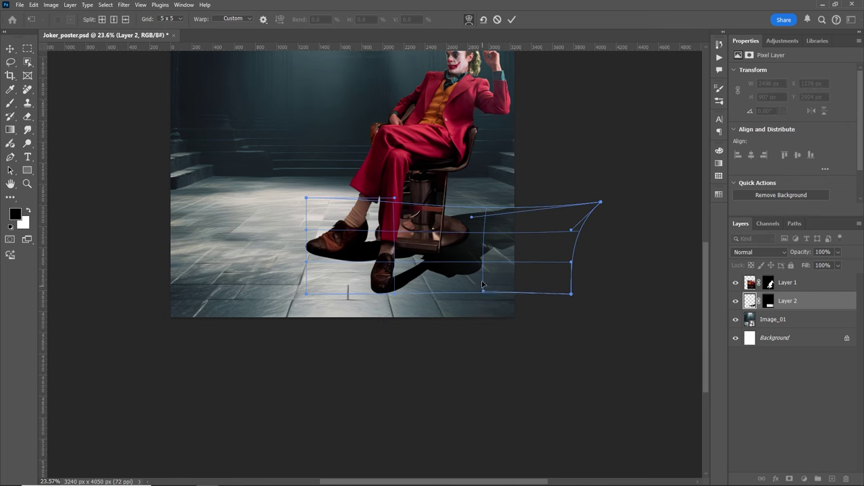
drag(571, 294, 600, 295)
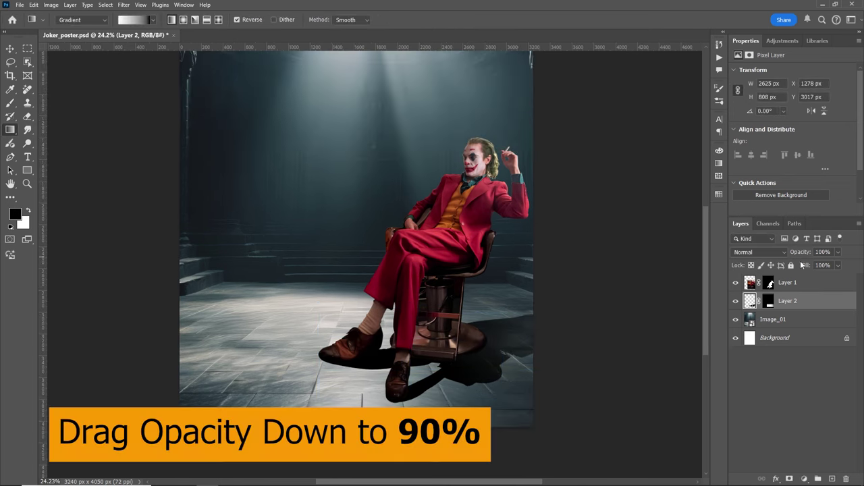
drag(803, 253, 794, 257)
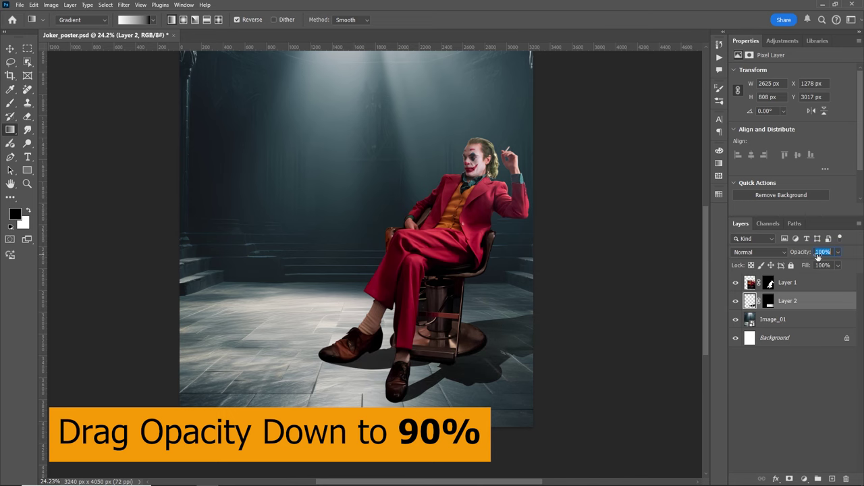
Set Layer 2 to 90% opacity and apply a 3.3-pixel Gaussian Blur, checking with Joker hidden.
key(Down)
key(Down)
key(Down)
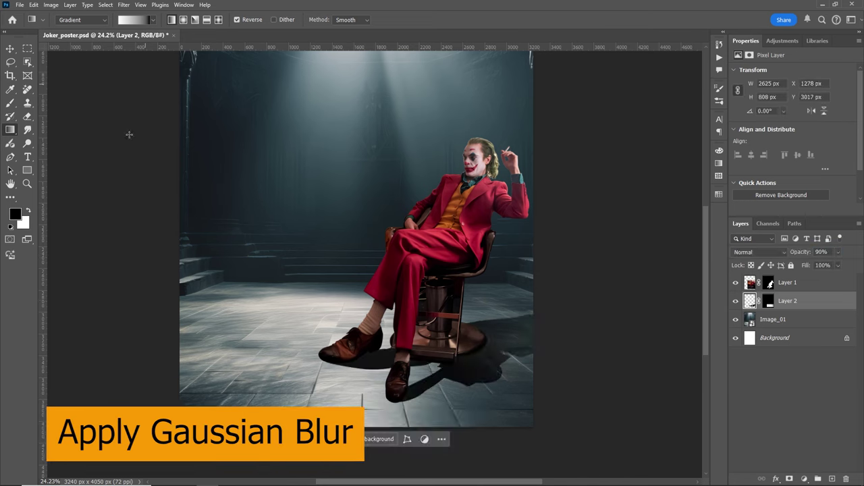
click(123, 5)
mouse_move(270, 154)
click(257, 146)
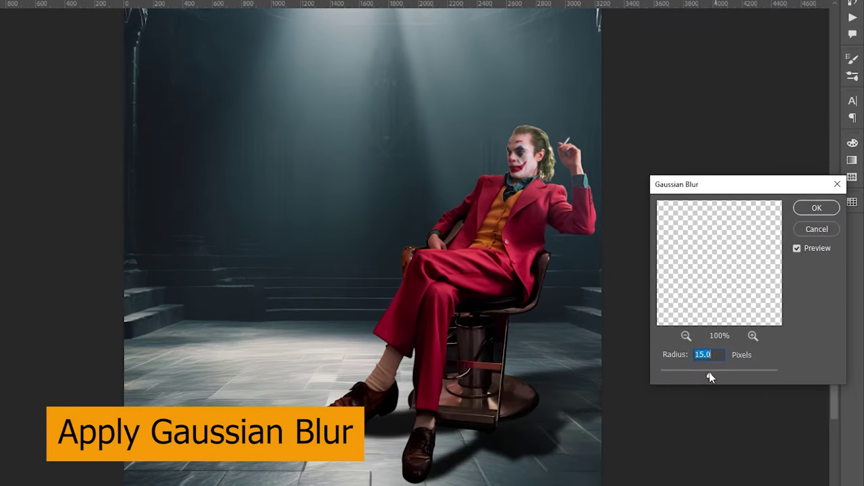
drag(710, 376, 660, 378)
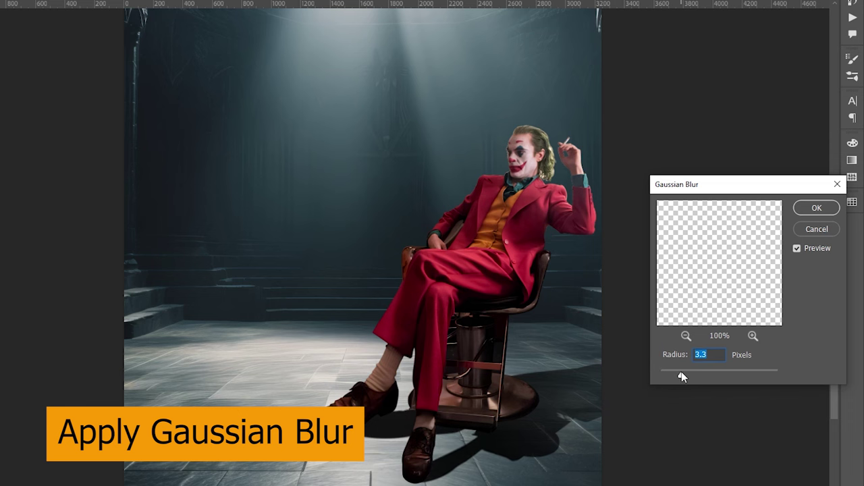
click(835, 212)
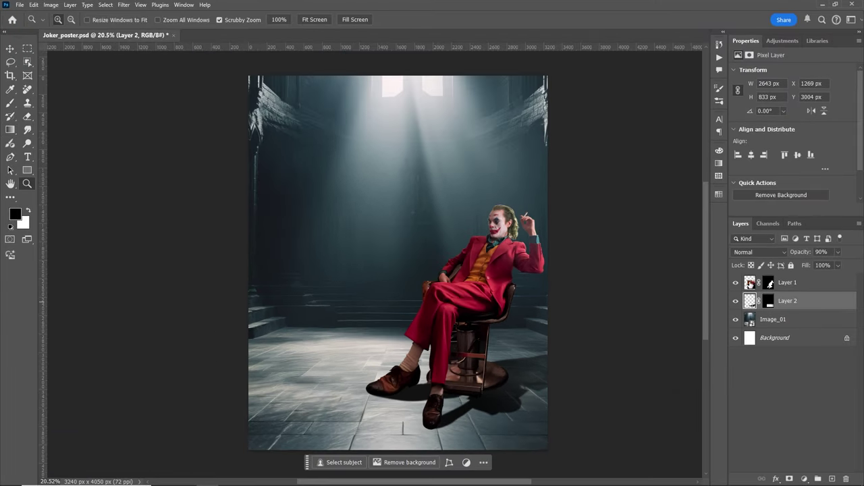
click(736, 284)
click(736, 282)
Zoom in on the chair and add a new layer above Layer 2 for the shadow.
click(796, 284)
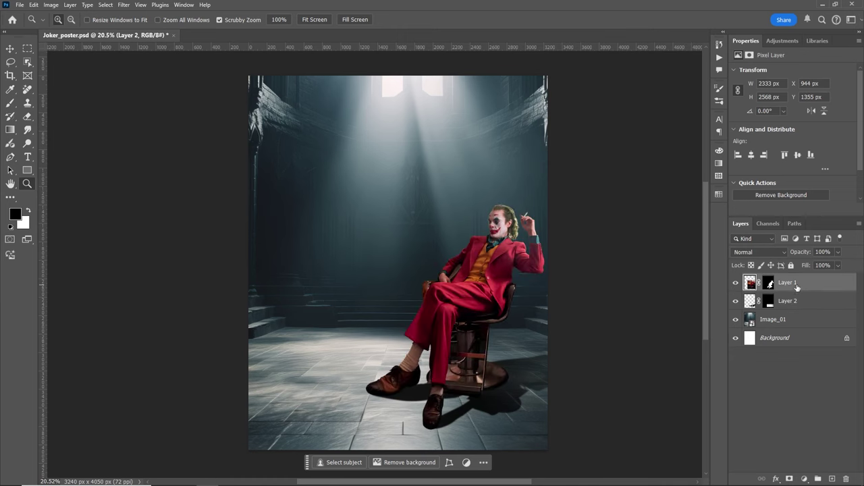
drag(535, 272, 564, 265)
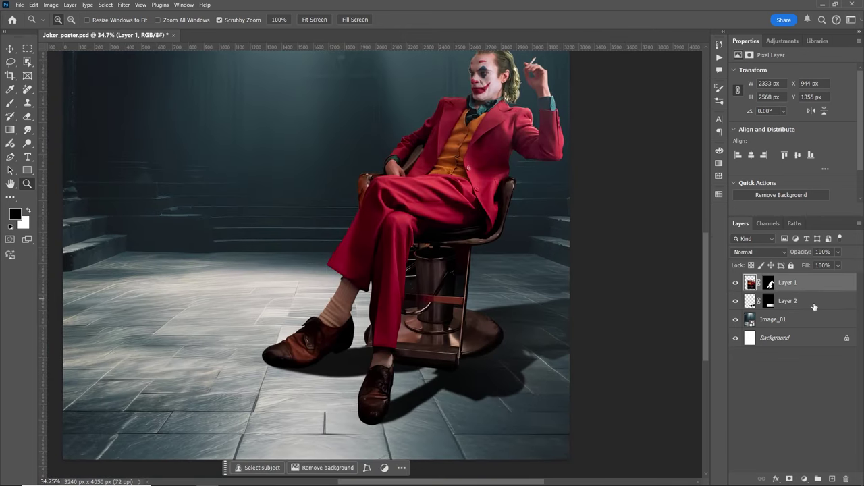
click(814, 306)
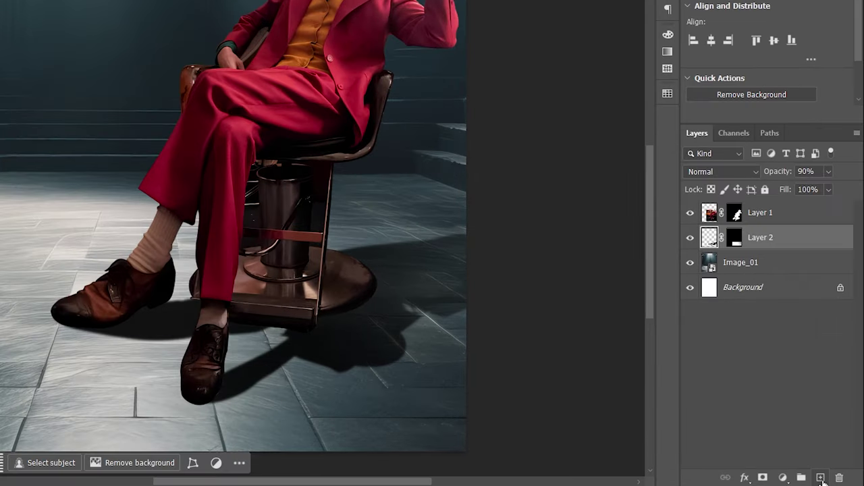
click(821, 478)
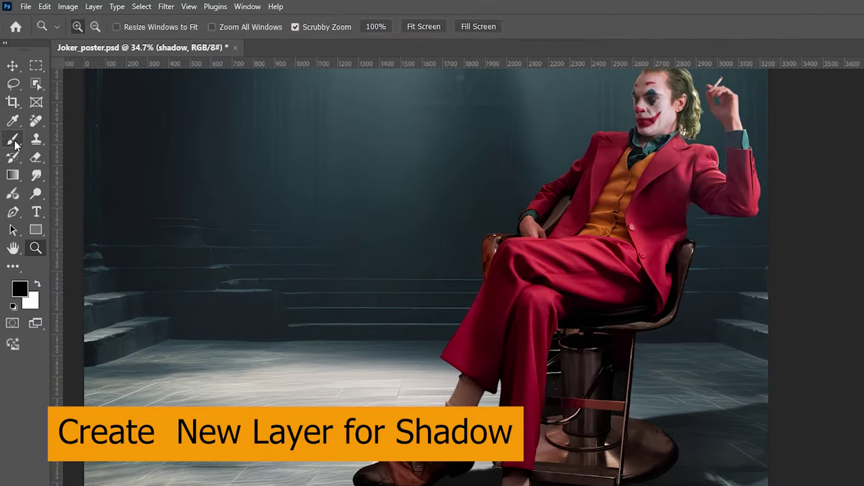
Set up a large, soft, elliptical round brush for painting broad shadow strokes.
key(b)
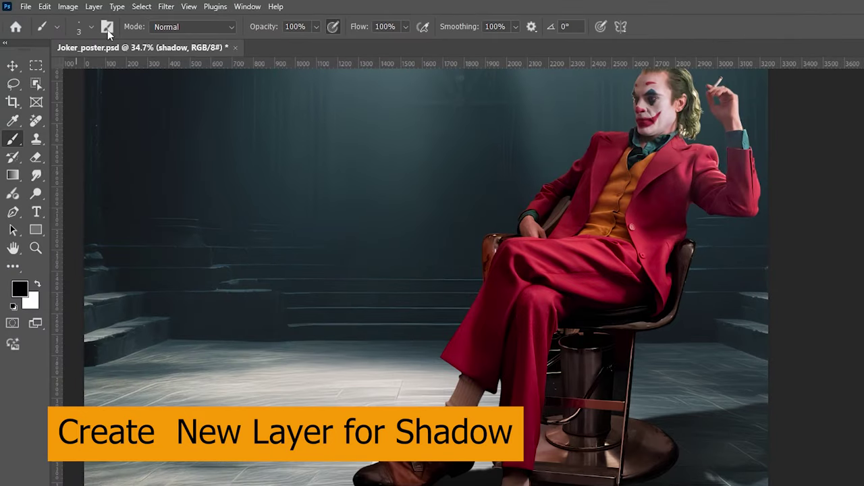
click(92, 28)
click(97, 196)
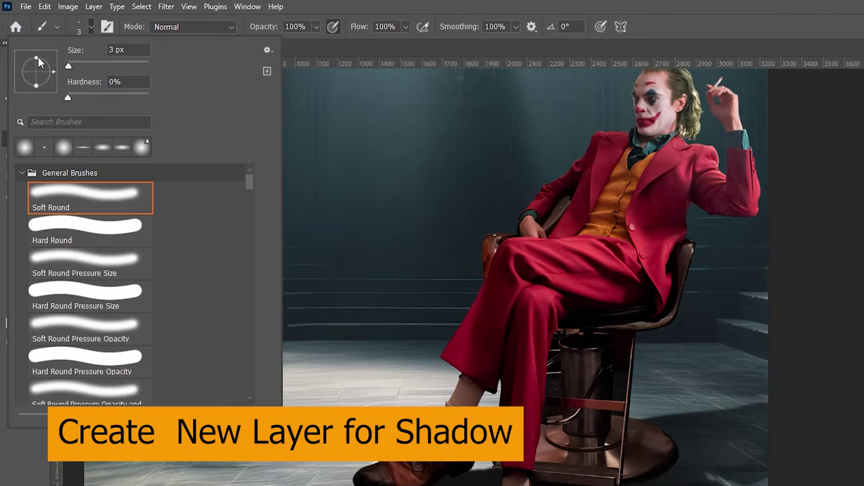
drag(38, 58, 38, 66)
click(246, 27)
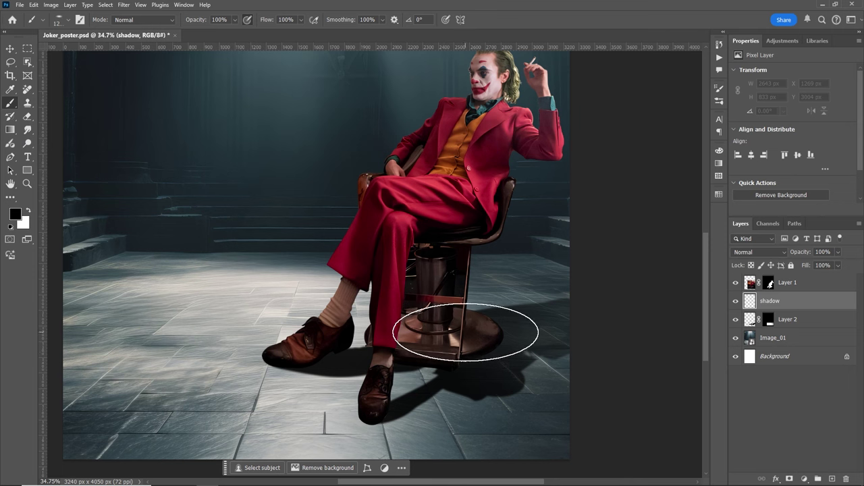
key(bracketright)
key(bracketright)
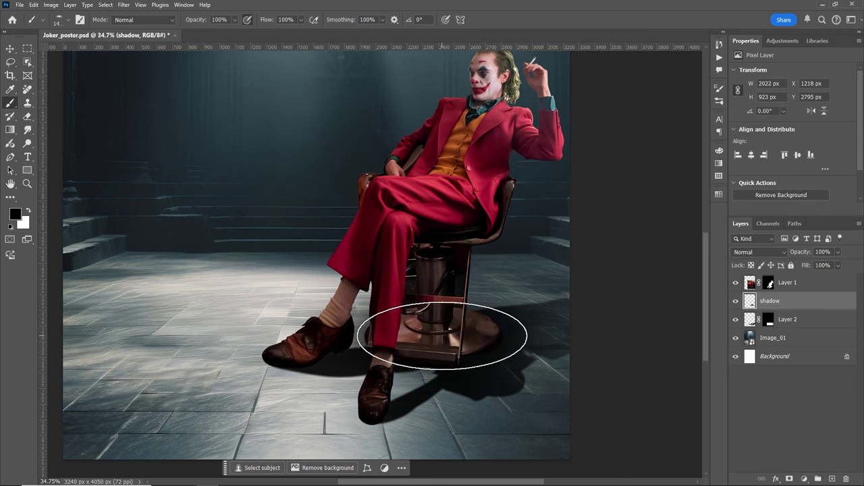
click(62, 23)
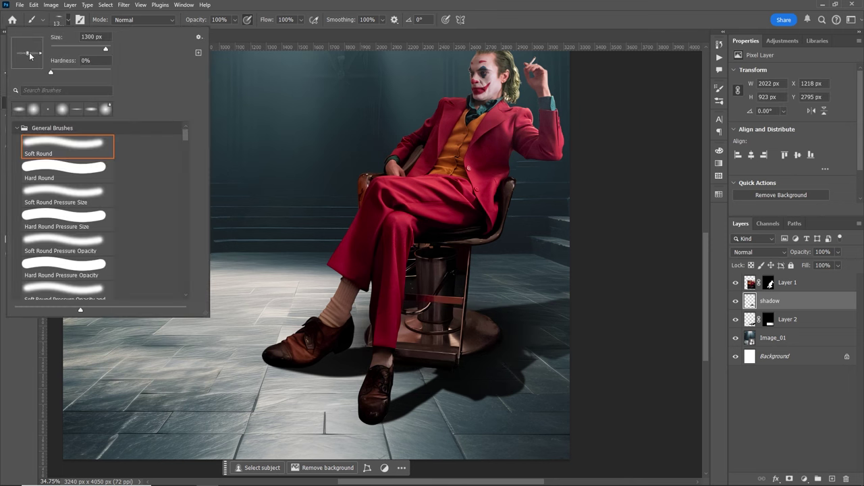
click(282, 4)
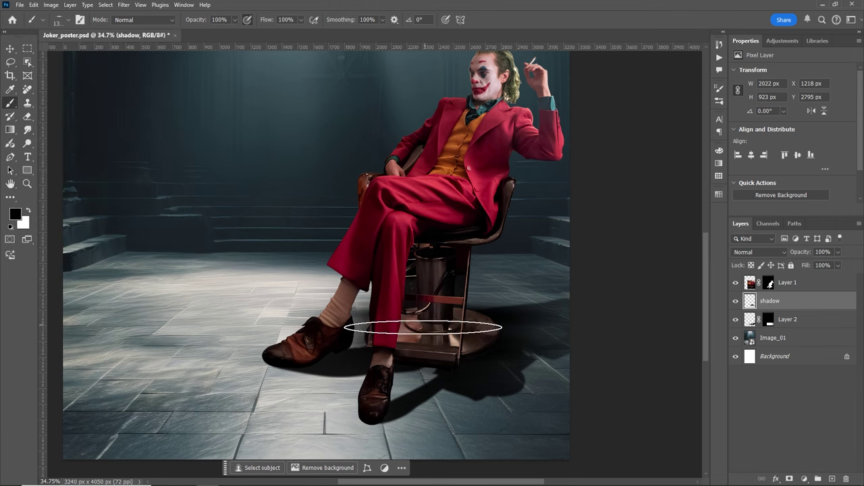
key(bracketright)
key(bracketright)
key(bracketright)
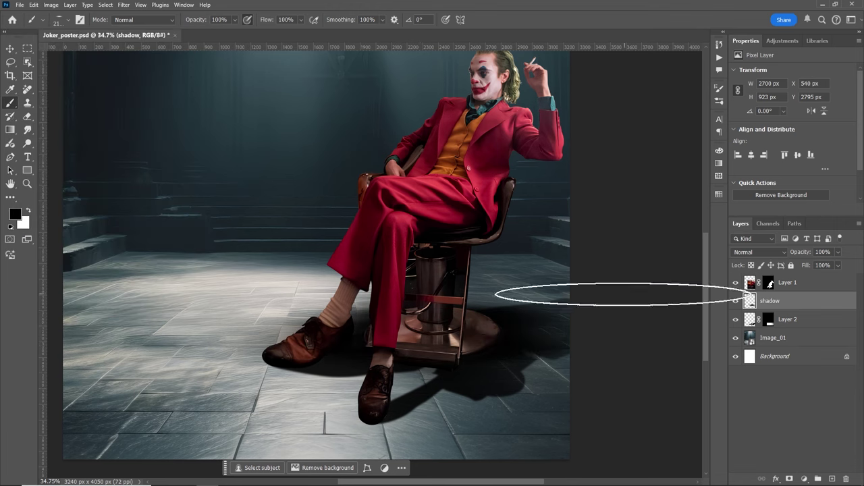
Zoom out to fit the whole poster and select the Joker figure layer.
key(z)
mouse_move(428, 344)
mouse_down()
mouse_move(391, 346)
mouse_move(427, 347)
mouse_move(467, 326)
mouse_move(452, 324)
mouse_move(461, 298)
mouse_move(432, 298)
mouse_up()
key(z)
key(z)
key(z)
key(ctrl+0)
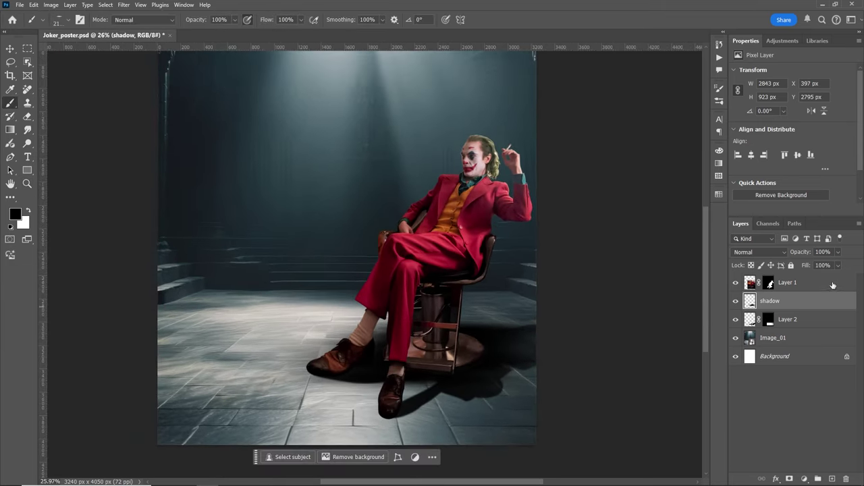
click(787, 282)
Clip an Exposure layer to Layer 1 at -3.13 exposure, 0.89 gamma, with a black mask.
click(804, 479)
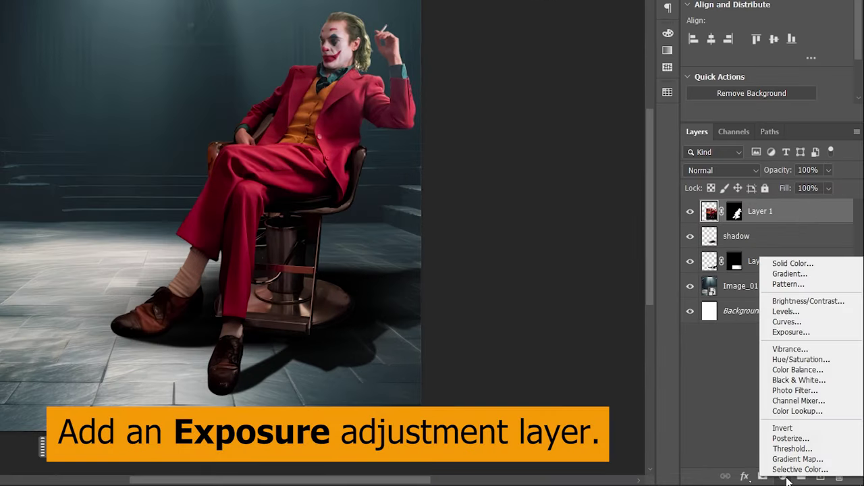
click(795, 332)
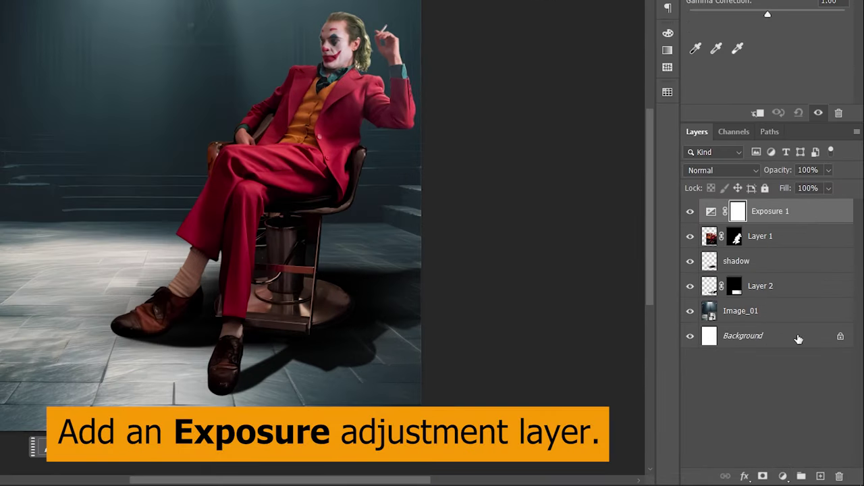
alt+click(785, 223)
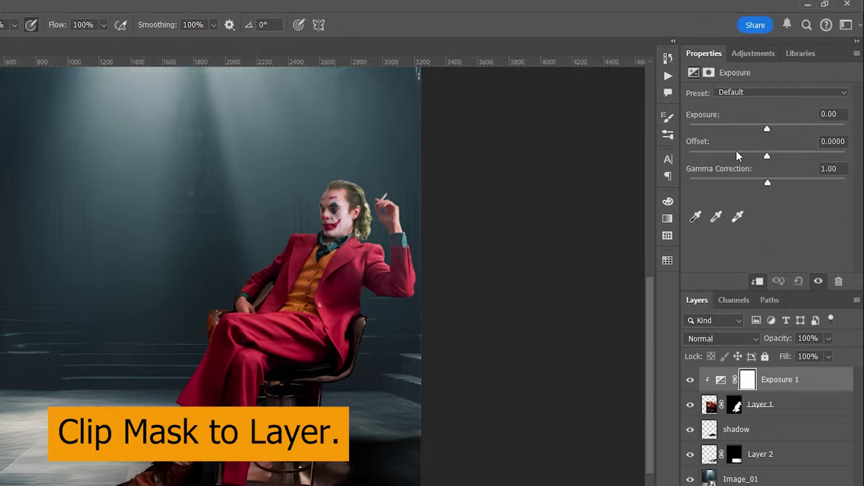
drag(767, 128, 730, 129)
drag(767, 183, 773, 180)
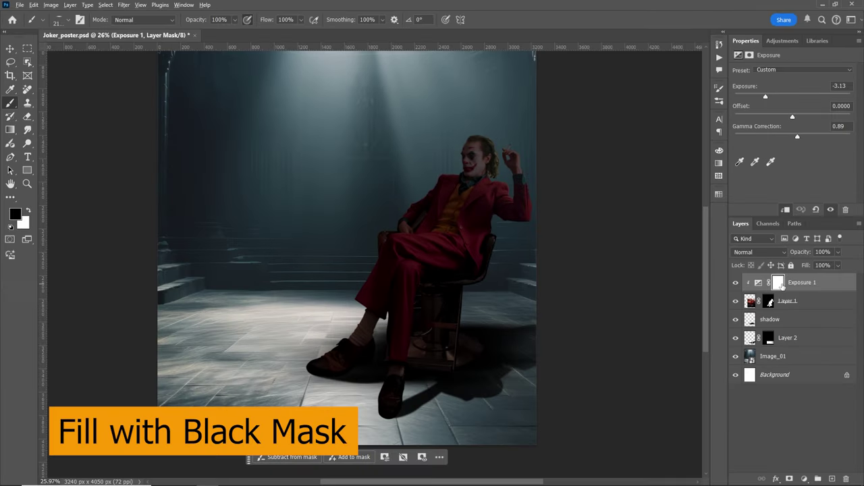
key(alt+BackSpace)
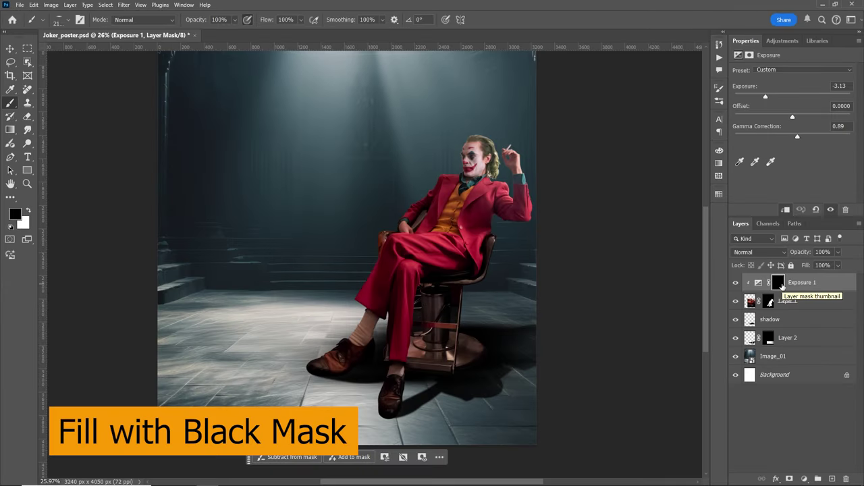
click(58, 20)
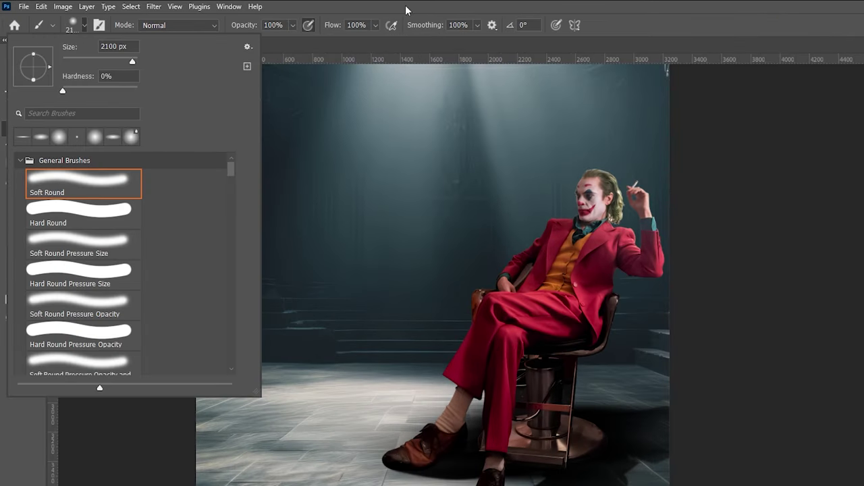
Set the brush to 33% opacity and size 500, painting with white.
key(Return)
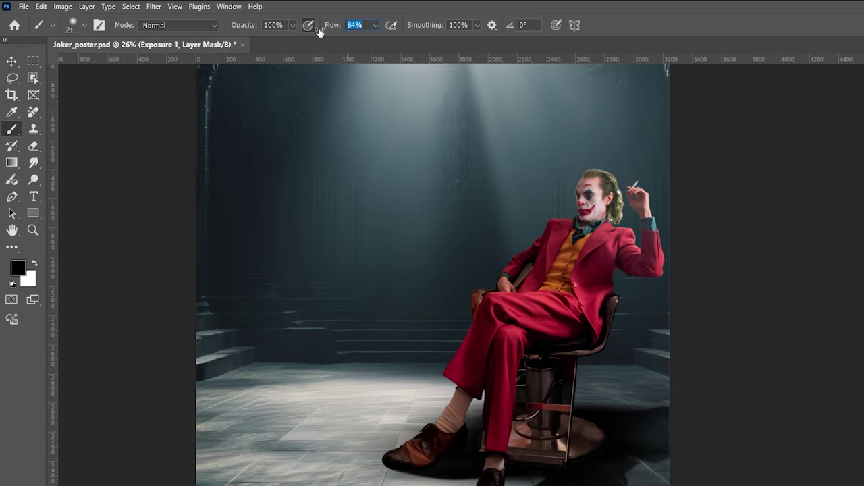
text(33)
text(23)
key(Return)
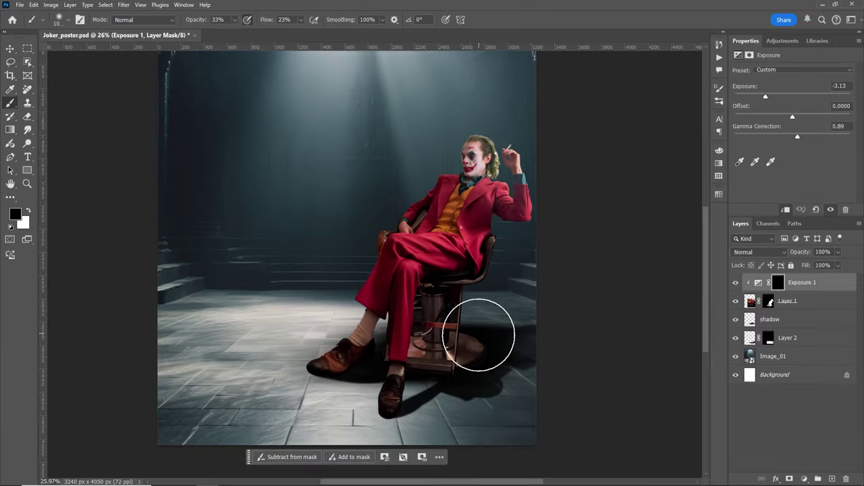
key(bracketleft)
key(bracketleft)
key(bracketleft)
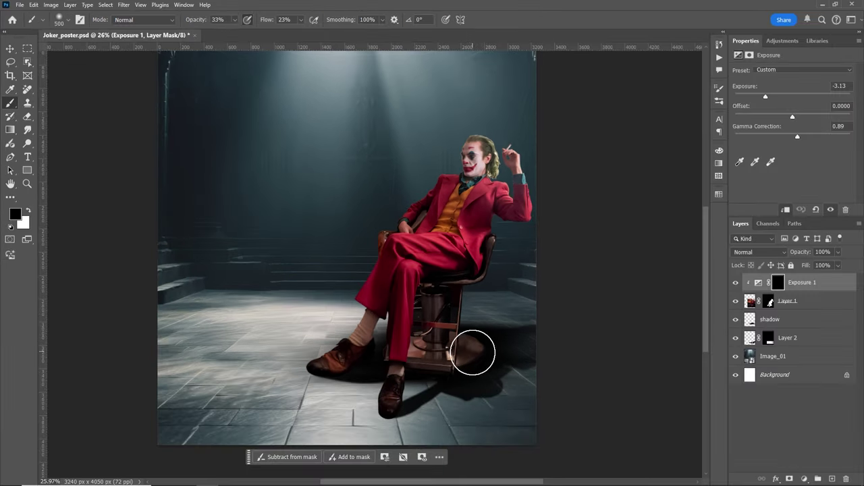
scroll(468, 376, up, 5)
scroll(468, 376, up, 2)
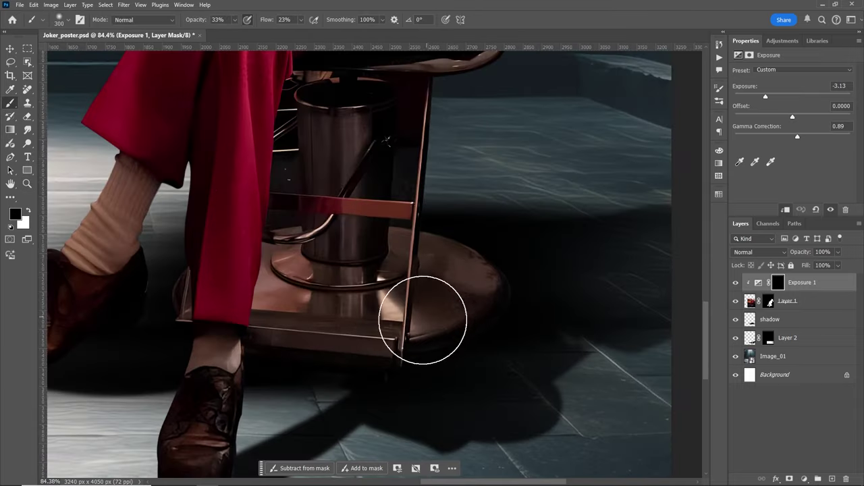
key(x)
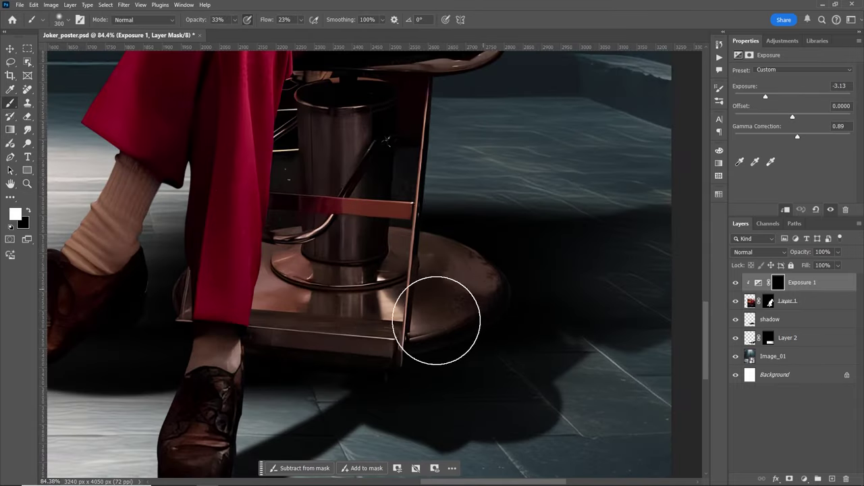
Paint the Exposure 1 mask over the chair base, resizing the brush between 200 and 300.
drag(477, 300, 460, 284)
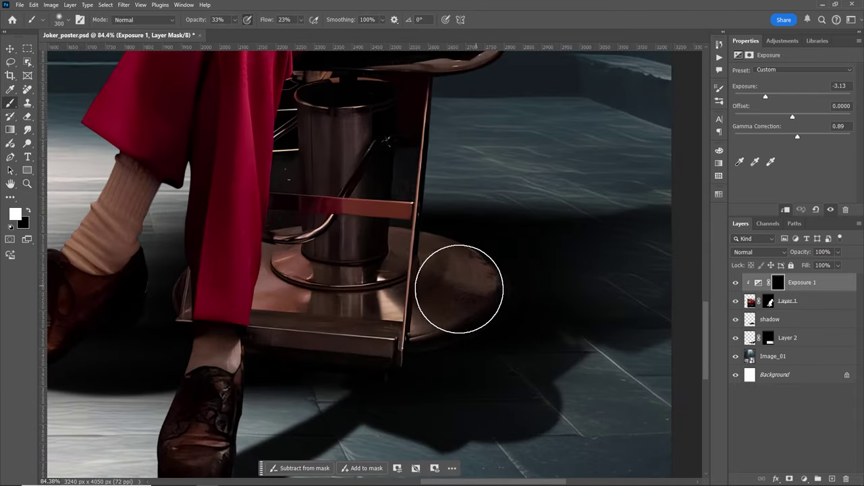
key(bracketleft)
key(bracketleft)
key(bracketleft)
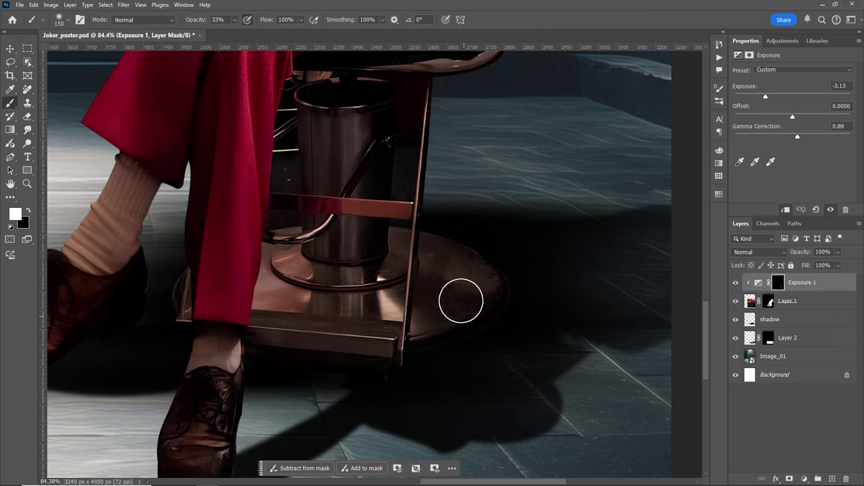
key(bracketright)
key(bracketright)
key(bracketright)
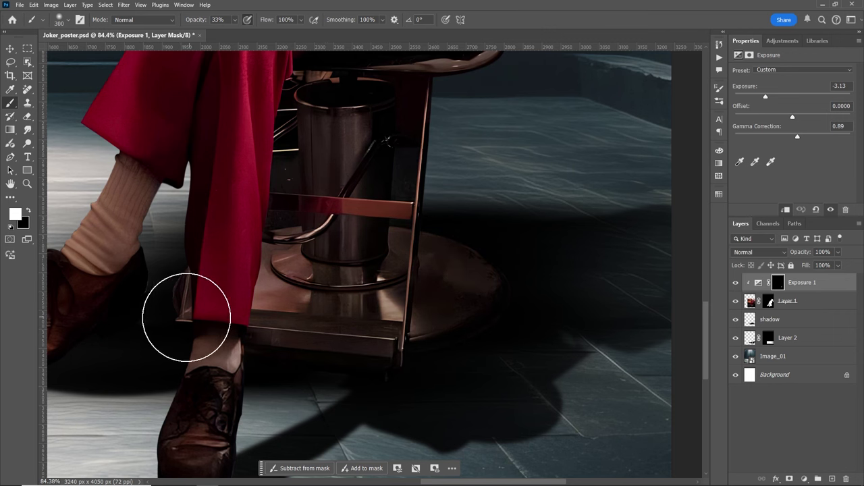
key(bracketleft)
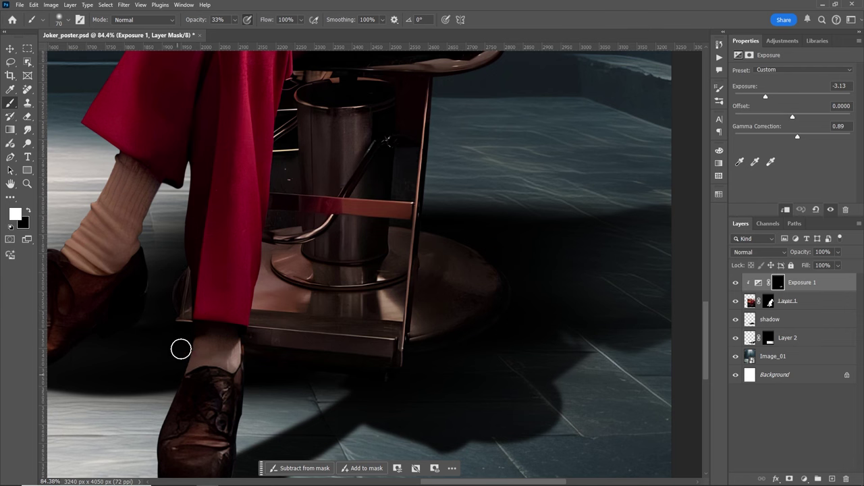
scroll(250, 397, down, 3)
key(bracketright)
key(bracketright)
key(bracketright)
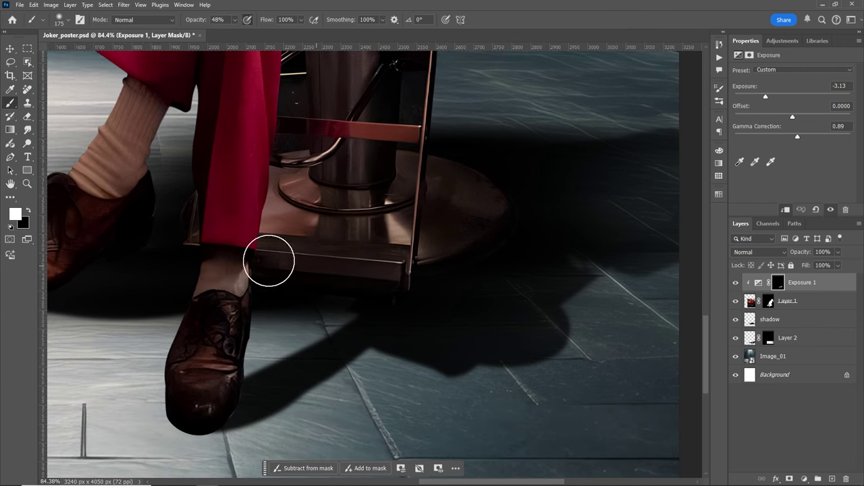
key(bracketright)
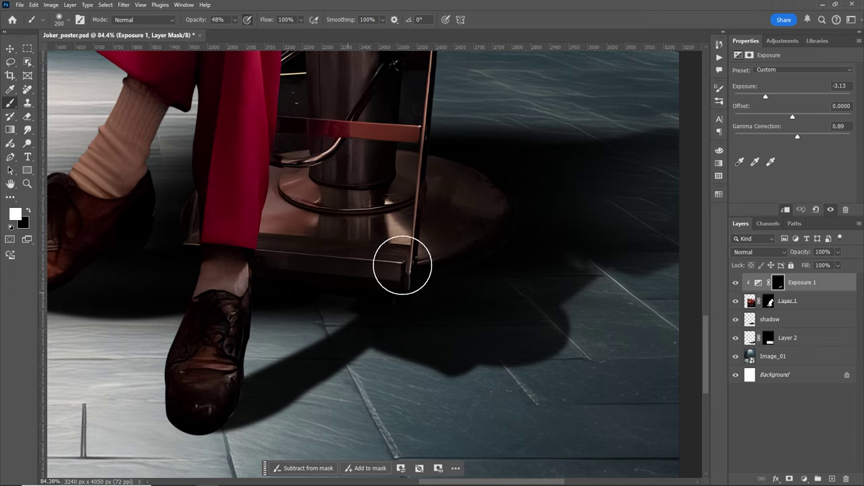
scroll(403, 265, down, 3)
scroll(410, 203, up, 5)
scroll(453, 115, down, 2)
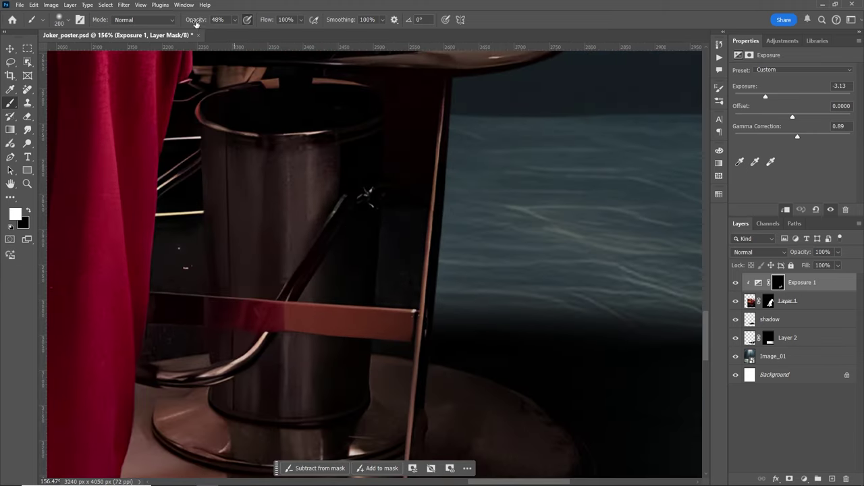
Raise the brush opacity to 100%.
drag(195, 24, 455, 166)
scroll(455, 166, down, 3)
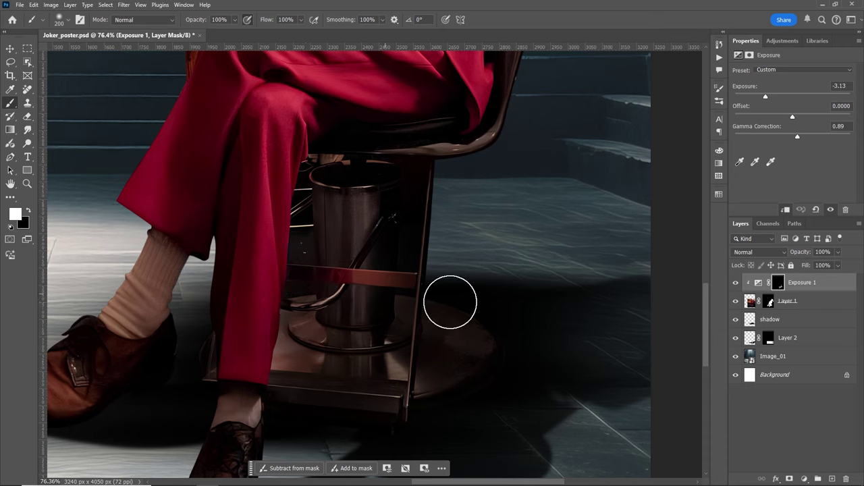
scroll(304, 349, up, 2)
scroll(386, 331, down, 5)
scroll(473, 174, up, 3)
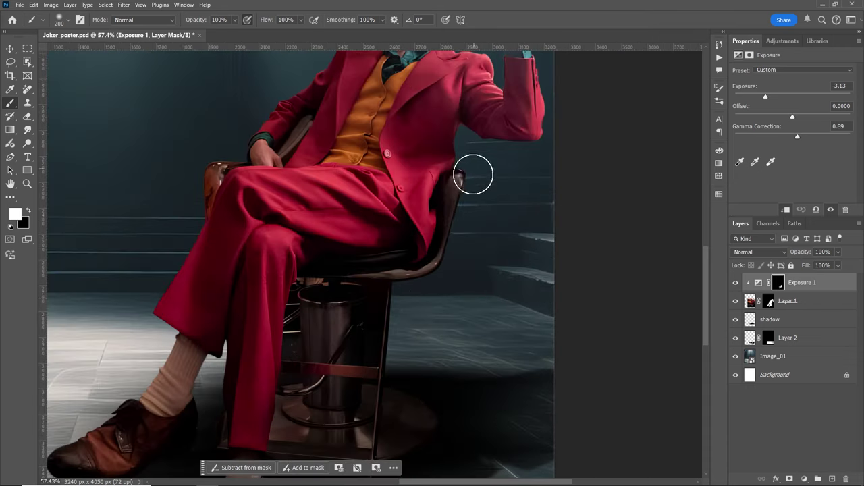
scroll(419, 230, down, 1)
scroll(366, 285, down, 2)
scroll(324, 324, down, 2)
scroll(278, 370, up, 2)
Resize the brush to 250 and frame the Joker's shoes and lower floor.
key(bracketright)
key(bracketright)
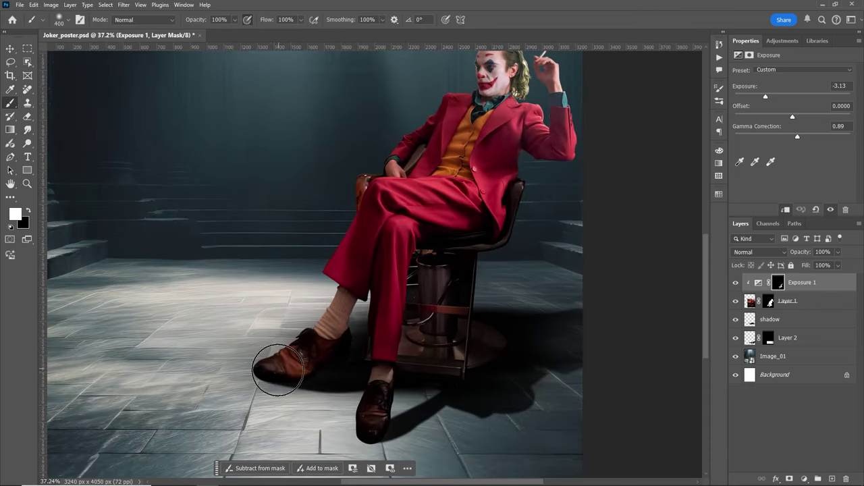
scroll(279, 370, down, 1)
key(bracketright)
key(bracketright)
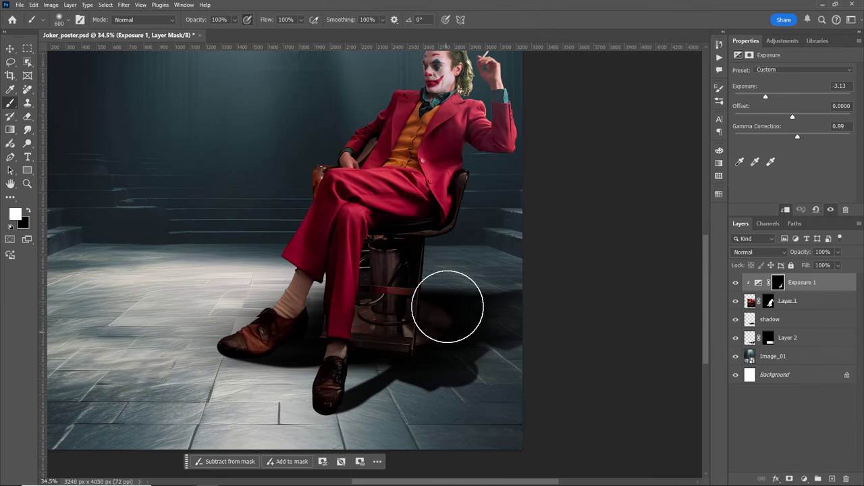
drag(453, 261, 471, 285)
key(bracketleft)
key(bracketleft)
key(bracketleft)
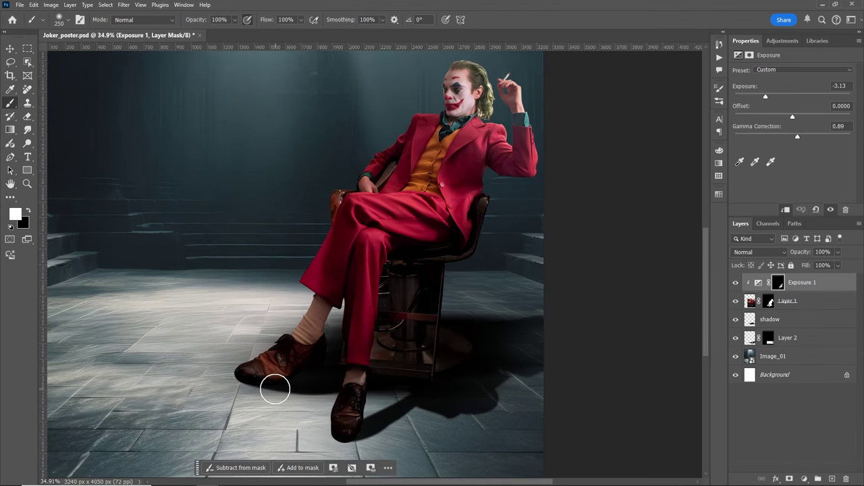
drag(331, 419, 338, 378)
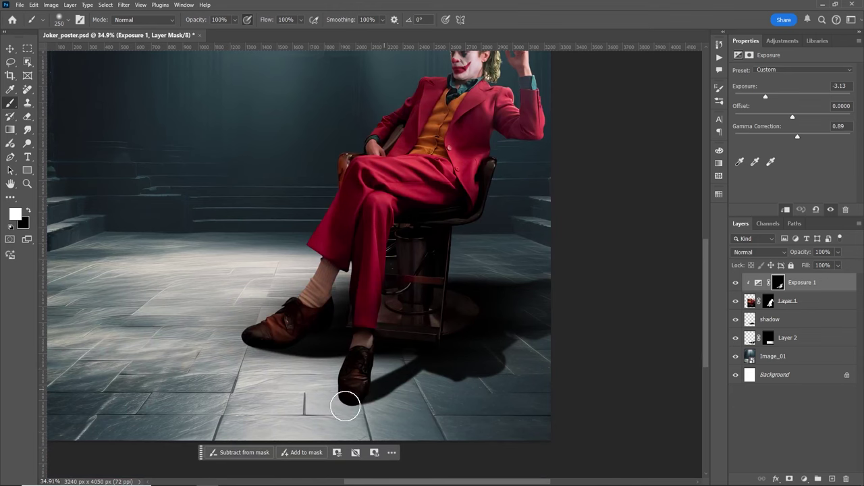
click(784, 338)
click(751, 322)
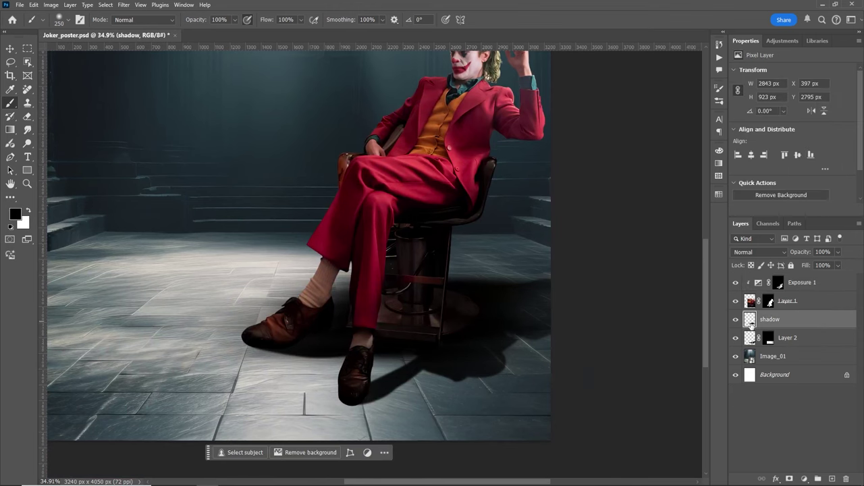
scroll(382, 357, up, 5)
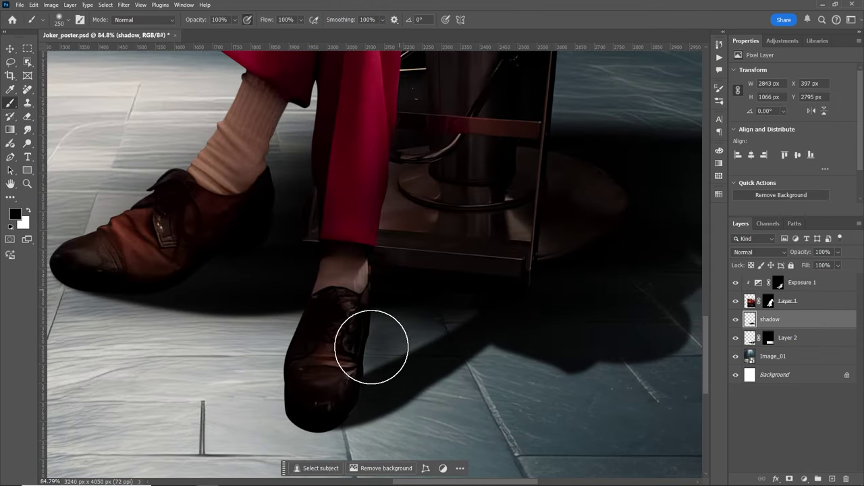
scroll(501, 290, down, 3)
scroll(459, 303, up, 4)
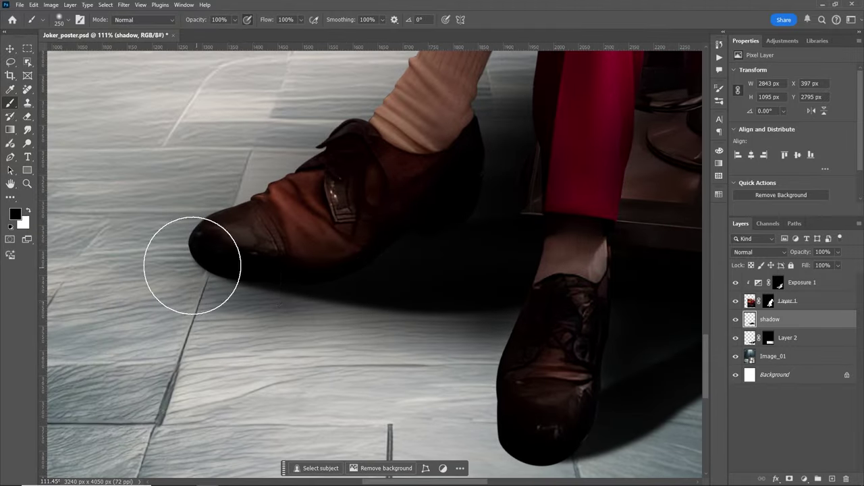
drag(193, 271, 497, 293)
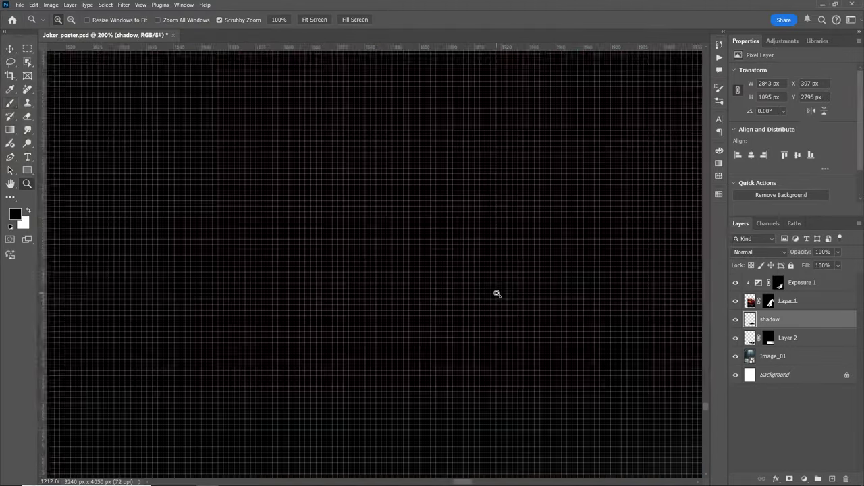
key(ctrl+0)
scroll(432, 272, up, 3)
scroll(432, 272, up, 3)
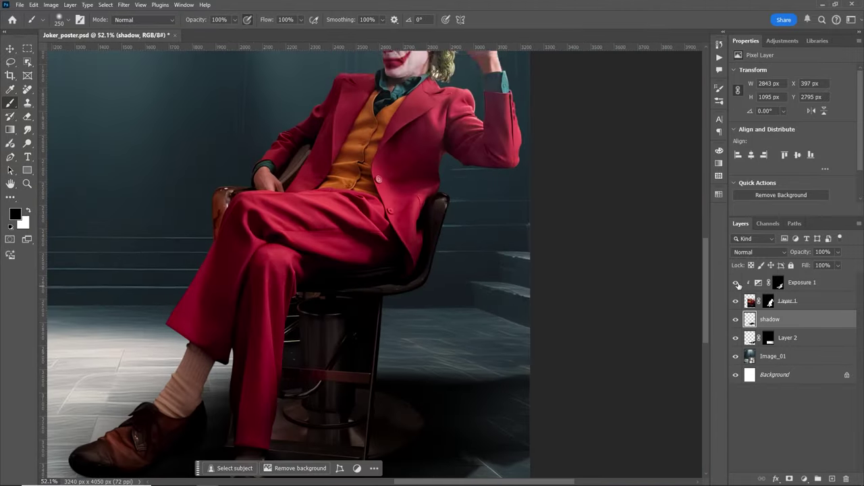
click(736, 282)
click(736, 282)
click(779, 282)
scroll(345, 307, down, 3)
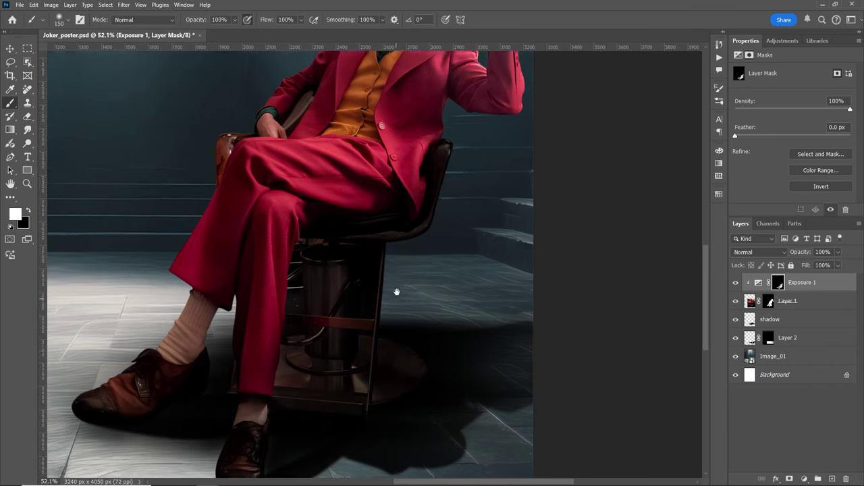
scroll(367, 308, down, 3)
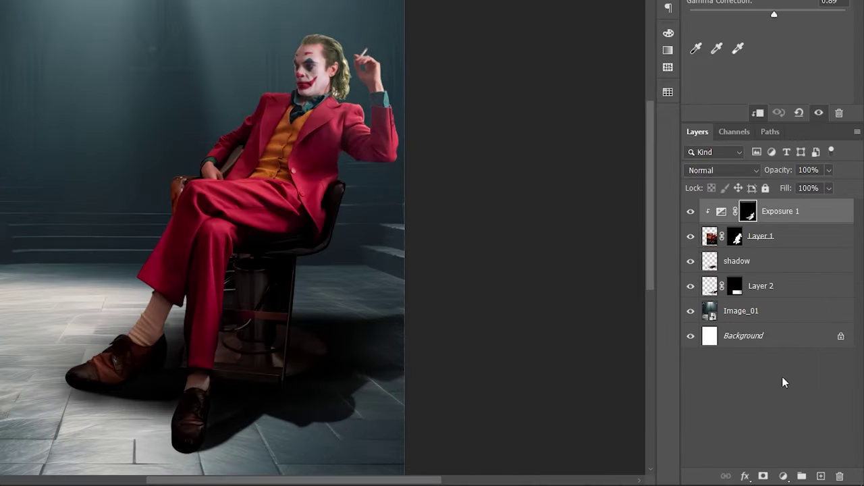
Add a Curves adjustment clipped to Exposure 1 and dip its RGB curve to darken the Joker.
click(783, 475)
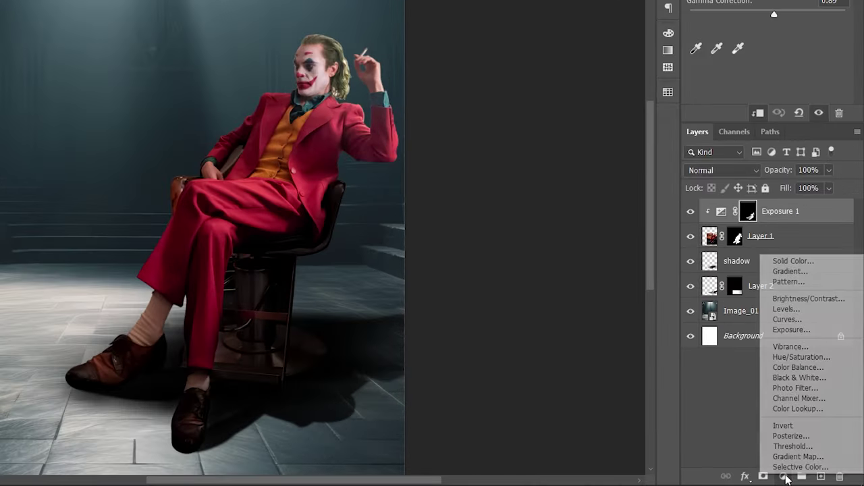
click(794, 318)
alt+click(781, 315)
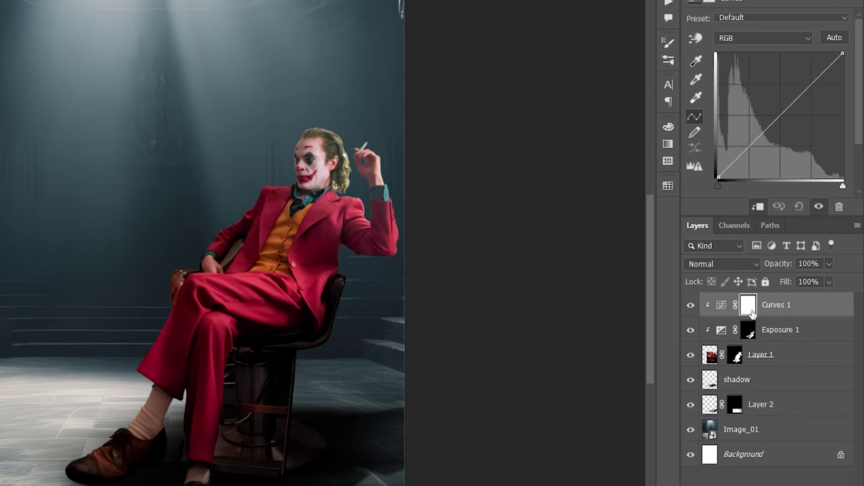
click(721, 305)
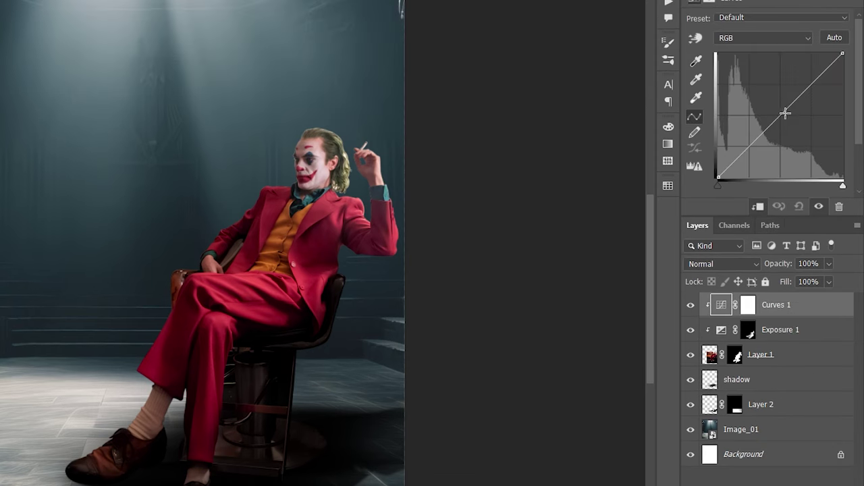
drag(786, 113, 797, 125)
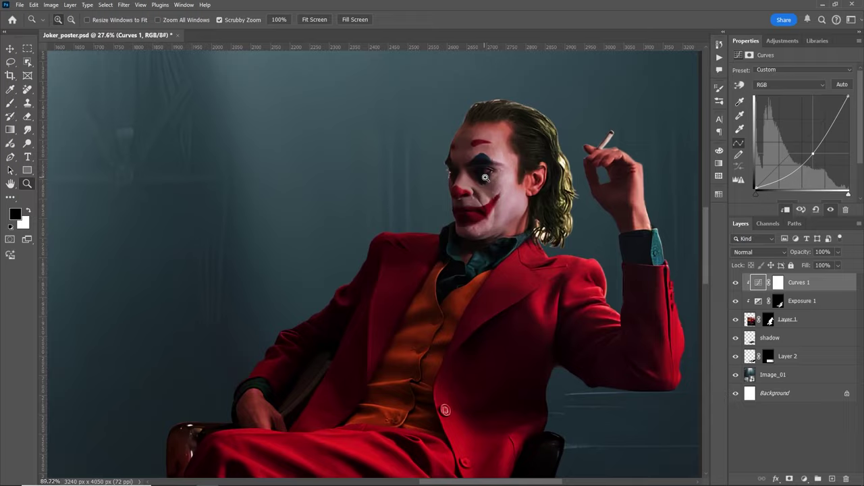
drag(439, 178, 493, 177)
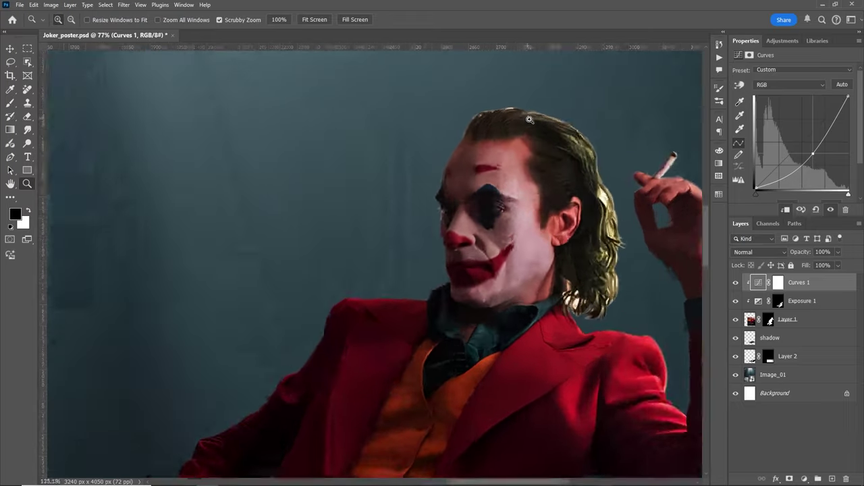
key(b)
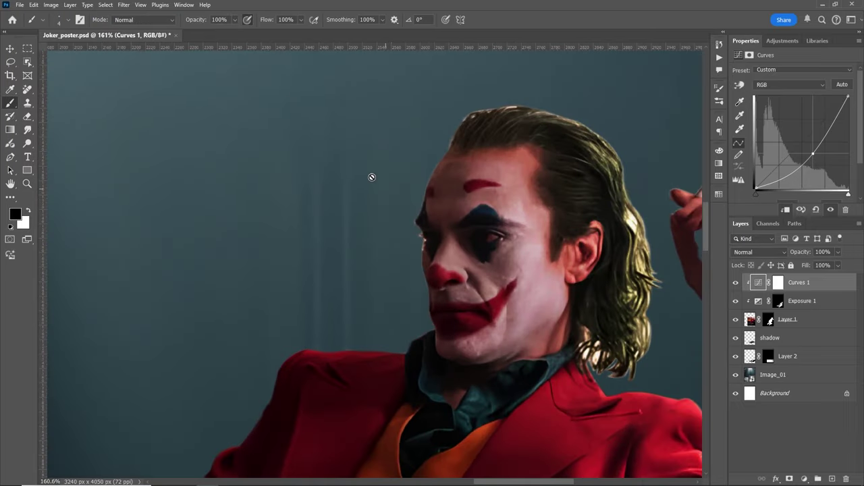
Target the Curves 1 mask and zoom in closely on the Joker's shoulder and face.
click(777, 282)
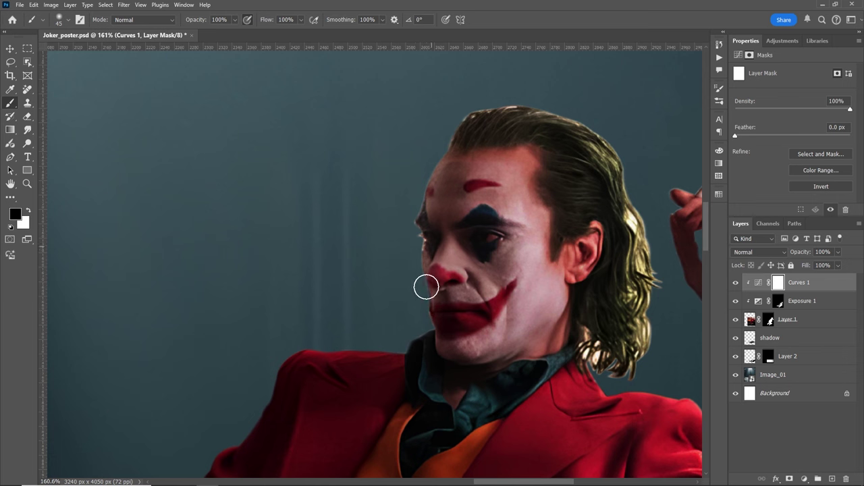
drag(361, 334, 494, 218)
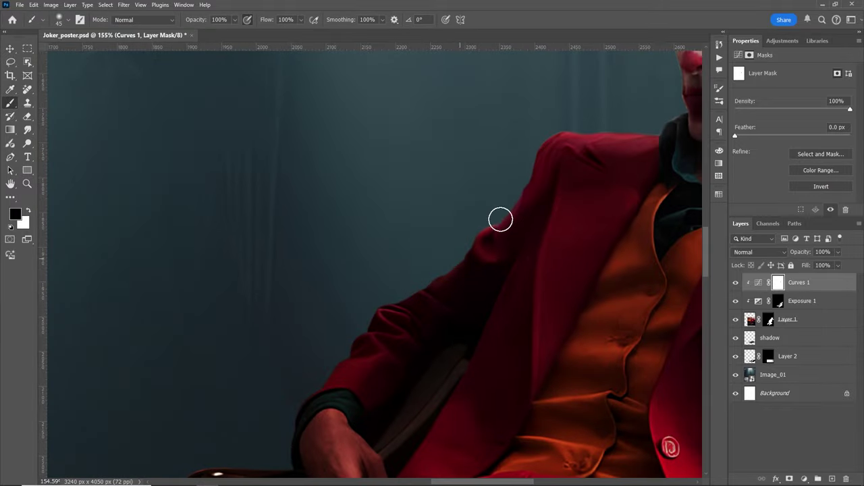
scroll(416, 284, down, 1)
scroll(392, 284, down, 2)
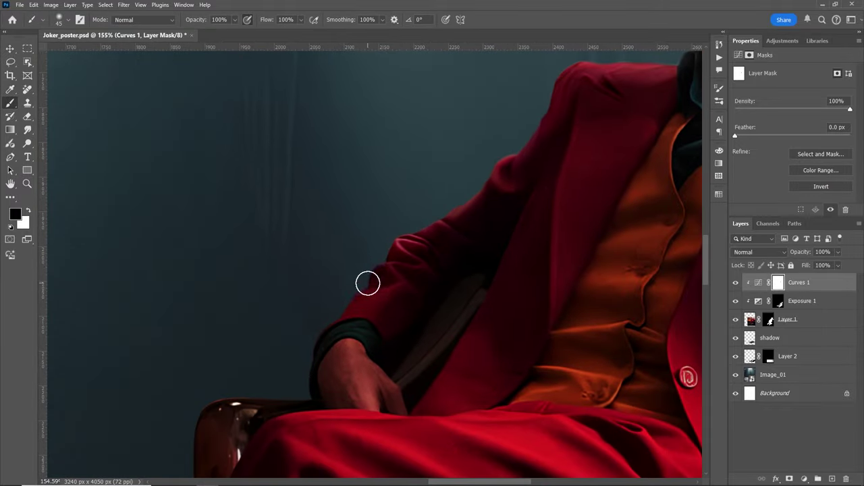
scroll(418, 212, down, 3)
scroll(389, 217, left, 2)
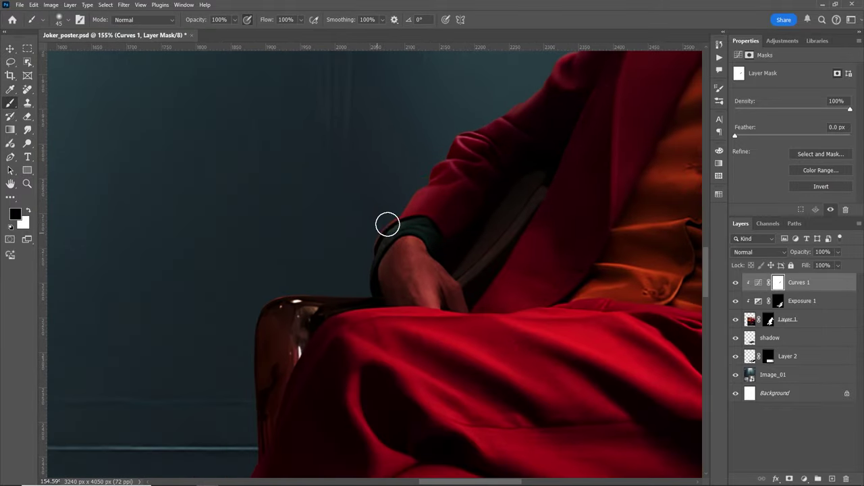
mouse_move(372, 246)
mouse_down()
mouse_move(504, 131)
mouse_move(575, 171)
mouse_up()
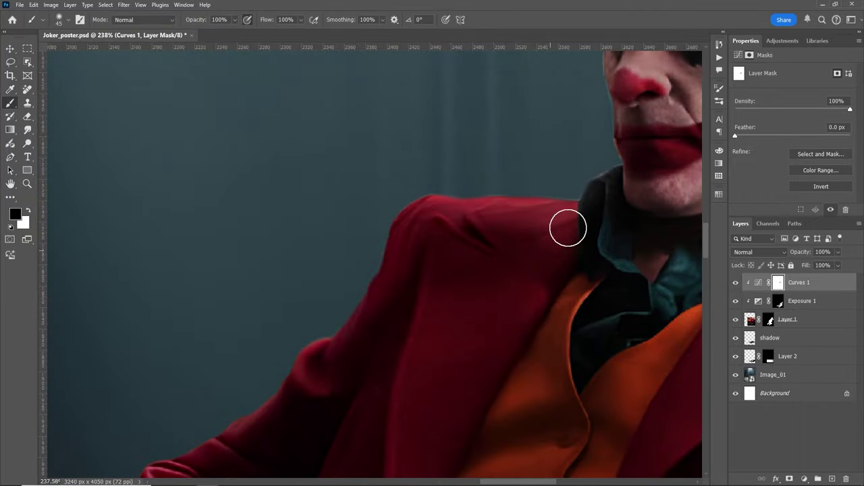
scroll(483, 239, up, 5)
scroll(481, 193, right, 4)
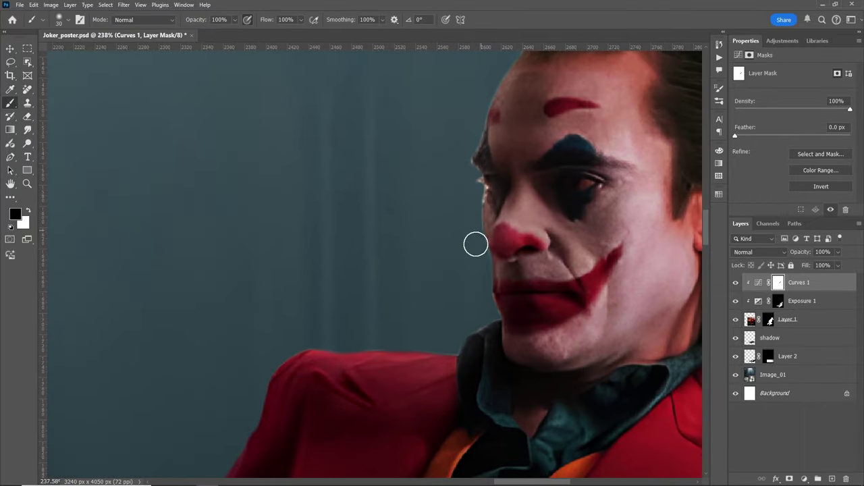
Mask the darkening off the lit edges of the nose, cheek, forehead, temple and jacket collar.
mouse_move(554, 304)
mouse_down()
mouse_move(577, 259)
mouse_move(500, 195)
mouse_move(540, 212)
mouse_move(477, 204)
mouse_up()
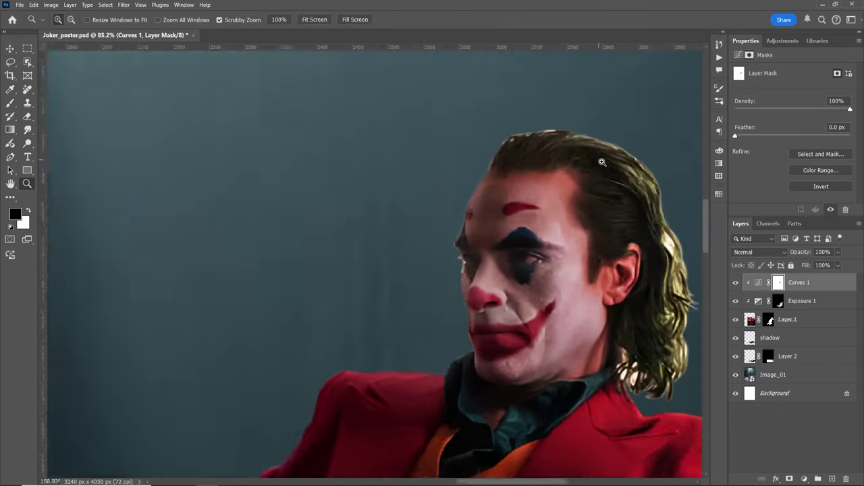
key(bracketright)
key(bracketright)
key(bracketright)
drag(428, 282, 565, 110)
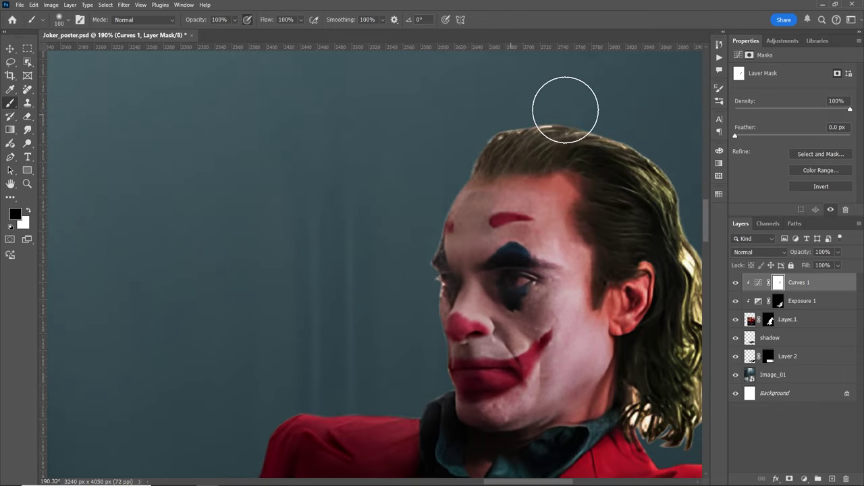
key(ctrl+0)
scroll(431, 257, up, 5)
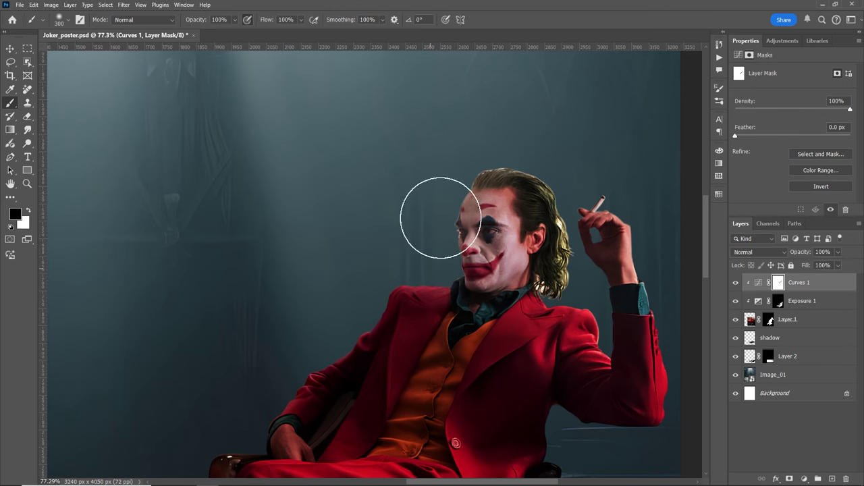
drag(404, 284, 448, 203)
drag(409, 223, 507, 187)
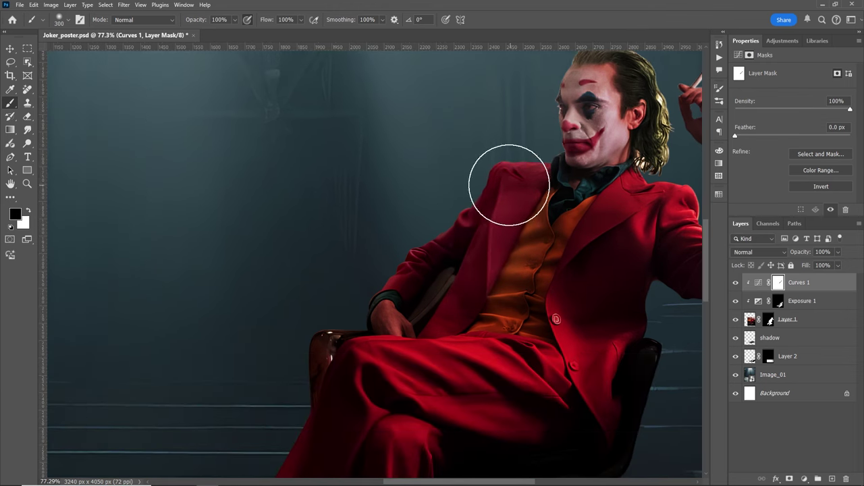
Shrink the brush and zoom to reframe the Joker figure.
scroll(439, 196, down, 3)
scroll(438, 196, left, 3)
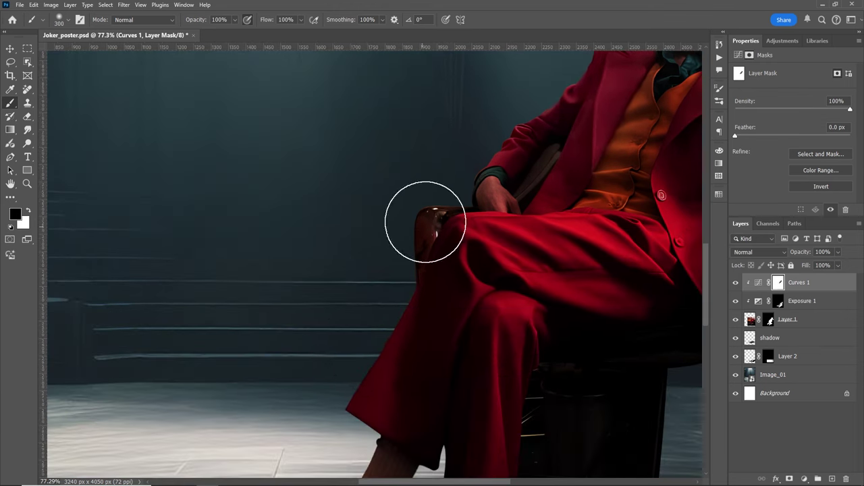
scroll(361, 359, down, 5)
scroll(405, 271, left, 3)
key(bracketleft)
key(bracketleft)
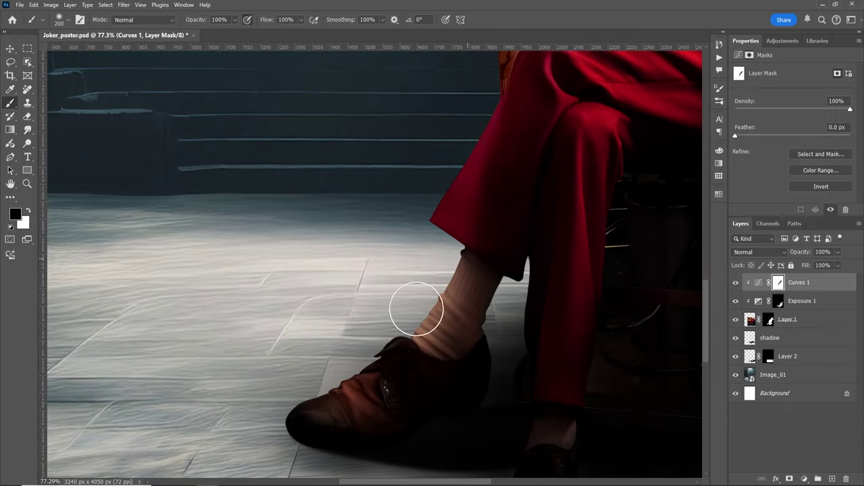
key(z)
scroll(464, 266, down, 5)
scroll(490, 225, up, 2)
key(b)
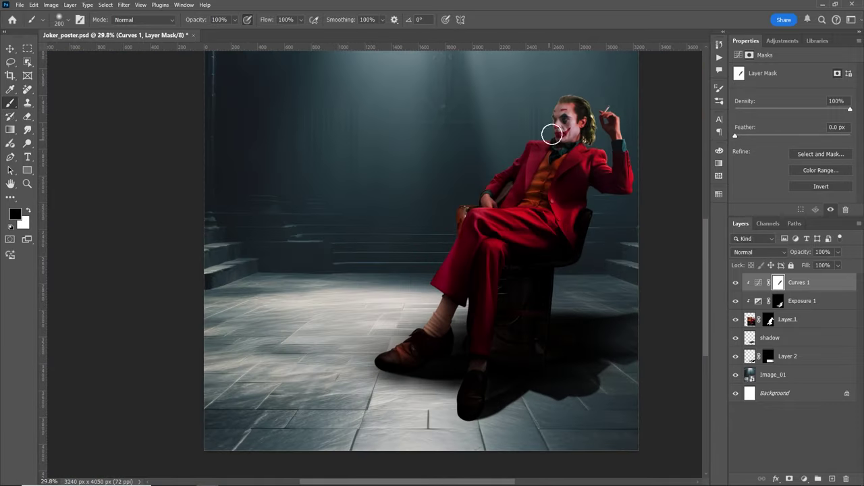
key(z)
scroll(627, 201, up, 3)
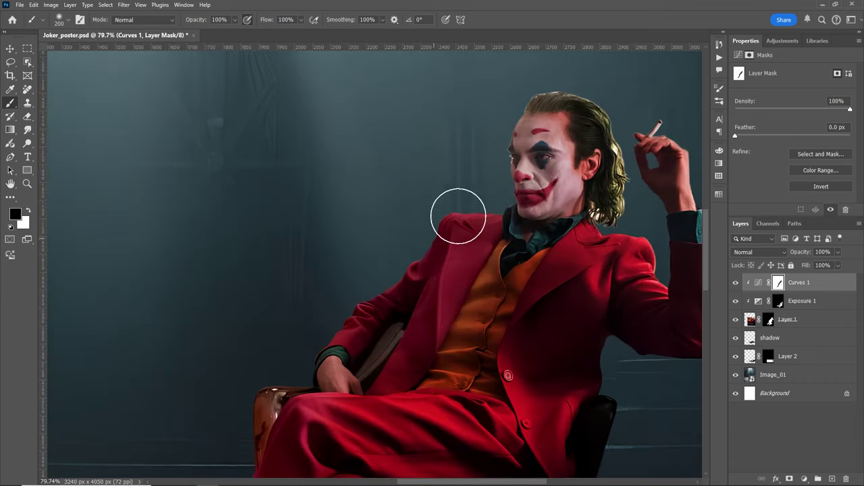
scroll(406, 310, down, 3)
scroll(406, 309, up, 3)
key(b)
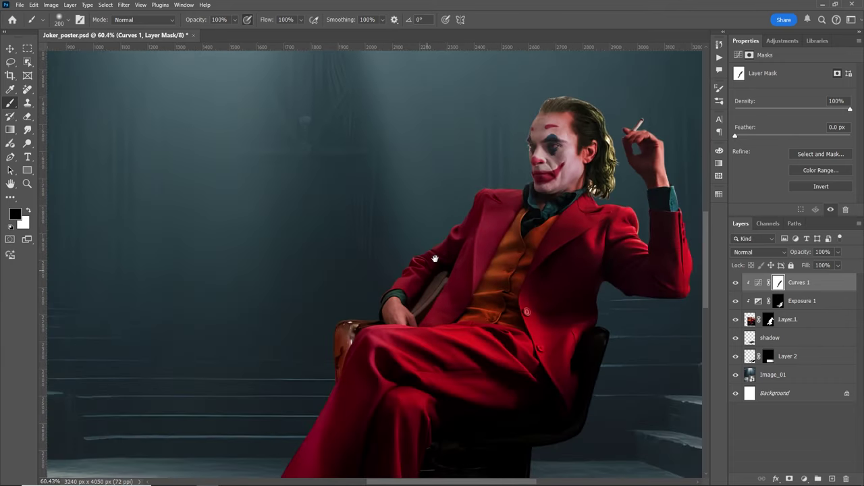
Work down the Curves 1 mask over the jacket, lap and trouser leg toward the shoes.
drag(435, 259, 460, 215)
drag(371, 307, 365, 326)
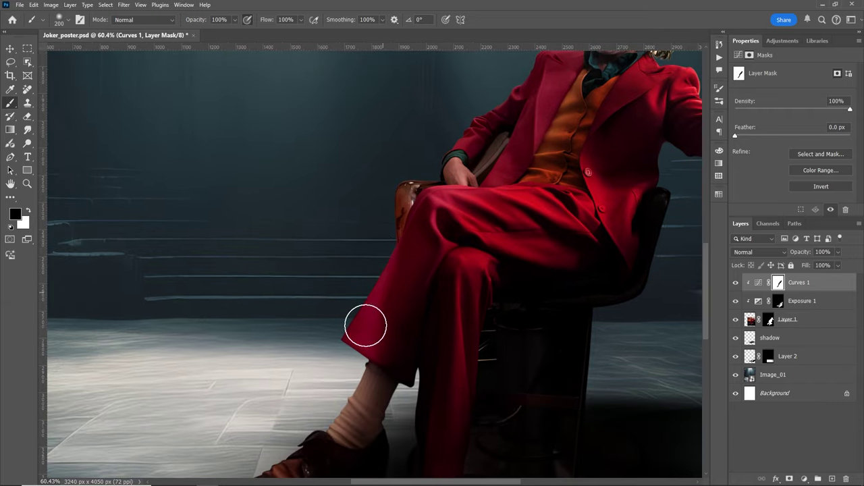
drag(361, 367, 401, 299)
drag(443, 241, 453, 202)
drag(444, 431, 454, 370)
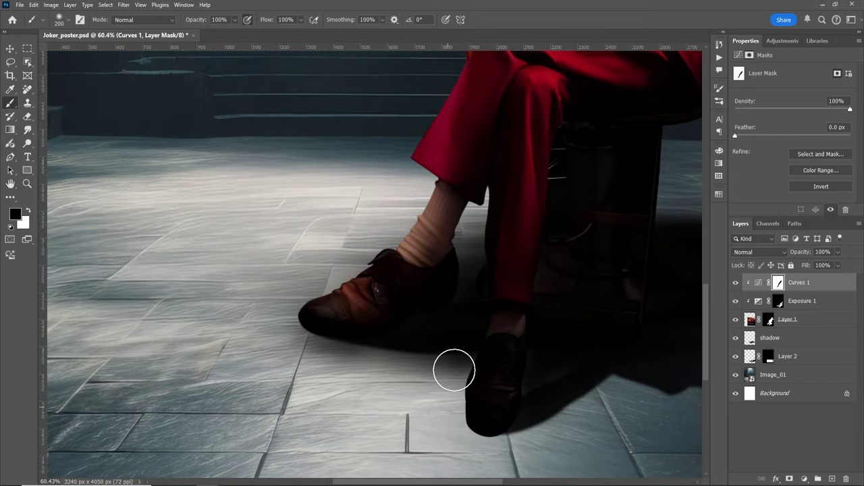
Refine the Exposure 1 mask around the Joker's rear shoe with a smaller brush.
click(736, 301)
drag(528, 357, 540, 303)
key(x)
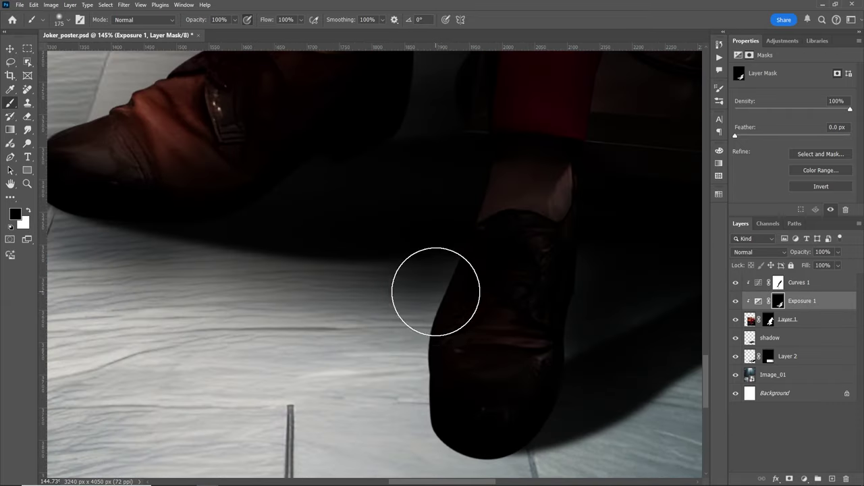
key(bracketleft)
key(bracketleft)
key(bracketleft)
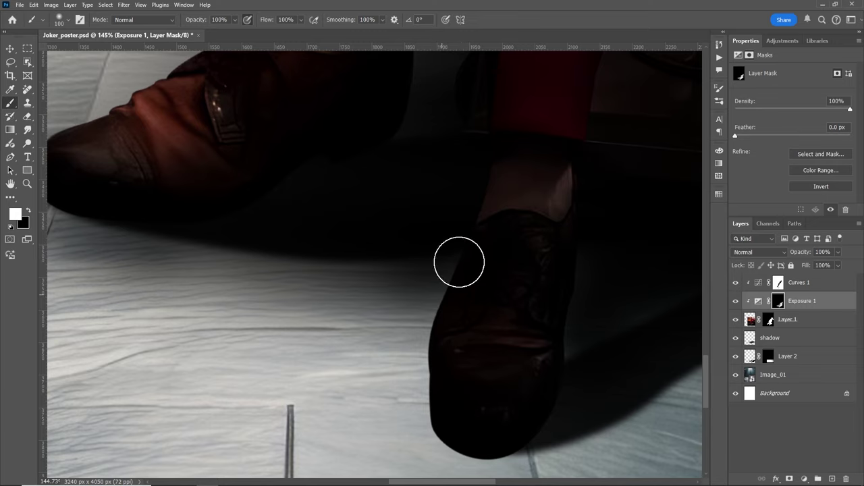
key(x)
scroll(484, 236, down, 3)
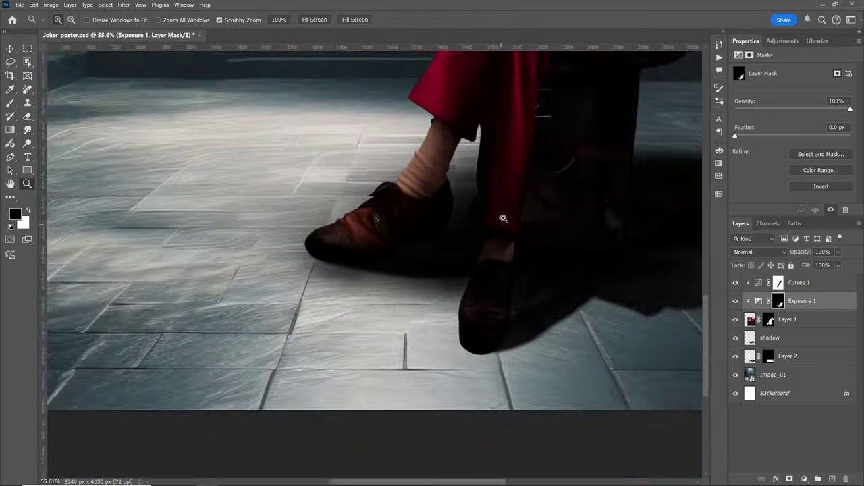
scroll(502, 216, up, 2)
scroll(475, 258, down, 2)
scroll(325, 370, up, 3)
key(ctrl+0)
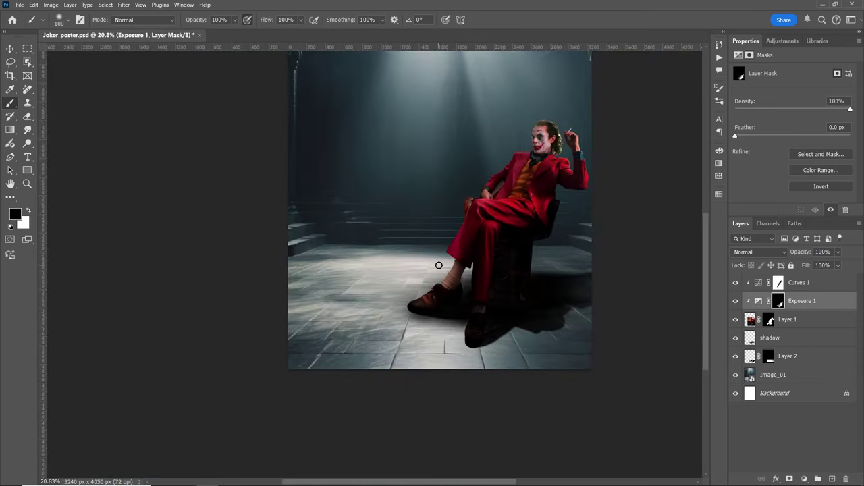
click(799, 282)
click(803, 479)
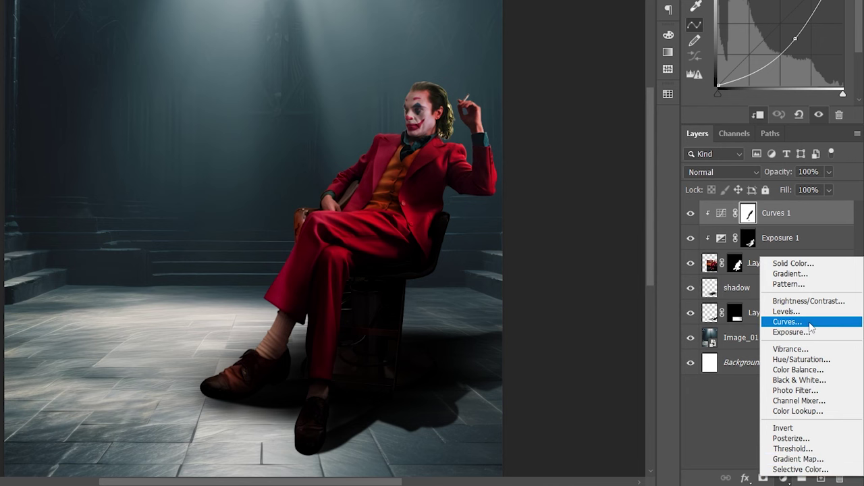
Add Curves 2 with its curve lifted to brighten the Joker, and invert its mask to black.
click(809, 325)
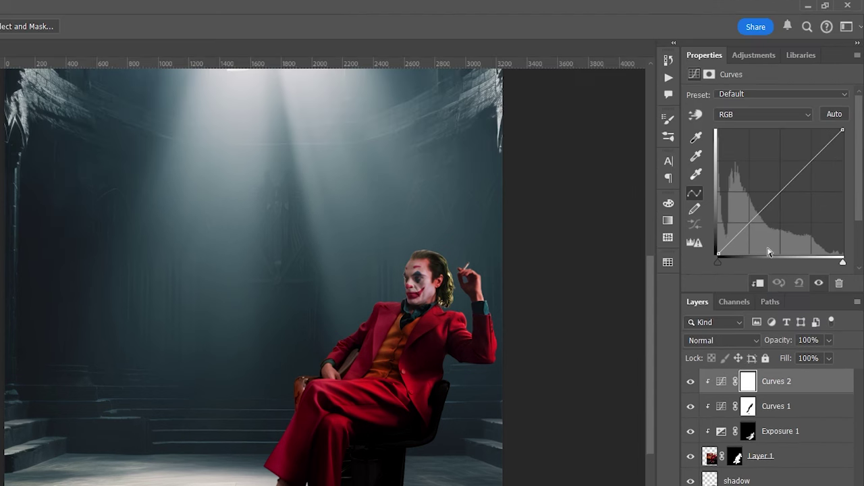
drag(780, 189, 750, 187)
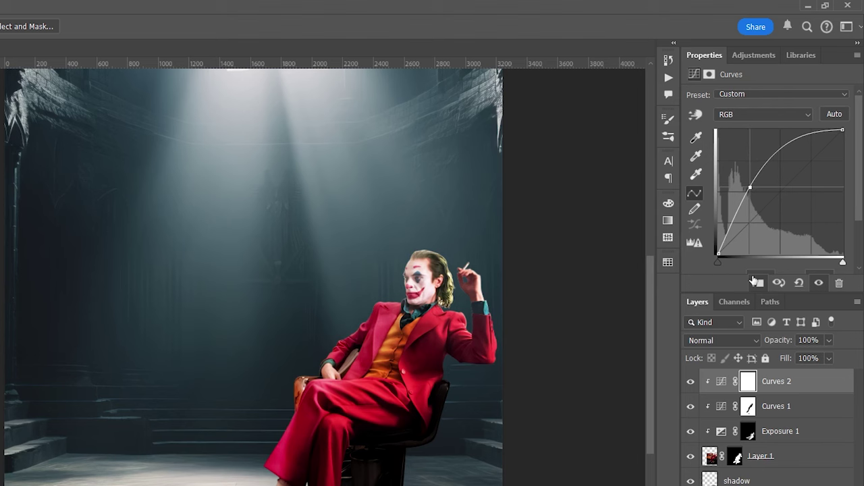
click(748, 383)
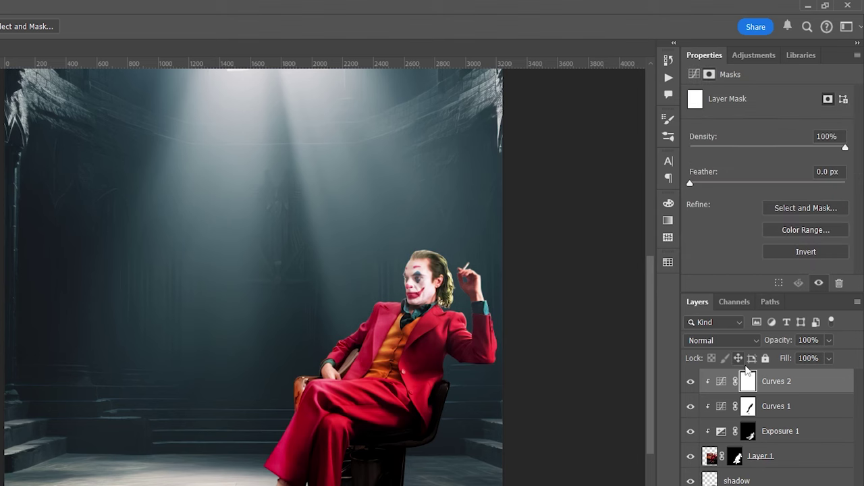
key(ctrl+i)
key(z)
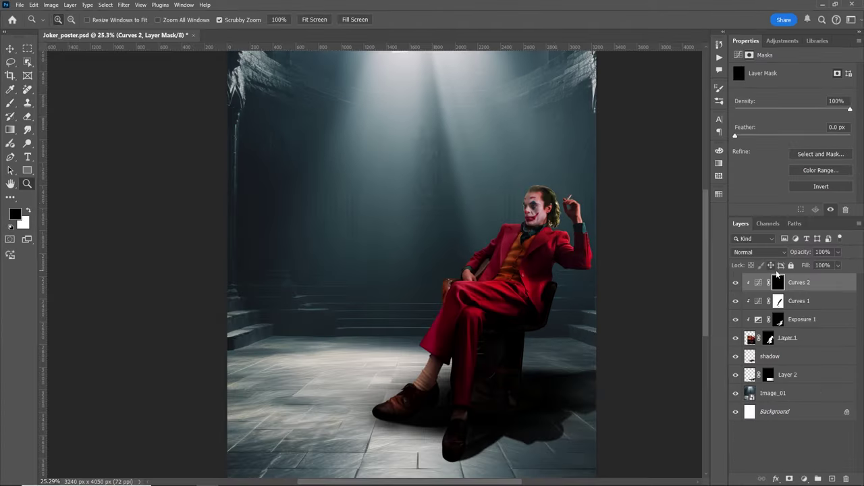
mouse_move(540, 189)
mouse_down()
mouse_move(597, 146)
mouse_move(579, 135)
mouse_up()
With a white brush, paint Curves 2 brightening along the head and jacket edges.
key(x)
key(b)
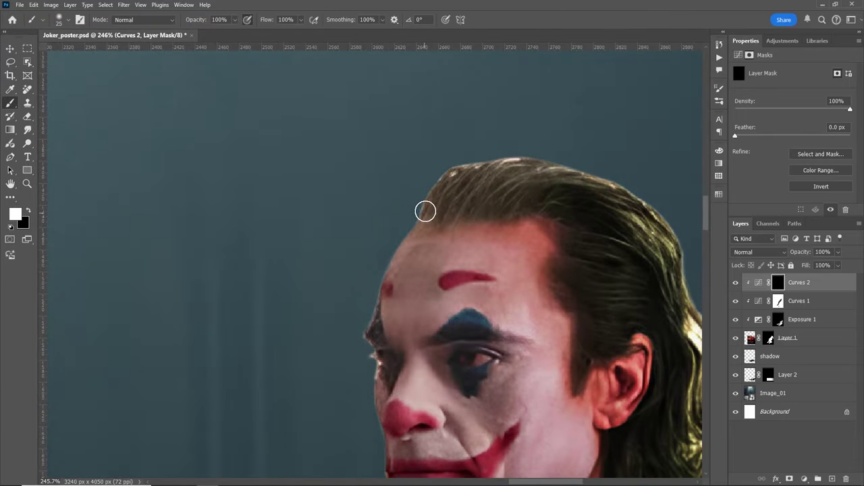
mouse_move(369, 307)
mouse_down()
mouse_move(418, 201)
mouse_move(440, 179)
mouse_move(552, 152)
mouse_up()
mouse_move(366, 363)
mouse_down()
mouse_move(405, 207)
mouse_move(428, 352)
mouse_up()
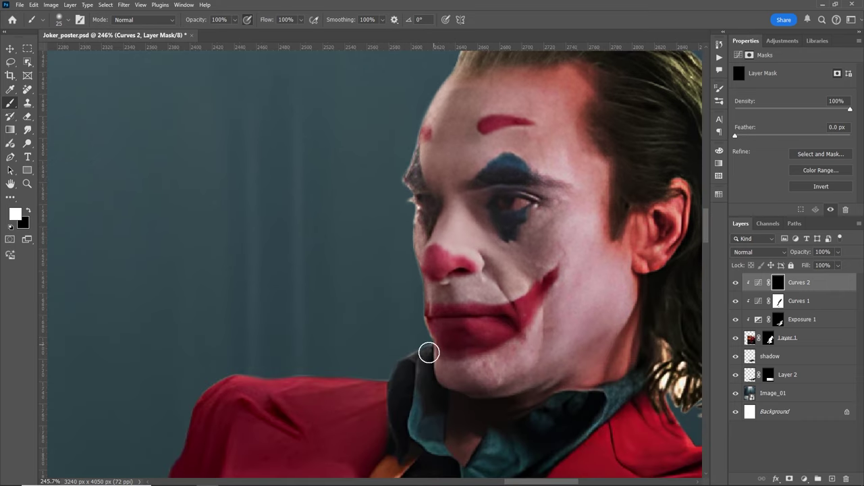
drag(389, 384, 243, 353)
mouse_move(328, 384)
mouse_down()
mouse_move(399, 317)
mouse_move(267, 346)
mouse_move(202, 428)
mouse_up()
drag(421, 365, 467, 252)
drag(417, 309, 467, 286)
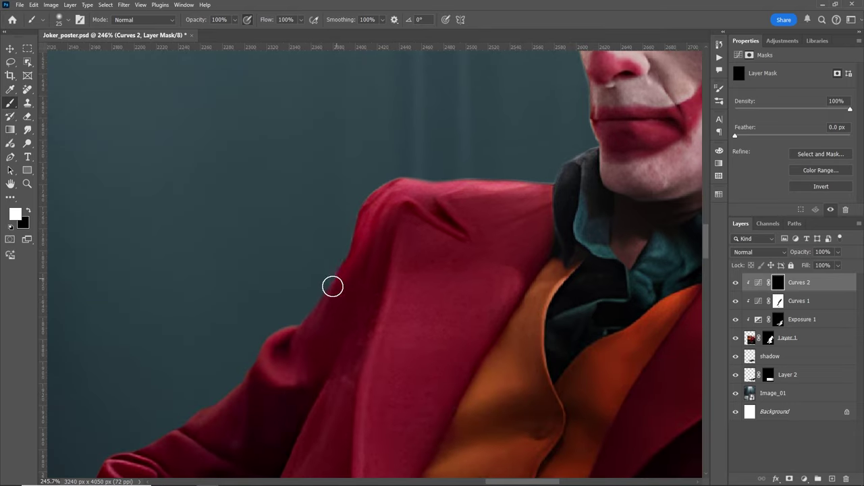
mouse_move(332, 286)
mouse_down()
mouse_move(299, 358)
mouse_move(480, 150)
mouse_move(578, 160)
mouse_up()
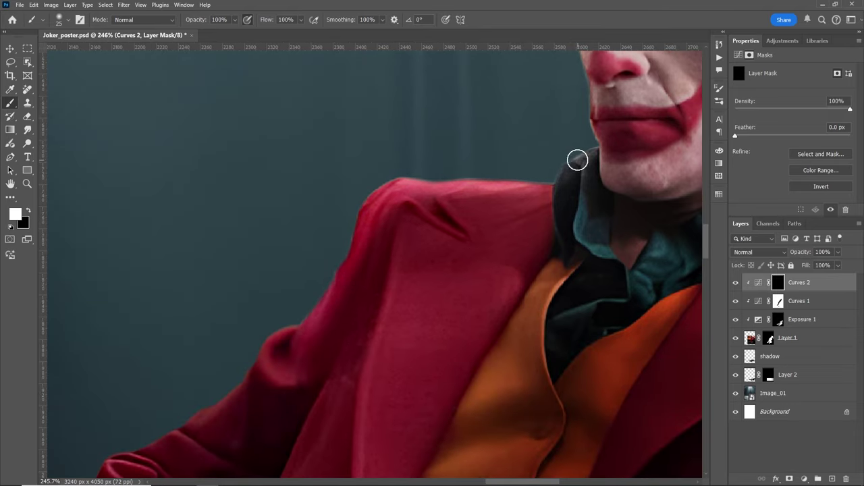
Zoom in and brighten the under-eye area and face with a 15–30 px brush.
scroll(437, 239, down, 3)
scroll(357, 303, down, 5)
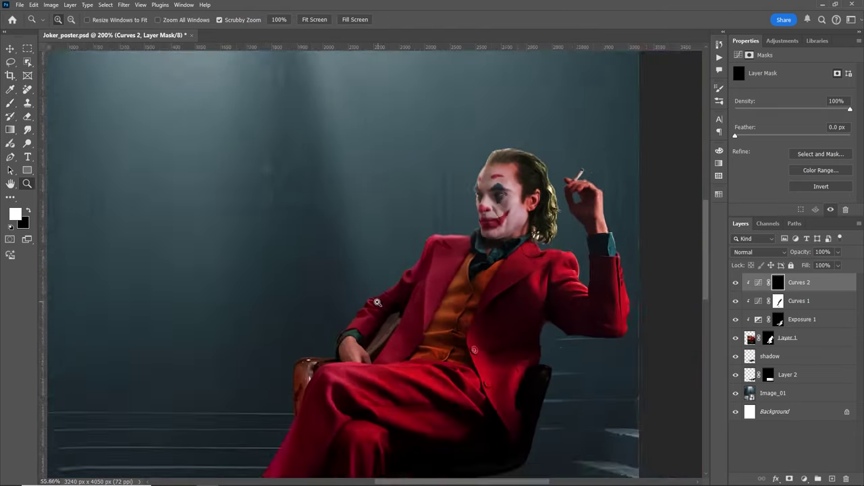
scroll(372, 304, up, 6)
scroll(428, 285, up, 2)
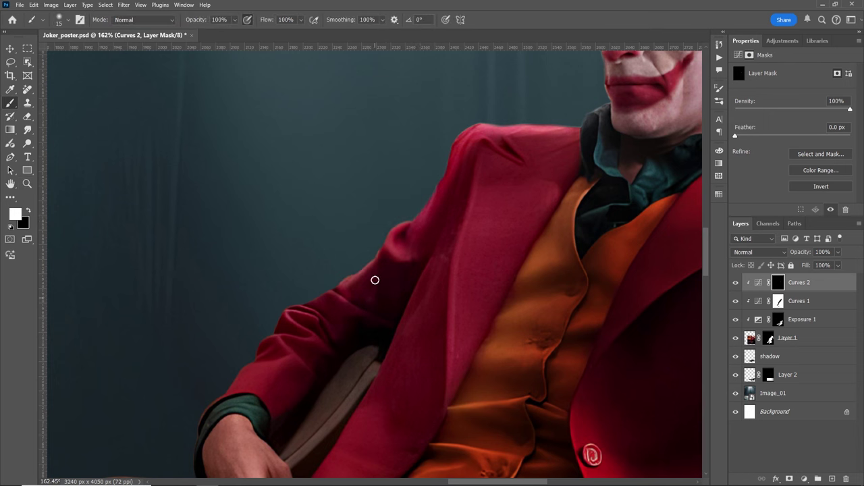
drag(258, 354, 347, 223)
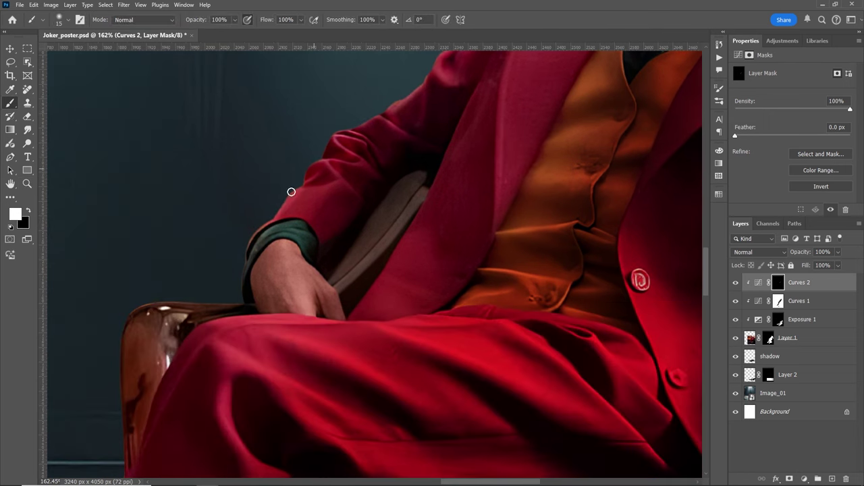
drag(358, 155, 387, 247)
scroll(374, 253, up, 4)
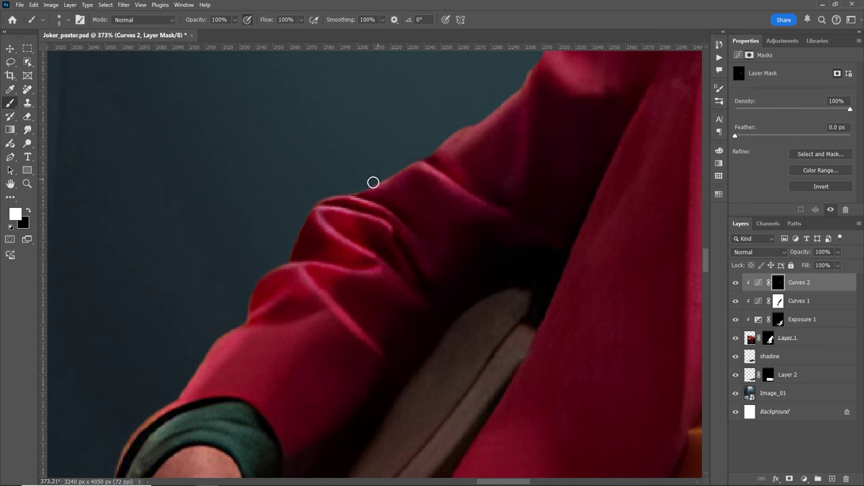
scroll(373, 182, up, 2)
key(z)
scroll(533, 196, up, 2)
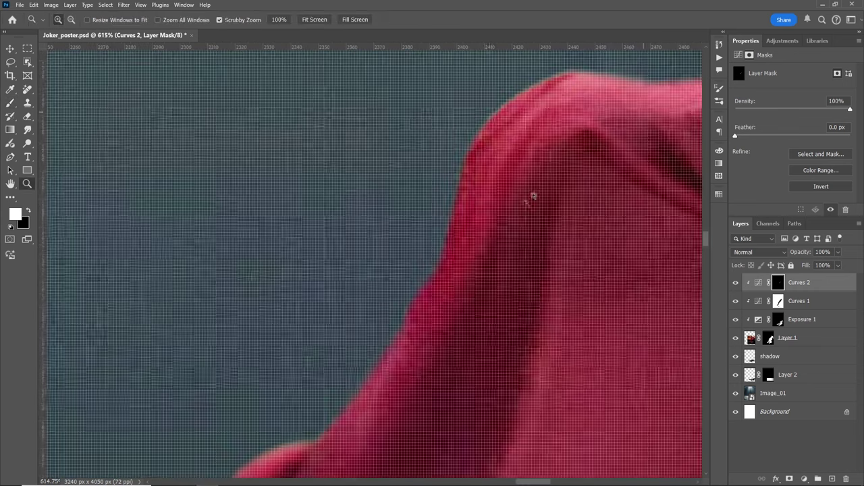
scroll(534, 196, down, 3)
key(b)
scroll(530, 237, up, 5)
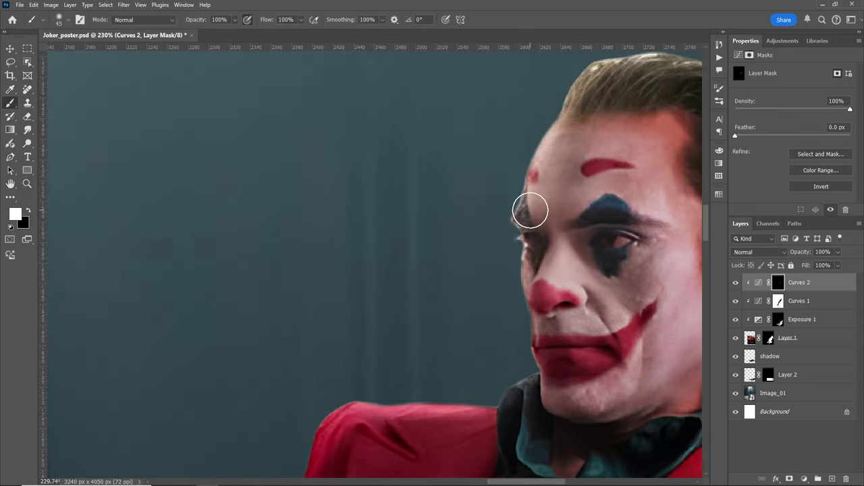
scroll(540, 270, down, 3)
scroll(554, 288, up, 4)
scroll(563, 289, right, 2)
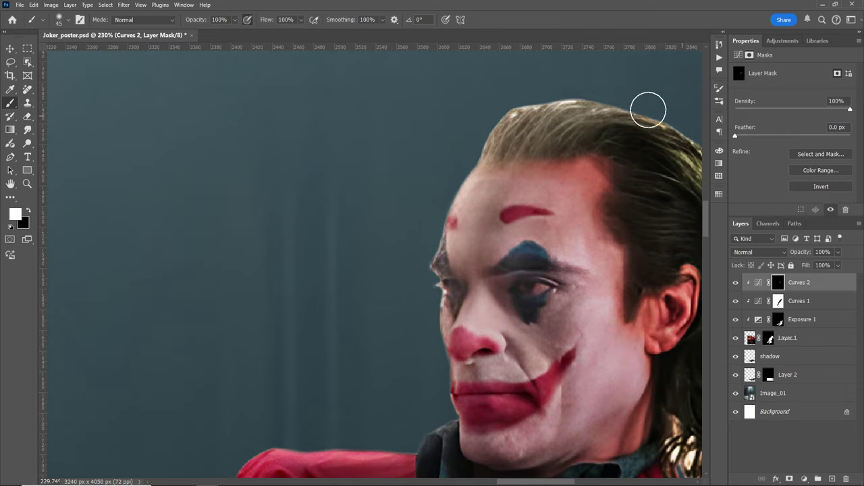
scroll(648, 110, up, 2)
key(z)
scroll(417, 233, up, 1)
key(b)
key(bracketleft)
key(bracketleft)
key(bracketleft)
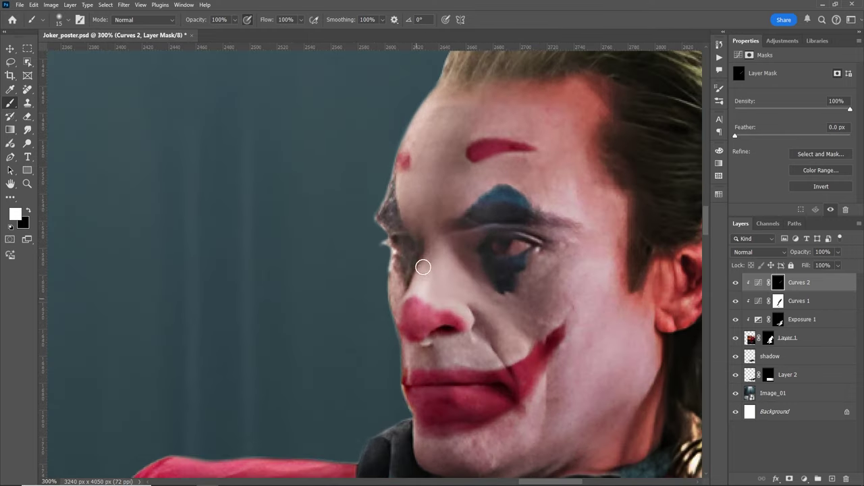
drag(422, 268, 434, 236)
mouse_move(430, 338)
mouse_down()
mouse_move(531, 366)
mouse_move(472, 380)
mouse_up()
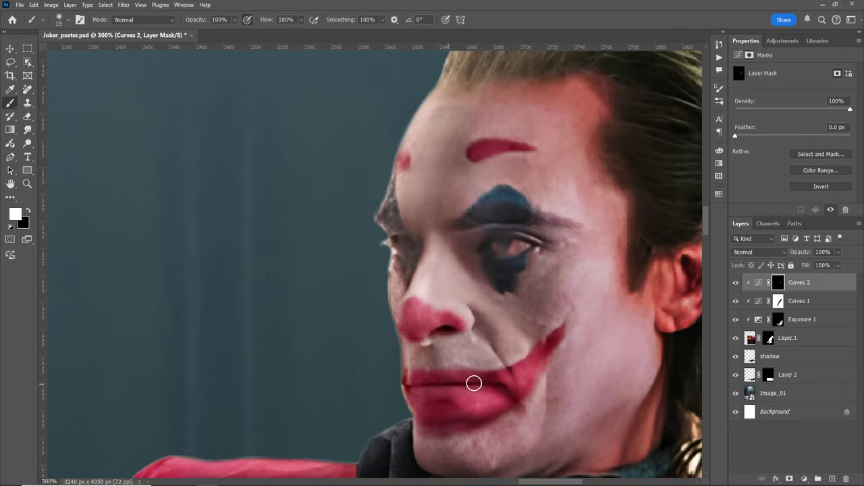
scroll(473, 380, down, 3)
key(bracketright)
key(bracketright)
key(bracketright)
drag(495, 325, 567, 233)
scroll(472, 304, down, 6)
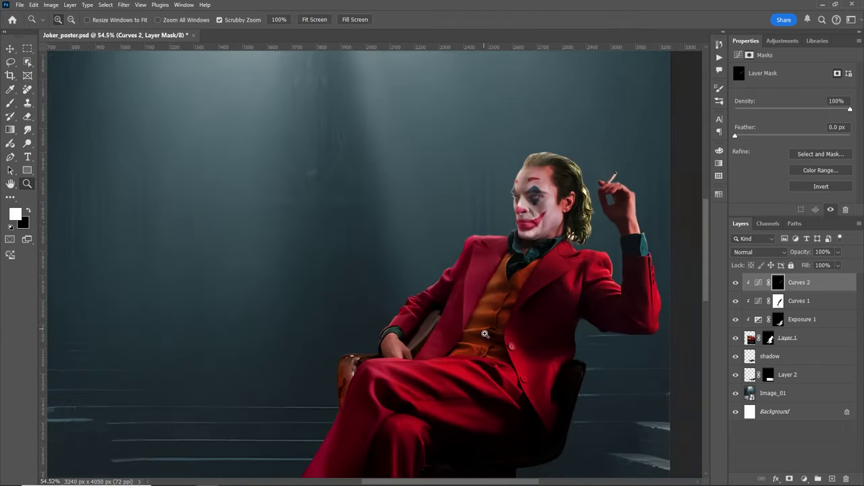
scroll(441, 327, up, 3)
key(bracketleft)
key(bracketleft)
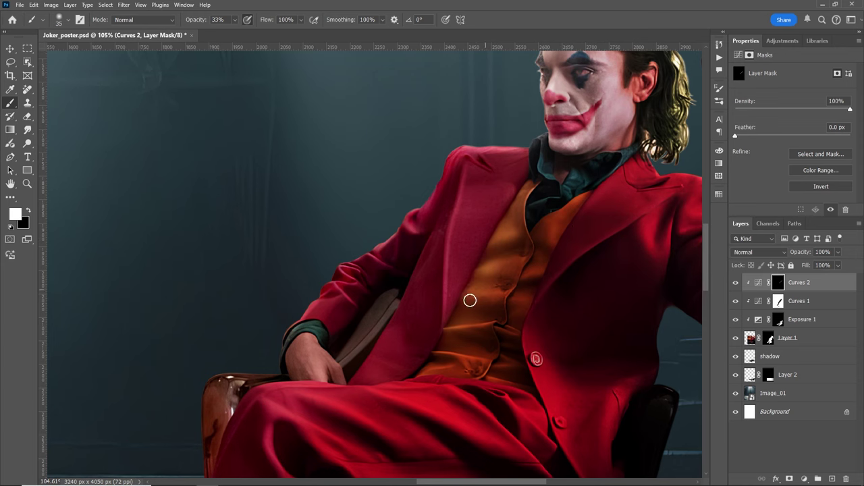
Frame the cigarette hand, cuff and shoulder, and shrink the brush to size 8.
drag(509, 378, 498, 264)
key(z)
drag(424, 222, 351, 222)
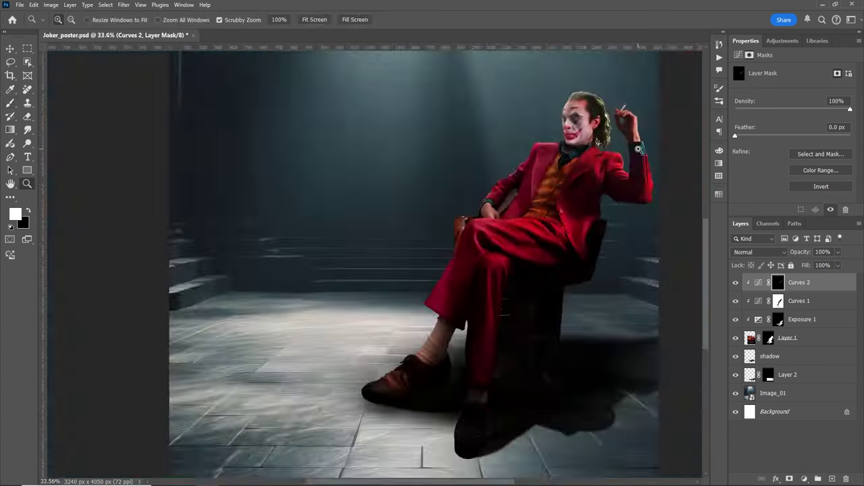
drag(405, 138, 540, 137)
key(b)
mouse_move(525, 359)
mouse_down()
mouse_move(401, 113)
mouse_move(545, 347)
mouse_up()
key(z)
drag(501, 168, 439, 169)
mouse_move(497, 90)
mouse_down()
mouse_move(556, 101)
mouse_move(513, 101)
mouse_move(608, 91)
mouse_up()
key(b)
drag(191, 196, 526, 235)
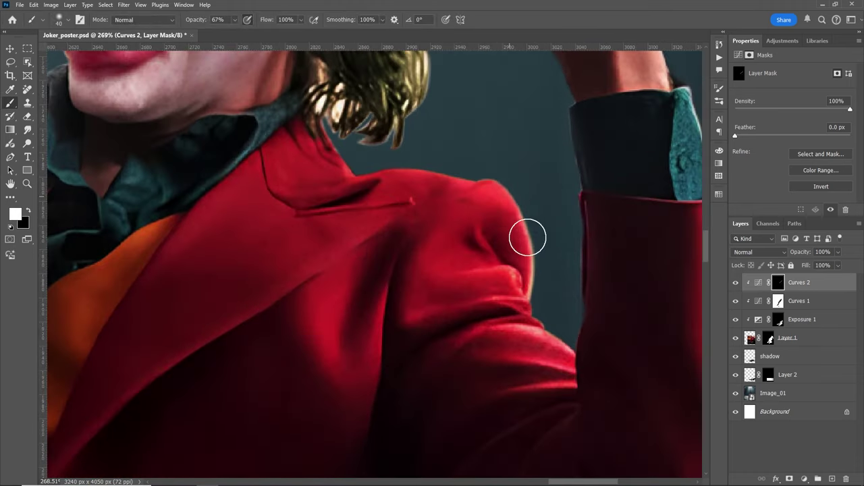
key(bracketleft)
key(bracketleft)
key(bracketleft)
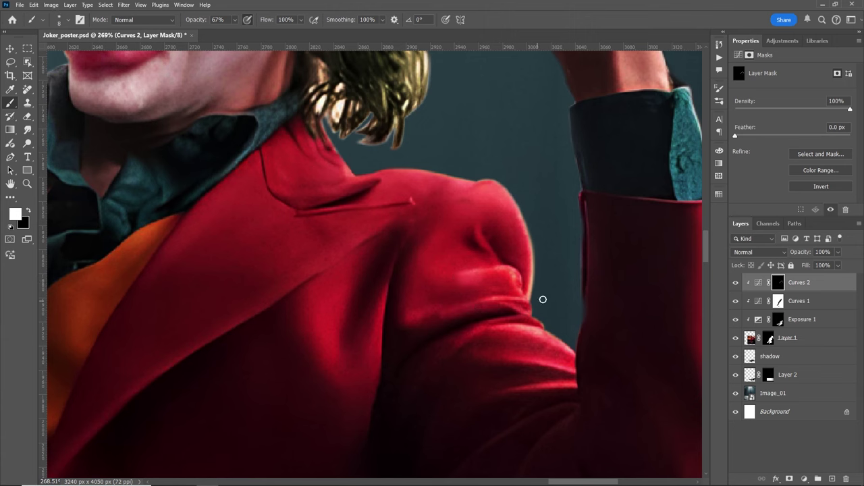
scroll(544, 270, down, 3)
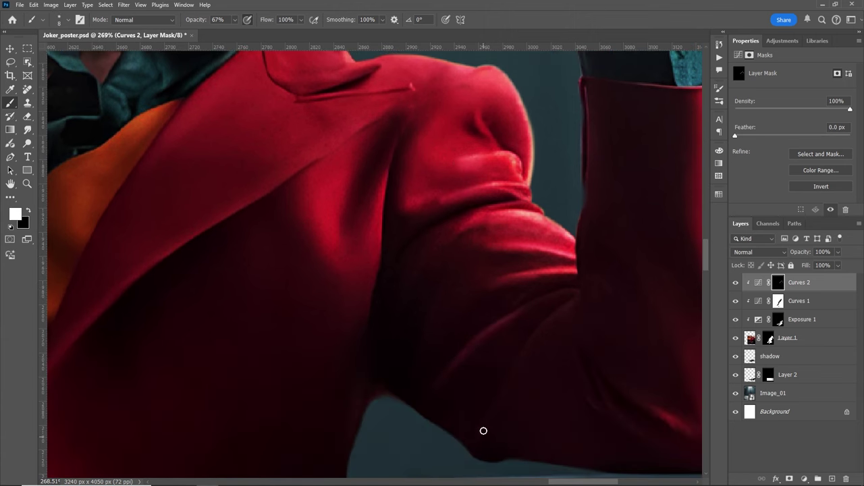
scroll(516, 376, down, 5)
scroll(518, 382, up, 5)
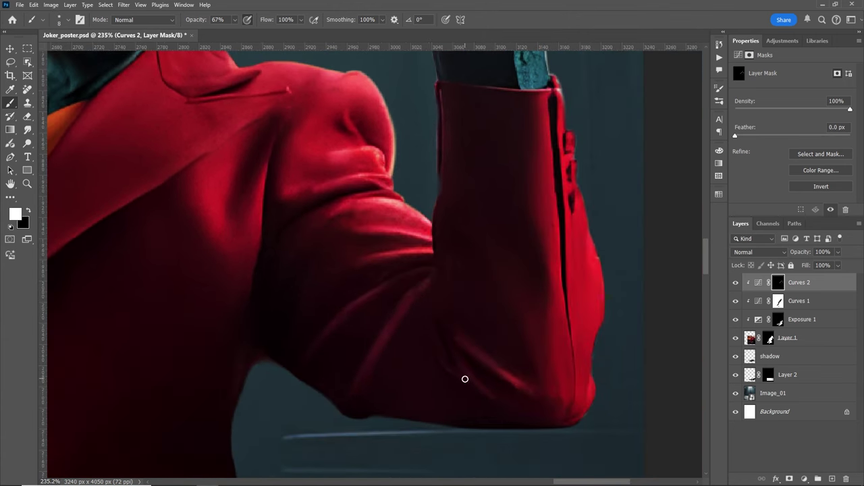
scroll(550, 318, up, 3)
scroll(517, 222, up, 6)
scroll(436, 225, up, 2)
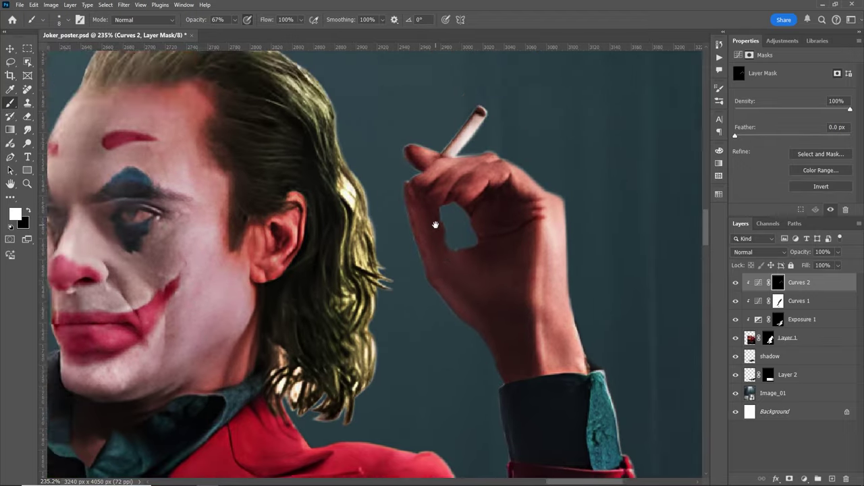
scroll(436, 224, up, 2)
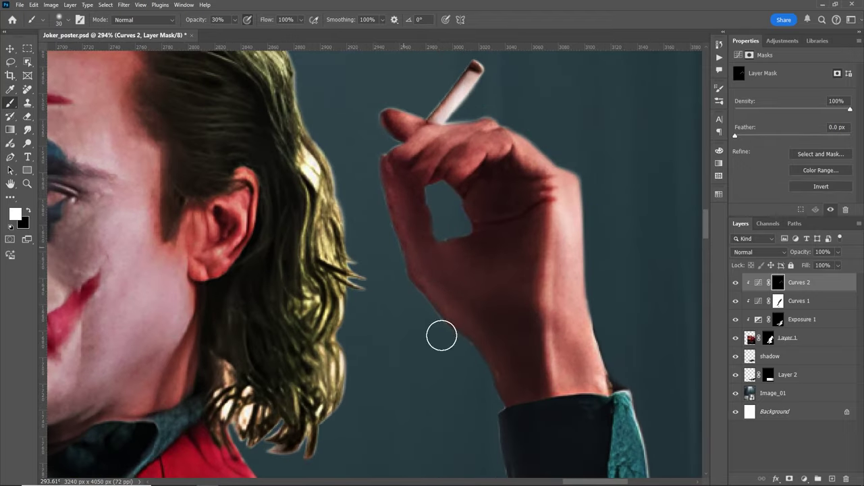
At 47% brush opacity, brighten the jacket lapel ridge, then zoom out to the whole poster.
key(4)
key(7)
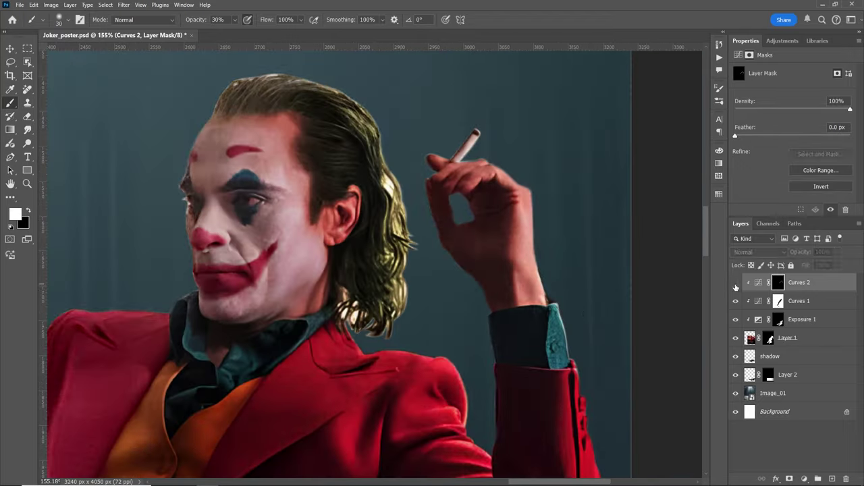
drag(505, 131, 428, 131)
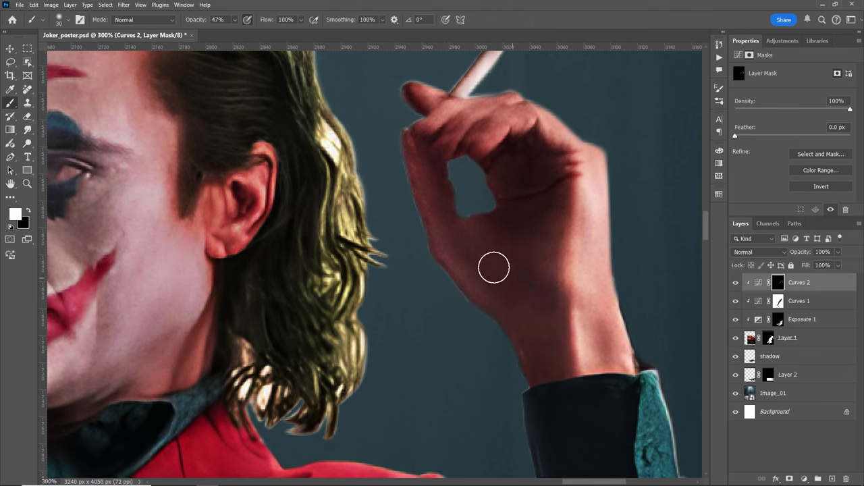
scroll(538, 419, down, 5)
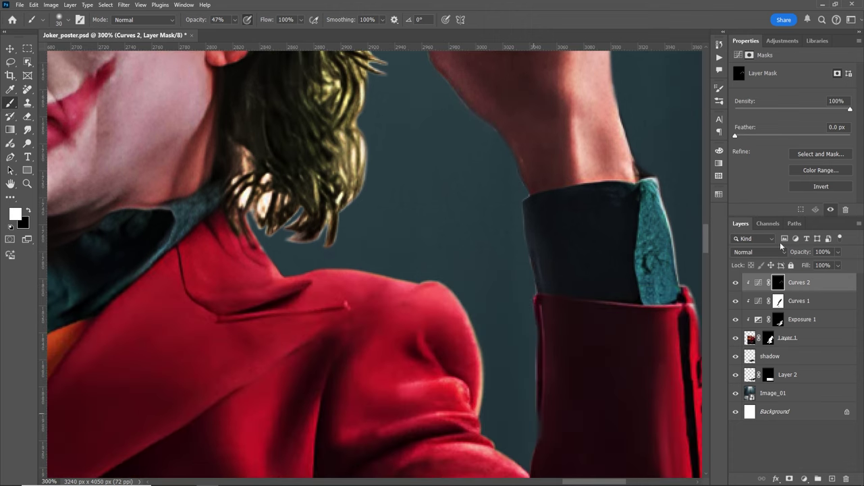
scroll(559, 299, down, 5)
drag(502, 414, 456, 279)
scroll(459, 273, up, 5)
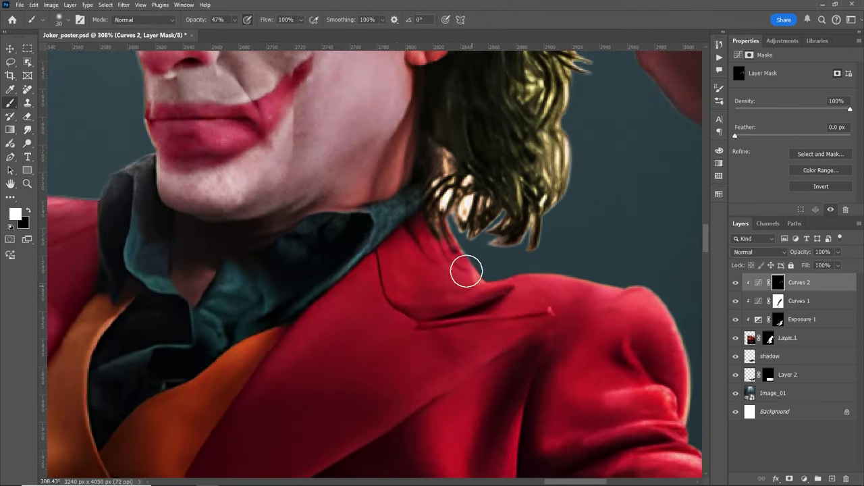
scroll(477, 243, down, 1)
key(b)
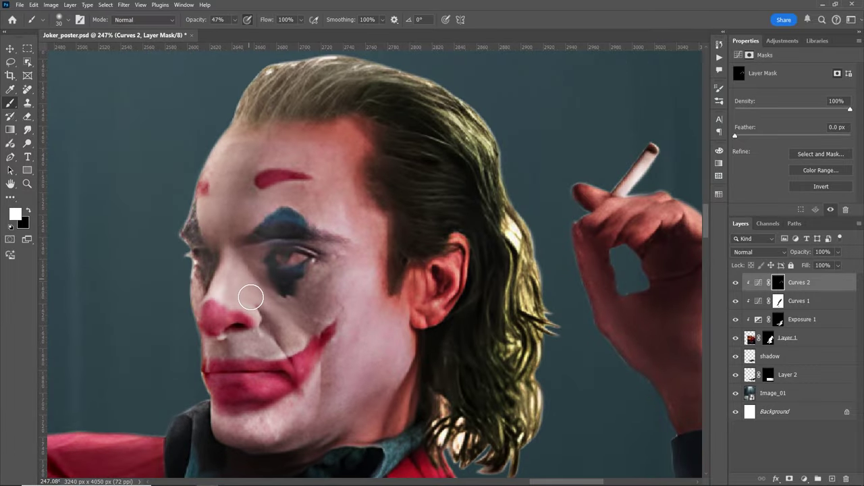
scroll(324, 304, down, 3)
scroll(399, 314, down, 3)
scroll(333, 318, up, 3)
scroll(216, 303, down, 3)
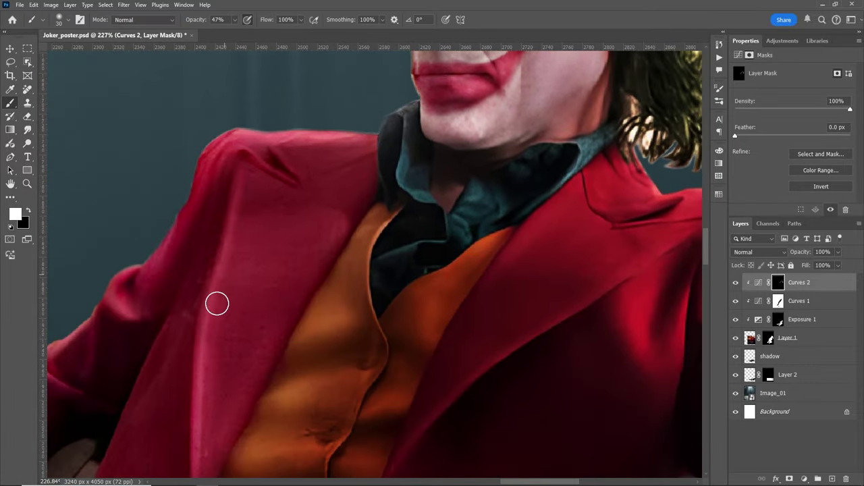
scroll(222, 415, down, 2)
drag(231, 222, 227, 285)
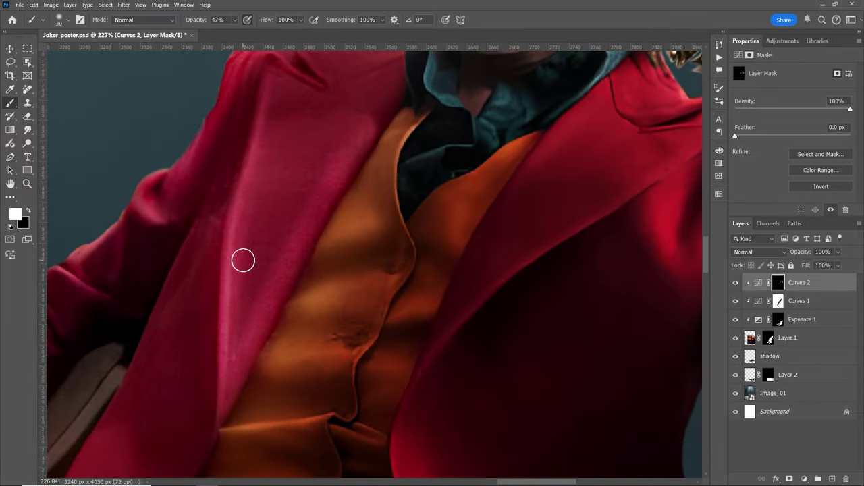
scroll(351, 367, down, 2)
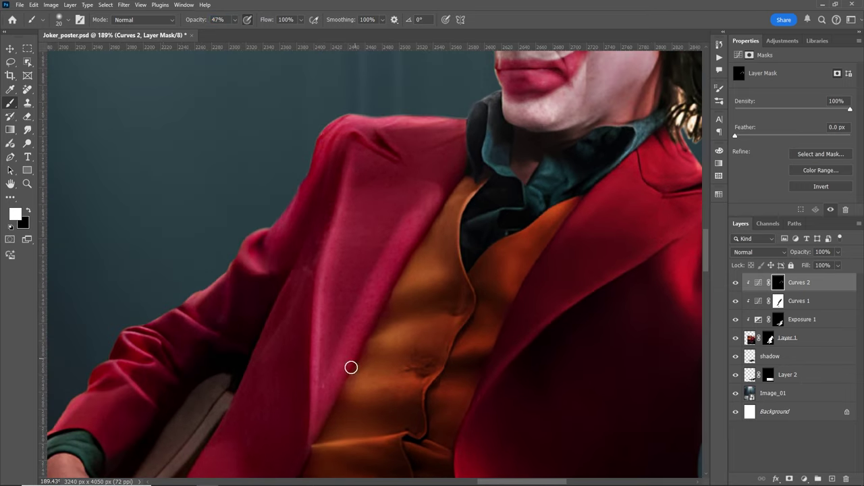
drag(289, 184, 398, 253)
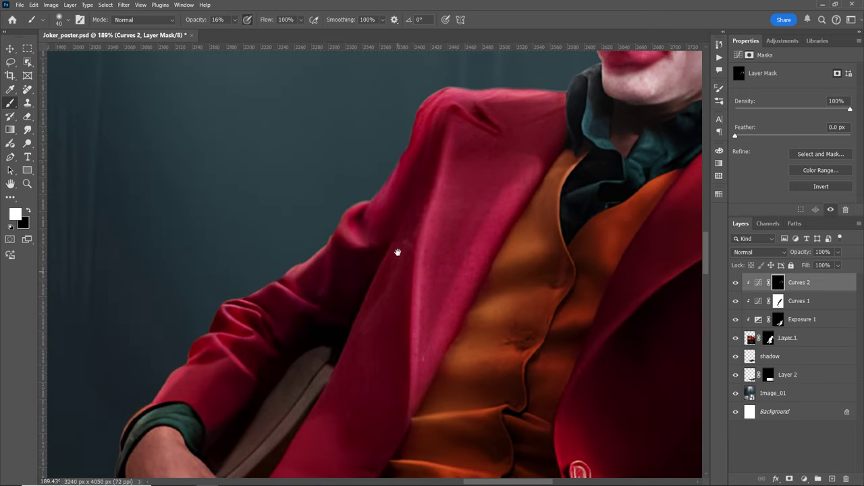
scroll(375, 343, down, 3)
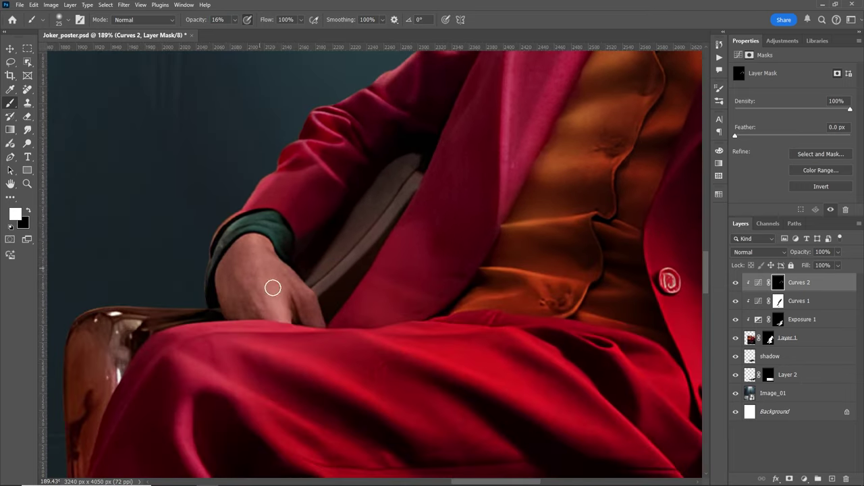
scroll(303, 340, down, 3)
scroll(260, 298, down, 2)
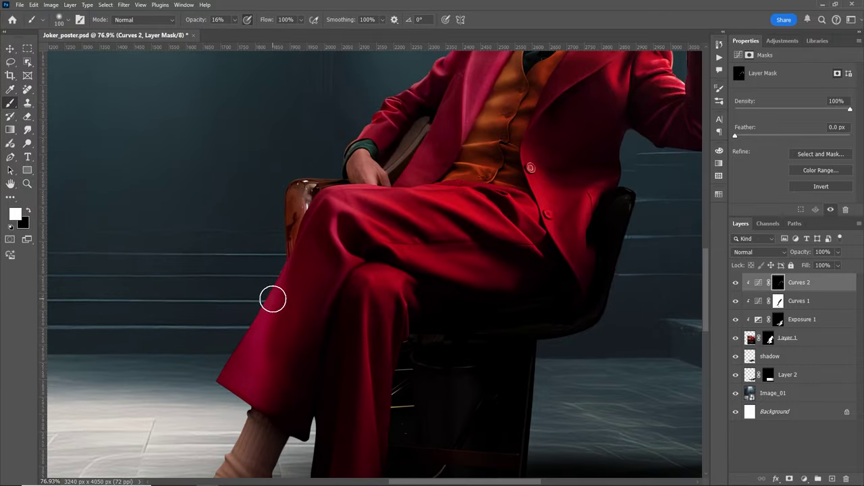
key(bracketright)
key(bracketright)
scroll(276, 191, down, 5)
scroll(382, 314, down, 2)
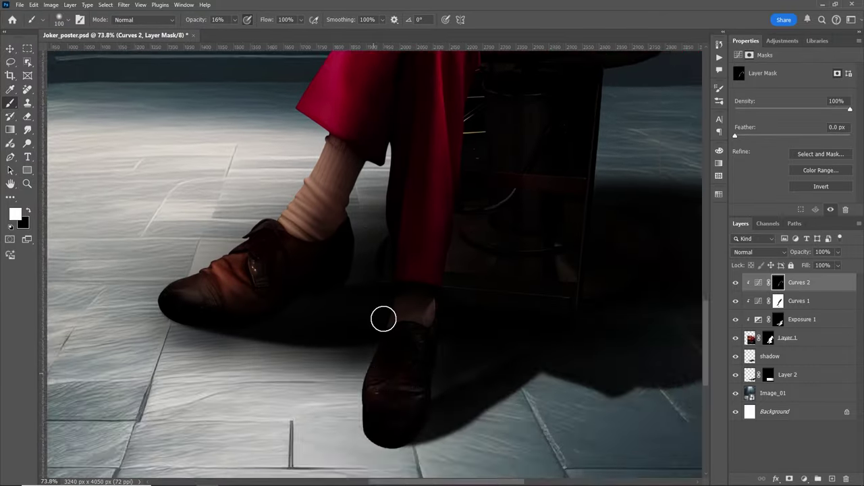
key(z)
scroll(382, 315, down, 3)
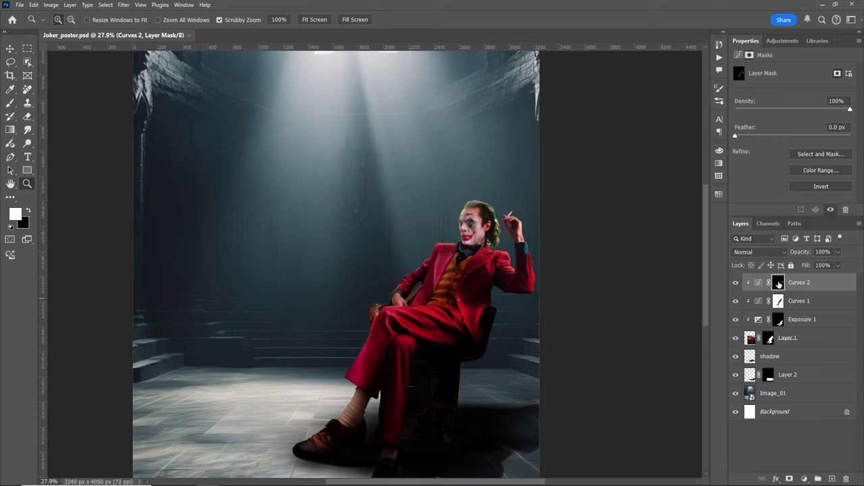
Zoom onto the Joker's face and toggle Curves 2 off and on to compare the brightening.
drag(480, 219, 642, 195)
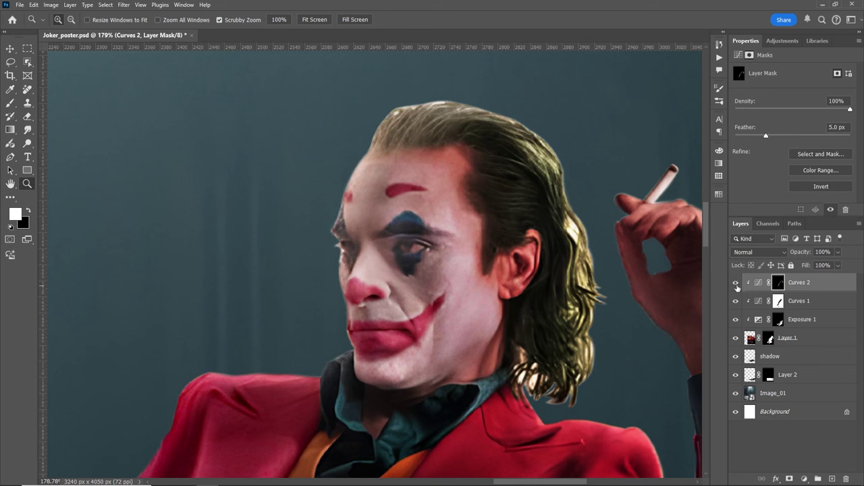
click(735, 283)
scroll(610, 280, down, 3)
scroll(556, 258, up, 3)
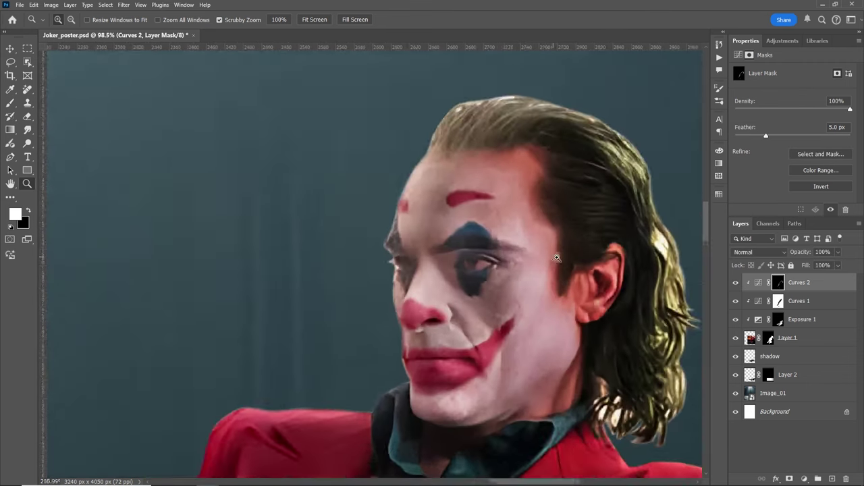
scroll(557, 259, up, 2)
click(736, 283)
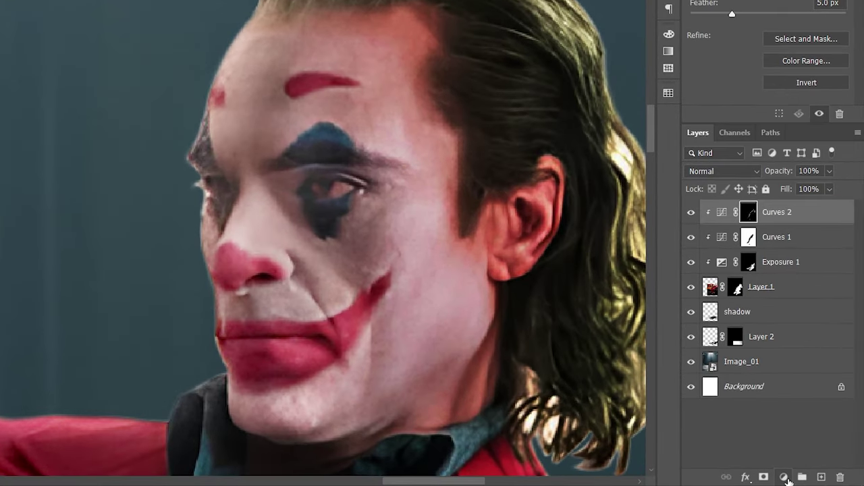
click(784, 477)
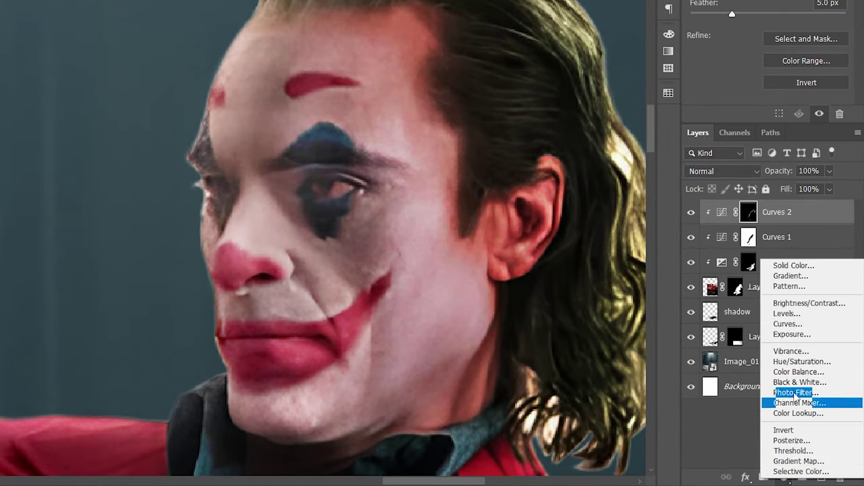
Add a clipped Curves 3 layer with the RGB midpoint raised and its mask inverted to black.
click(801, 325)
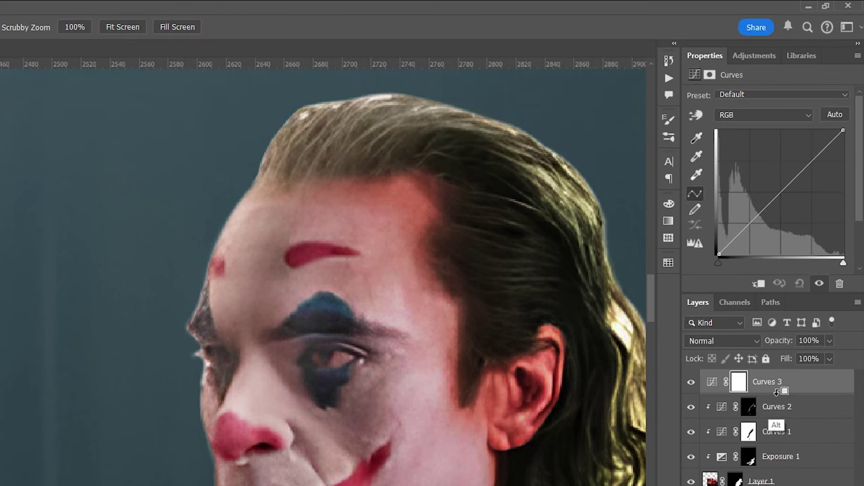
alt+click(777, 394)
drag(779, 193, 755, 177)
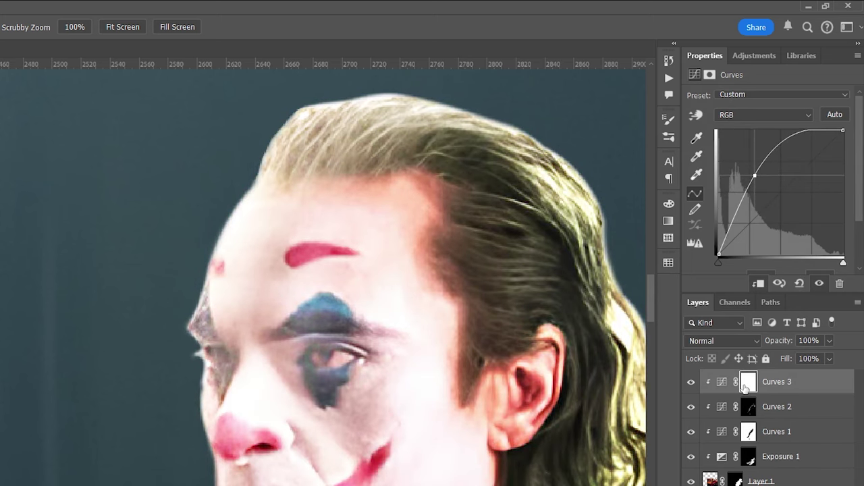
click(747, 383)
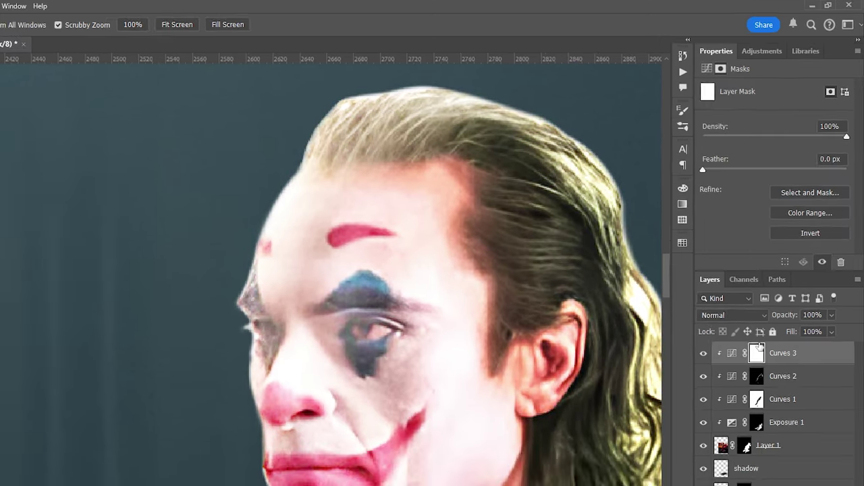
key(ctrl+i)
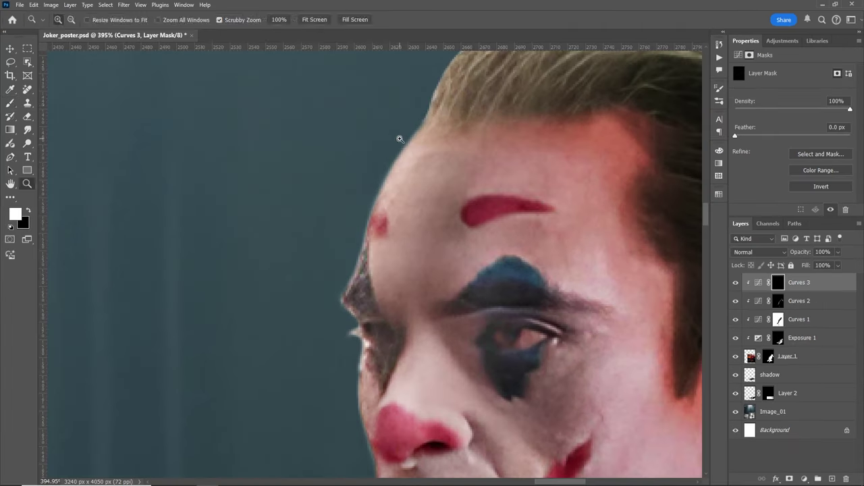
key(b)
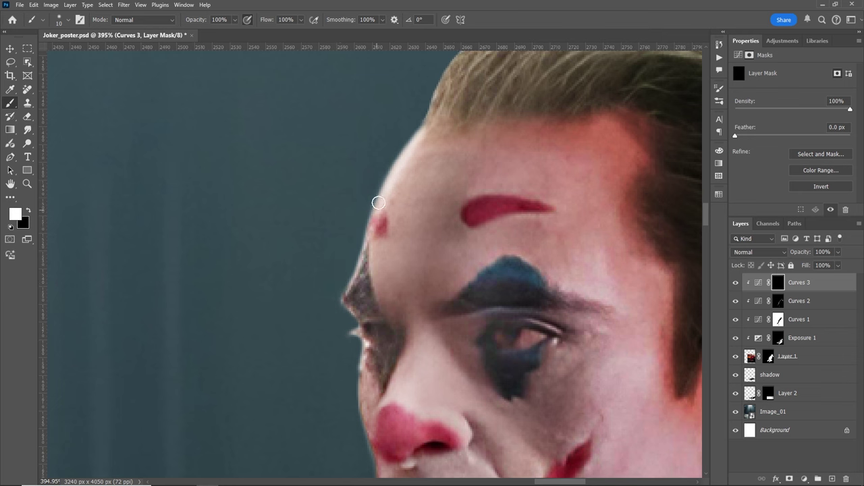
Paint light into the Curves 3 mask along the hair strands on top of the Joker's head.
drag(473, 139, 409, 232)
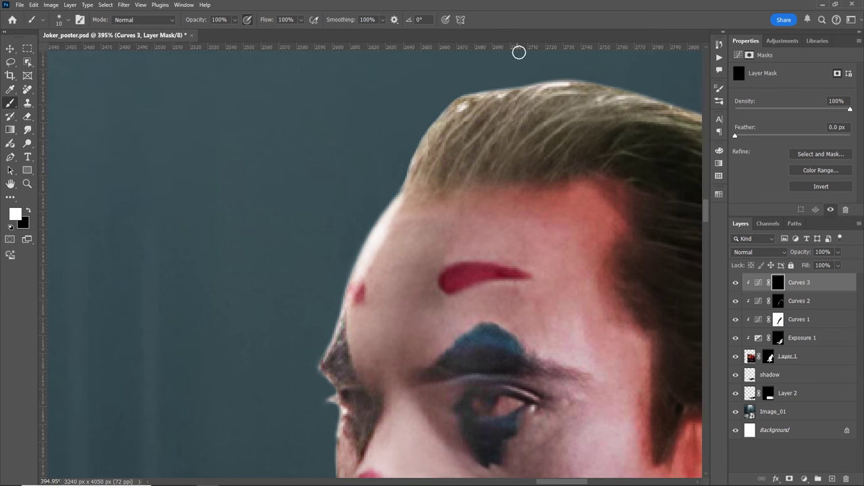
drag(465, 96, 462, 111)
mouse_move(490, 77)
mouse_down()
mouse_move(574, 91)
mouse_move(486, 144)
mouse_move(647, 179)
mouse_move(495, 178)
mouse_move(667, 315)
mouse_up()
scroll(667, 315, down, 5)
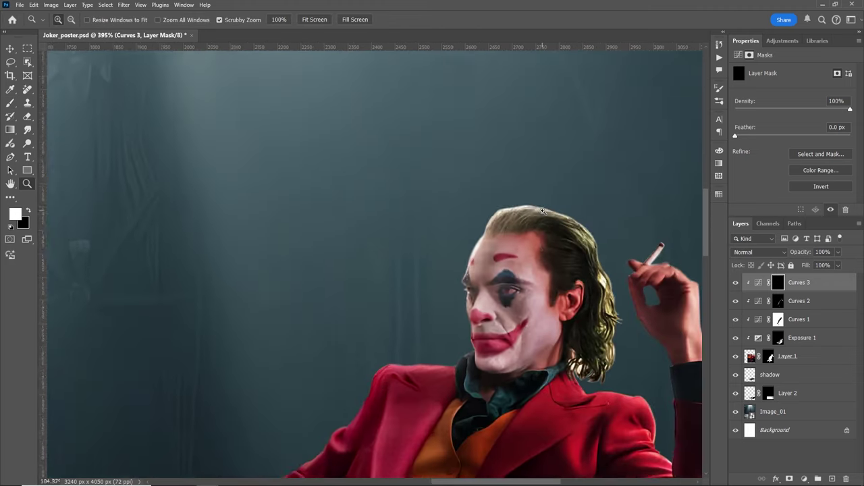
scroll(373, 230, up, 5)
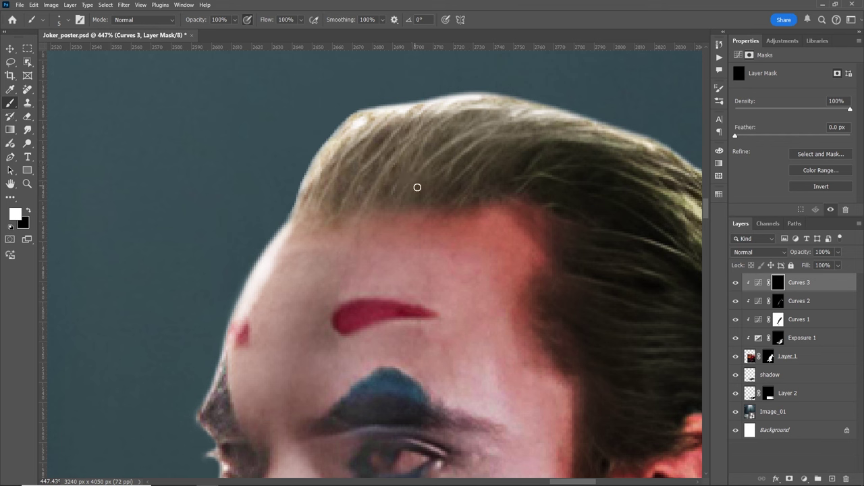
drag(373, 188, 444, 128)
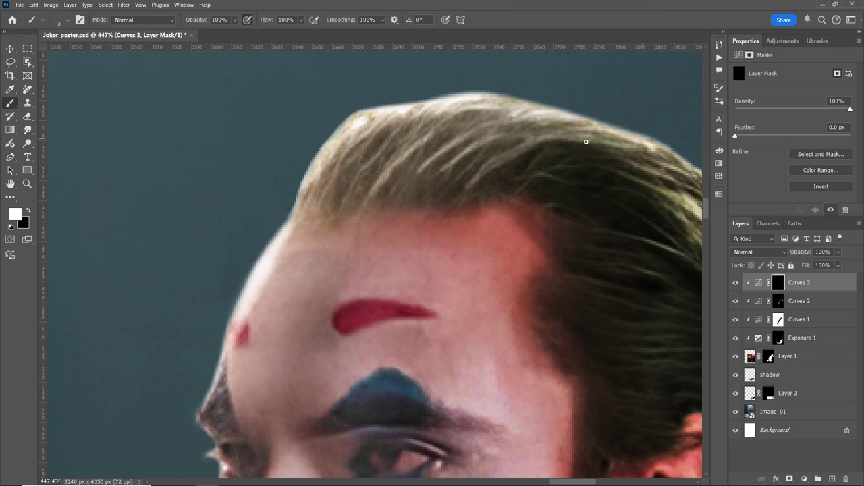
drag(352, 189, 434, 123)
drag(364, 168, 424, 121)
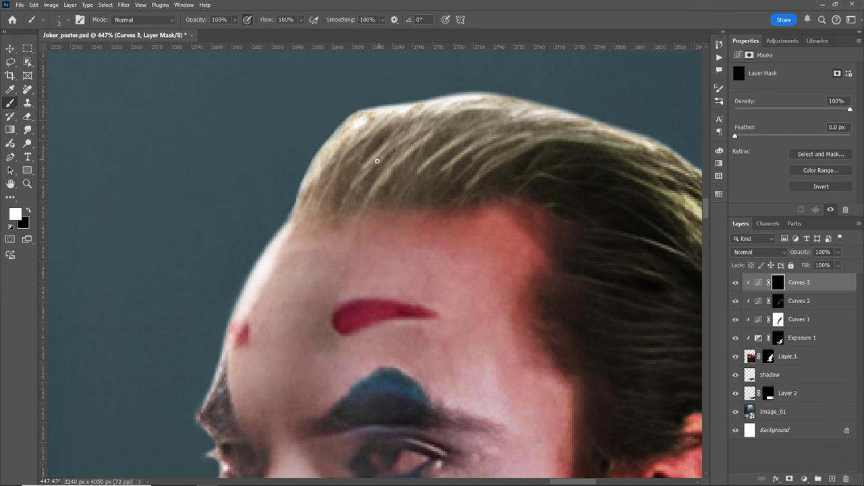
drag(323, 205, 392, 127)
drag(337, 175, 398, 120)
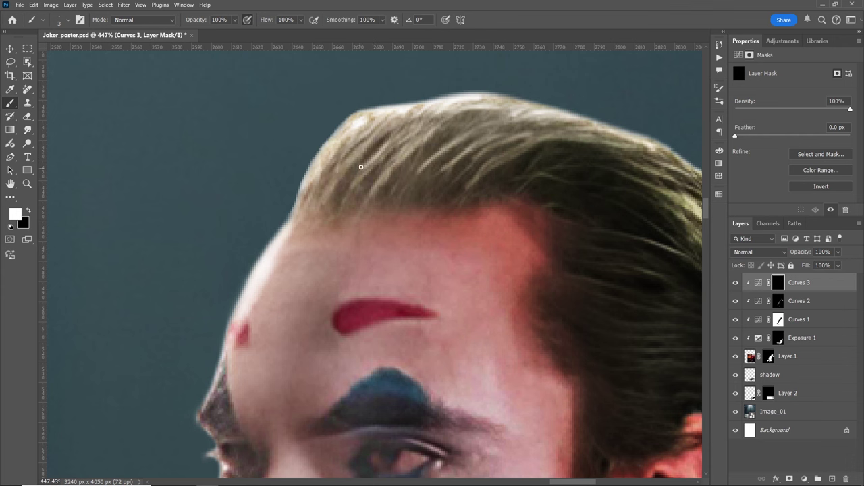
drag(317, 177, 372, 135)
scroll(357, 200, down, 5)
scroll(321, 285, down, 1)
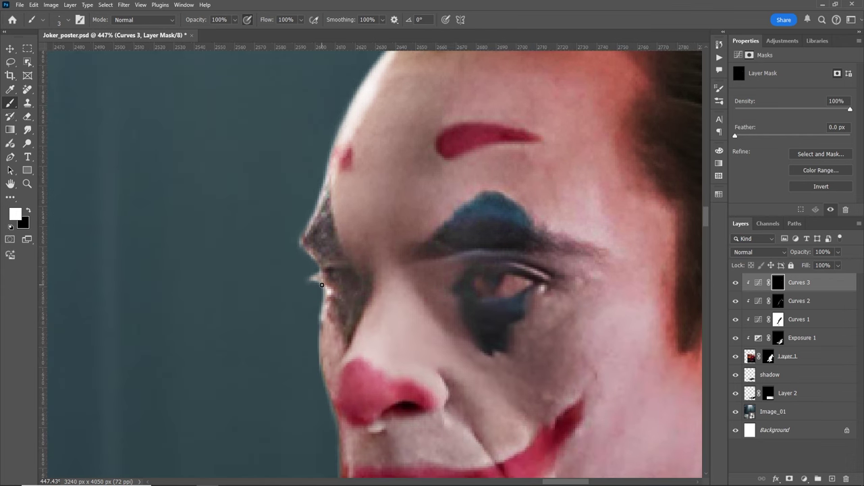
scroll(327, 182, down, 2)
scroll(351, 203, down, 2)
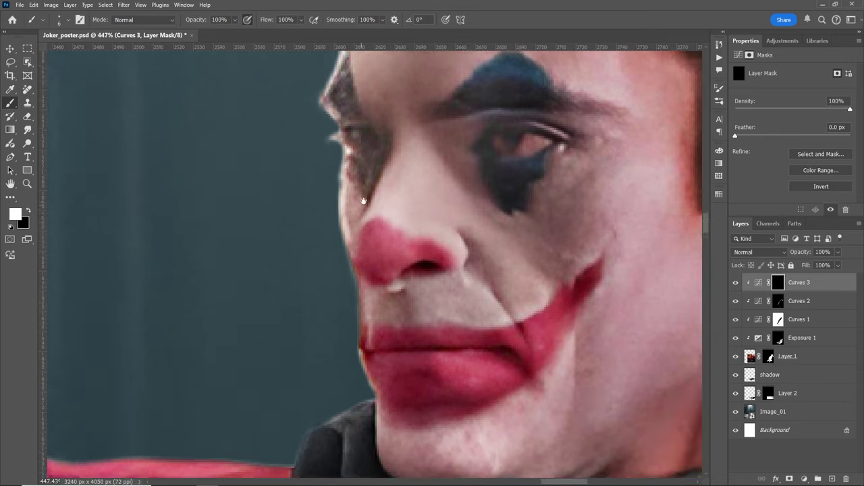
scroll(393, 216, down, 2)
scroll(466, 284, left, 2)
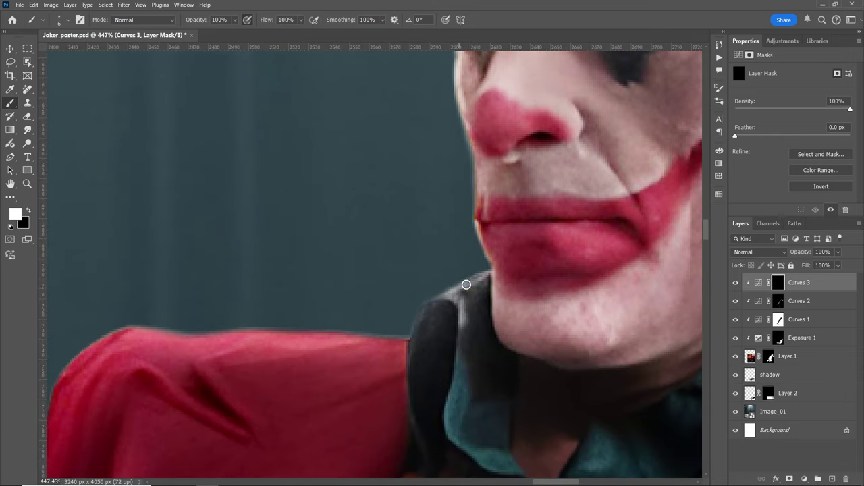
Brighten the red shoulder's top and outer edge with a larger brush and smoothing turned off.
key(x)
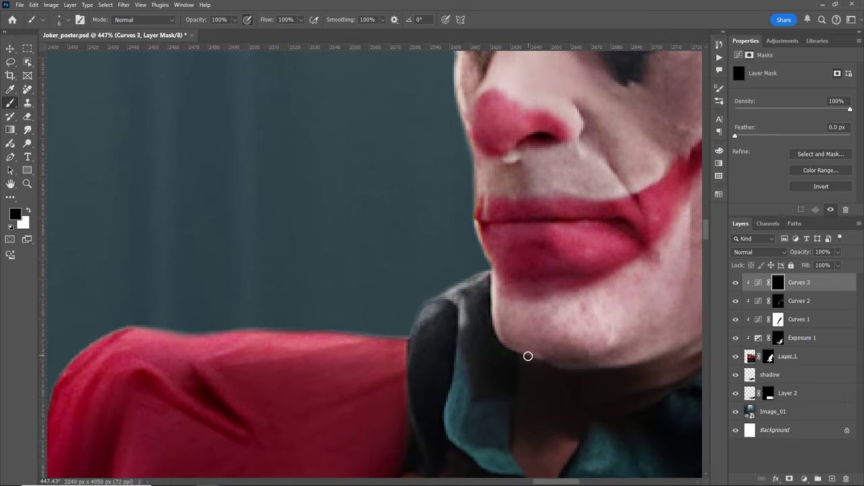
scroll(528, 356, up, 1)
scroll(524, 237, down, 2)
key(bracketright)
drag(527, 235, 284, 216)
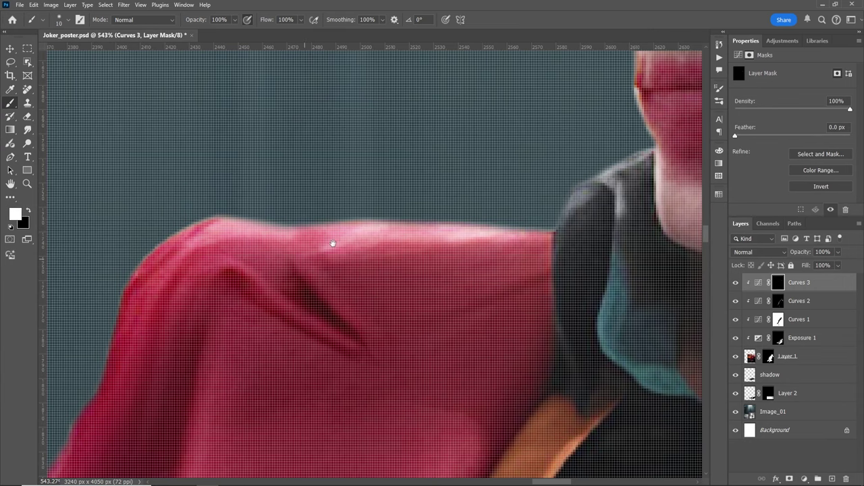
scroll(332, 245, down, 2)
scroll(622, 176, down, 2)
click(719, 89)
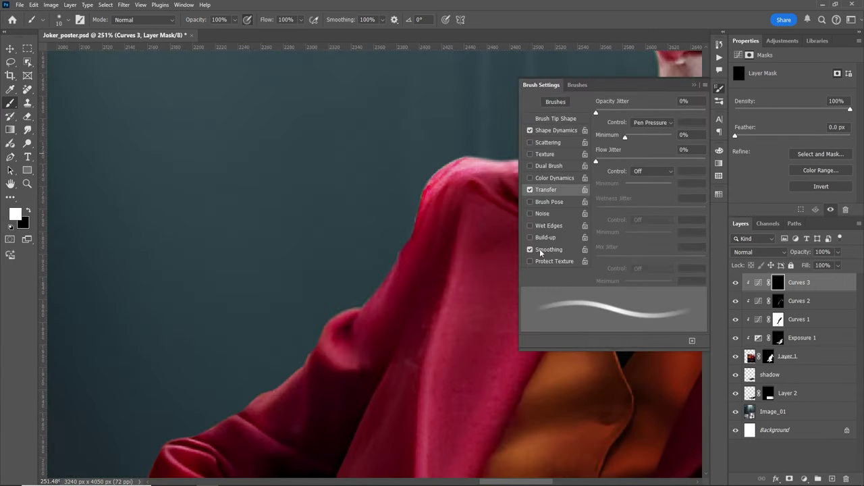
click(560, 117)
click(719, 88)
scroll(405, 274, up, 2)
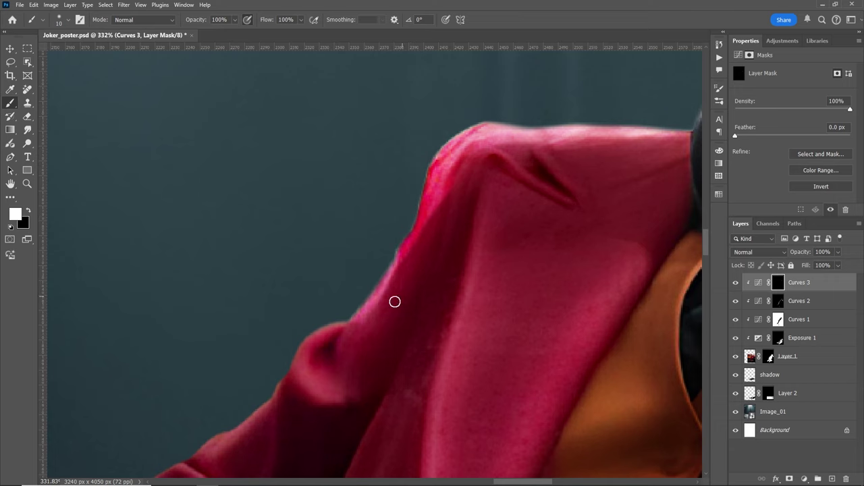
drag(394, 302, 463, 290)
mouse_move(453, 201)
mouse_down()
mouse_move(497, 164)
mouse_move(409, 239)
mouse_move(359, 252)
mouse_up()
At 70% opacity and brush size 10, highlight the arm, chair edge, armrest and raised hand.
key(7)
scroll(359, 253, down, 3)
scroll(389, 224, down, 3)
scroll(389, 224, left, 3)
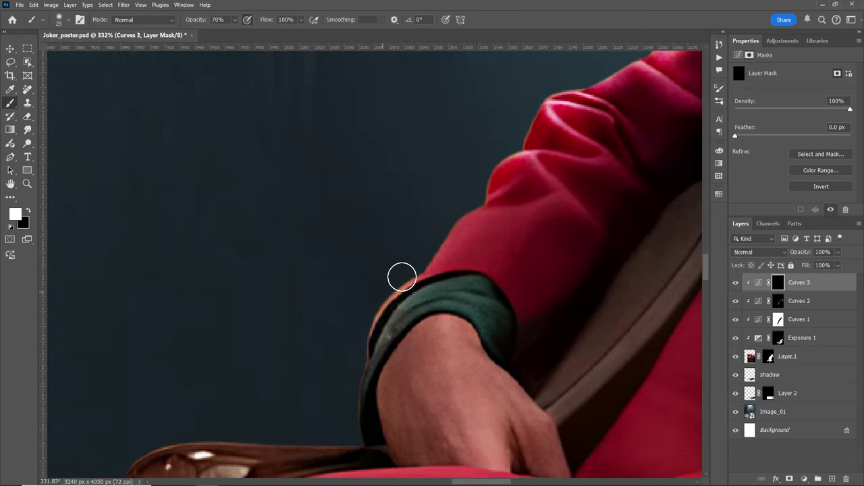
scroll(401, 276, down, 2)
key(x)
key(bracketleft)
key(bracketleft)
key(x)
drag(400, 264, 545, 201)
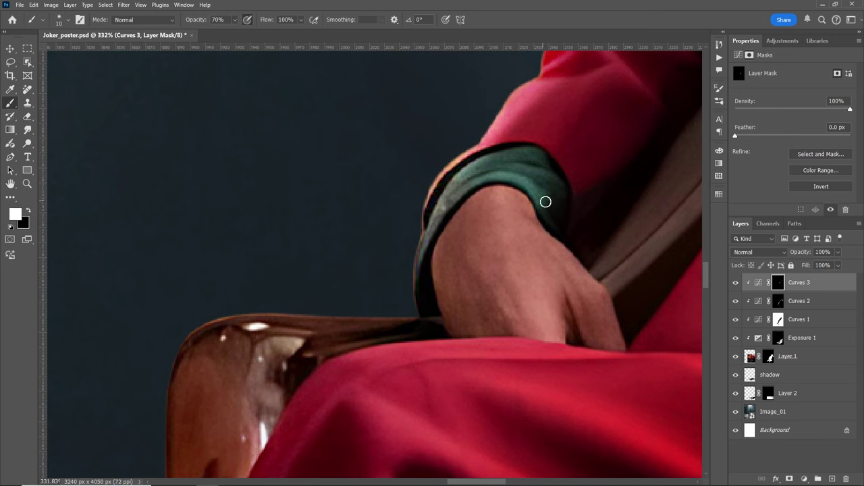
scroll(557, 196, down, 2)
drag(414, 380, 409, 231)
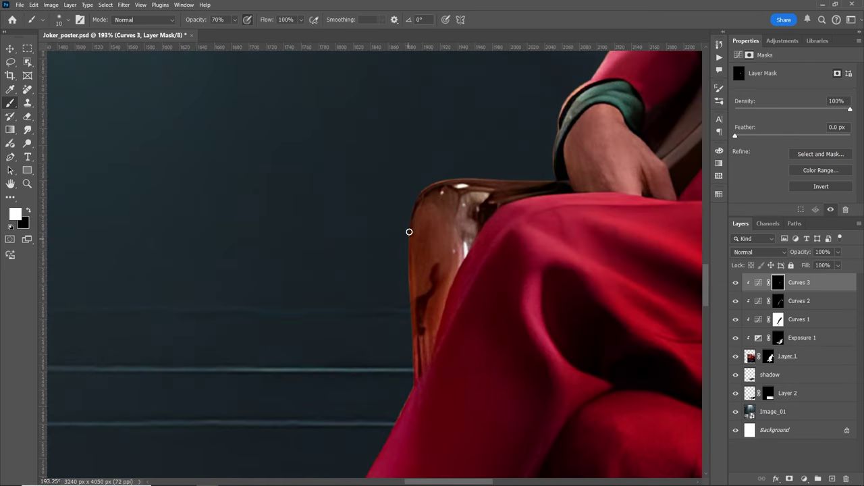
drag(559, 173, 513, 176)
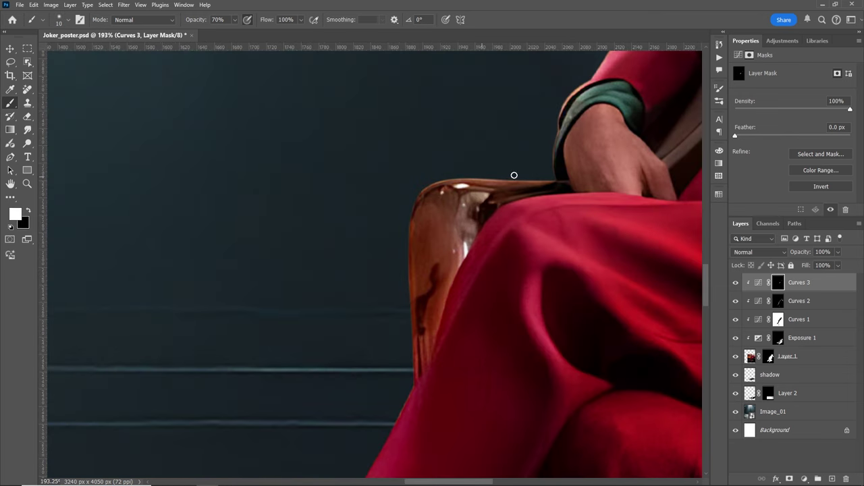
scroll(513, 175, right, 2)
scroll(513, 176, up, 1)
key(x)
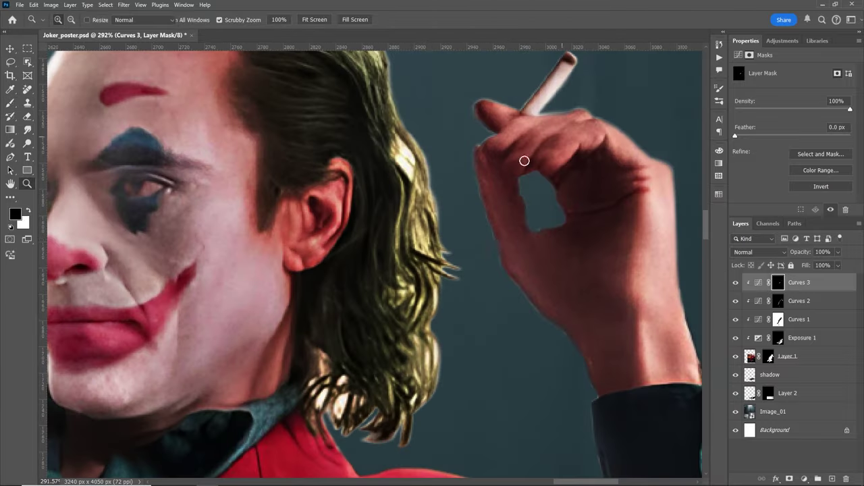
key(x)
drag(480, 162, 594, 398)
drag(636, 264, 574, 270)
mouse_move(638, 374)
mouse_down()
mouse_move(621, 195)
mouse_move(507, 63)
mouse_move(417, 149)
mouse_up()
Resize the brush and undo a stray stroke on the mask.
key(bracketright)
key(bracketright)
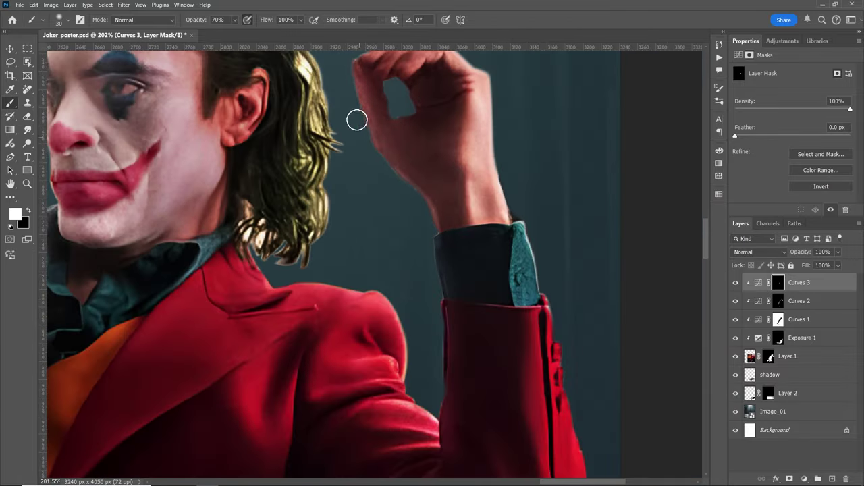
scroll(511, 218, down, 2)
scroll(439, 145, down, 2)
key(bracketleft)
key(bracketleft)
key(bracketleft)
scroll(439, 145, down, 3)
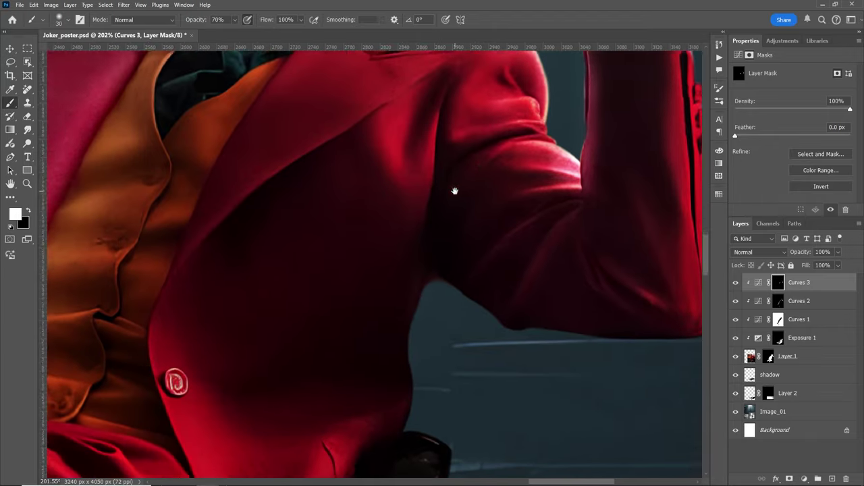
scroll(398, 282, down, 2)
scroll(390, 299, up, 2)
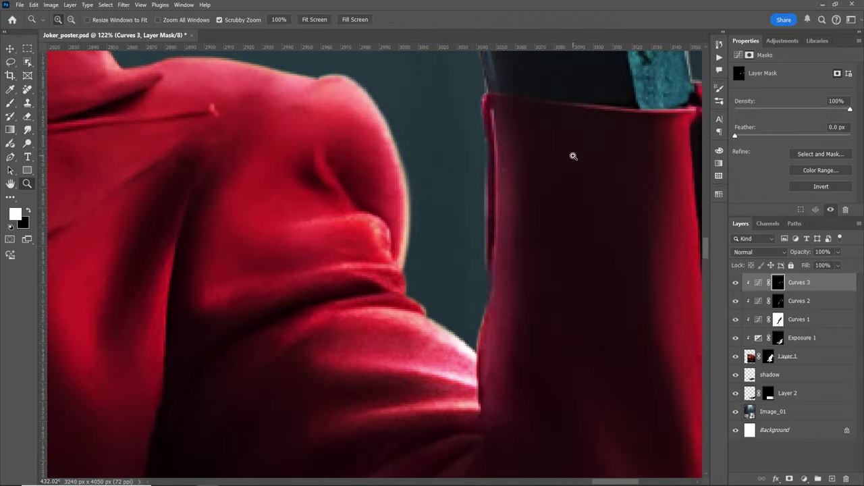
key(bracketright)
key(bracketright)
scroll(482, 121, up, 4)
scroll(409, 162, down, 2)
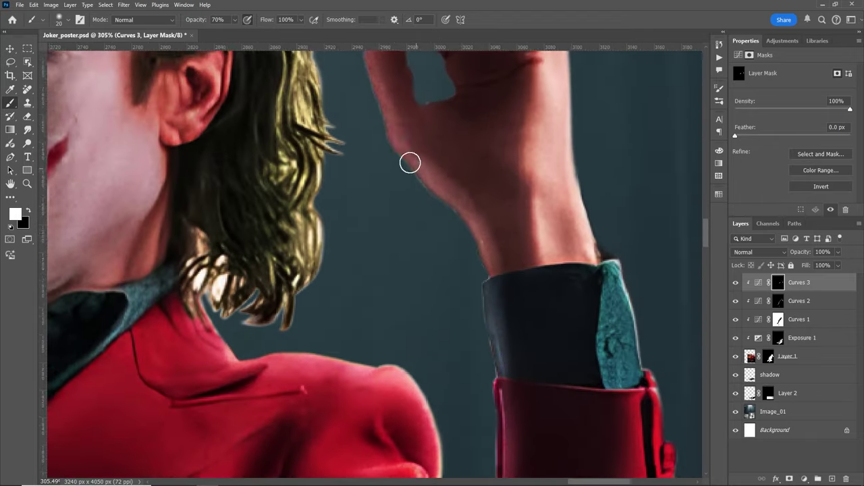
scroll(423, 176, up, 3)
scroll(292, 246, down, 1)
key(ctrl+z)
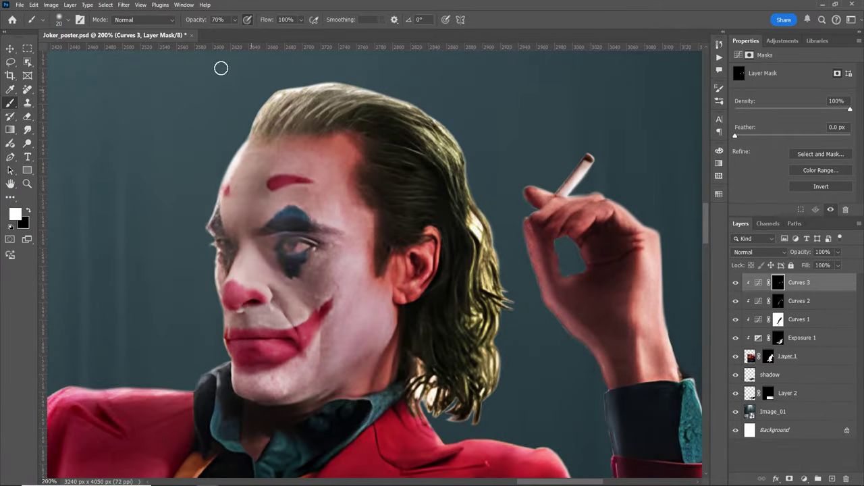
scroll(295, 332, down, 2)
scroll(237, 277, up, 2)
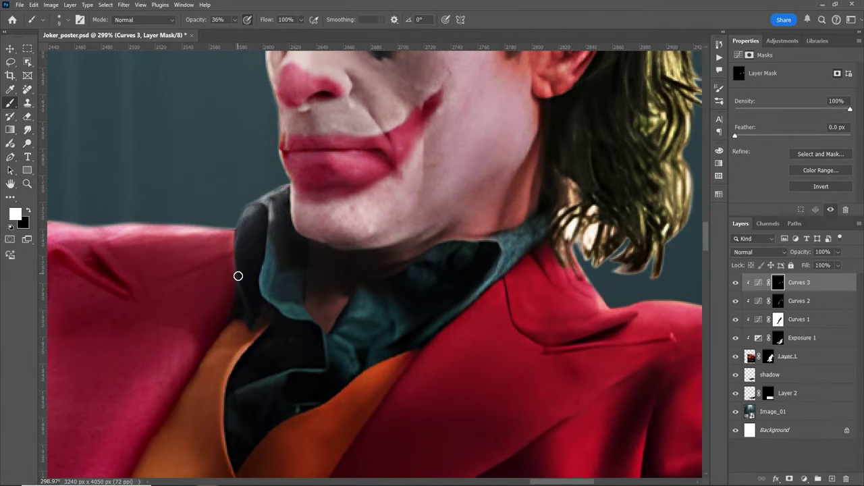
Refine the highlights along the shoe edges with a smaller brush, erasing and repainting as needed.
key(bracketleft)
key(bracketleft)
key(bracketleft)
scroll(277, 398, down, 1)
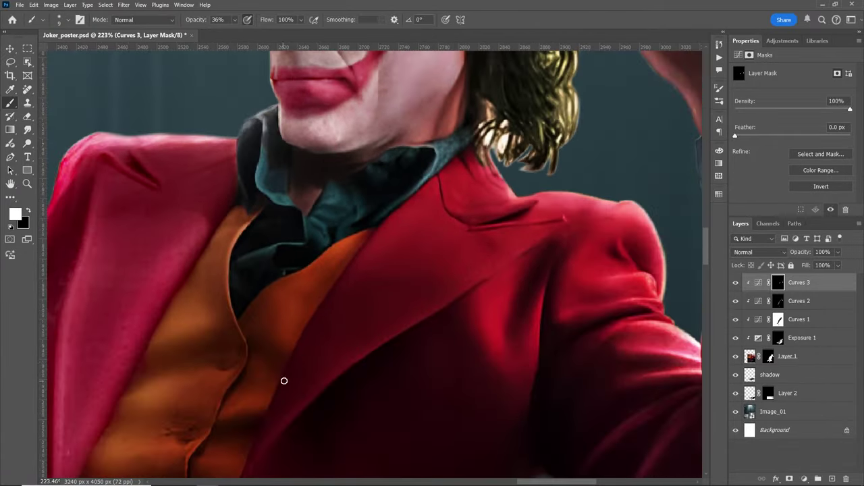
scroll(473, 159, down, 5)
scroll(324, 330, up, 6)
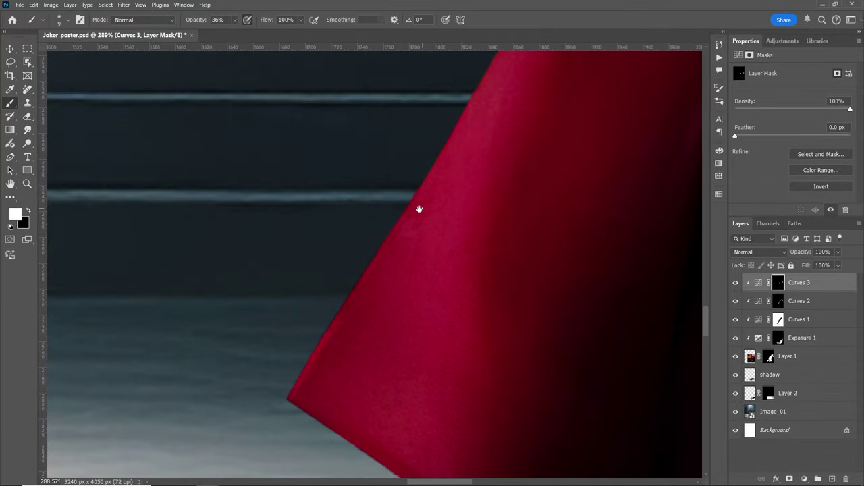
scroll(418, 209, down, 1)
scroll(369, 257, down, 4)
scroll(389, 206, up, 6)
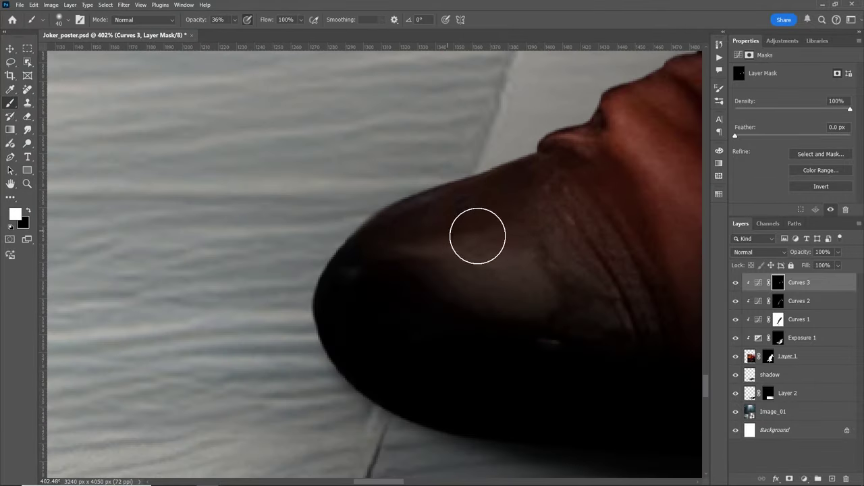
scroll(563, 285, down, 3)
scroll(367, 203, up, 3)
key(bracketleft)
key(bracketleft)
key(bracketleft)
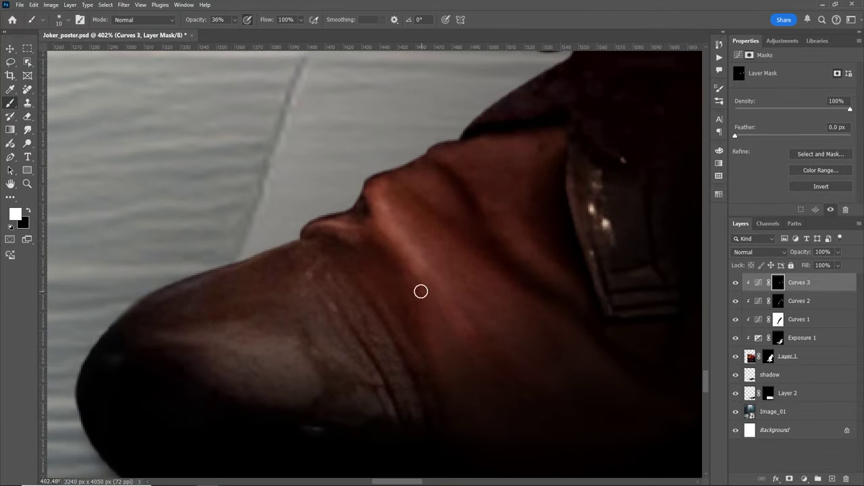
key(e)
scroll(486, 235, down, 5)
scroll(541, 162, up, 3)
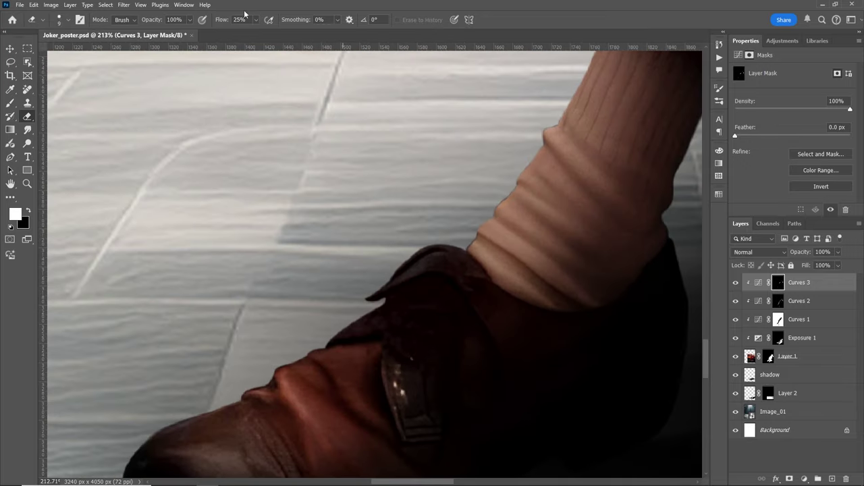
scroll(502, 213, down, 4)
scroll(482, 222, up, 3)
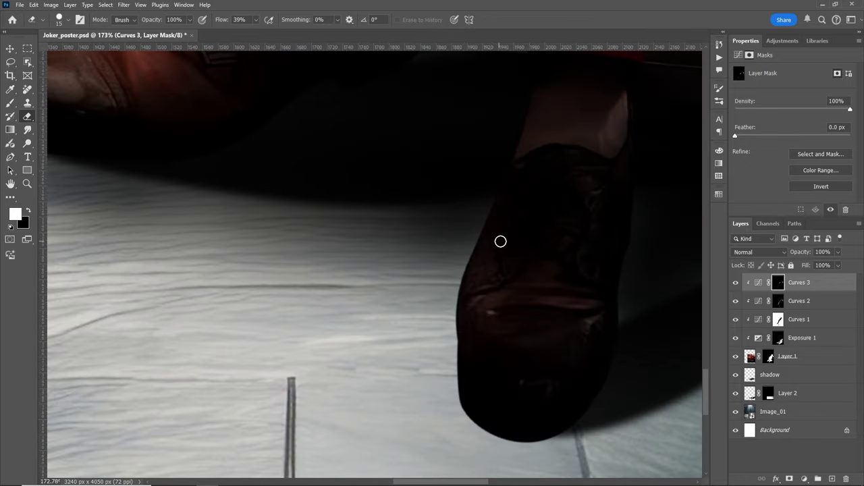
key(b)
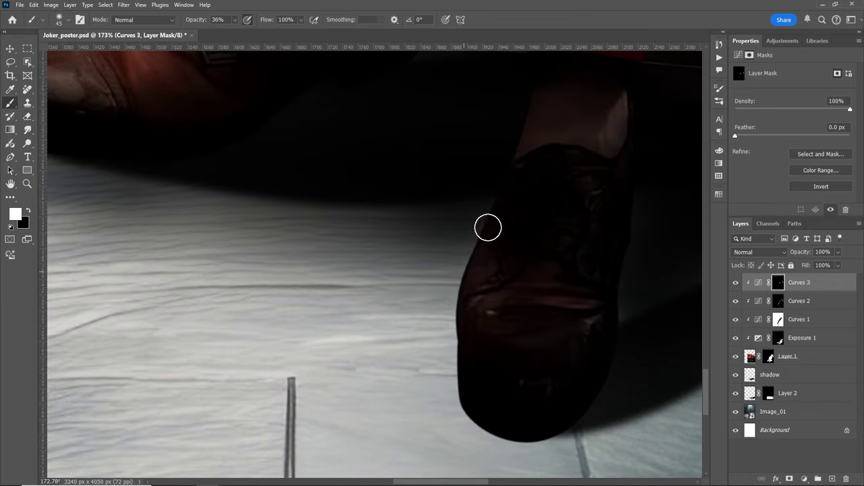
key(bracketright)
key(bracketright)
key(bracketright)
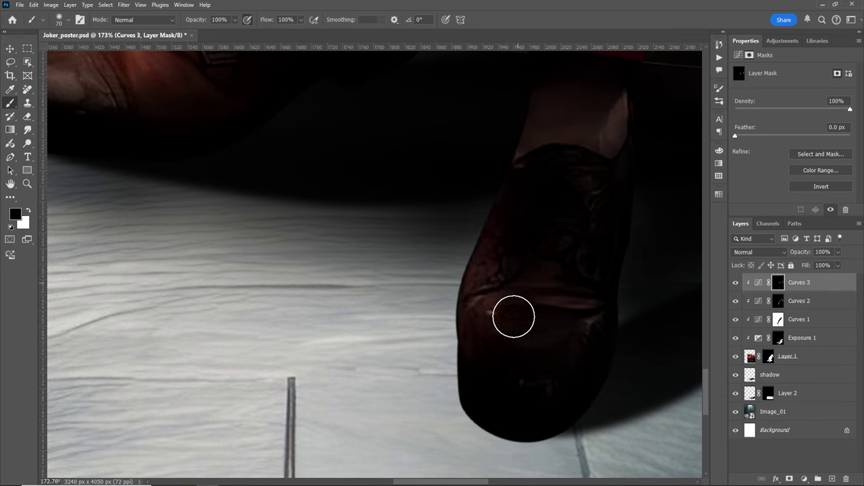
scroll(460, 323, down, 3)
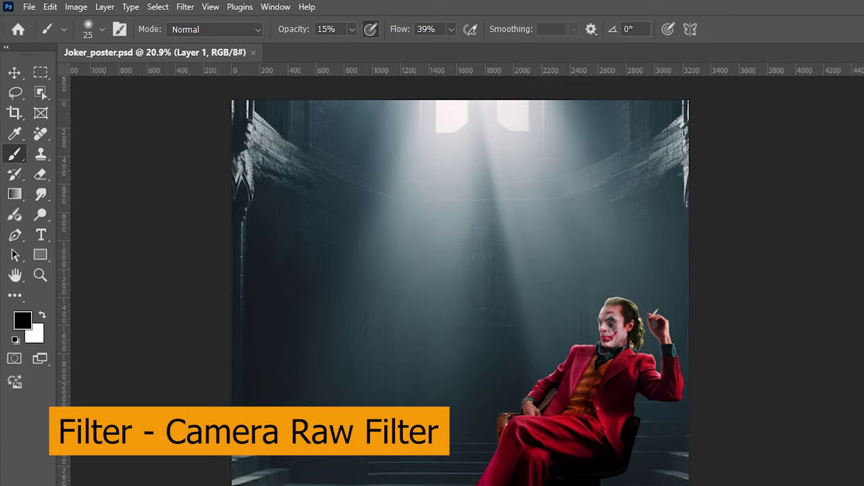
Open the Camera Raw Filter on the Joker, raising exposure to +0.30 and lifting highlights slightly.
click(175, 6)
click(225, 121)
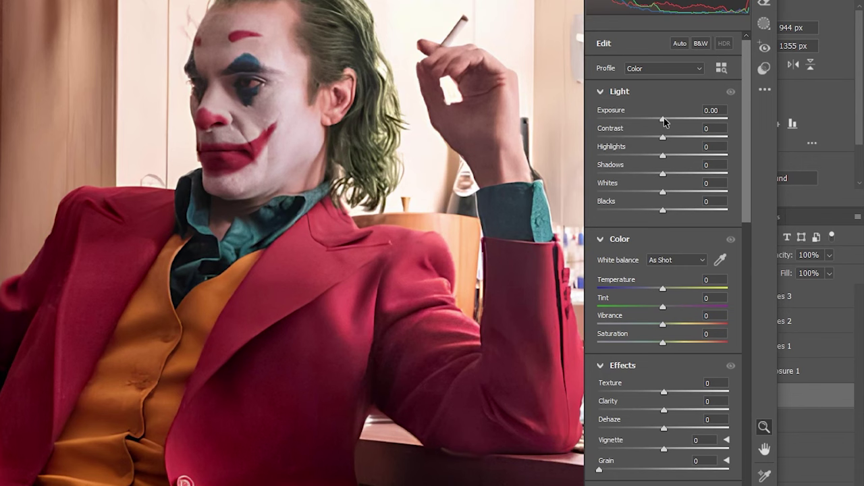
drag(664, 120, 668, 124)
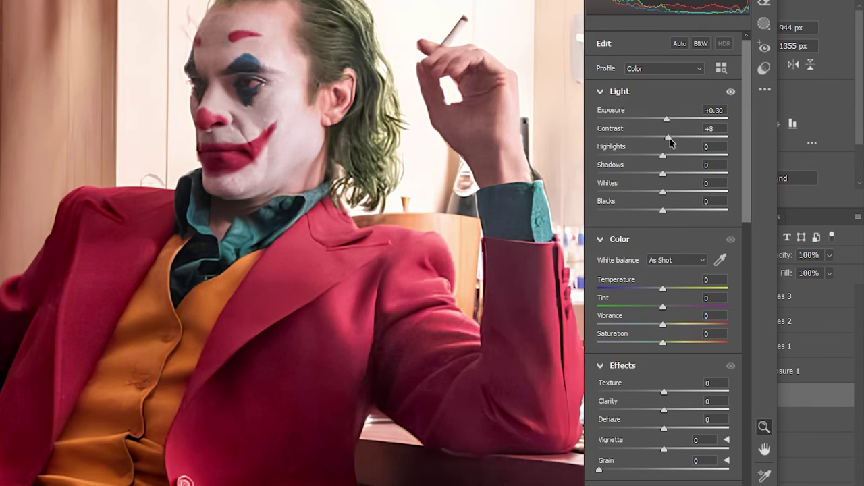
drag(666, 158, 670, 159)
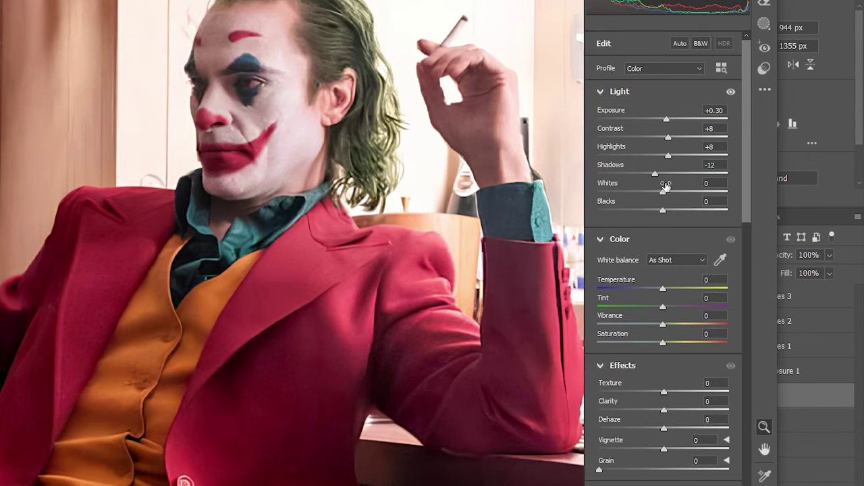
Set Texture +40, Clarity +35, Dehaze +5, Sharpening 57, Noise Reduction 16, and apply the filter.
scroll(673, 194, down, 2)
mouse_move(715, 261)
mouse_down()
mouse_move(736, 265)
mouse_move(725, 275)
mouse_up()
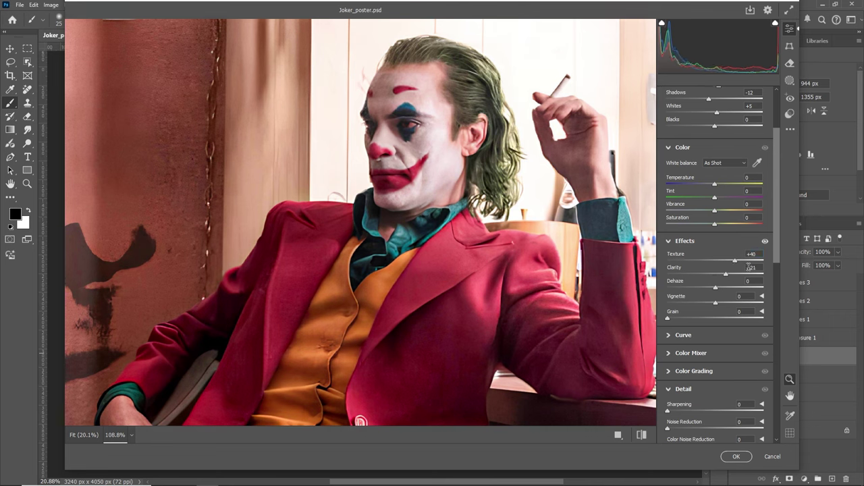
text(35)
scroll(716, 248, down, 2)
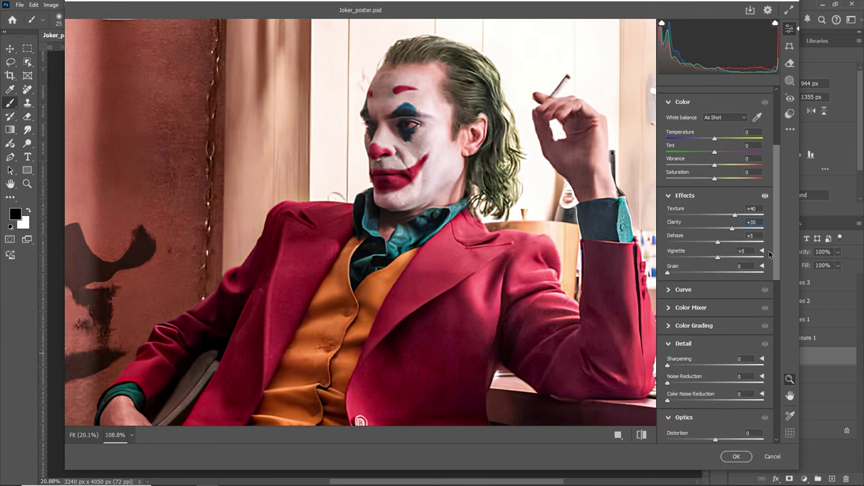
scroll(769, 254, down, 4)
drag(668, 273, 704, 277)
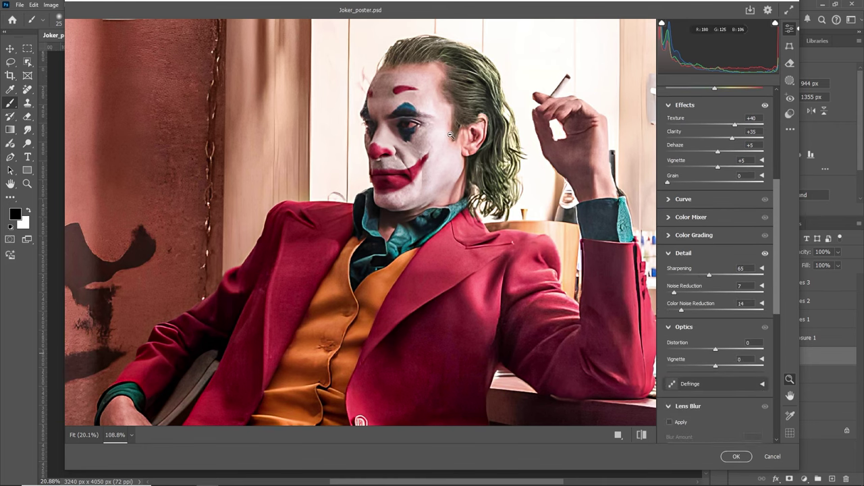
click(619, 436)
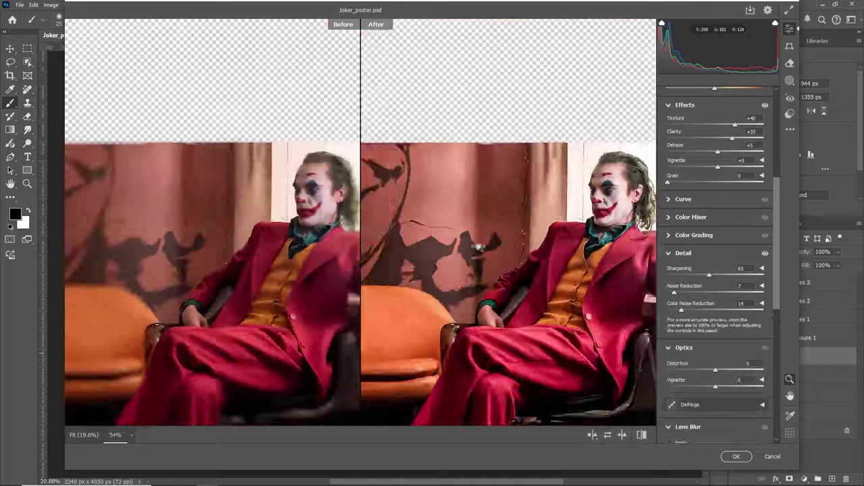
scroll(565, 238, up, 3)
scroll(570, 249, up, 2)
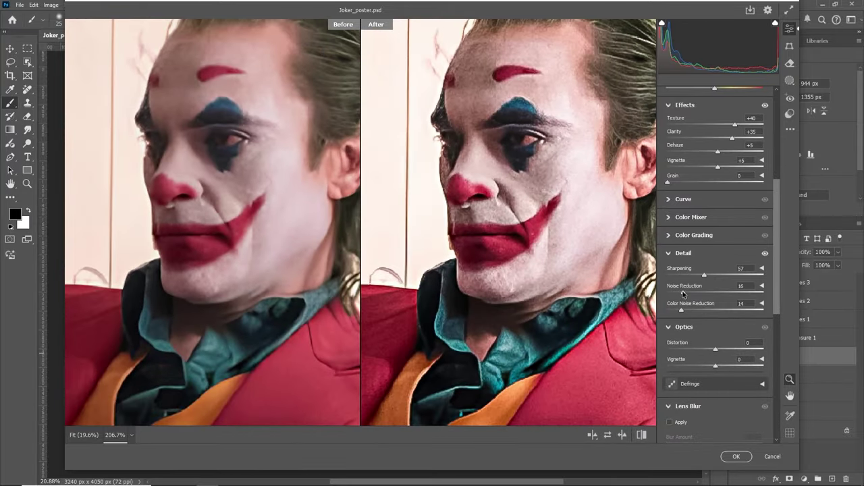
click(736, 457)
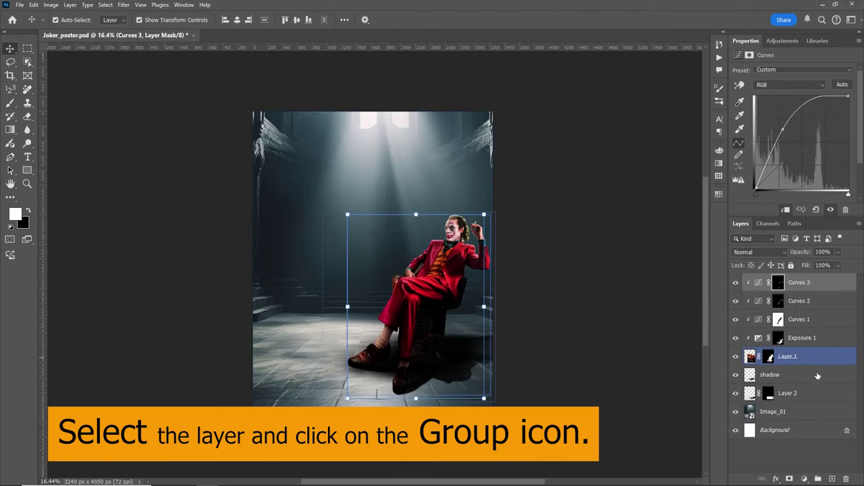
Group the Joker layers from Curves 3 to Layer 2 into a group named Joker.
click(808, 397)
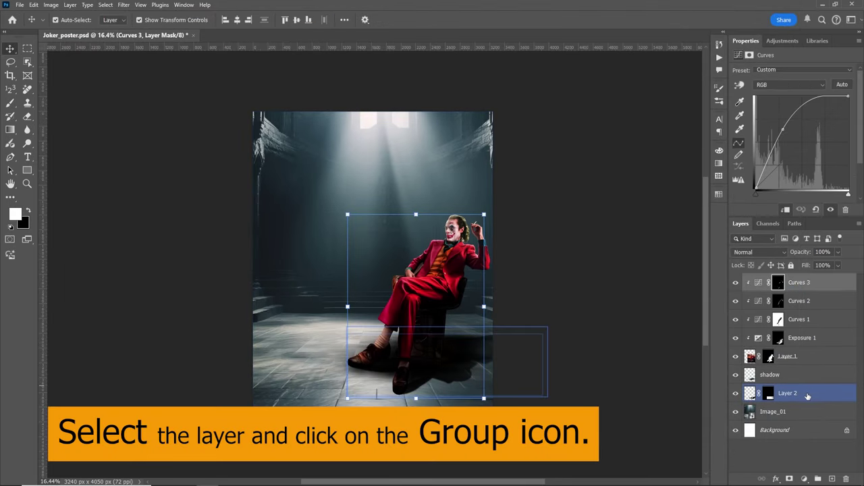
shift+click(805, 398)
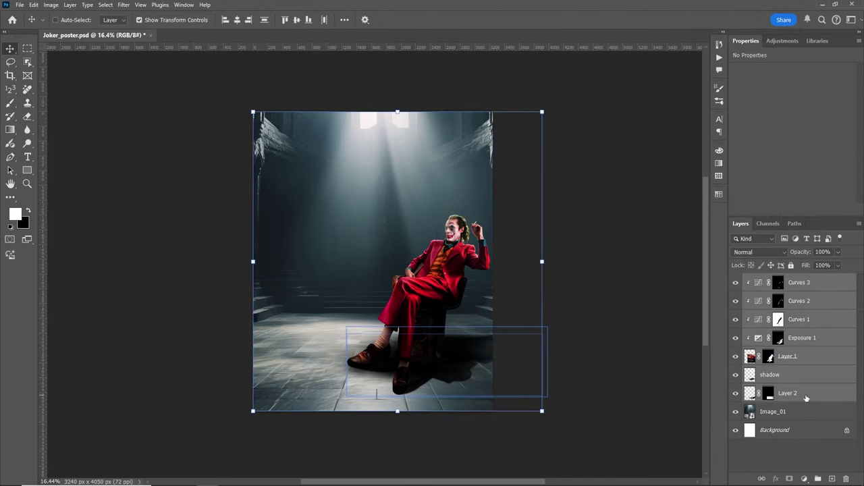
key(ctrl+g)
click(736, 281)
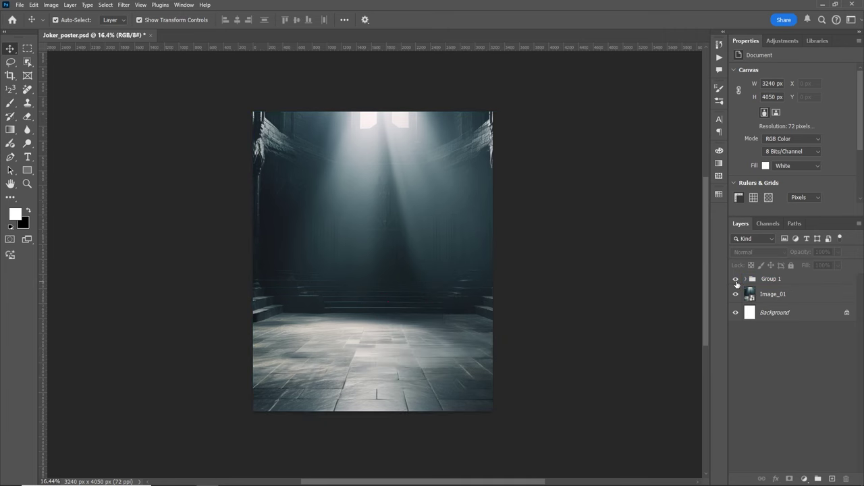
double_click(772, 279)
text(Joker)
click(801, 313)
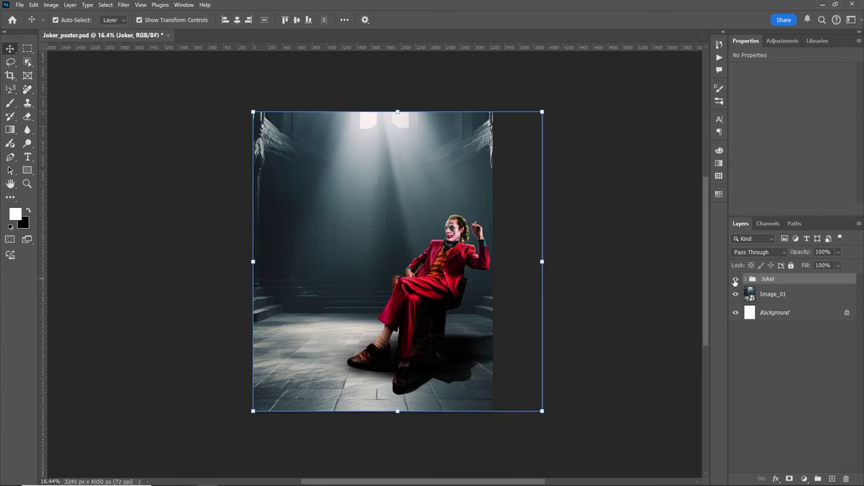
Add a Solid Color fill layer using a dark blue-grey sampled from the hall.
click(776, 476)
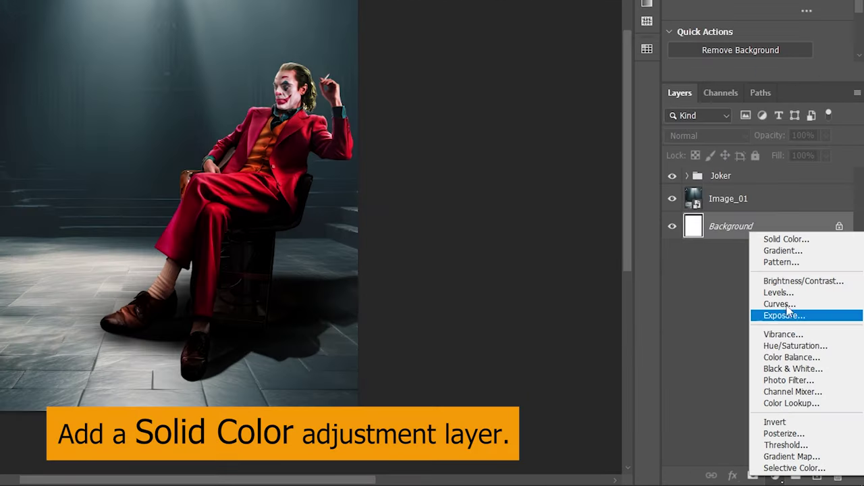
click(788, 238)
click(34, 220)
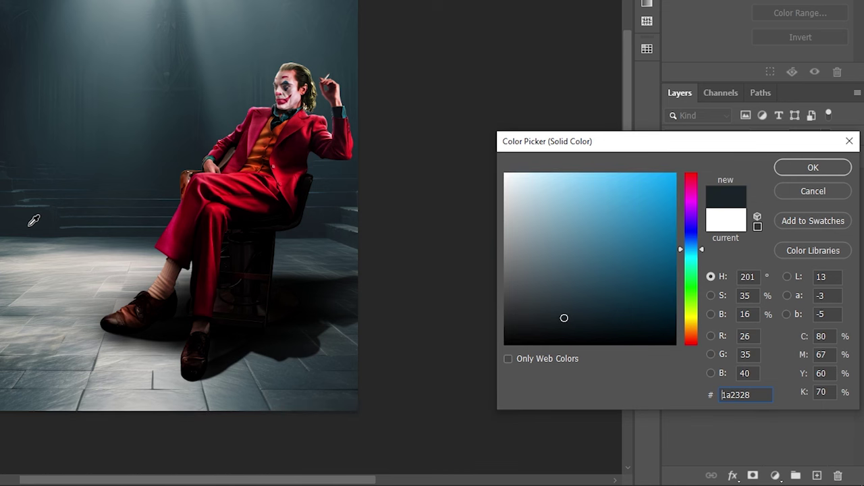
click(783, 171)
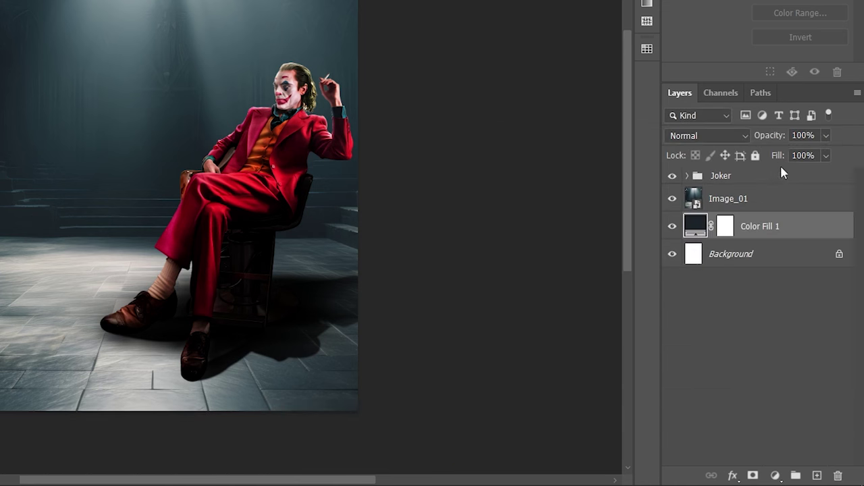
Mask Image_01 with a gradient fading the hall into the dark fill, then show the microphone photo.
click(723, 205)
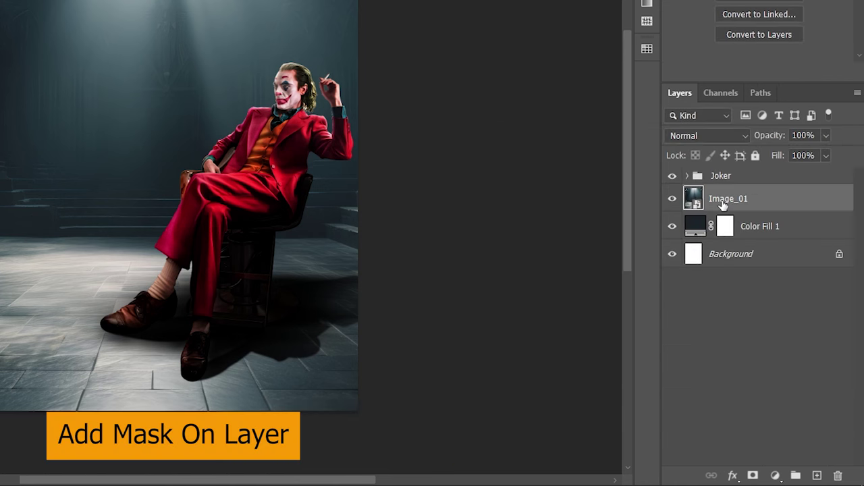
click(754, 476)
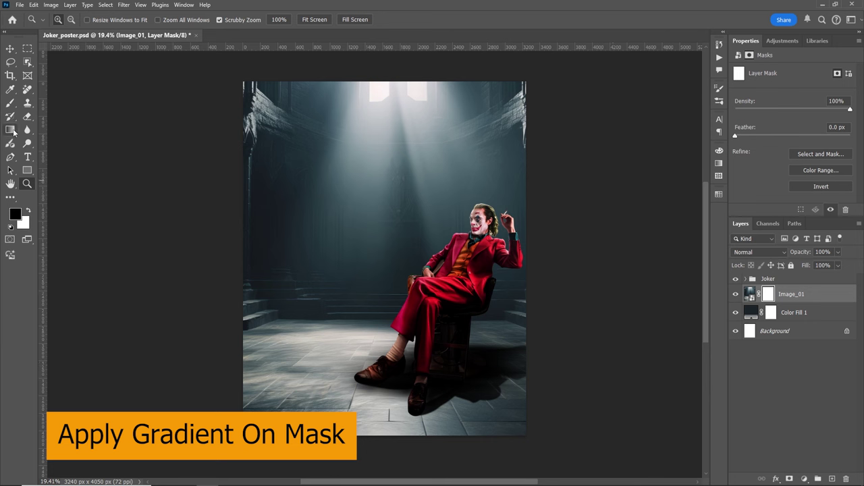
click(10, 130)
mouse_move(383, 367)
mouse_down()
mouse_move(387, 203)
mouse_move(384, 256)
mouse_up()
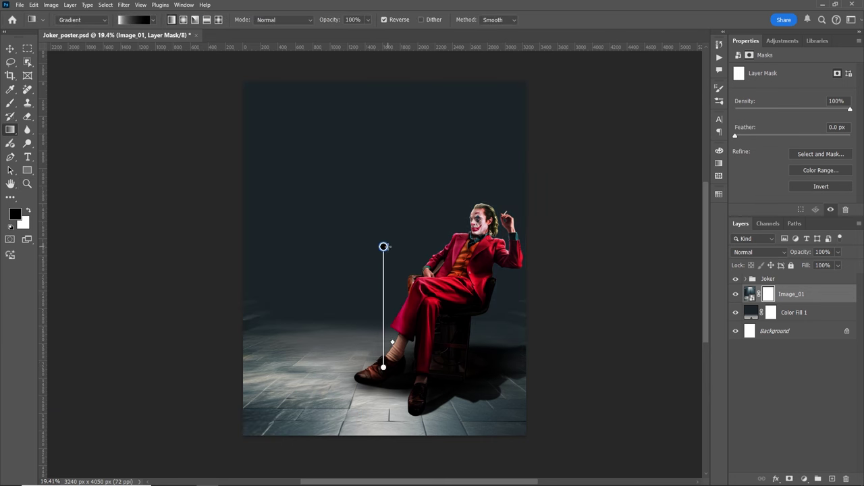
key(v)
click(592, 237)
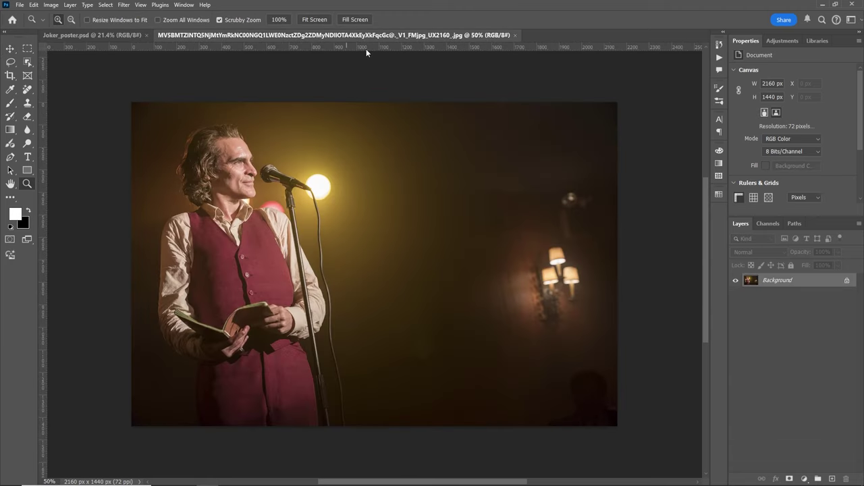
Zoom in on the man's head and start the pen path along his forehead.
click(187, 138)
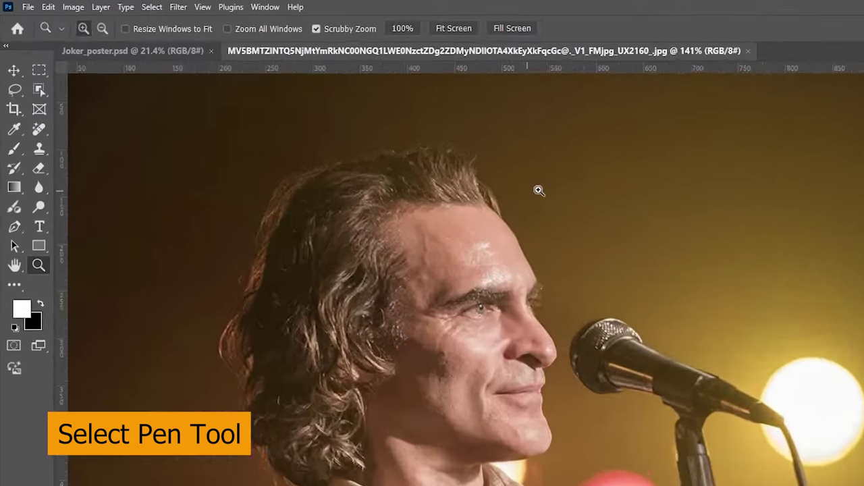
drag(538, 189, 576, 198)
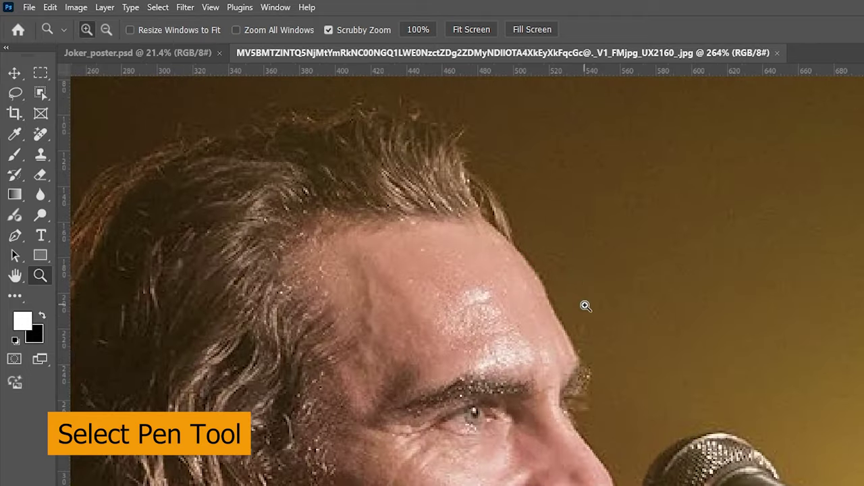
key(p)
click(578, 370)
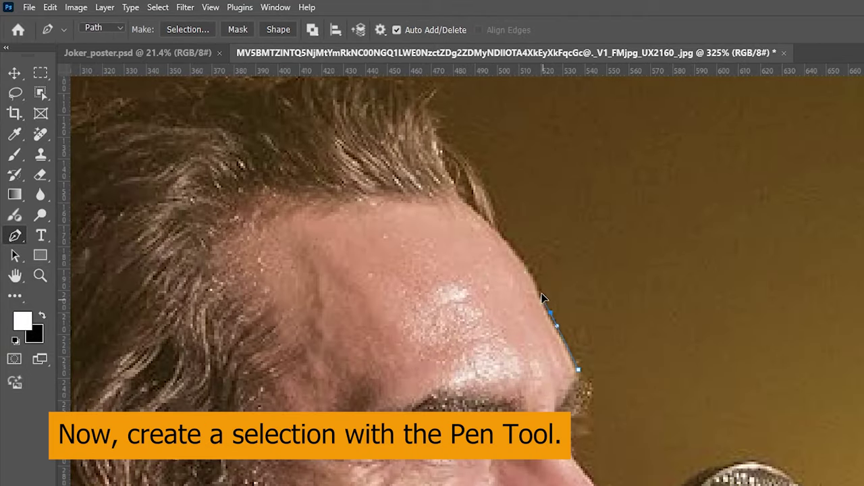
drag(551, 292, 542, 286)
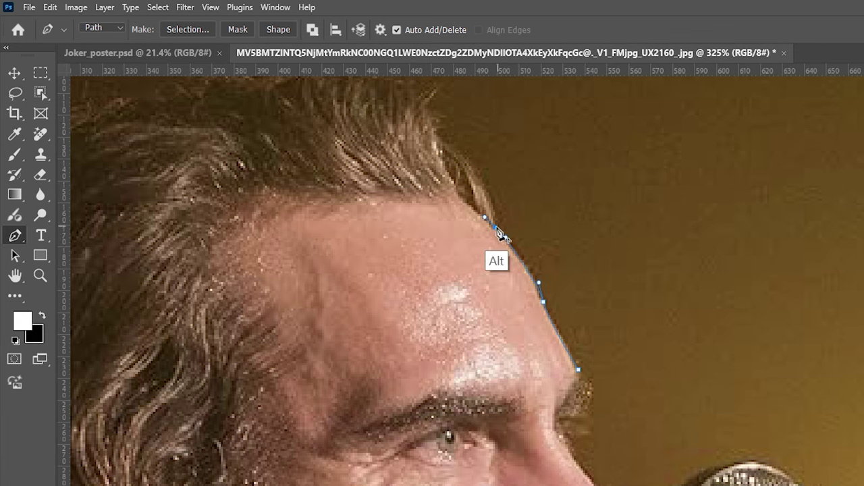
alt+click(496, 229)
drag(520, 225, 590, 312)
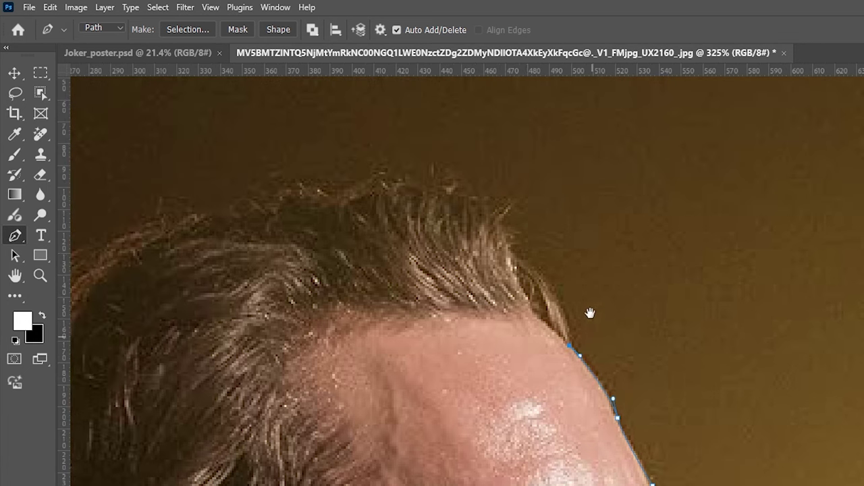
drag(522, 254, 575, 285)
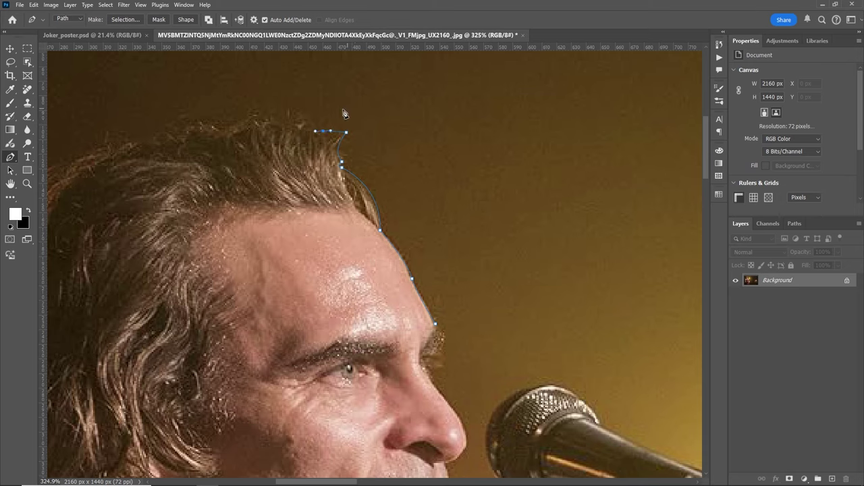
Continue the path around the back of the hair, down the curls to the collar and shoulder.
drag(348, 127, 601, 135)
click(285, 180)
drag(286, 180, 351, 81)
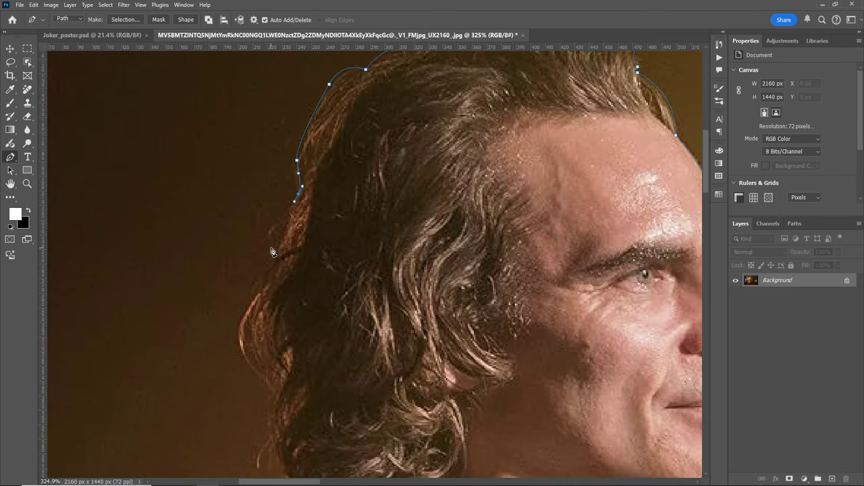
click(301, 274)
drag(319, 288, 352, 187)
click(366, 265)
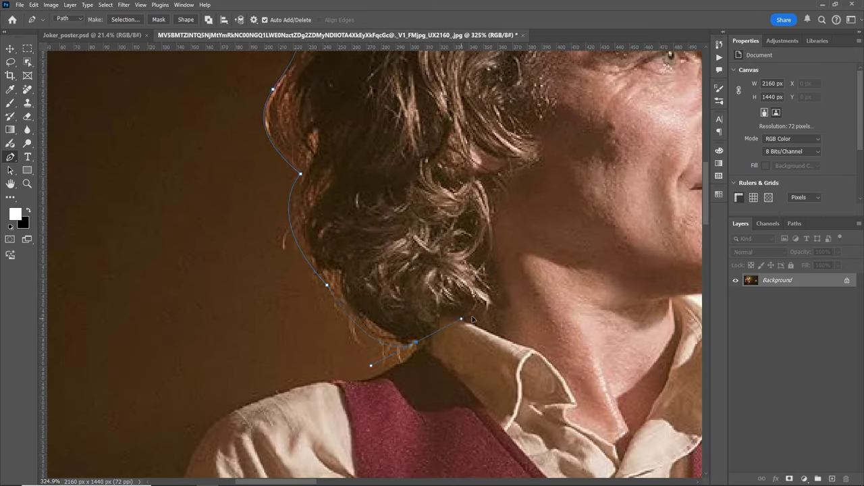
mouse_move(455, 322)
mouse_down()
mouse_move(428, 316)
mouse_move(378, 270)
mouse_up()
click(419, 327)
click(375, 316)
drag(376, 316, 371, 223)
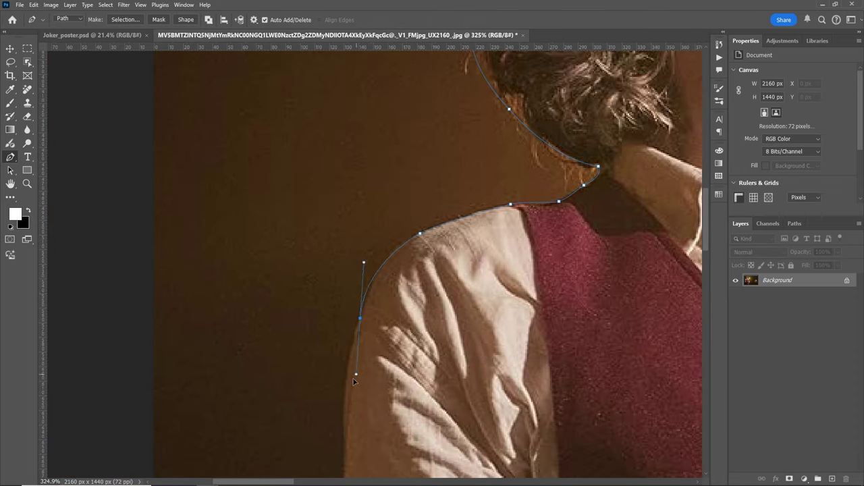
Trace the path down the sleeve edge and around the elbow.
click(368, 283)
mouse_move(368, 284)
mouse_down()
mouse_move(421, 171)
mouse_move(427, 0)
mouse_up()
click(378, 168)
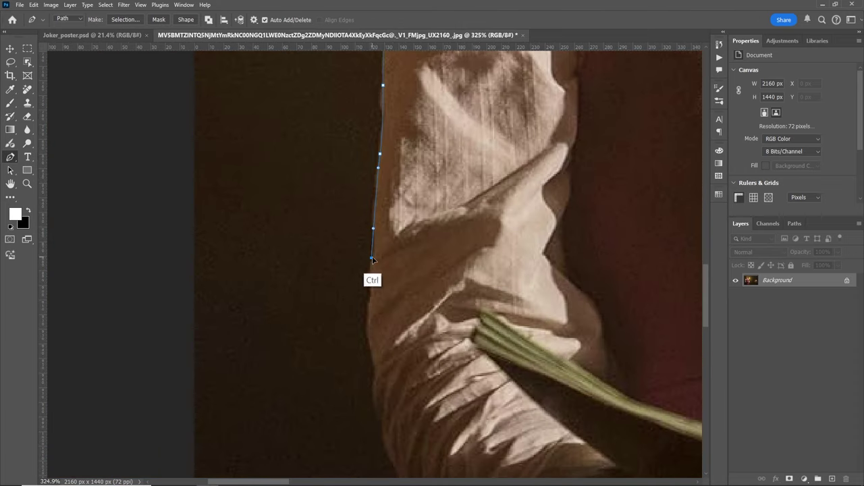
click(367, 317)
click(375, 362)
drag(378, 380, 399, 208)
drag(399, 251, 448, 347)
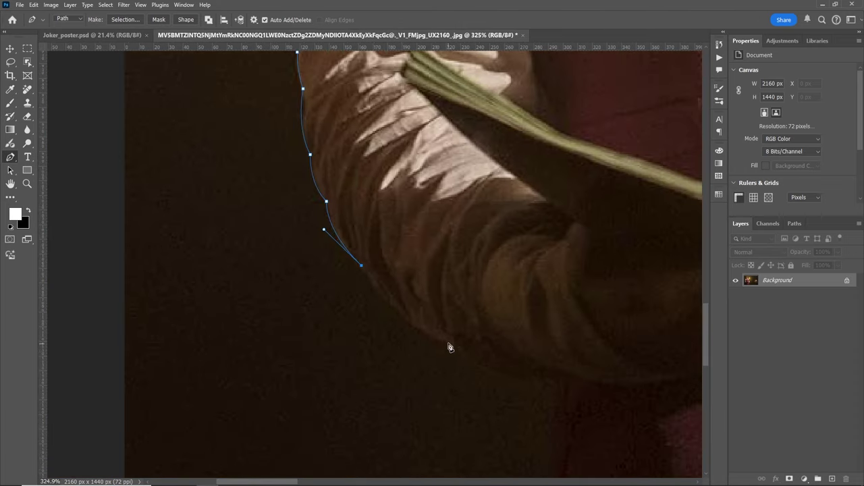
drag(309, 251, 444, 302)
scroll(453, 343, down, 5)
scroll(453, 343, up, 5)
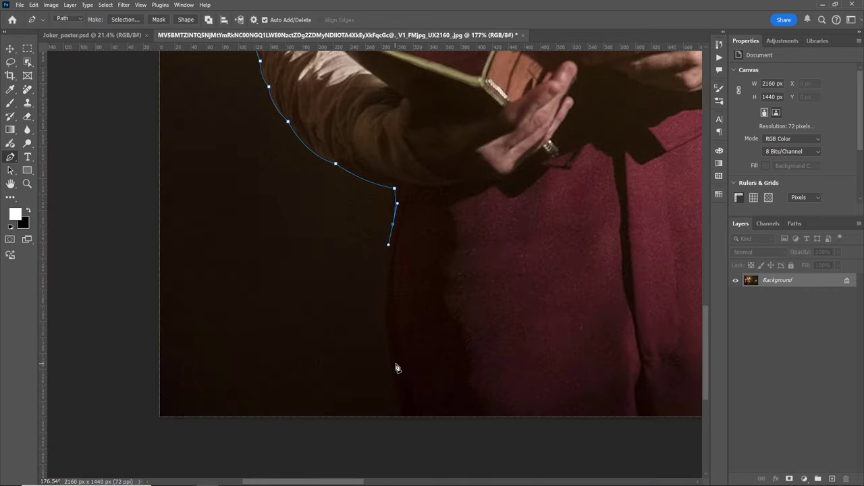
Run the path across the image's bottom edge and up the microphone stand.
click(385, 366)
click(399, 415)
click(532, 398)
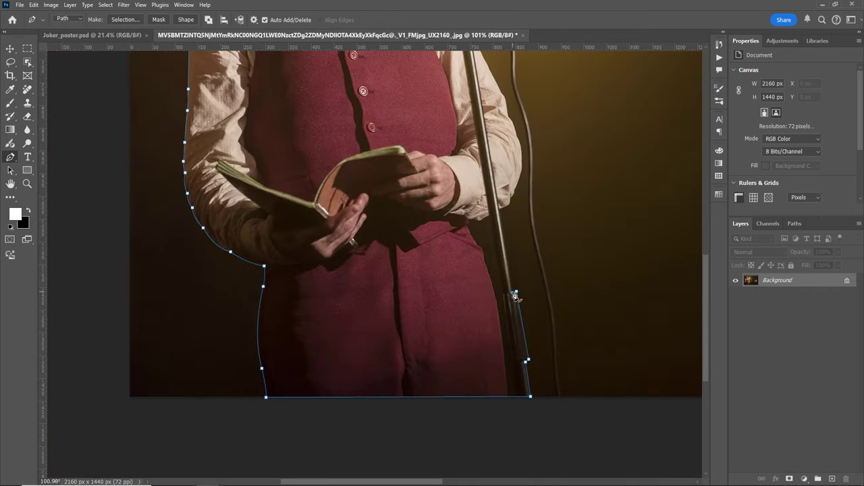
scroll(515, 271, up, 5)
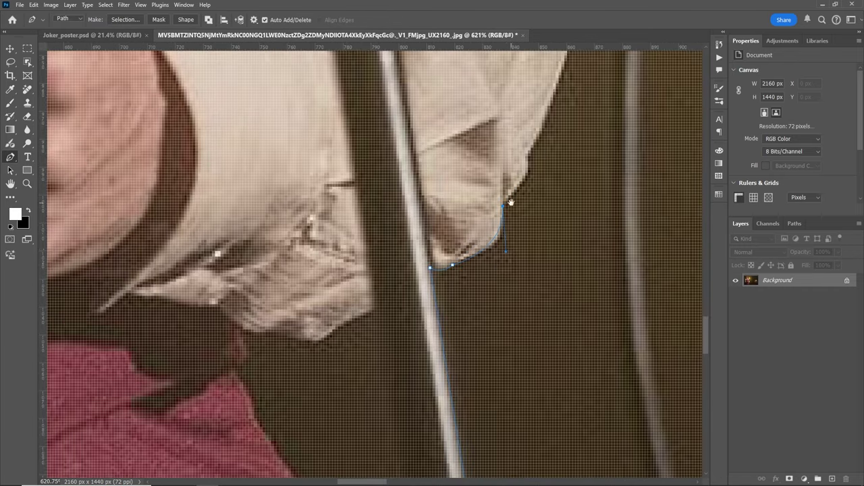
scroll(511, 199, up, 5)
scroll(498, 226, right, 2)
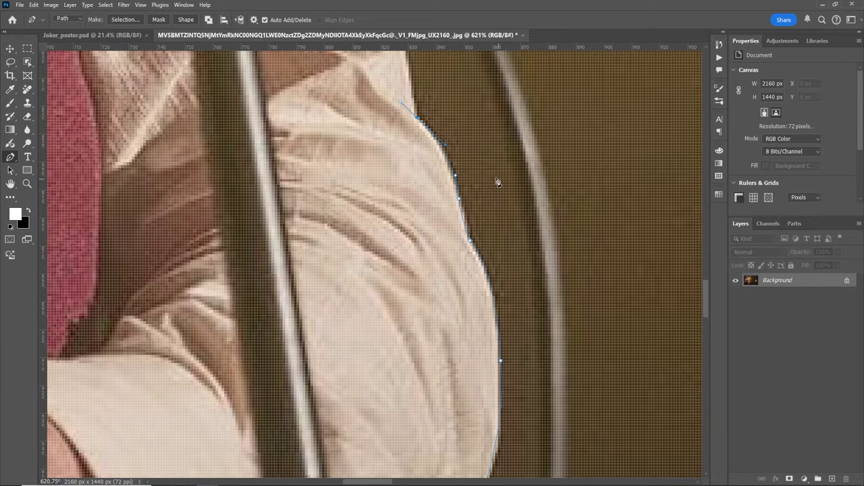
scroll(498, 182, up, 3)
scroll(498, 183, up, 3)
scroll(441, 141, left, 2)
scroll(441, 141, left, 2)
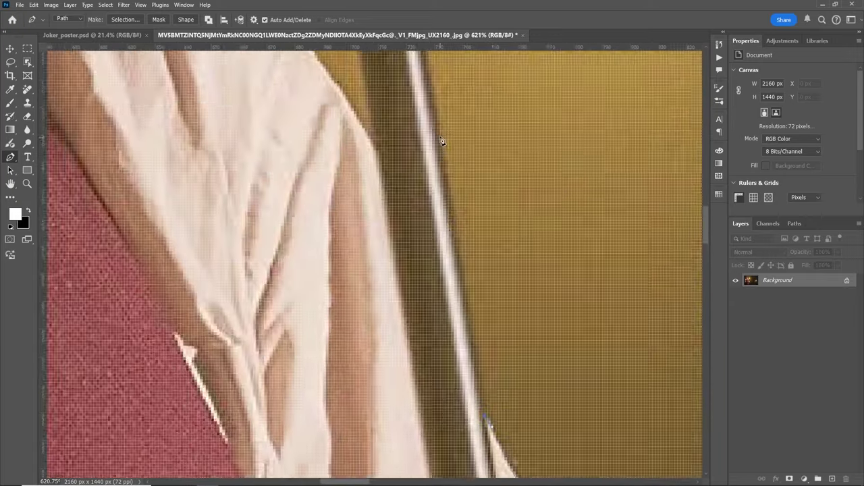
scroll(378, 176, down, 5)
scroll(351, 278, up, 1)
scroll(301, 241, up, 1)
scroll(249, 198, up, 1)
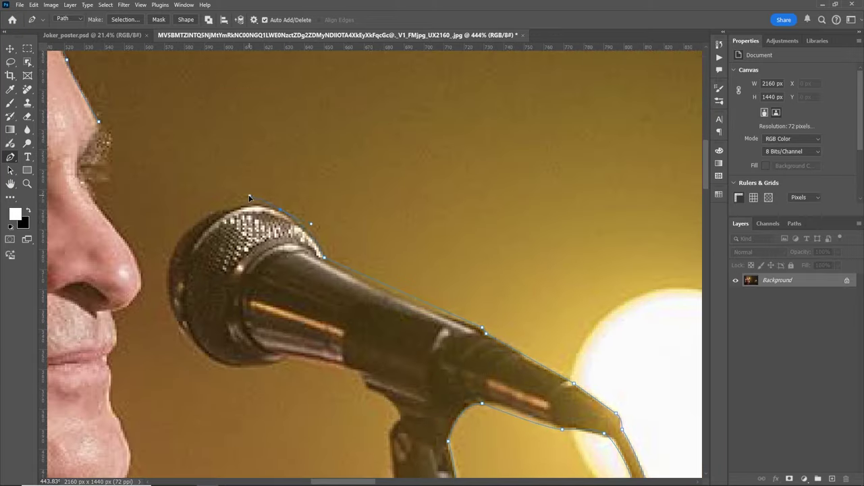
scroll(206, 249, down, 2)
scroll(230, 257, left, 3)
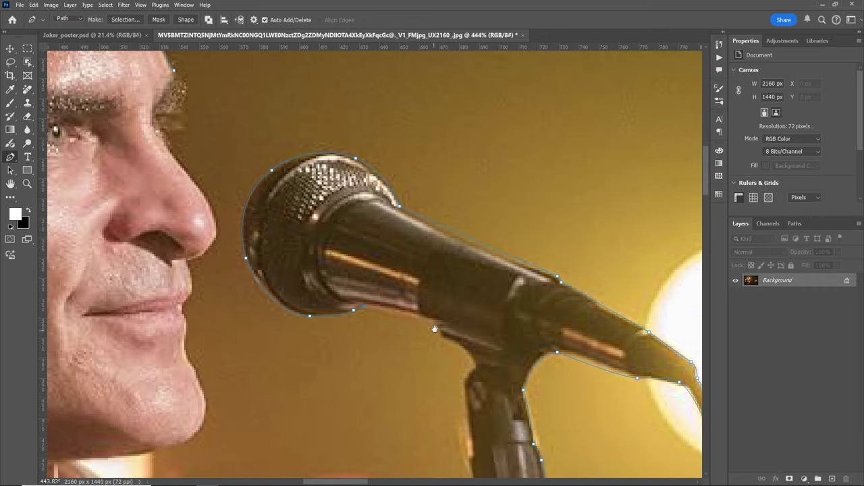
scroll(434, 329, down, 2)
scroll(435, 328, right, 1)
scroll(446, 233, down, 2)
scroll(440, 241, down, 2)
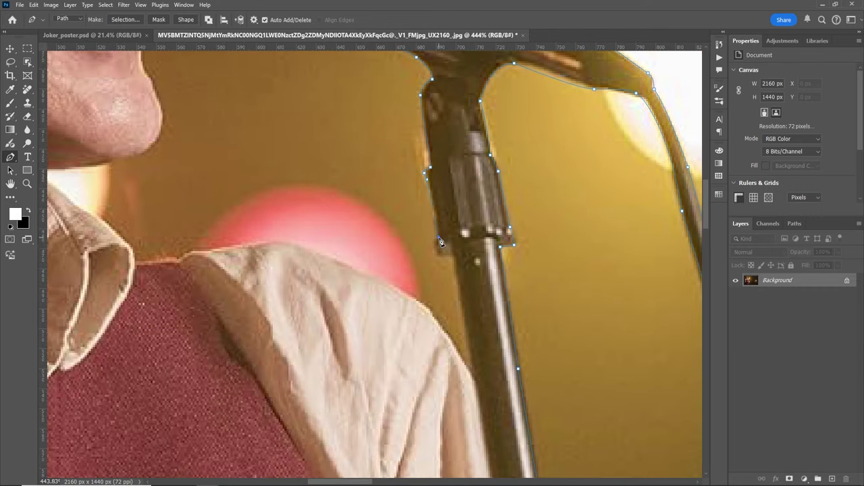
Finish the outline along the top of the shoulder and review the closed path.
click(261, 246)
scroll(270, 250, left, 3)
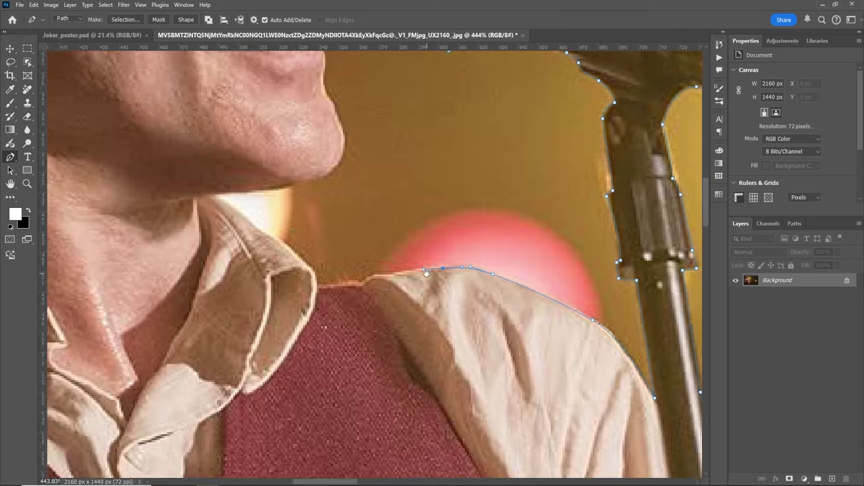
click(370, 283)
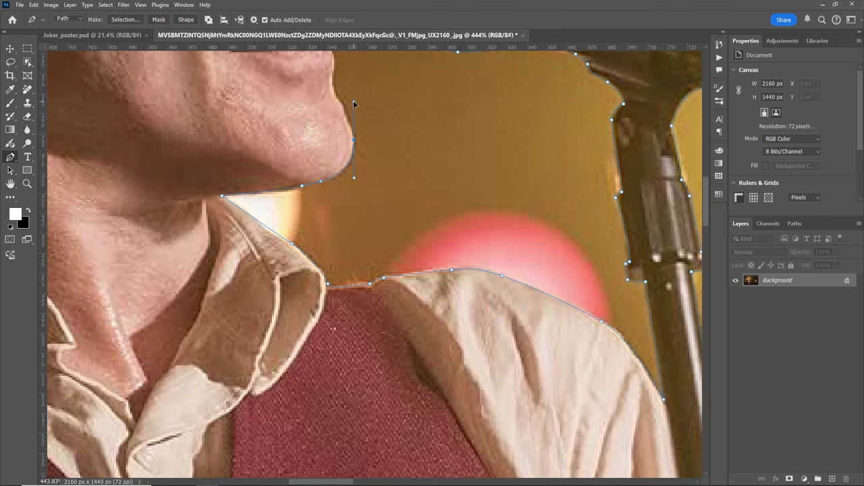
scroll(353, 100, up, 2)
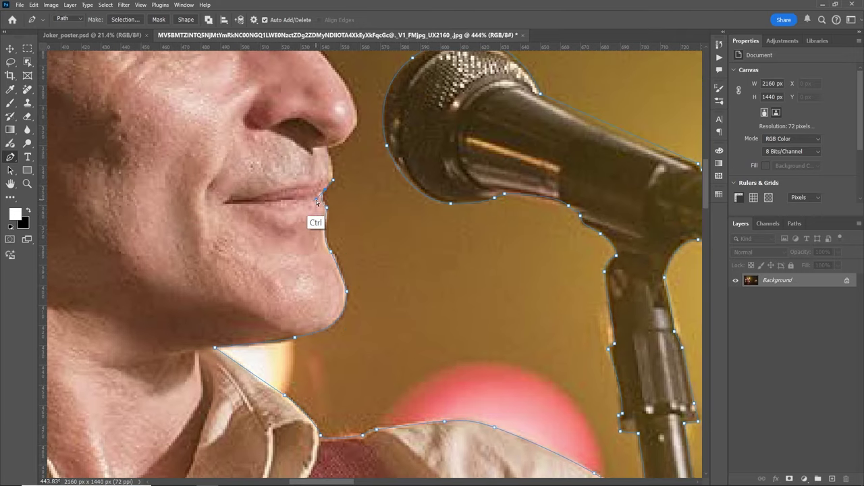
scroll(317, 200, up, 2)
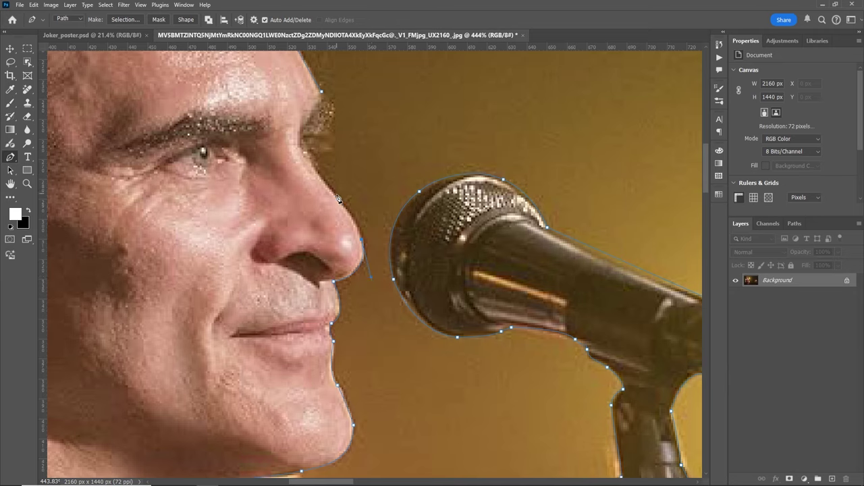
scroll(326, 231, up, 2)
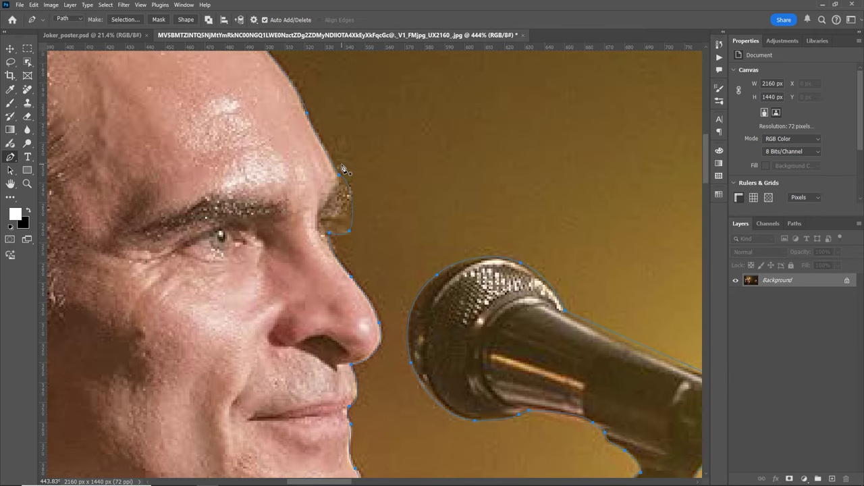
scroll(342, 164, down, 3)
scroll(342, 164, down, 3)
scroll(341, 164, down, 2)
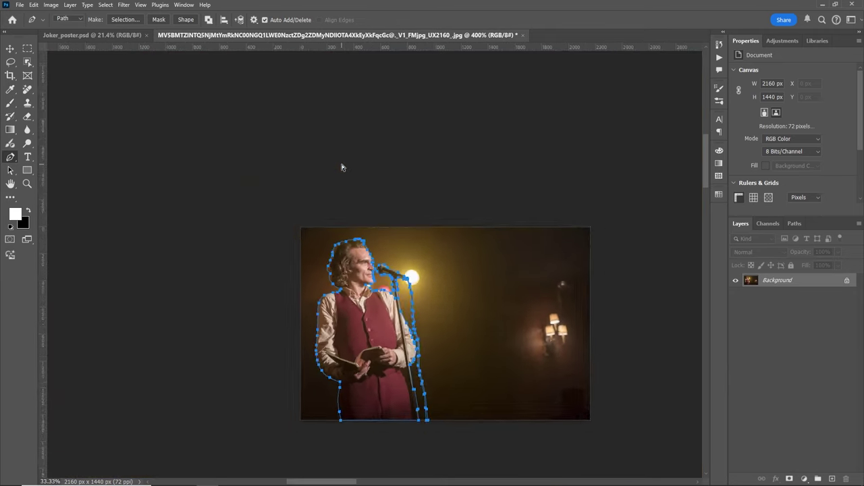
scroll(341, 164, down, 1)
Turn the path into a selection and mask the man's layer with it.
right_click(382, 304)
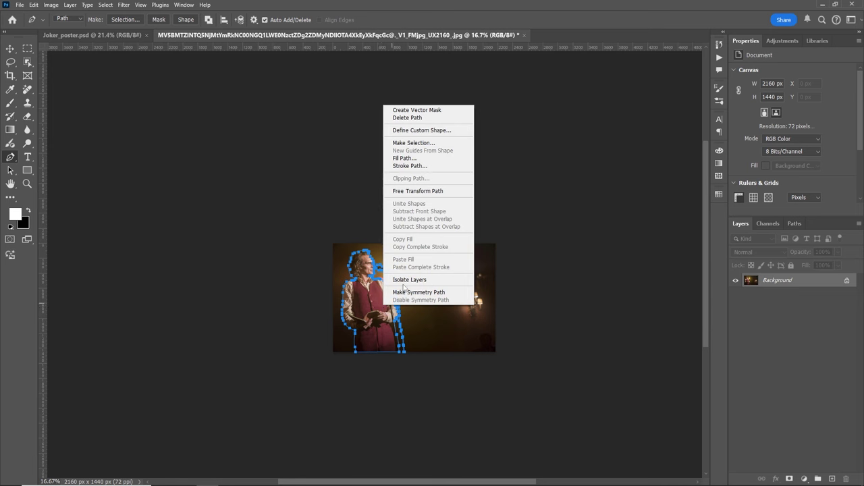
click(412, 143)
click(478, 133)
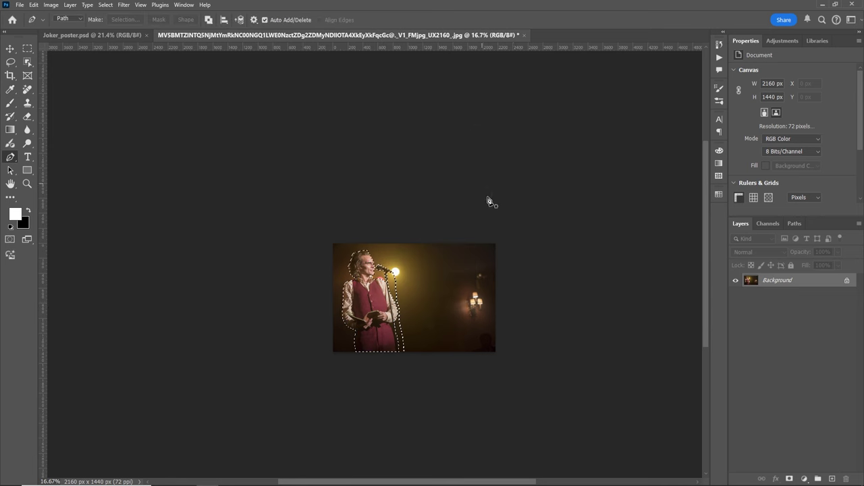
click(753, 474)
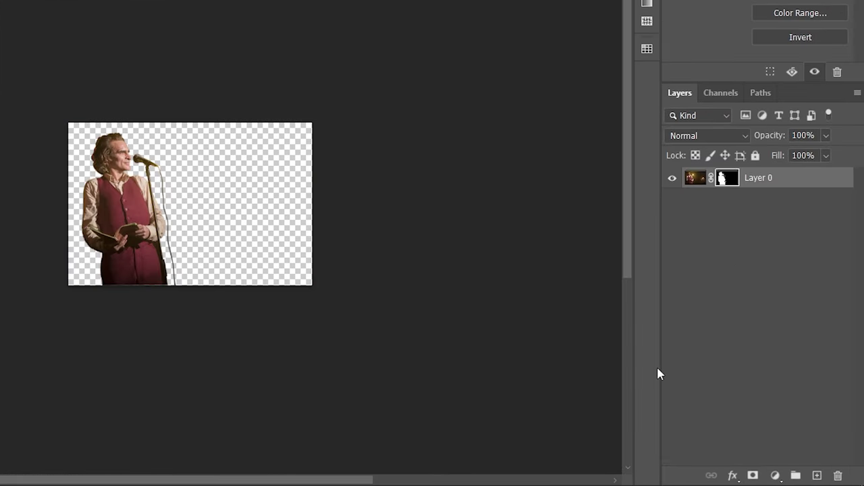
Move the masked man into Joker_poster and enlarge him in the upper left.
key(ctrl+t)
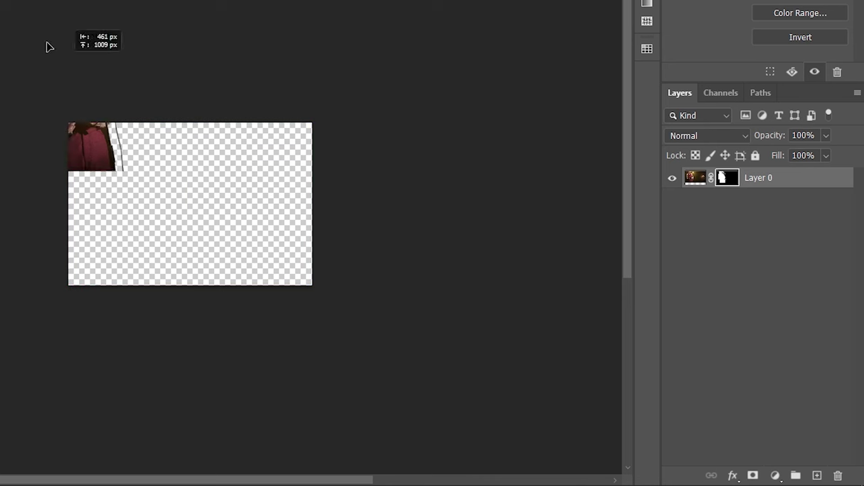
drag(123, 195, 177, 73)
mouse_move(82, 152)
mouse_down()
mouse_move(165, 182)
mouse_move(164, 139)
mouse_up()
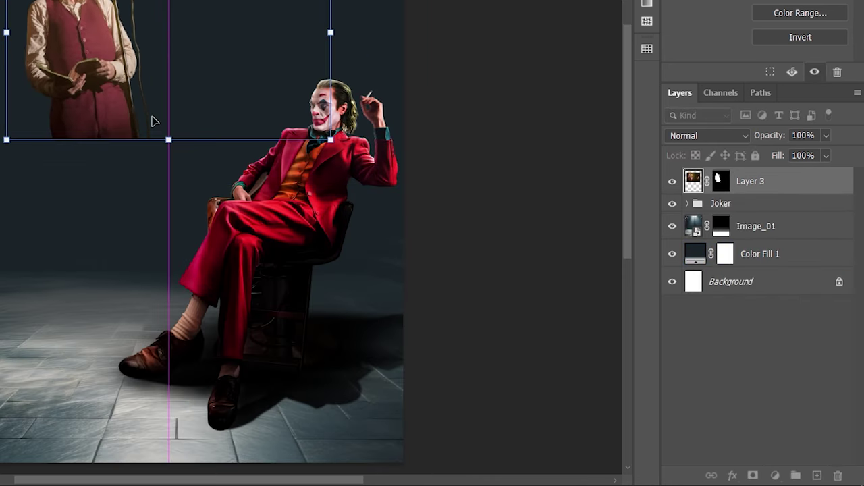
key(Return)
Select the dancing Joker in the bathroom photo with Select Subject, adding the lower-left hand.
click(302, 35)
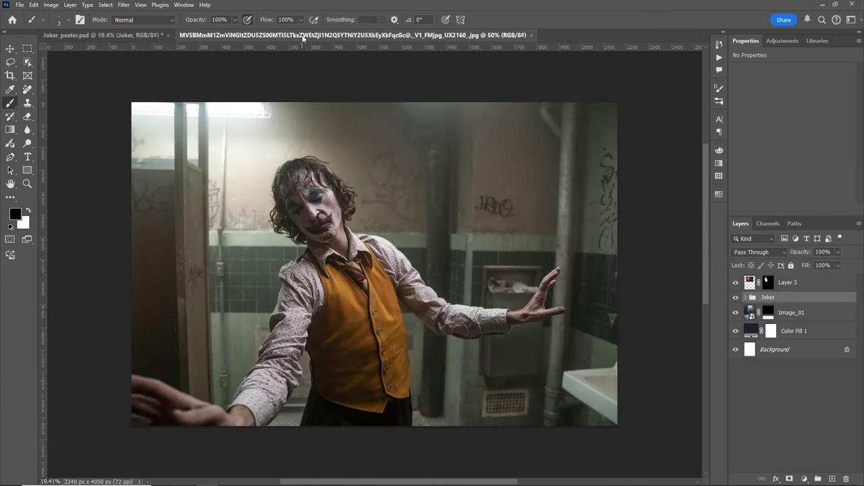
click(27, 61)
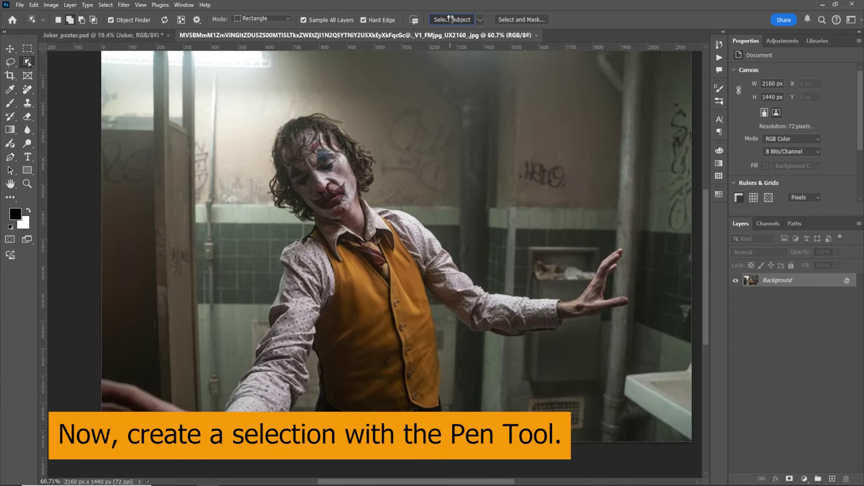
click(452, 19)
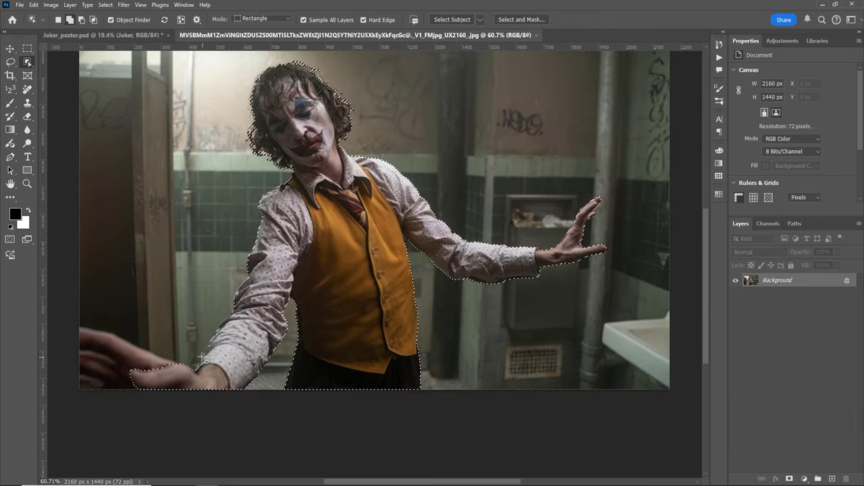
drag(78, 315, 158, 393)
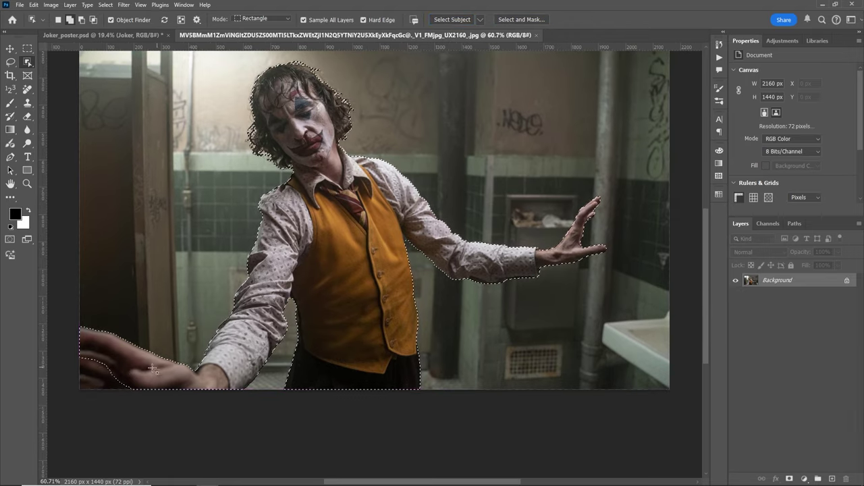
key(l)
In Select and Mask, set overlay opacity to 88% and refine the hair edge around the head.
click(240, 19)
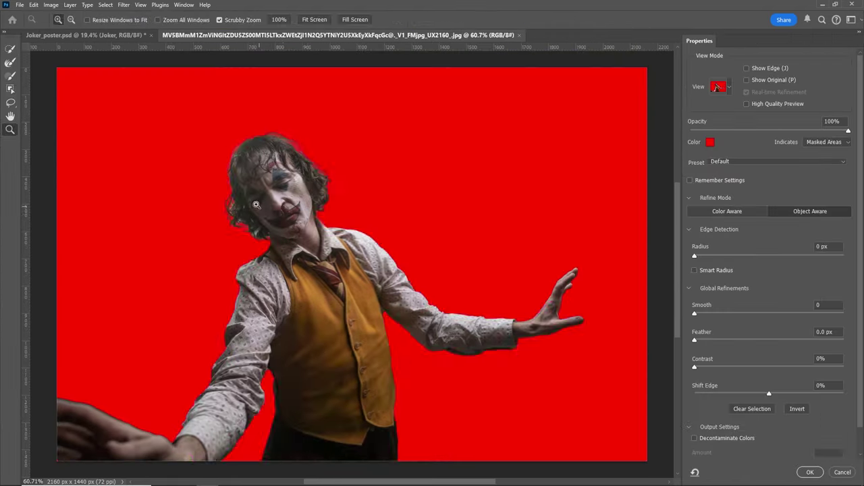
scroll(274, 68, up, 5)
drag(848, 130, 829, 130)
key(r)
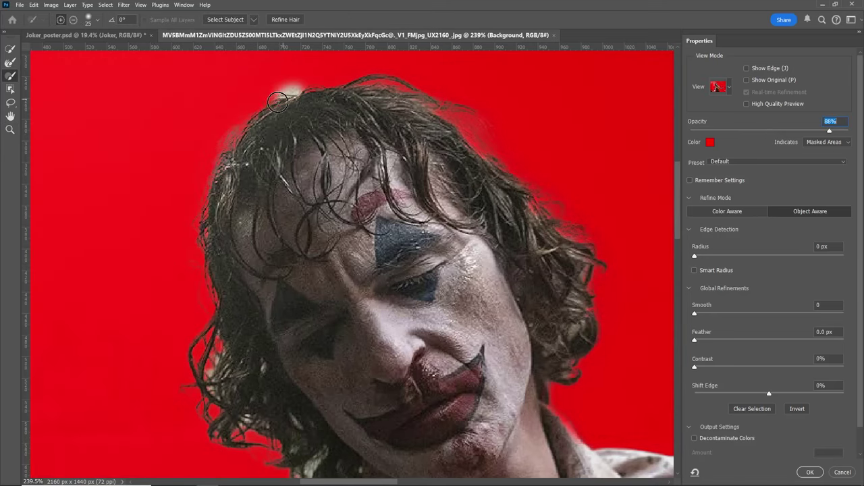
mouse_move(276, 93)
mouse_down()
mouse_move(212, 257)
mouse_move(560, 362)
mouse_up()
key(b)
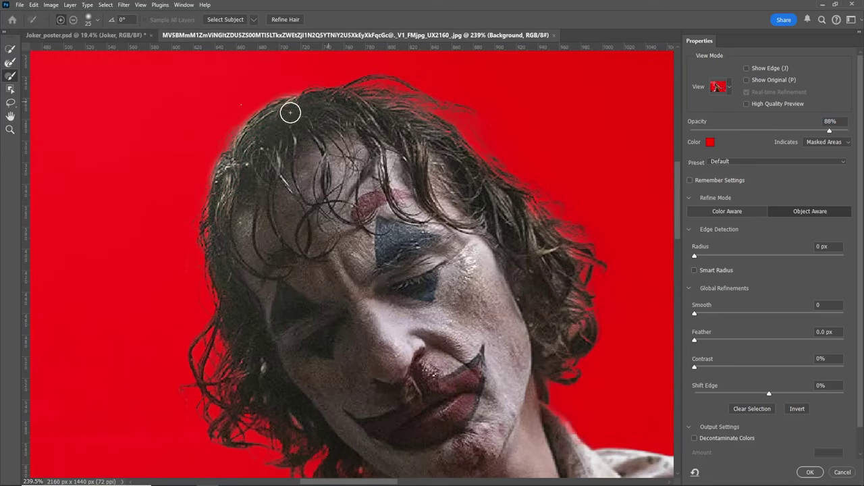
scroll(353, 345, down, 3)
scroll(353, 345, down, 3)
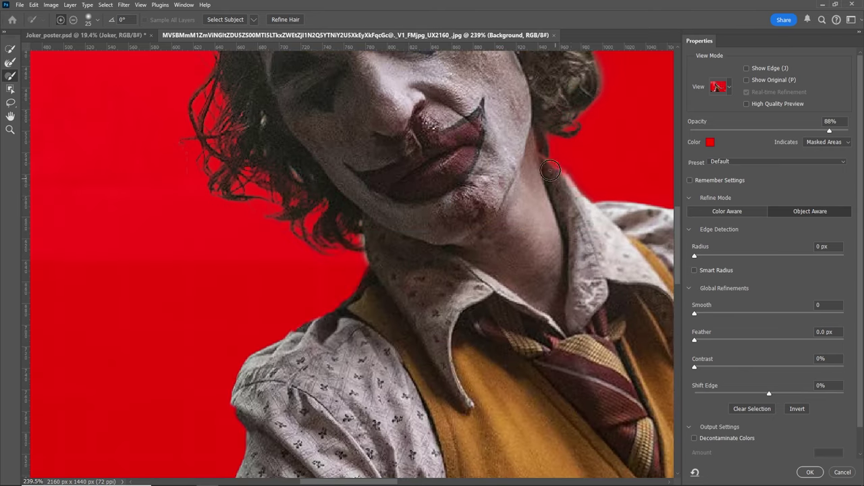
Inspect the vest and arm edge, then output as a new layer with layer mask.
key(z)
mouse_move(401, 309)
mouse_down()
mouse_move(271, 411)
mouse_move(247, 416)
mouse_up()
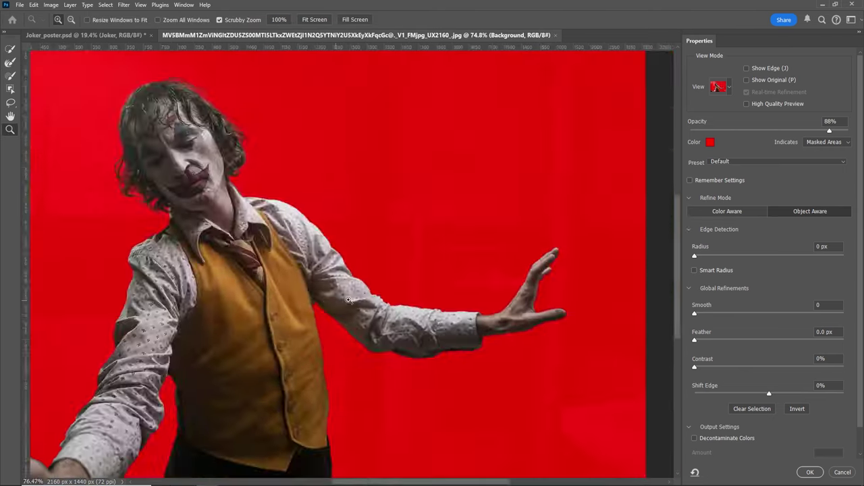
drag(297, 206, 338, 206)
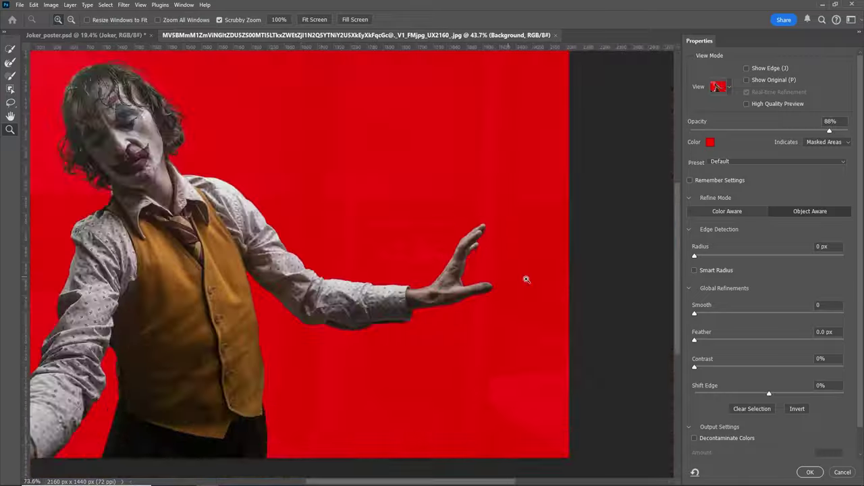
key(ctrl+minus)
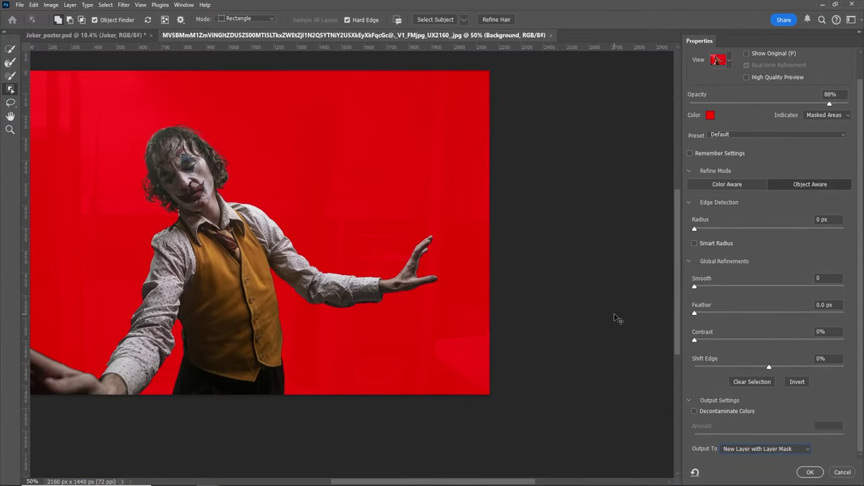
click(809, 472)
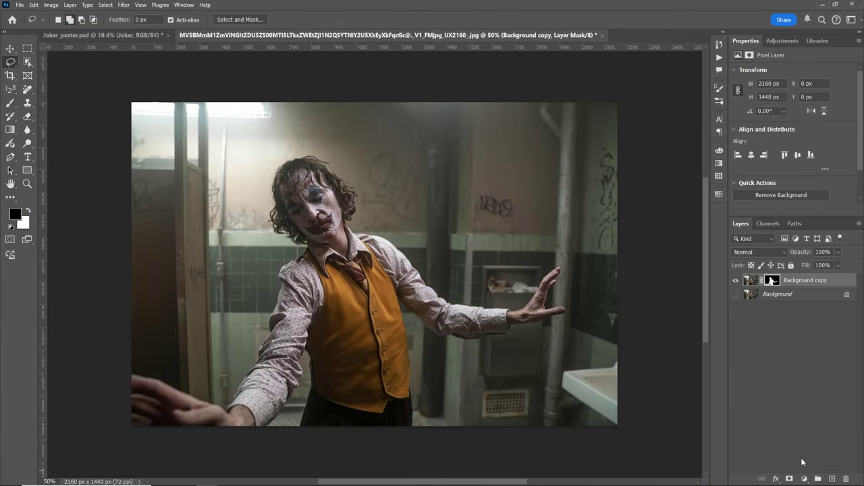
Drag the masked dancing Joker layer into the Joker_poster document.
key(v)
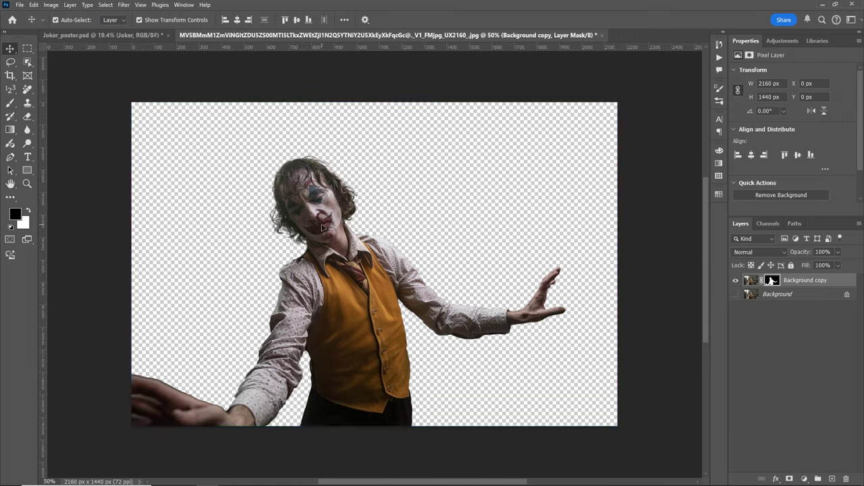
mouse_move(308, 186)
mouse_down()
mouse_move(140, 33)
mouse_move(455, 218)
mouse_up()
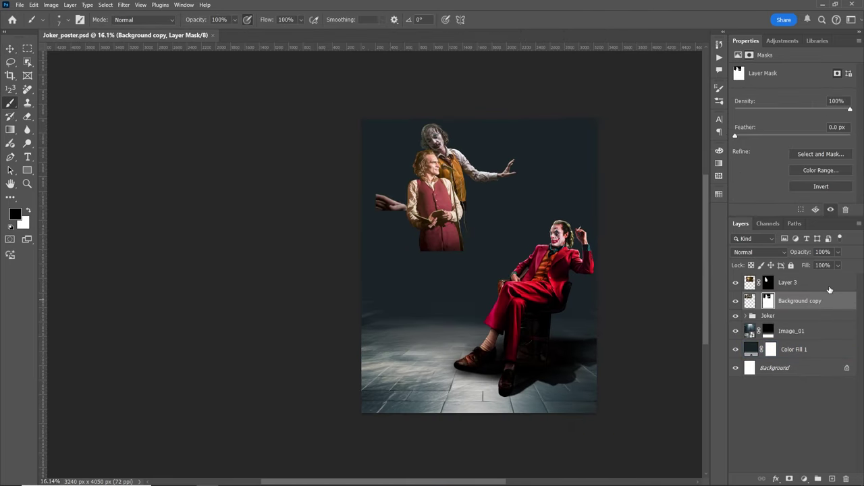
click(829, 286)
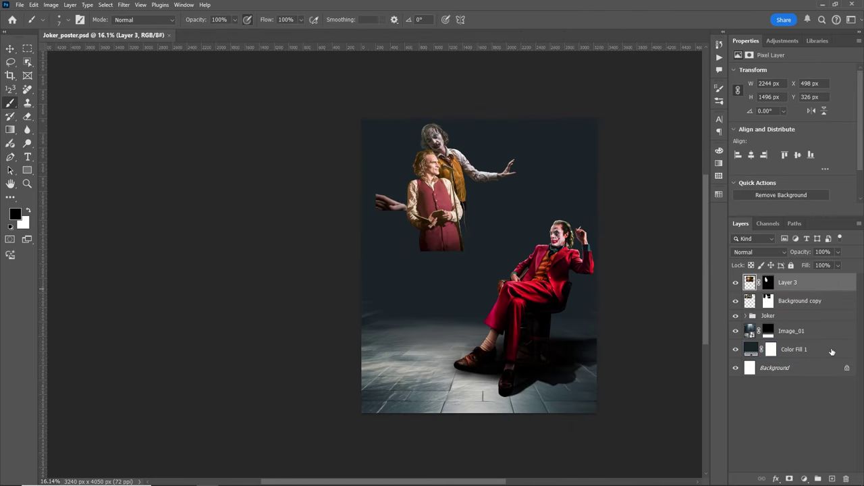
click(802, 301)
click(814, 192)
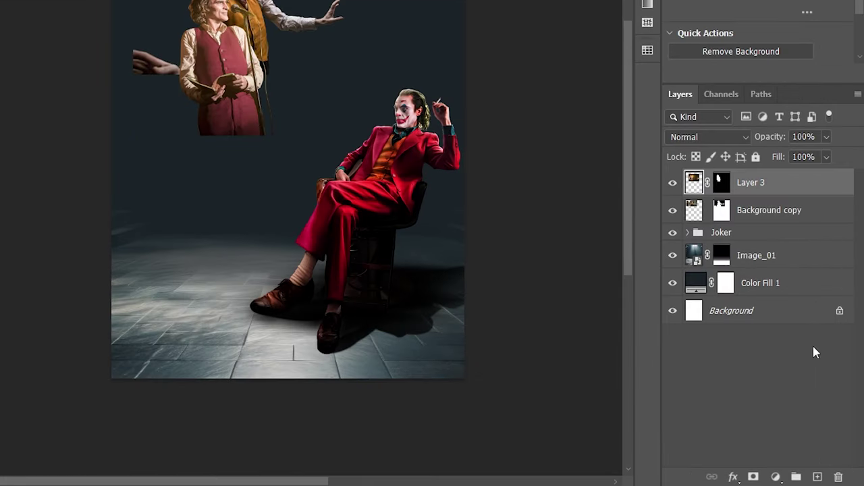
Create Group 1 and move Layer 3 and Background copy into it.
click(796, 477)
click(770, 210)
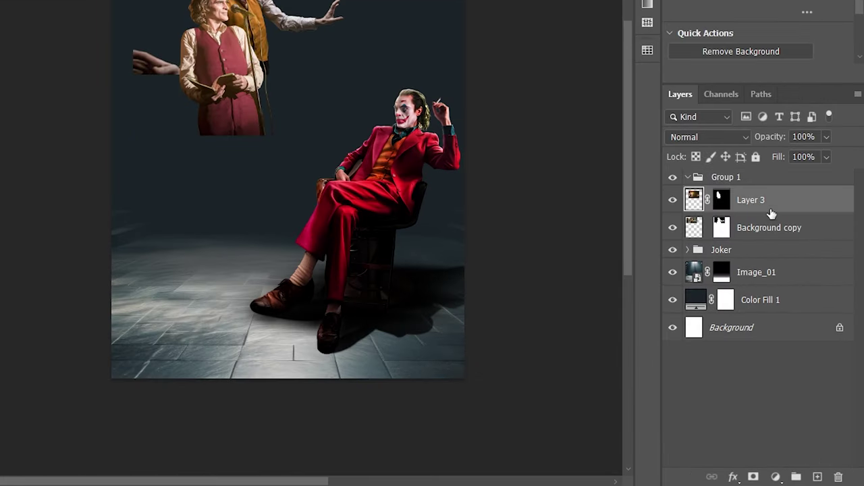
shift+click(768, 223)
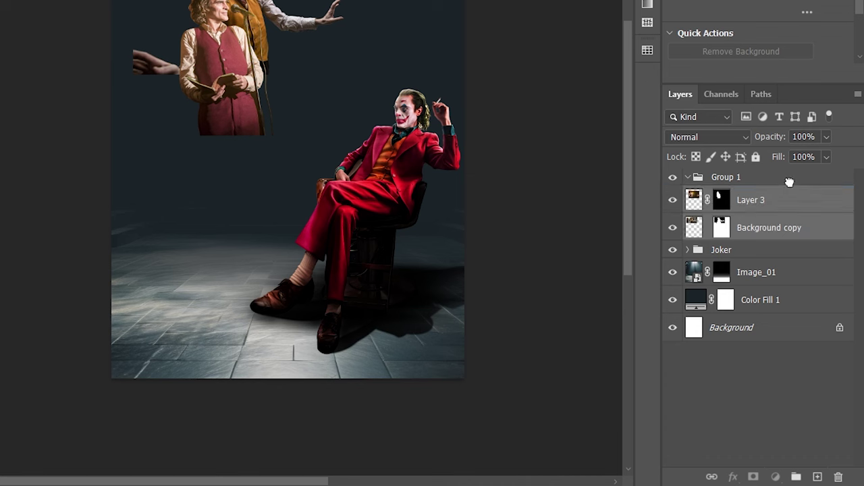
drag(768, 223, 788, 179)
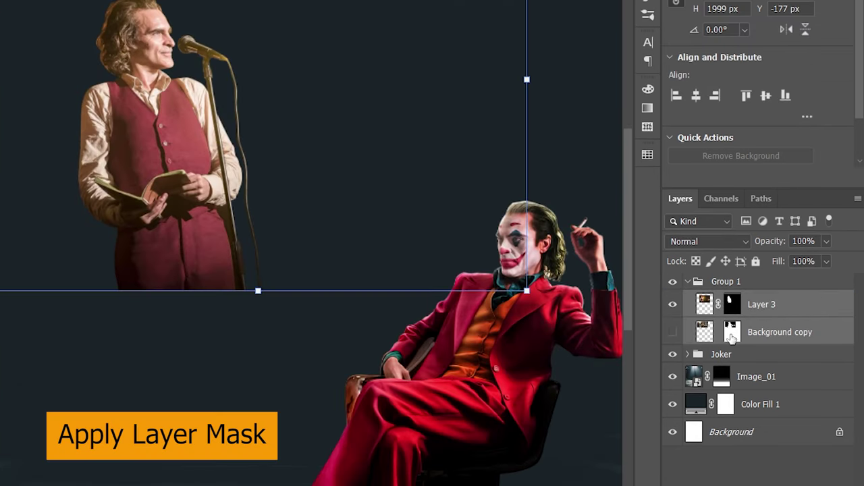
Apply Layer 3's existing mask and add a fresh white layer mask.
click(732, 305)
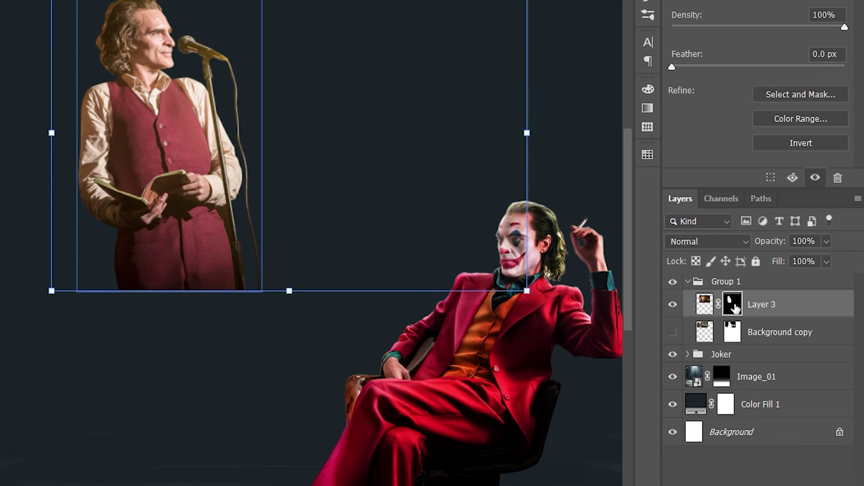
right_click(733, 305)
click(770, 343)
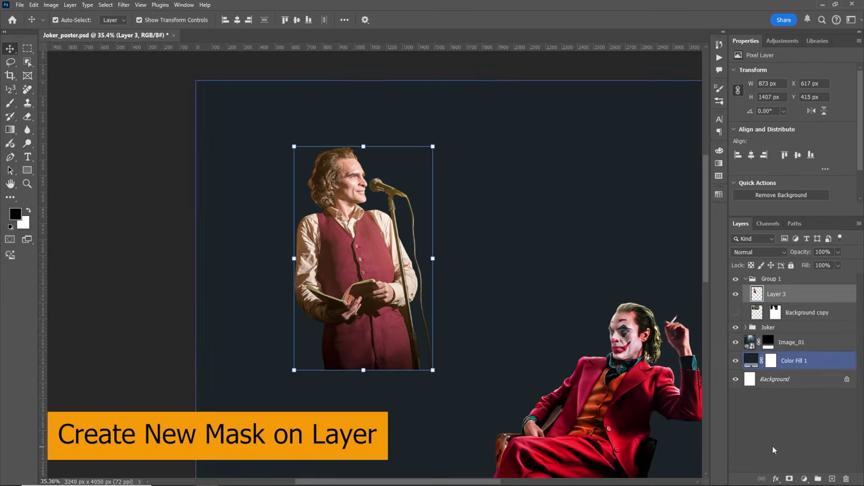
click(789, 479)
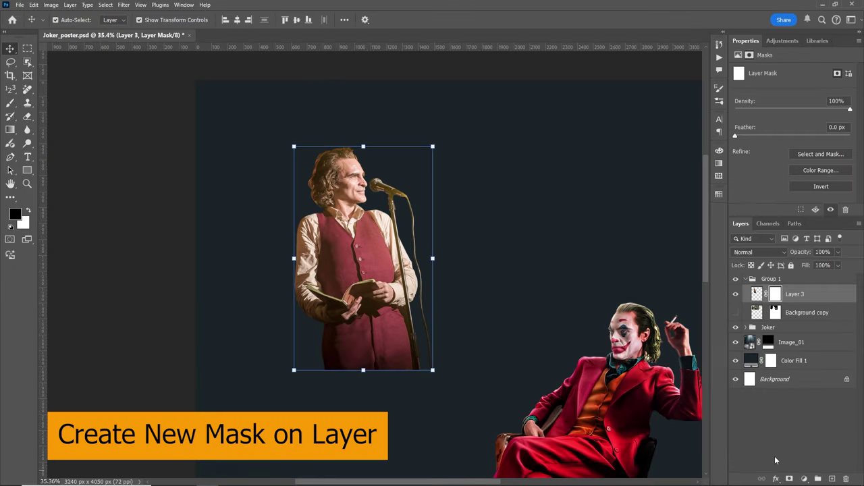
Fade the standing Joker's lower body with a black-to-white gradient on the new mask.
click(19, 128)
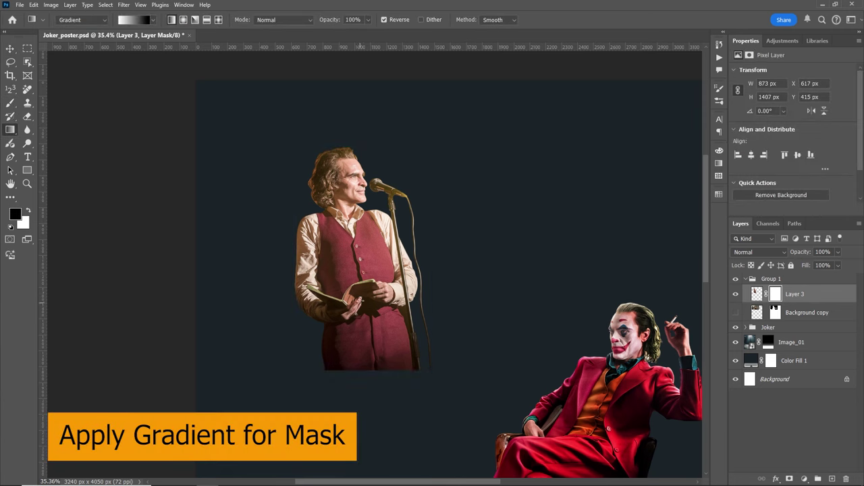
drag(362, 298, 372, 336)
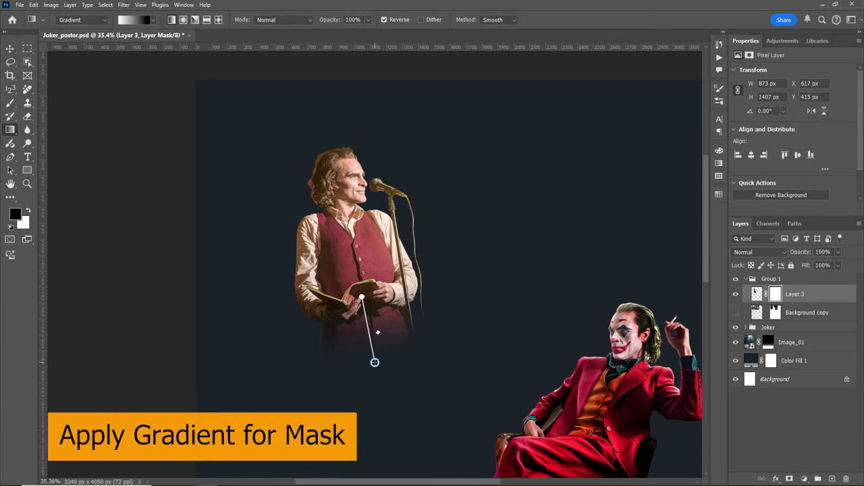
key(z)
scroll(398, 245, down, 1)
drag(399, 245, 423, 220)
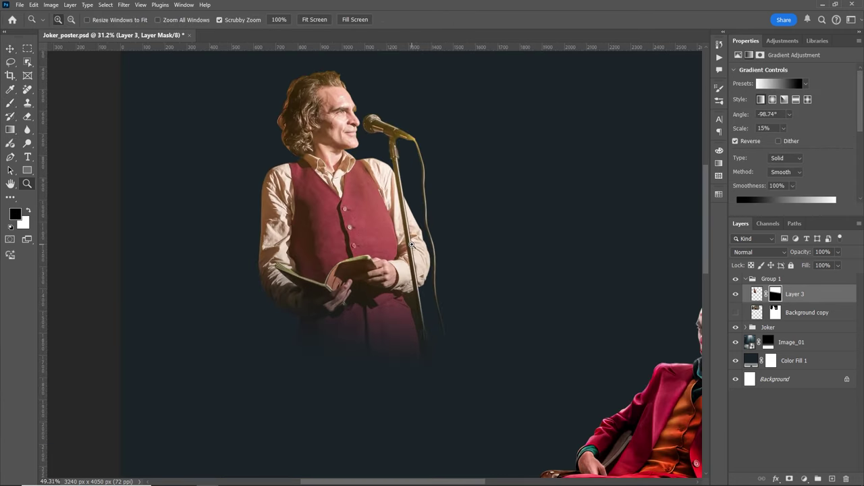
key(g)
click(774, 294)
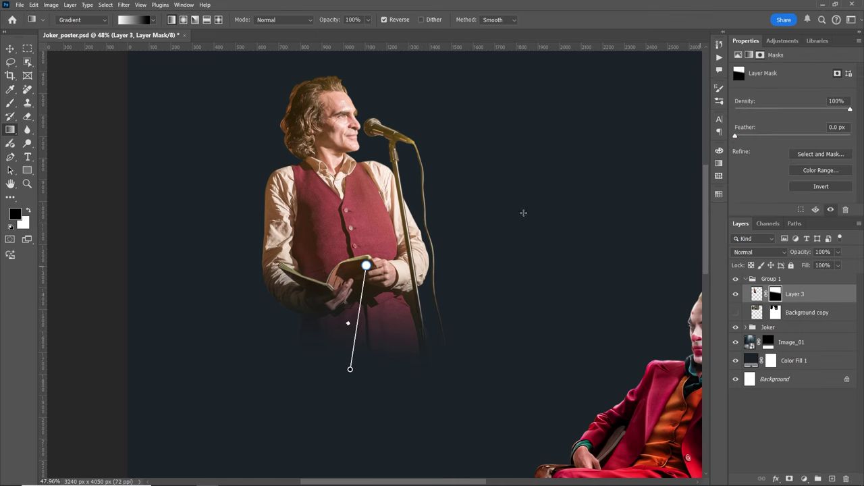
key(z)
drag(310, 110, 318, 105)
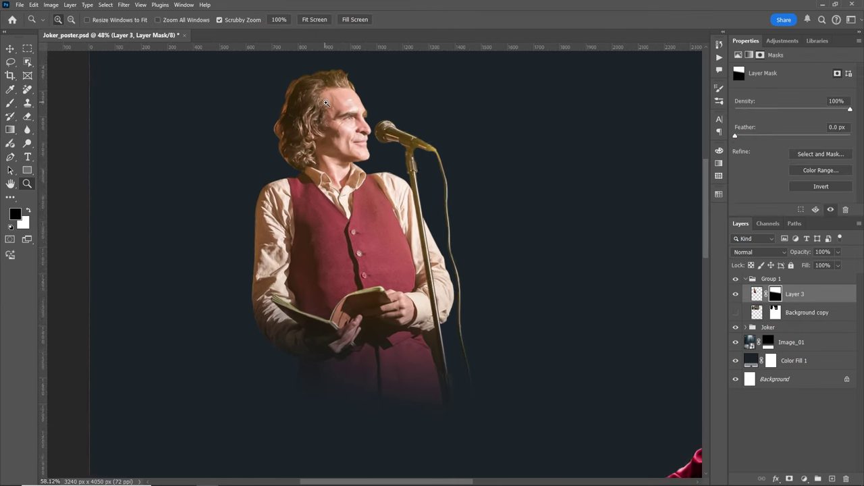
click(17, 102)
key(ctrl+0)
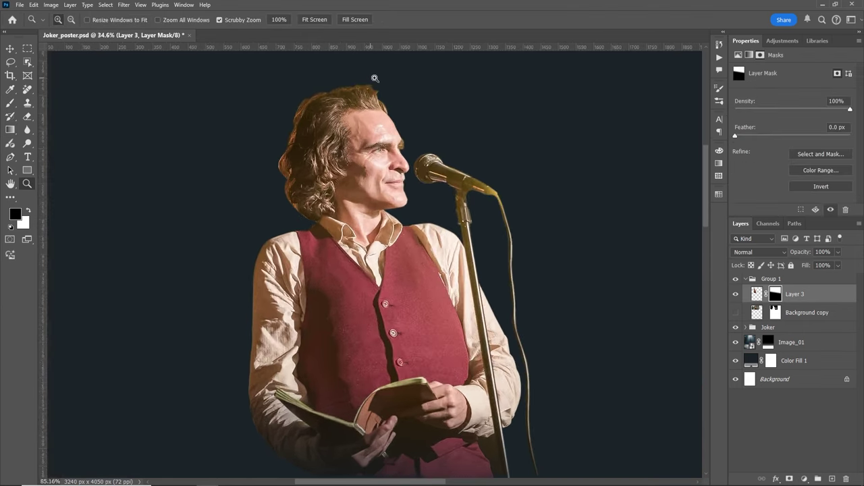
scroll(363, 100, up, 5)
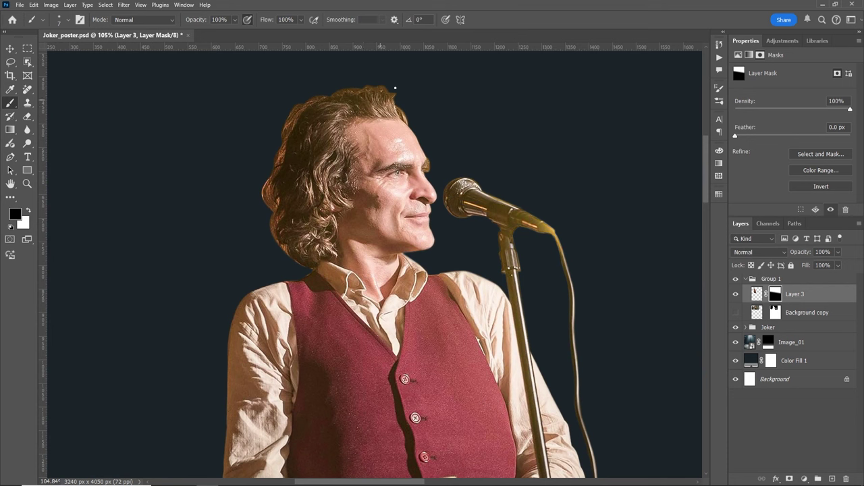
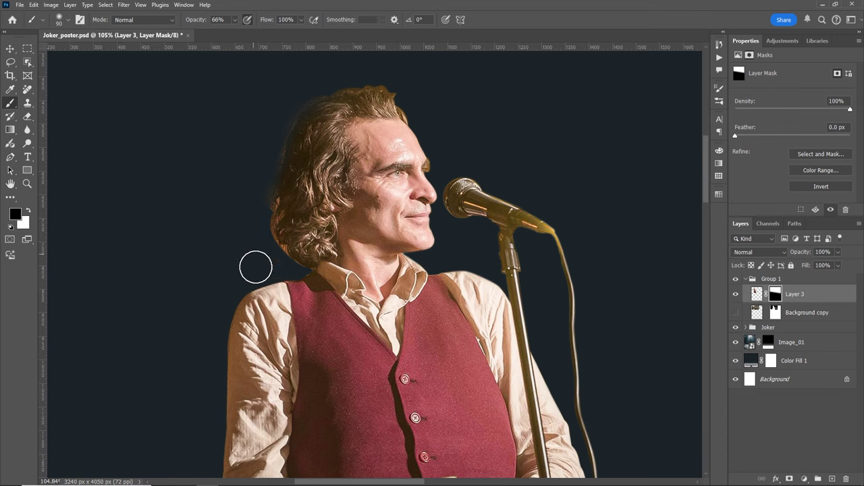
On Layer 3's mask, mask out the left shoulder edge and restore the hair along the head.
scroll(310, 284, left, 3)
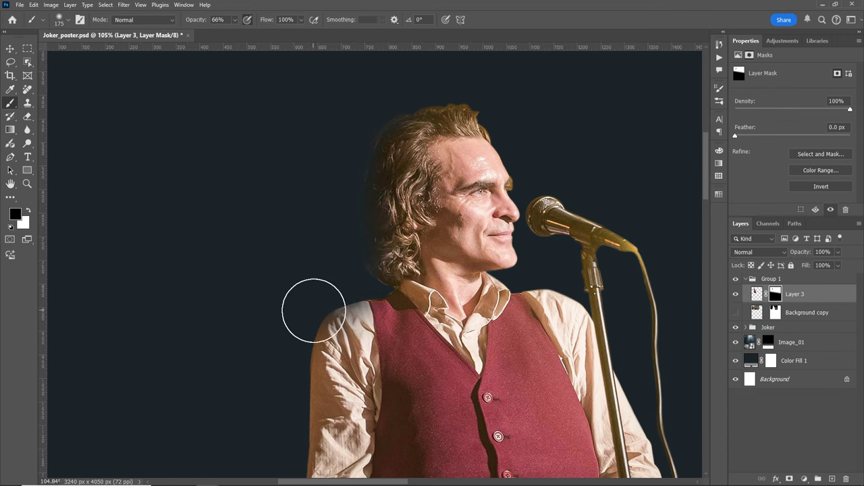
drag(312, 308, 270, 374)
scroll(482, 92, down, 2)
scroll(482, 93, up, 5)
key(bracketleft)
key(bracketleft)
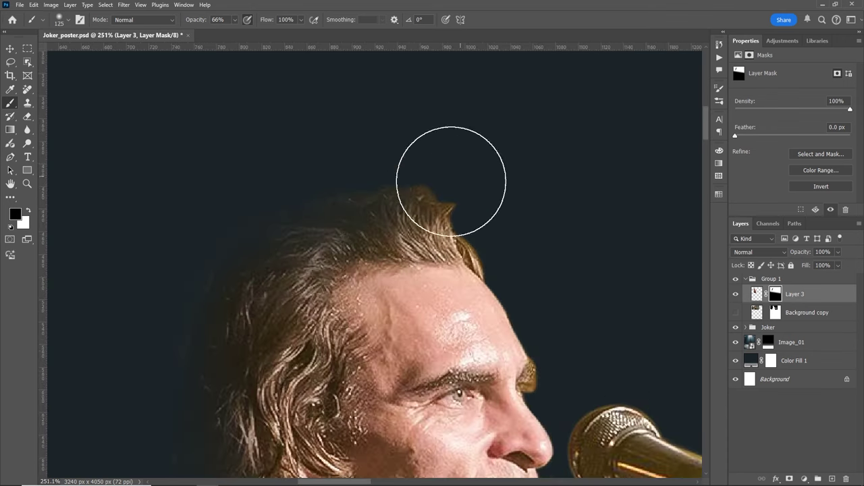
key(bracketleft)
key(bracketleft)
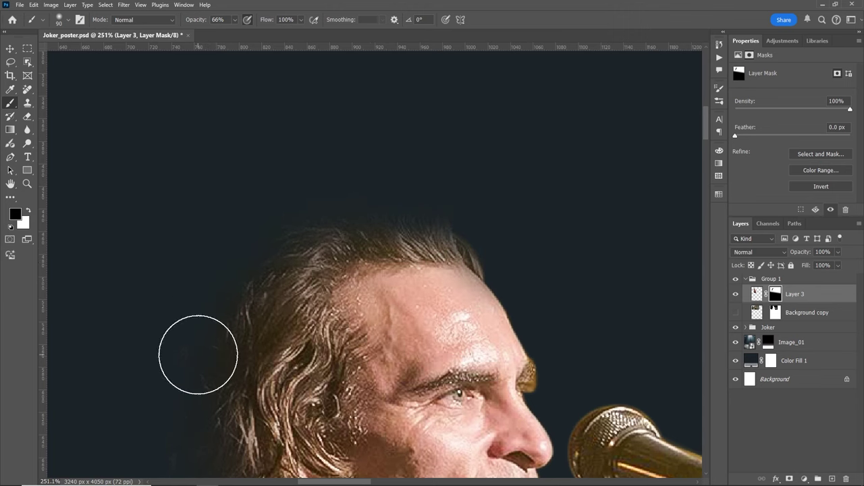
scroll(223, 331, down, 3)
scroll(223, 331, left, 3)
key(x)
key(bracketleft)
key(bracketleft)
key(bracketleft)
drag(552, 187, 405, 168)
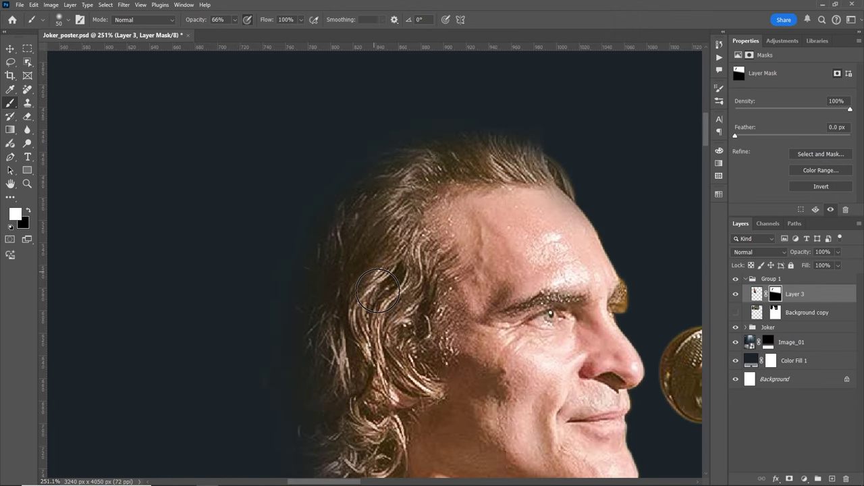
Hide the outer edge of the man's arm on the mask.
scroll(538, 117, down, 5)
scroll(339, 308, up, 4)
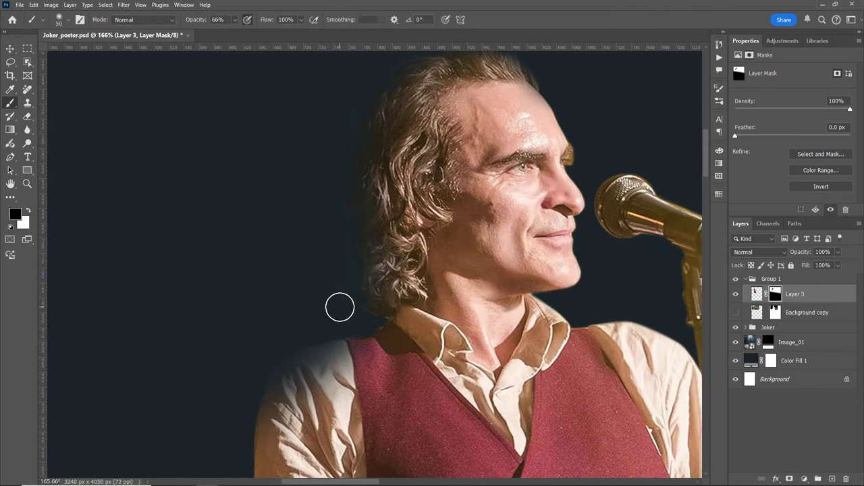
scroll(341, 287, down, 3)
scroll(360, 205, down, 3)
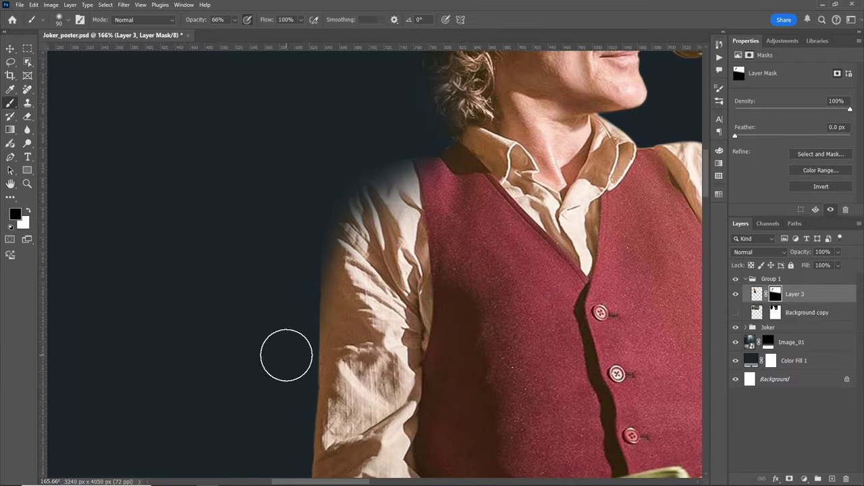
scroll(286, 356, down, 4)
scroll(365, 135, left, 2)
drag(365, 135, 349, 200)
scroll(349, 201, up, 3)
scroll(349, 200, right, 1)
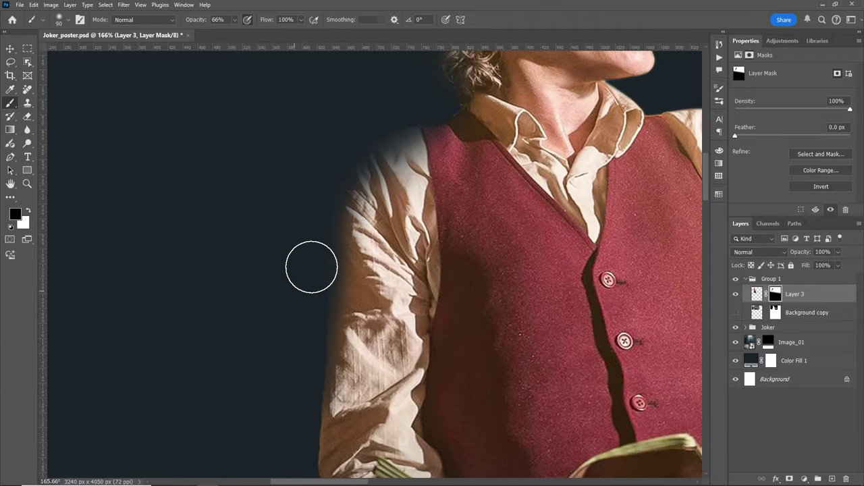
key(x)
scroll(347, 256, down, 3)
scroll(347, 257, left, 1)
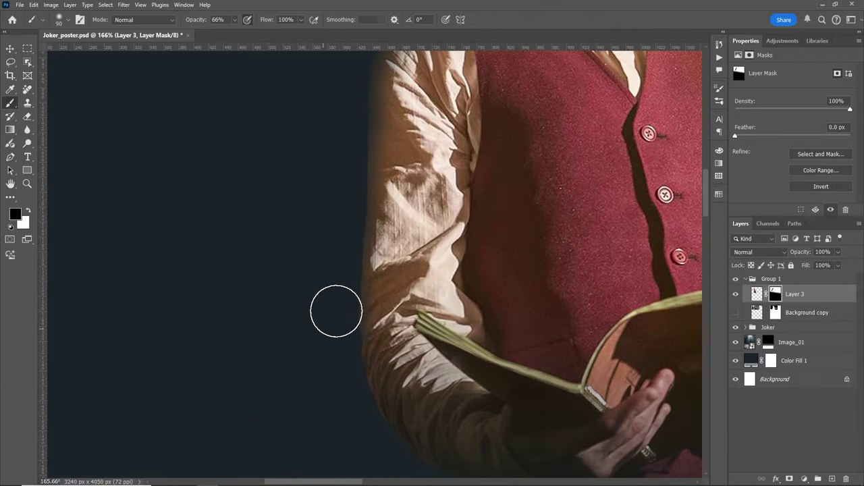
scroll(389, 270, down, 3)
Zoom in on the collar and face and soften the forehead edge into the background.
key(z)
drag(472, 230, 514, 214)
drag(507, 152, 574, 152)
key(b)
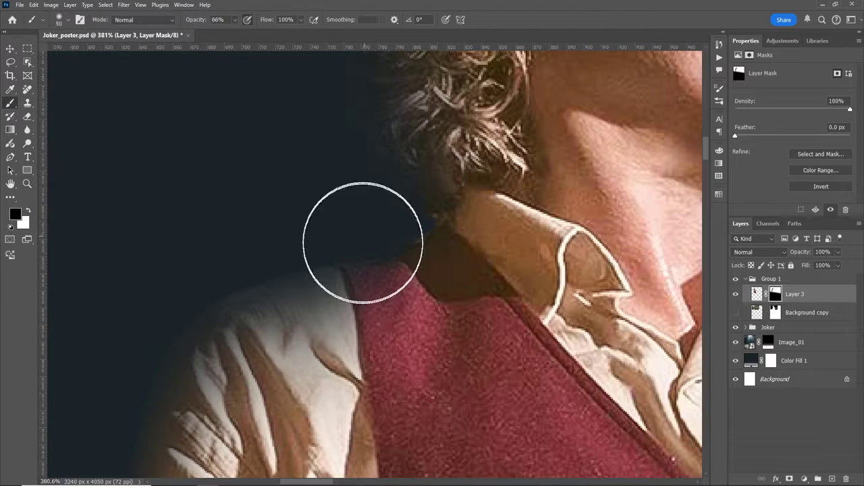
key(x)
key(ctrl+0)
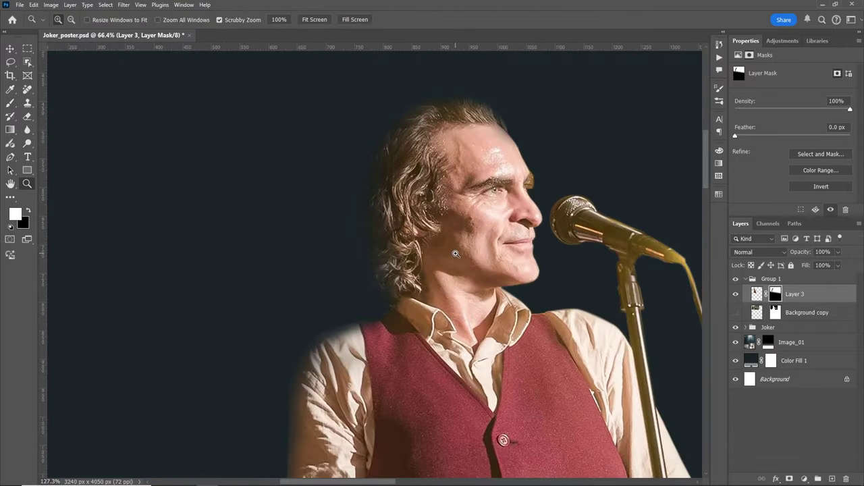
drag(513, 189, 581, 189)
key(x)
scroll(503, 202, up, 5)
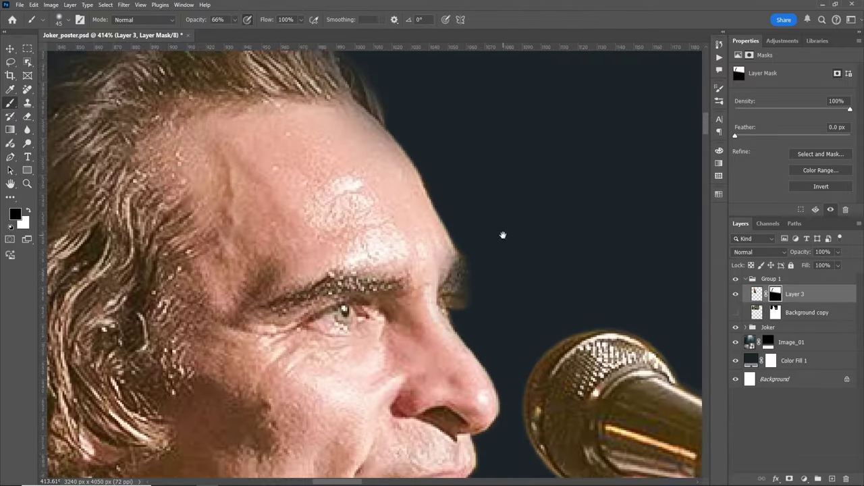
mouse_move(472, 264)
mouse_down()
mouse_move(501, 271)
mouse_move(478, 262)
mouse_up()
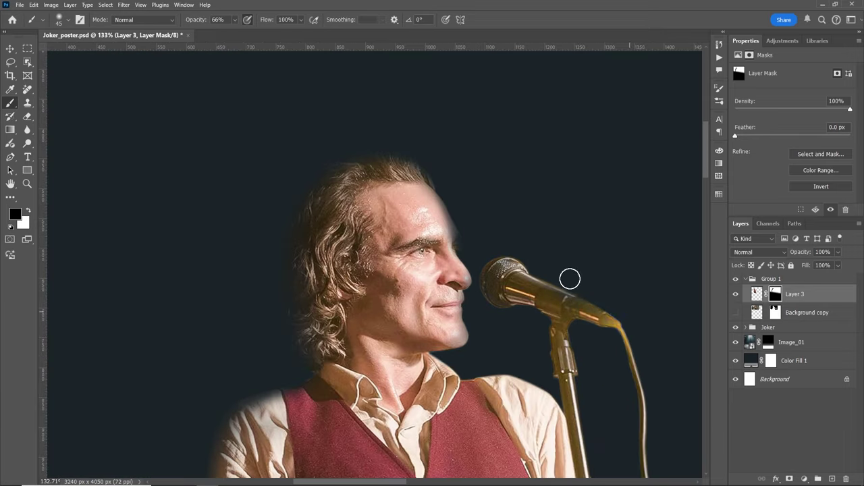
Refine the figure's shoulder on the mask with a smaller white brush.
drag(569, 278, 538, 216)
key(z)
drag(648, 358, 594, 358)
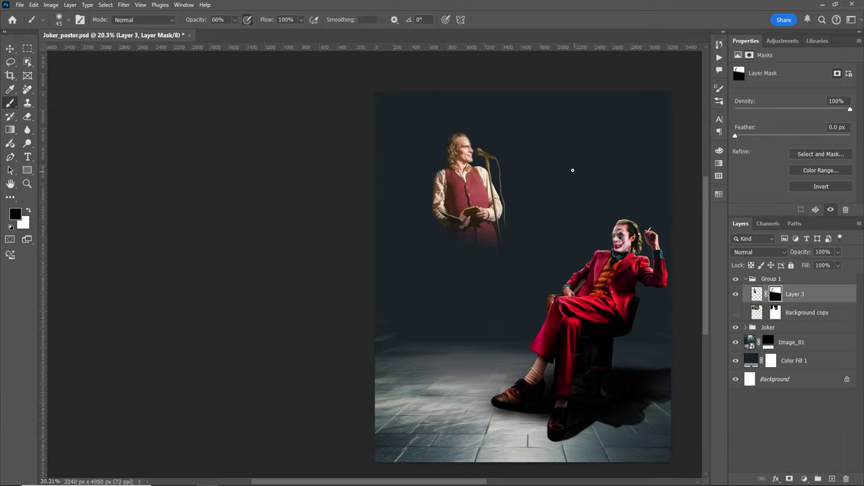
drag(573, 170, 608, 170)
key(b)
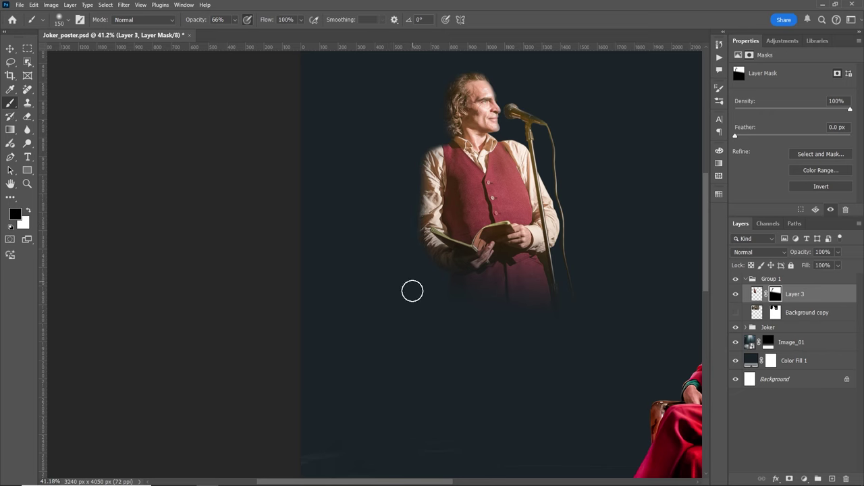
key(z)
drag(428, 139, 498, 193)
key(bracketleft)
key(bracketleft)
key(bracketleft)
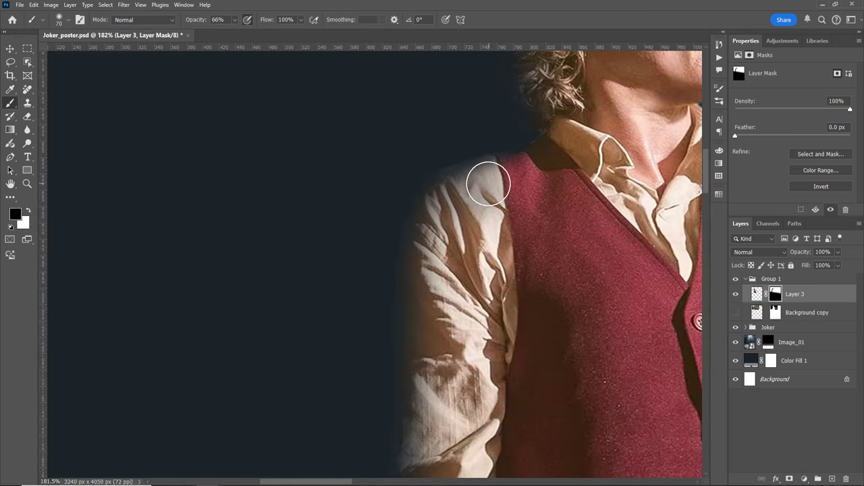
key(x)
mouse_move(548, 179)
mouse_down()
mouse_move(477, 143)
mouse_move(482, 227)
mouse_up()
key(ctrl+0)
Show Background copy, delete its mask, and shift the Joker figure down and left.
click(735, 312)
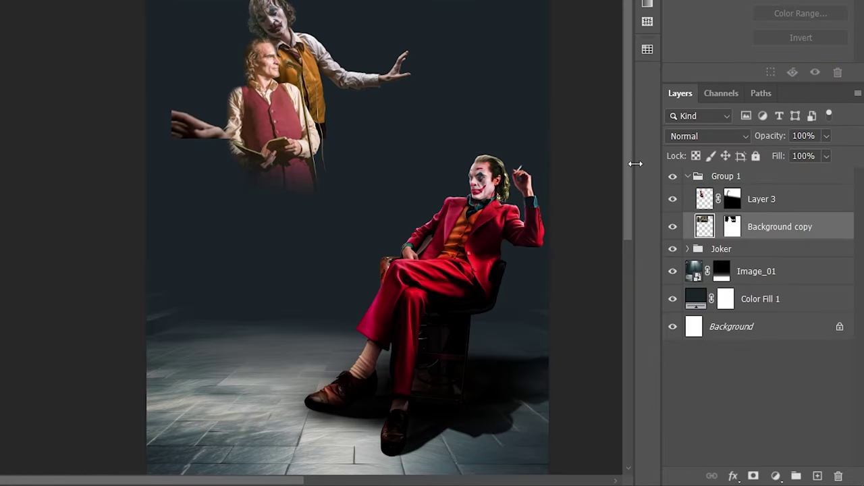
right_click(729, 228)
click(736, 255)
click(672, 227)
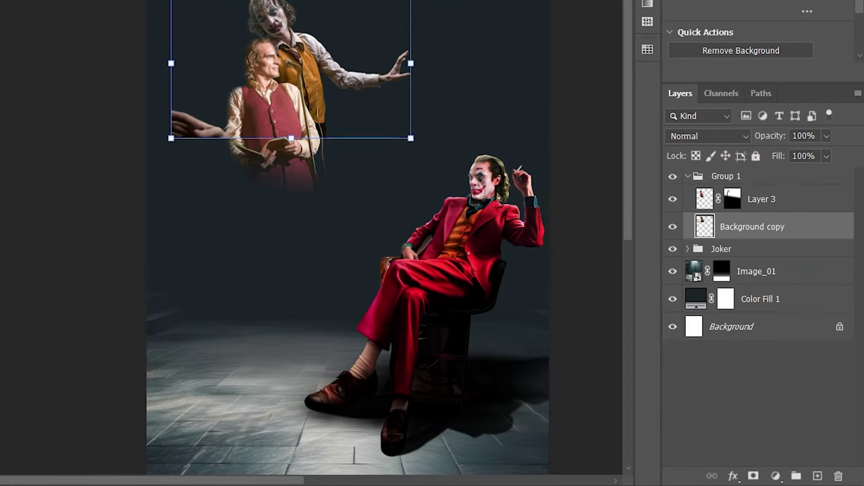
drag(365, 86, 307, 98)
mouse_move(341, 64)
mouse_down()
mouse_move(423, 75)
mouse_move(293, 71)
mouse_up()
Add a new mask to Background copy and gradient-fade out the figure's lower body.
click(750, 226)
click(753, 475)
key(g)
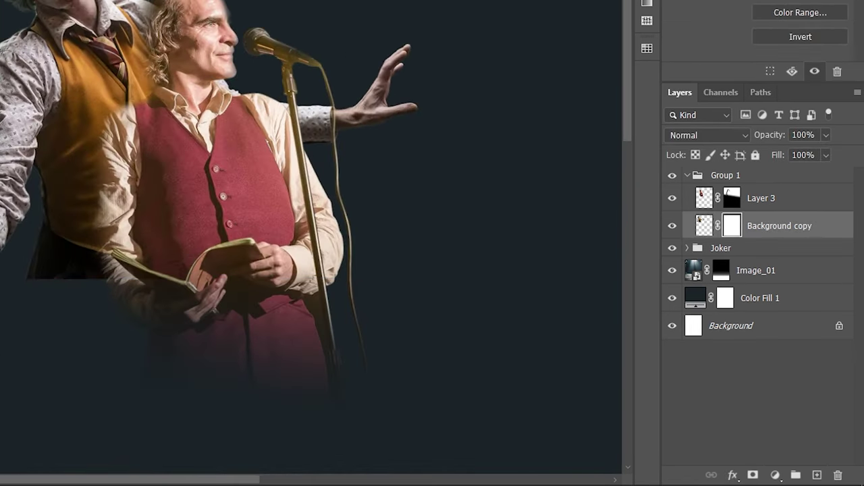
drag(92, 276, 88, 249)
drag(74, 169, 62, 302)
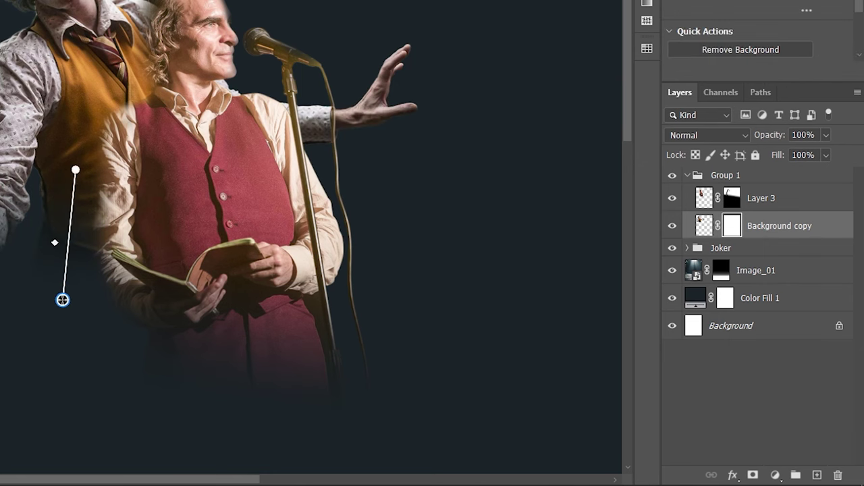
mouse_move(103, 119)
mouse_down()
mouse_move(93, 204)
mouse_move(107, 267)
mouse_move(115, 266)
mouse_up()
drag(103, 120, 88, 126)
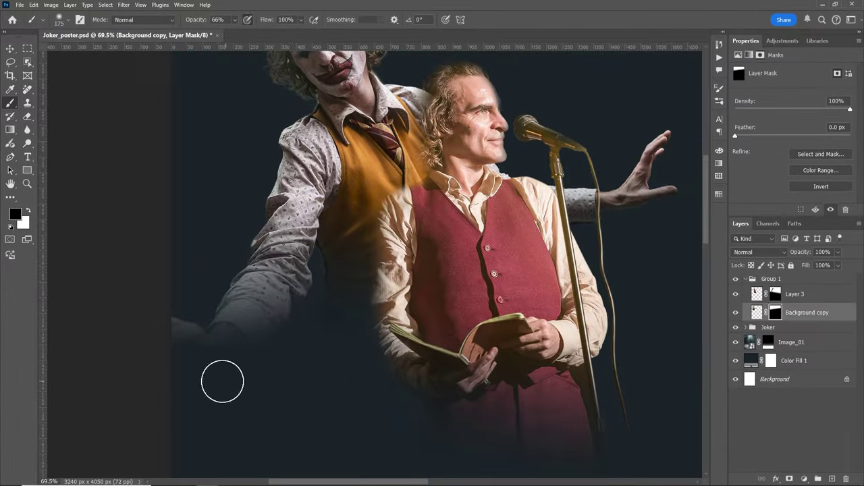
Move the Joker into place above Layer 3 and redo the head-downward gradient fade.
alt+click(384, 321)
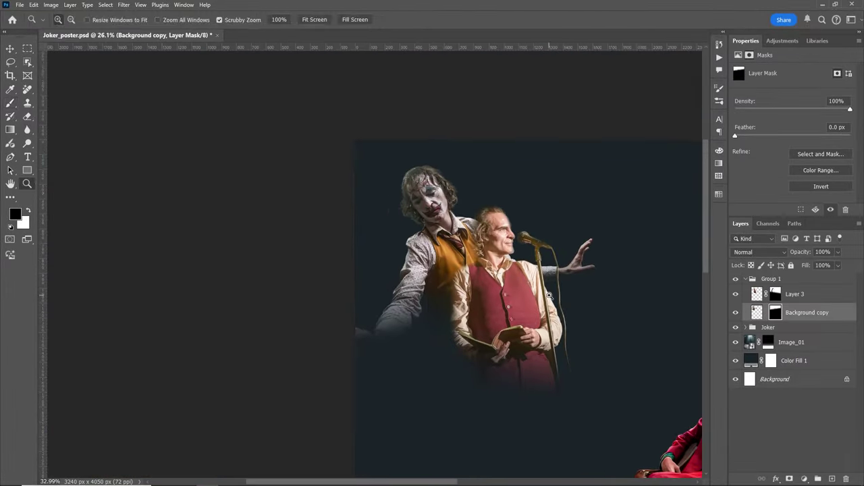
mouse_move(456, 195)
mouse_down()
mouse_move(463, 216)
mouse_move(428, 247)
mouse_move(424, 271)
mouse_up()
key(ctrl+bracketright)
key(z)
key(v)
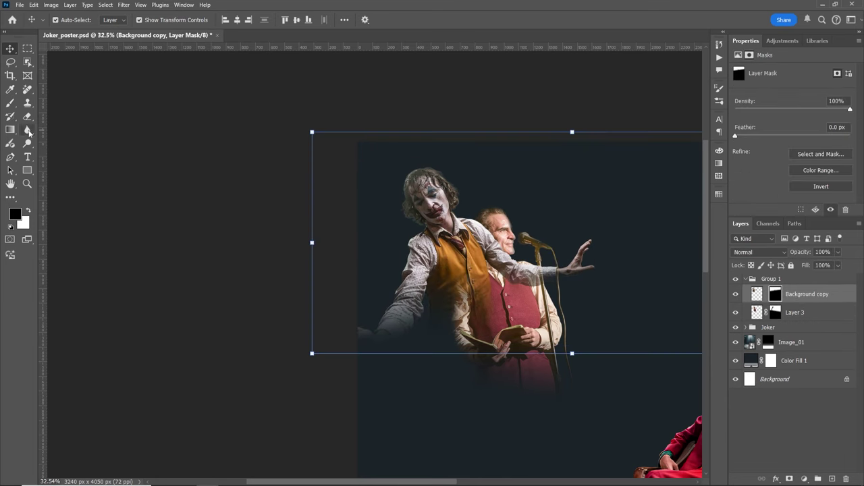
key(g)
mouse_move(414, 177)
mouse_down()
mouse_move(444, 337)
mouse_move(436, 310)
mouse_up()
mouse_move(414, 195)
mouse_down()
mouse_move(440, 297)
mouse_move(465, 290)
mouse_up()
Brush the mask to hide the left shoulder area and reveal the raised hand; move Layer 3 to the top of Group 1.
key(b)
scroll(503, 223, up, 5)
mouse_move(466, 247)
mouse_down()
mouse_move(428, 280)
mouse_move(439, 257)
mouse_move(380, 336)
mouse_up()
scroll(583, 266, down, 3)
scroll(578, 241, up, 1)
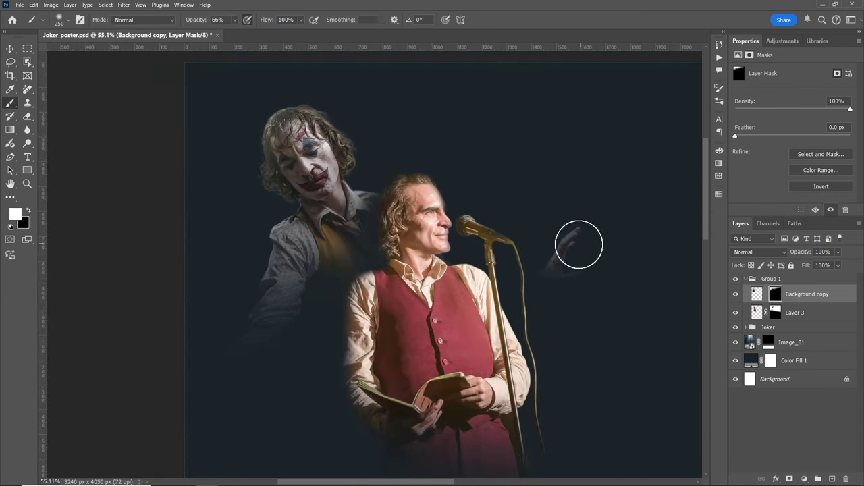
drag(579, 241, 486, 257)
drag(796, 312, 804, 293)
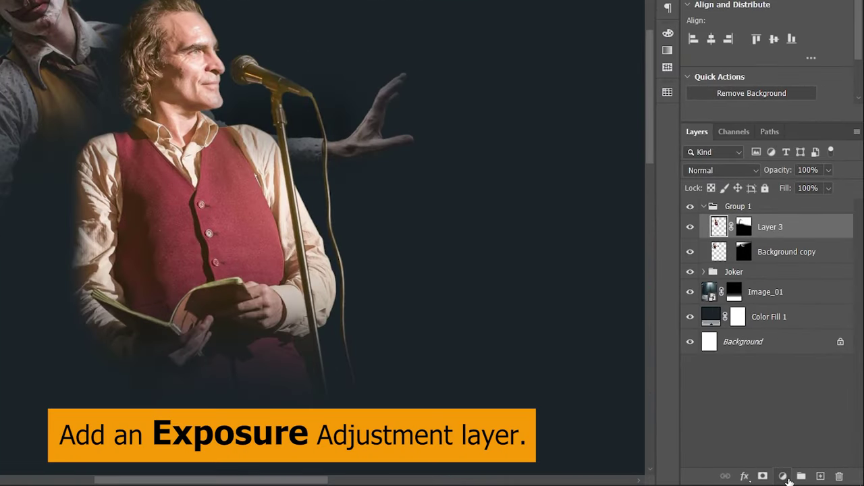
Add an Exposure adjustment clipped to Layer 3 with exposure -1.46 and gamma 0.69.
click(783, 476)
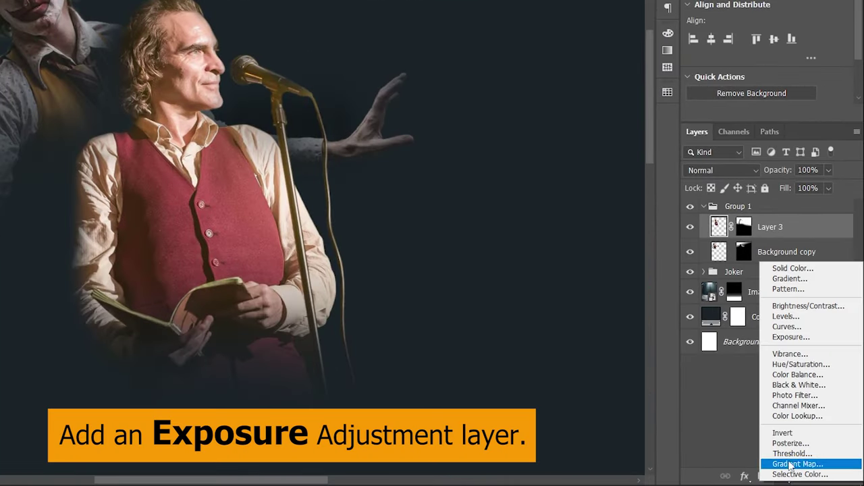
click(807, 341)
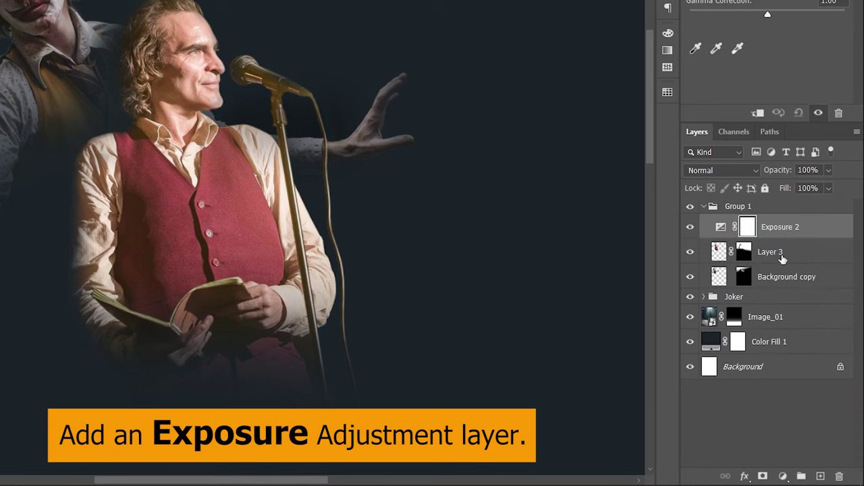
click(757, 113)
drag(768, 56, 750, 58)
drag(769, 110, 787, 111)
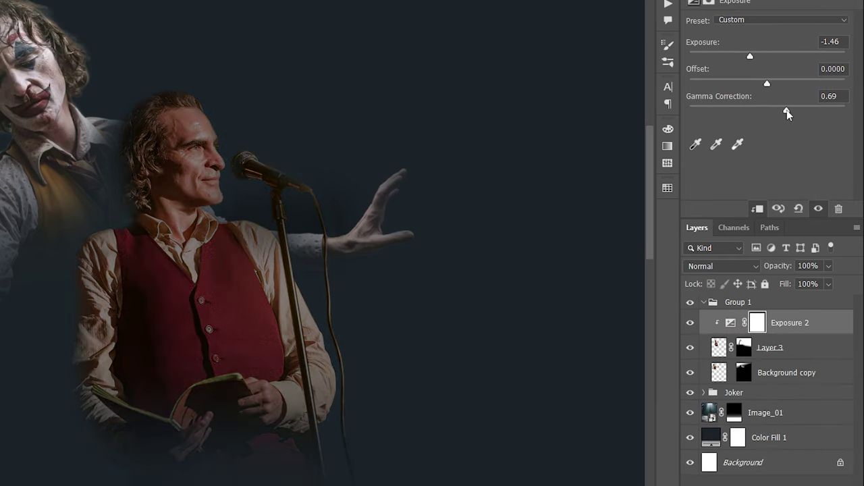
click(759, 329)
click(690, 323)
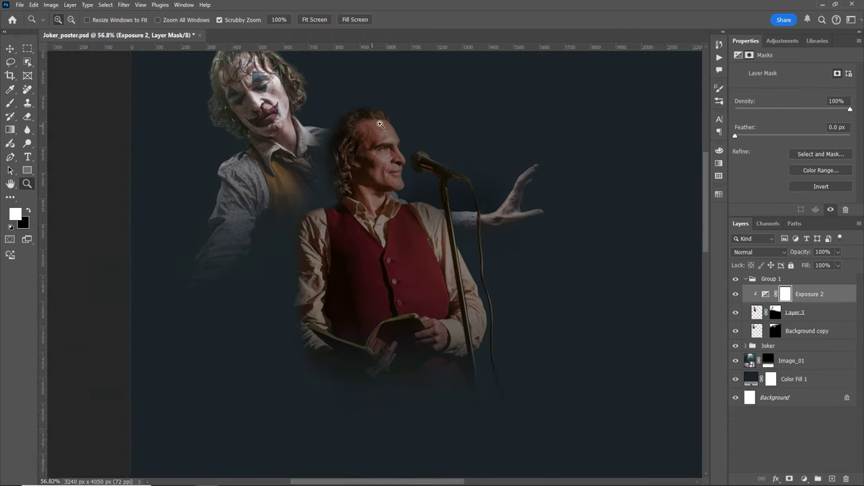
scroll(365, 149, up, 5)
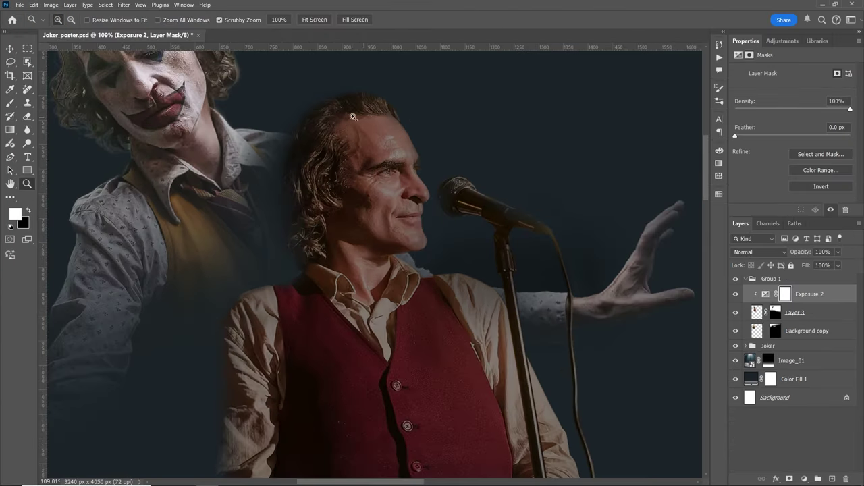
key(b)
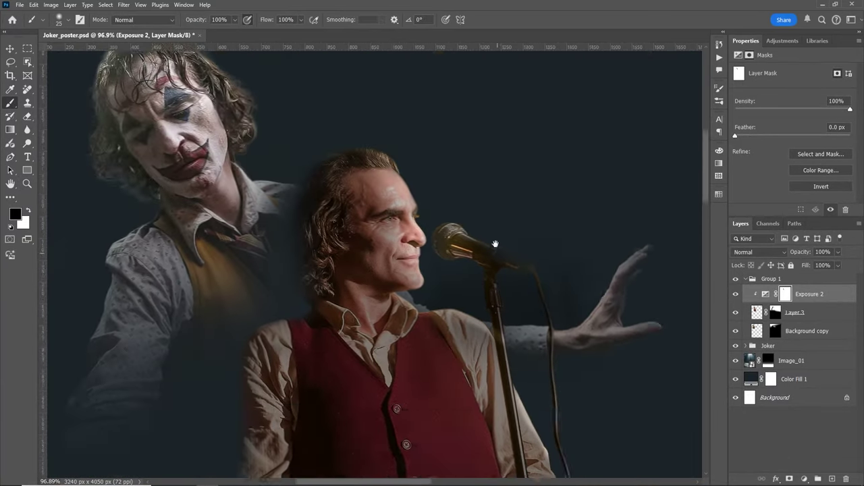
Brighten the book's edge on the Exposure 2 mask.
drag(498, 243, 465, 287)
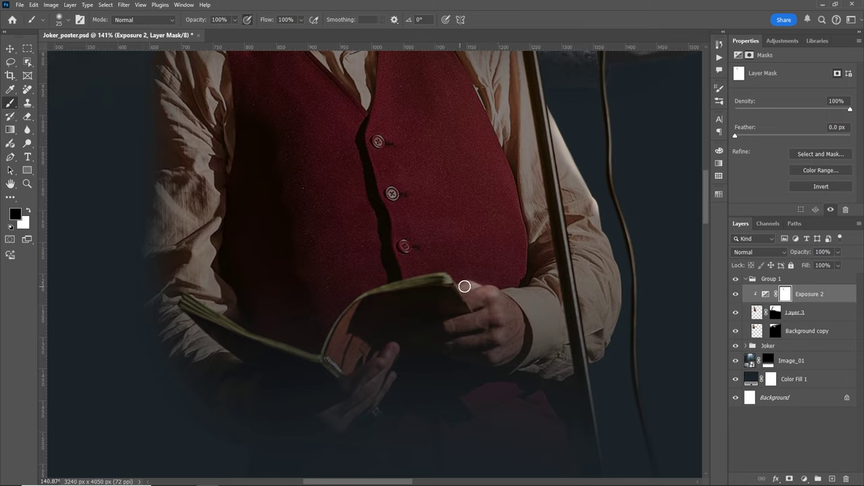
mouse_move(382, 308)
mouse_down()
mouse_move(499, 240)
mouse_move(280, 376)
mouse_move(459, 256)
mouse_up()
drag(385, 417, 594, 298)
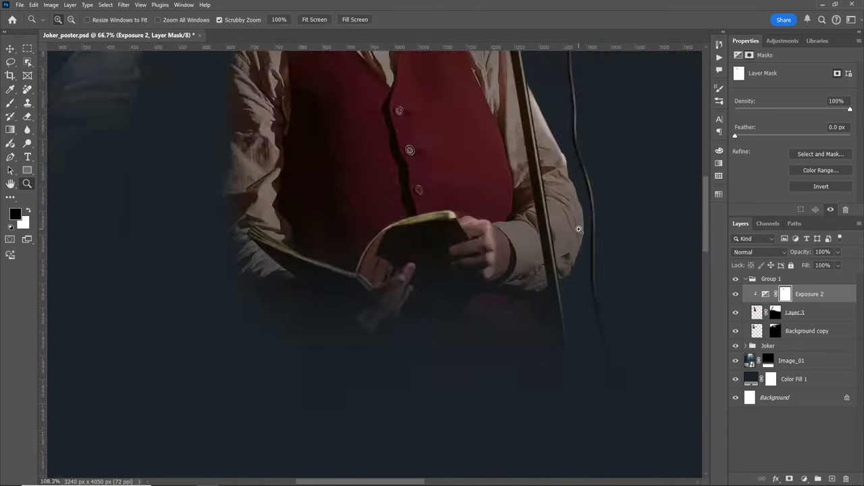
drag(374, 260, 482, 180)
Paint white highlights on the face and vest with a 77% opacity brush.
key(5)
key(3)
drag(223, 339, 155, 324)
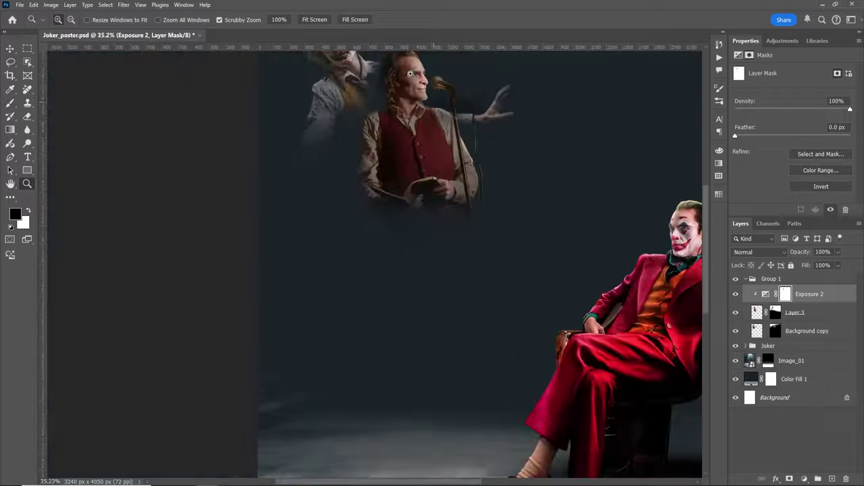
drag(202, 284, 266, 280)
key(x)
key(7)
key(7)
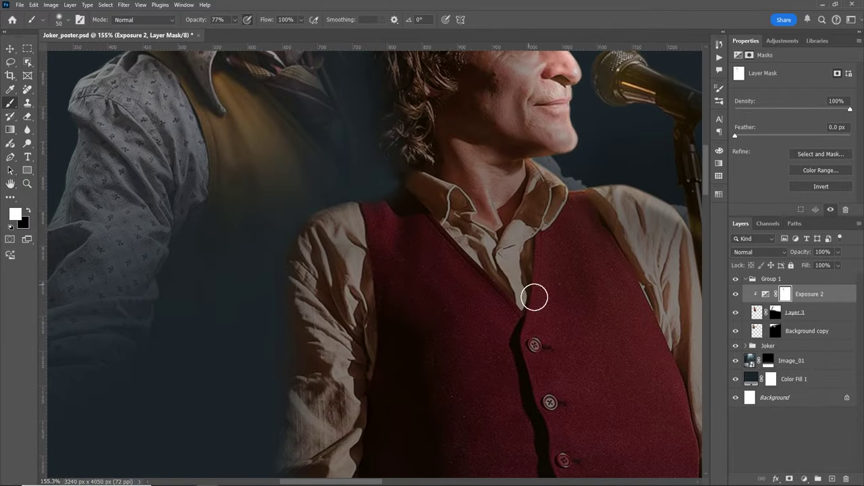
scroll(533, 297, down, 3)
scroll(585, 158, down, 3)
scroll(571, 216, up, 2)
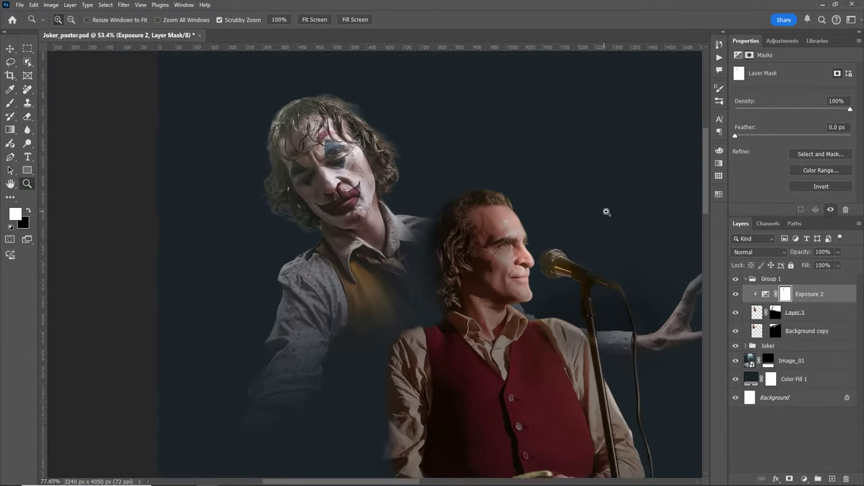
scroll(592, 210, up, 1)
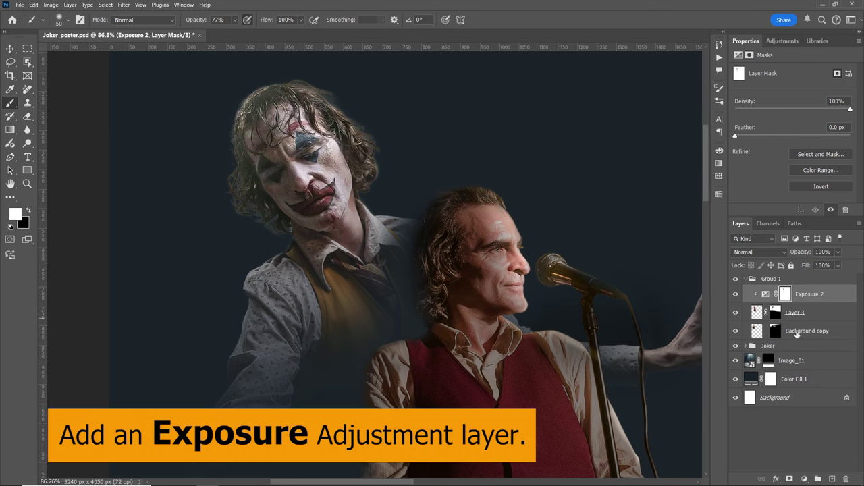
click(787, 332)
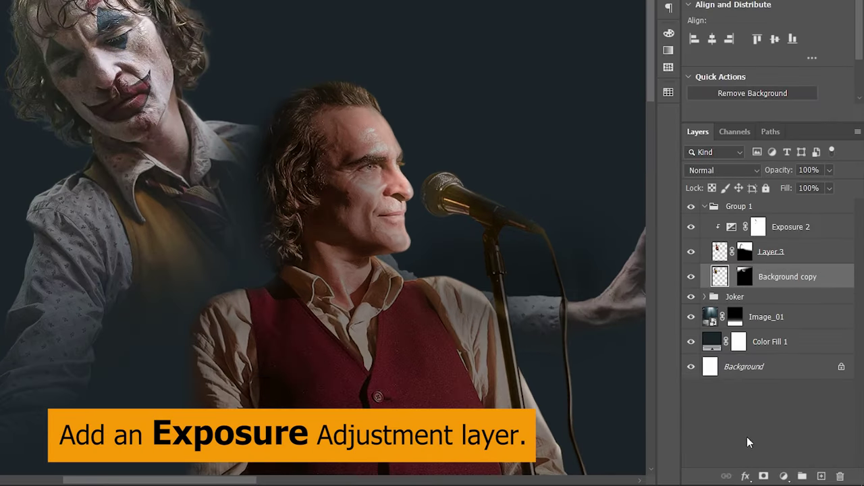
Add an Exposure adjustment clipped to Background copy with gamma 0.71 and exposure +1.35.
click(783, 477)
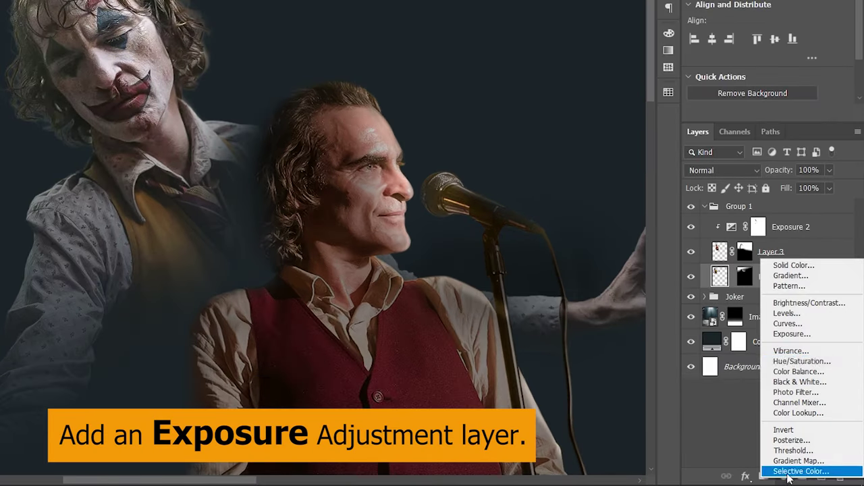
click(792, 334)
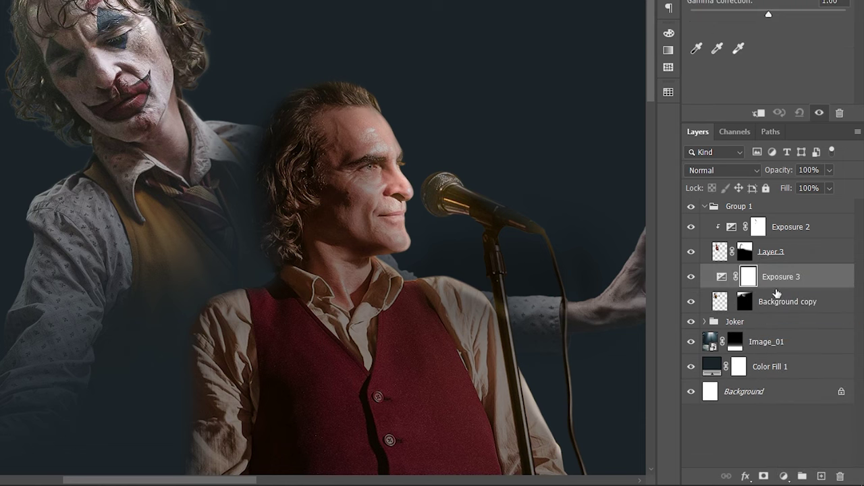
alt+click(777, 287)
mouse_move(769, 121)
mouse_down()
mouse_move(756, 116)
mouse_move(786, 120)
mouse_up()
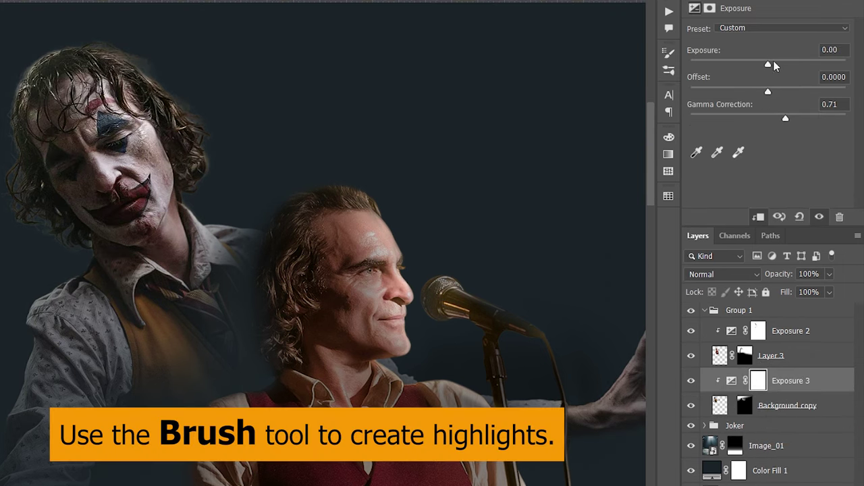
drag(767, 65, 767, 65)
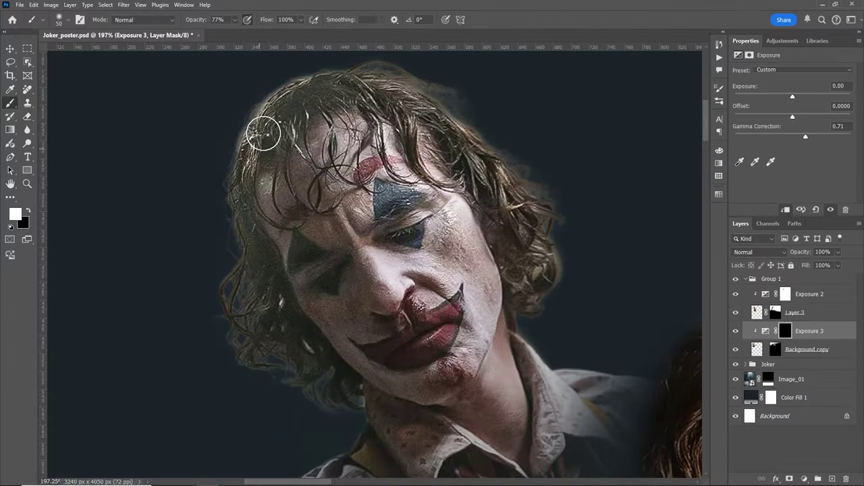
Paint white on the adjustment's mask to brighten the Joker's nose and face.
scroll(284, 175, down, 3)
scroll(315, 206, up, 3)
key(bracketright)
key(bracketright)
key(bracketright)
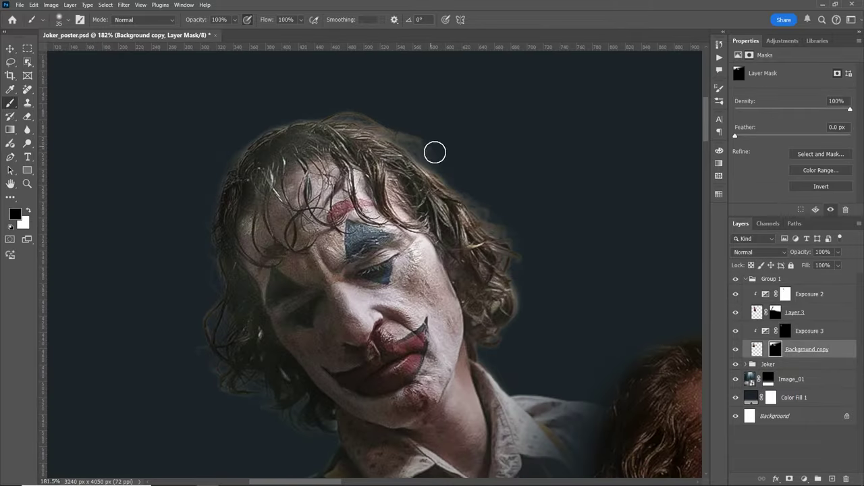
key(z)
drag(221, 164, 581, 257)
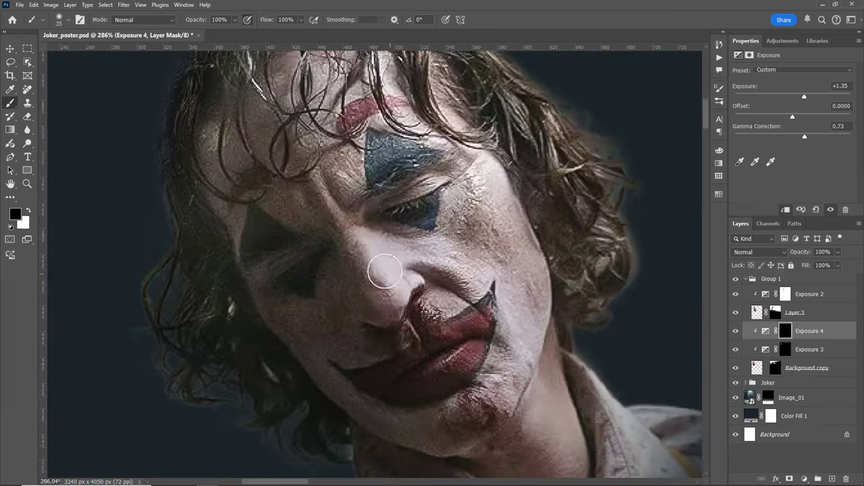
key(x)
mouse_move(385, 271)
mouse_down()
mouse_move(472, 318)
mouse_move(428, 344)
mouse_up()
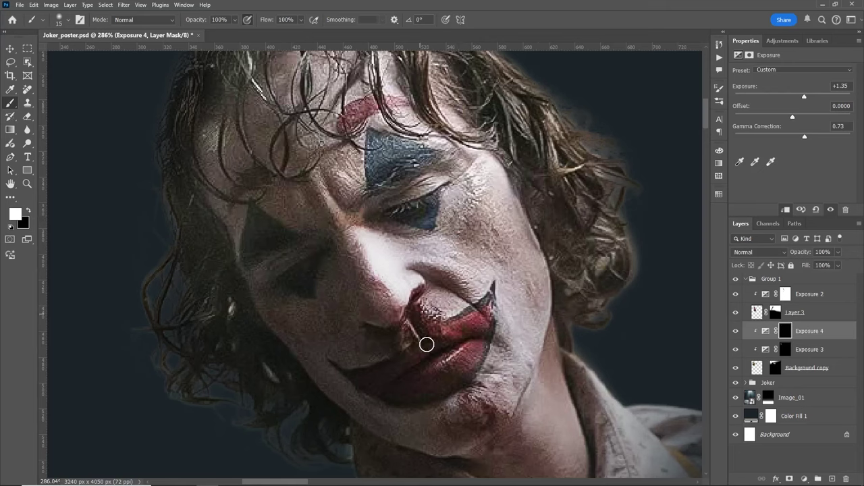
scroll(428, 343, down, 2)
key(bracketright)
key(bracketright)
key(bracketright)
key(bracketleft)
scroll(451, 232, down, 5)
scroll(486, 274, up, 2)
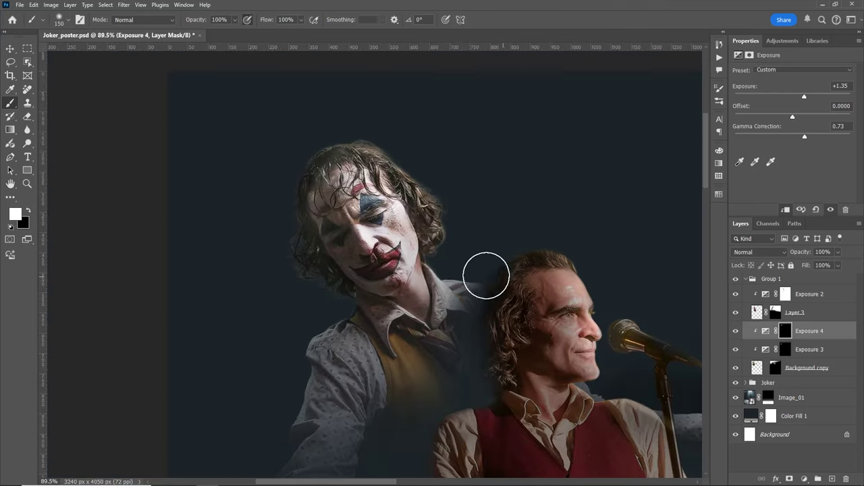
scroll(440, 376, up, 2)
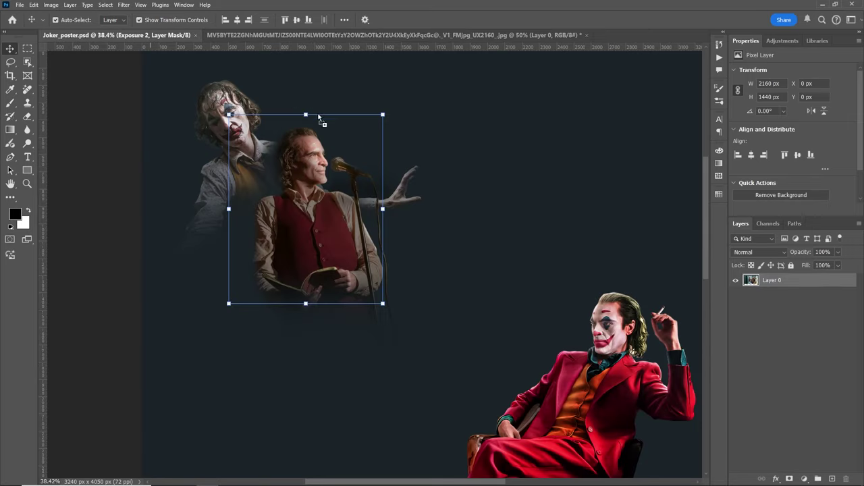
Drop the close-up photo into the poster as Layer 4, below the figure layers.
drag(151, 35, 349, 145)
scroll(410, 179, up, 2)
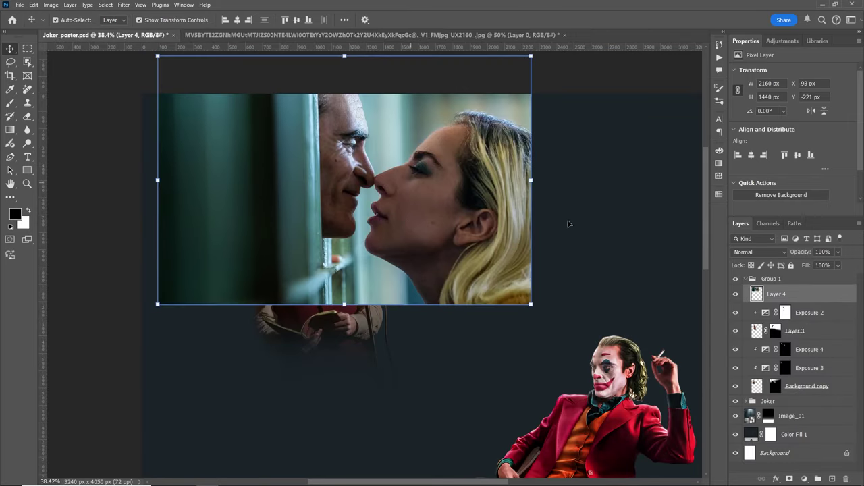
drag(837, 296, 838, 397)
scroll(430, 217, down, 1)
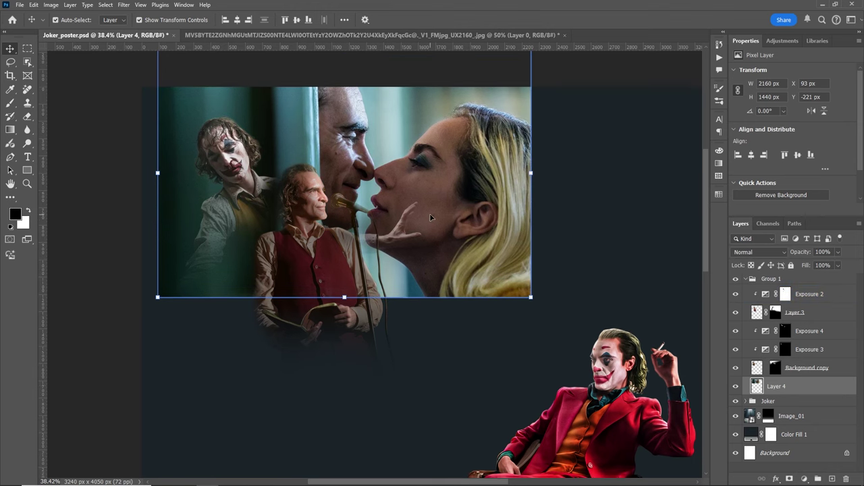
scroll(430, 213, up, 3)
drag(425, 206, 409, 246)
click(280, 57)
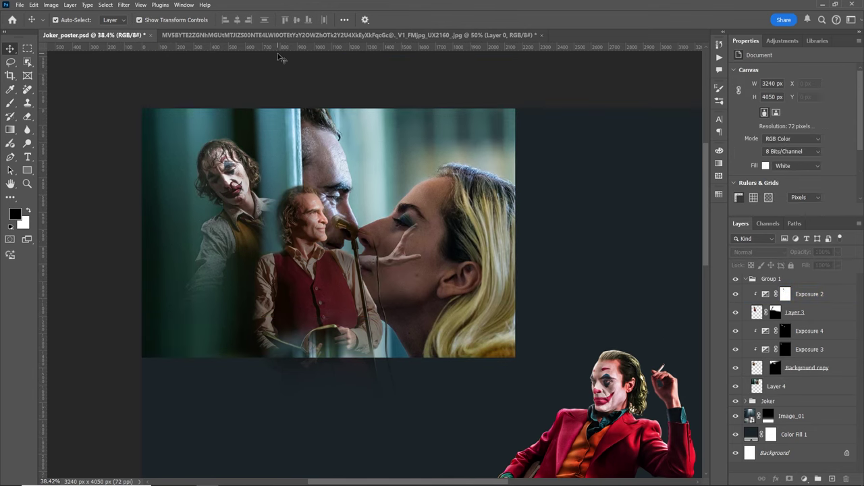
Scale the photo to 86.22% and position it near the top of the poster.
key(z)
drag(353, 92, 378, 121)
click(396, 172)
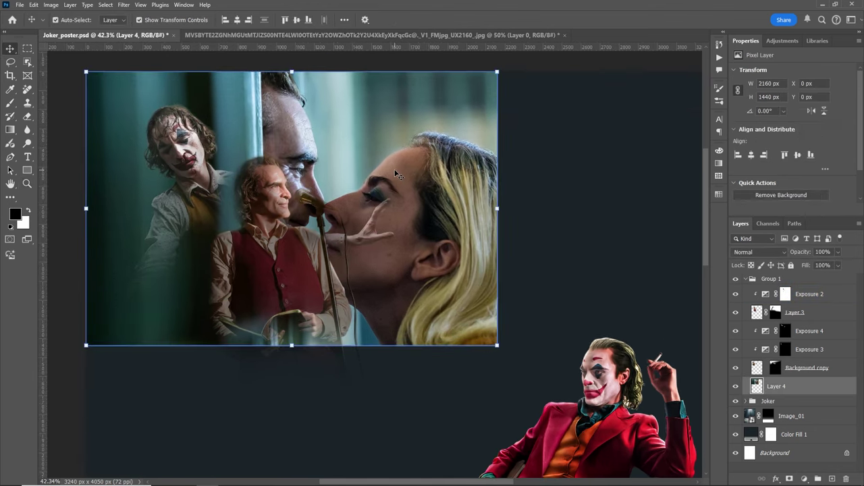
drag(398, 175, 399, 160)
key(ctrl+t)
drag(497, 332, 444, 293)
mouse_move(312, 247)
mouse_down()
mouse_move(337, 248)
mouse_move(346, 263)
mouse_up()
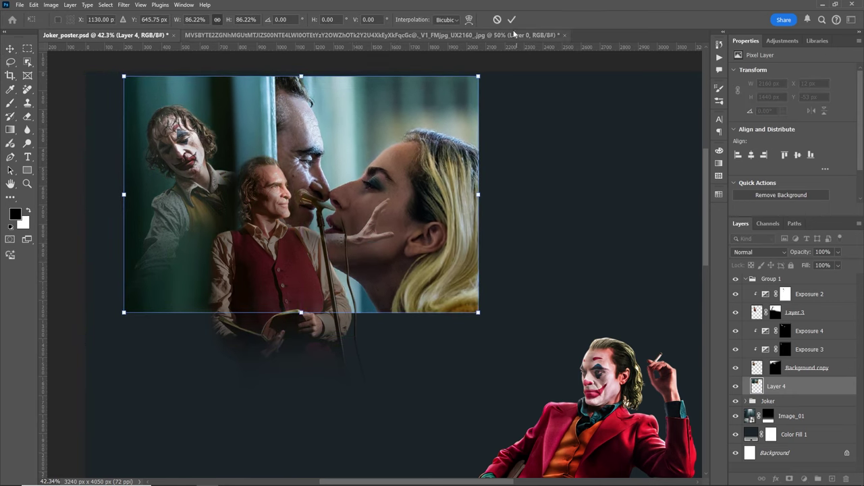
click(511, 19)
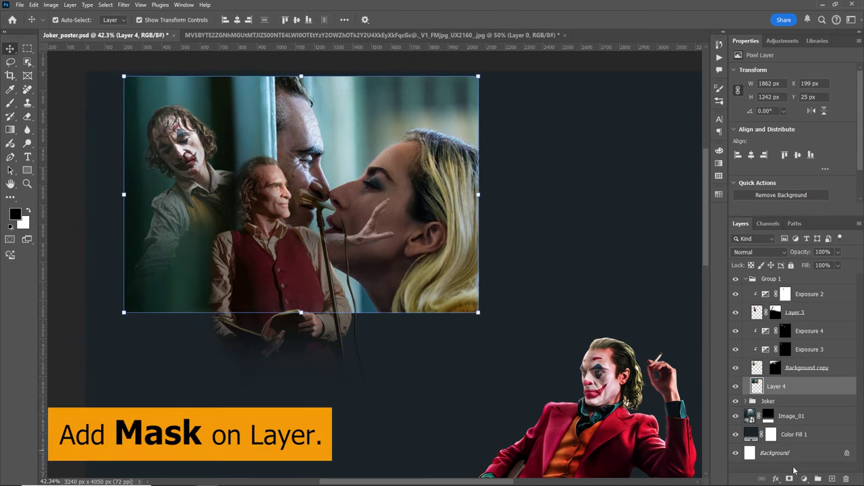
Add a mask to Layer 4 and fade its top-right, right and bottom edges with a soft black brush.
click(788, 479)
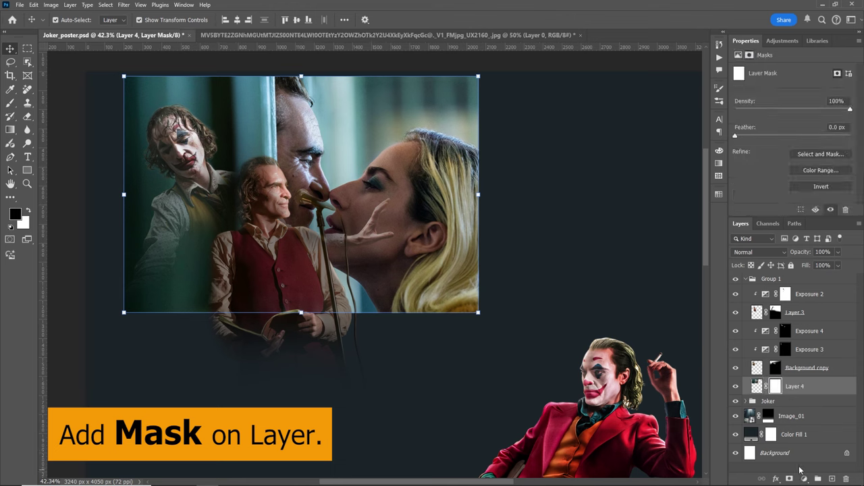
click(12, 104)
mouse_move(463, 154)
mouse_down()
mouse_move(478, 87)
mouse_move(471, 75)
mouse_up()
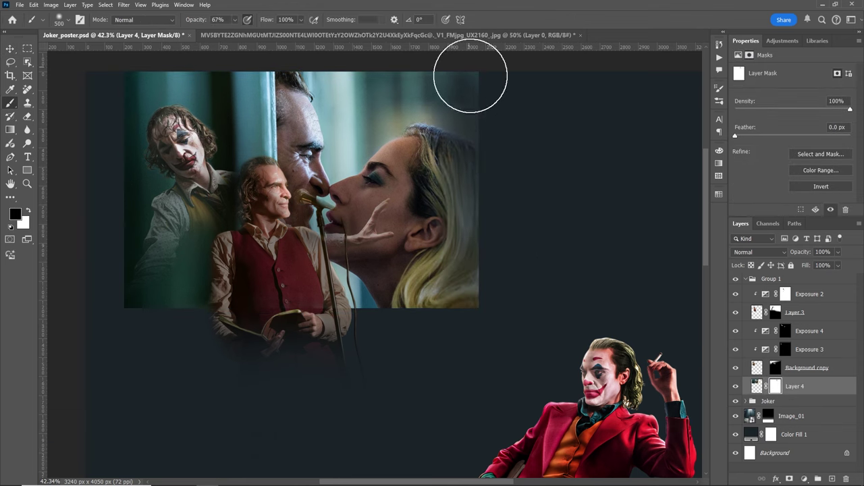
key(bracketright)
key(bracketright)
key(bracketright)
drag(450, 174, 459, 329)
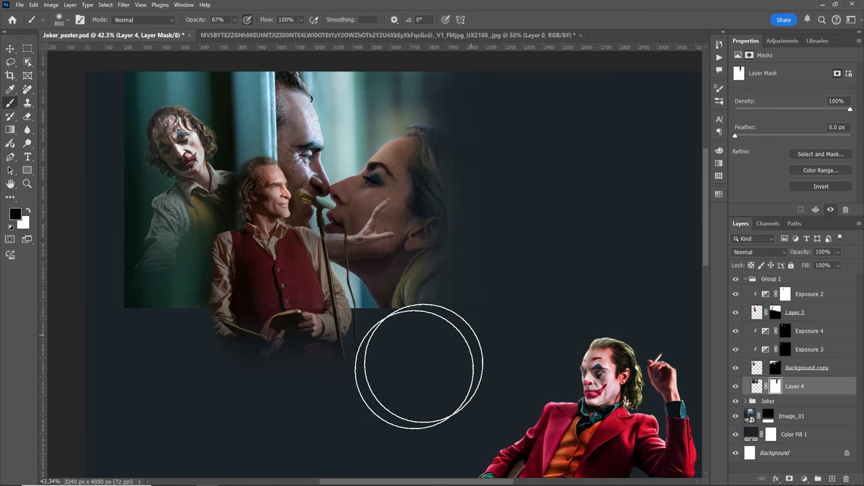
drag(392, 358, 347, 333)
key(bracketleft)
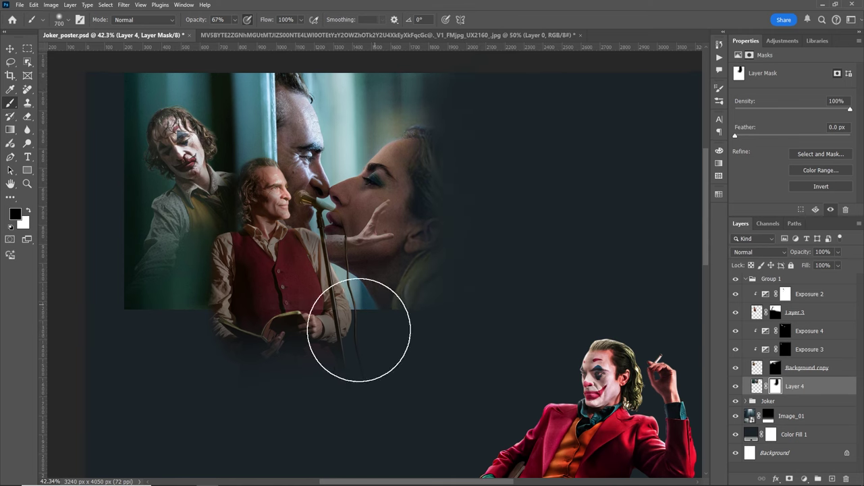
key(bracketleft)
key(bracketleft)
Fade the photo's hard left edge, then zoom out to check the whole poster.
mouse_move(110, 318)
mouse_down()
mouse_move(127, 100)
mouse_move(117, 341)
mouse_move(171, 297)
mouse_up()
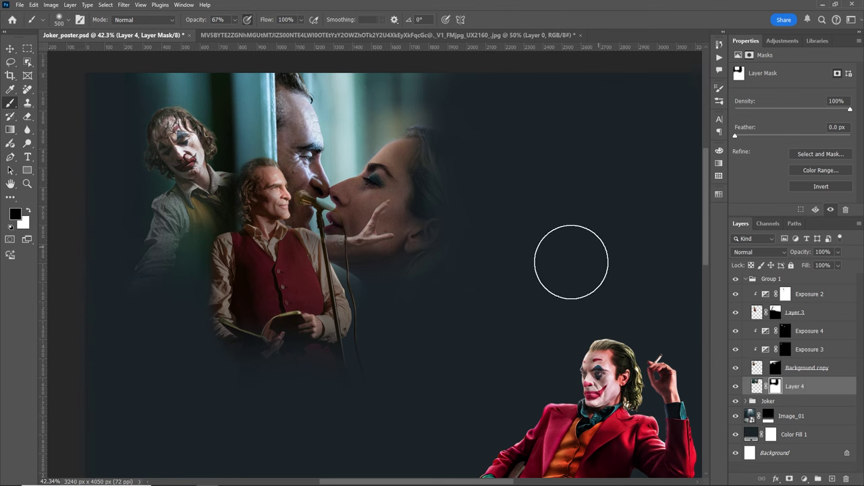
scroll(531, 187, up, 2)
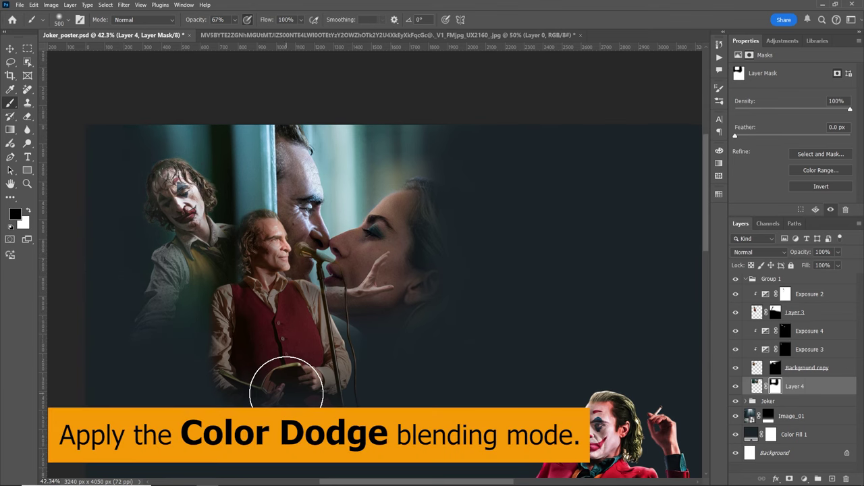
key(z)
drag(473, 240, 415, 239)
key(b)
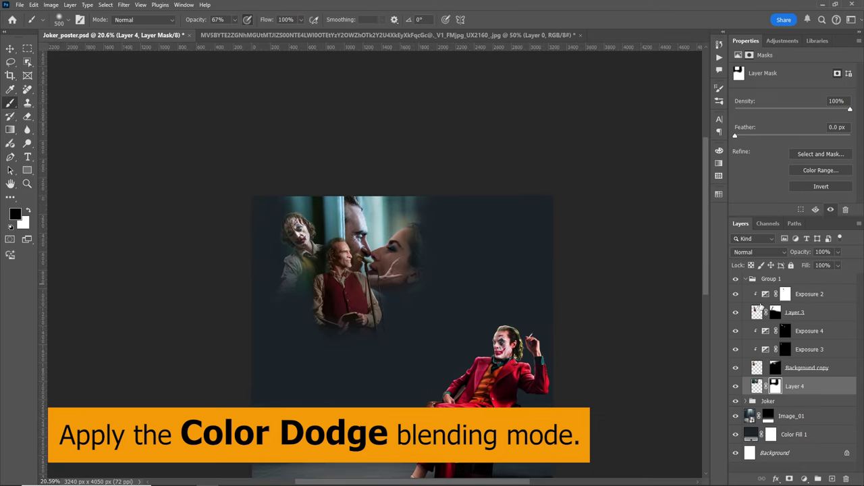
Set Layer 4's blend mode to Color Dodge.
click(783, 253)
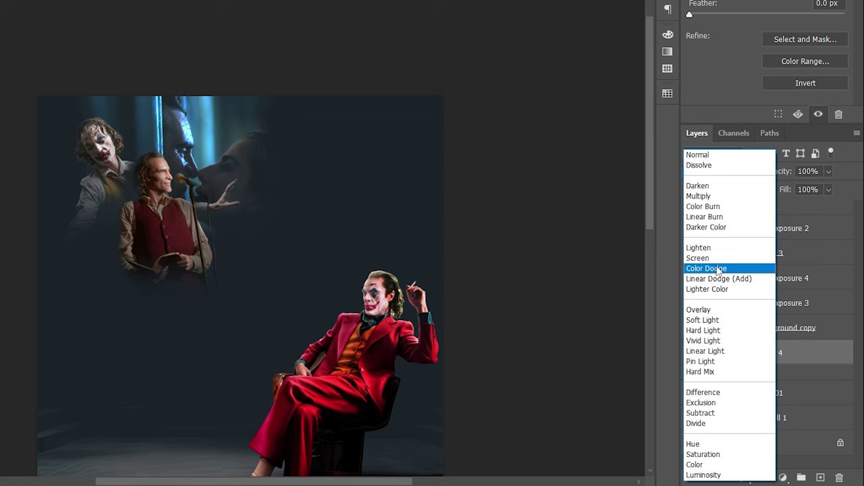
click(718, 270)
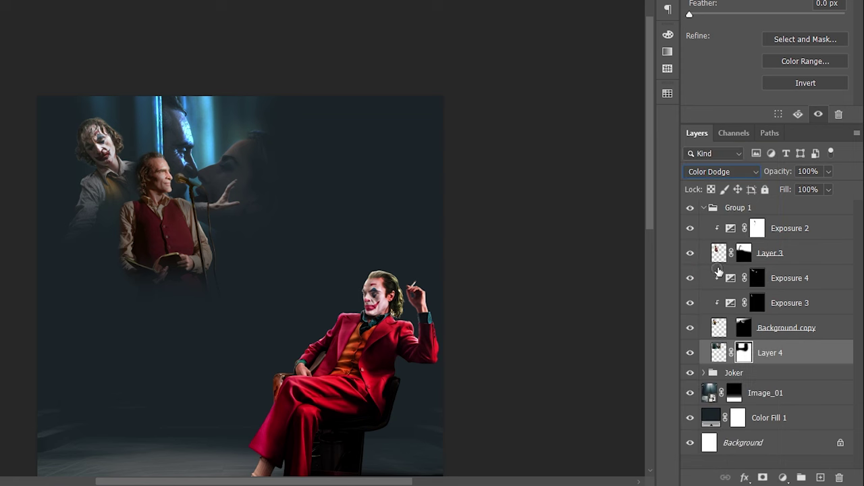
click(827, 233)
Clip the Exposure 5 adjustment to the face photo on Layer 4.
shift+click(810, 372)
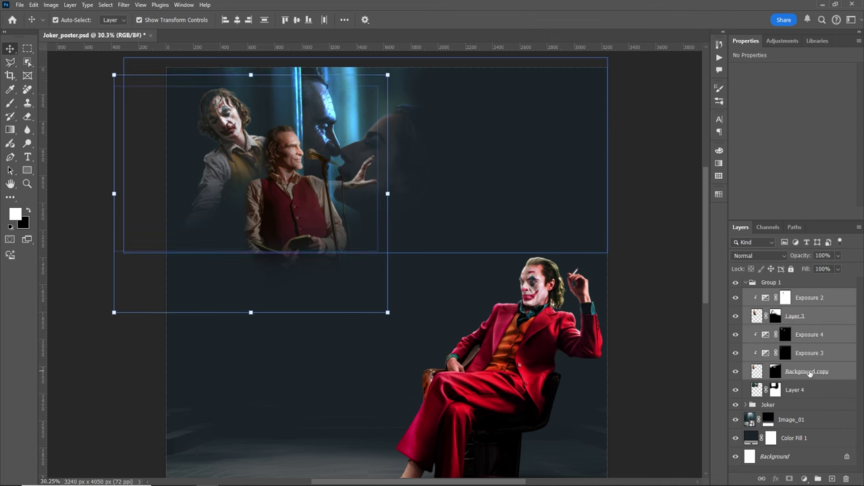
click(795, 391)
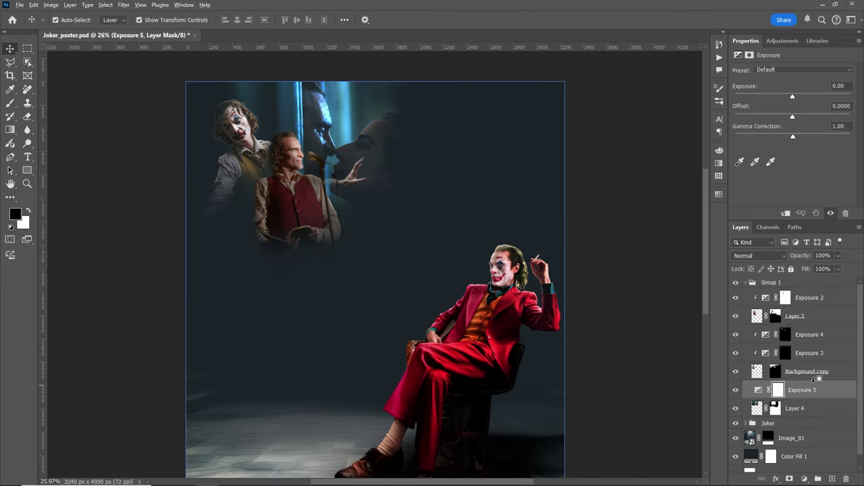
drag(355, 130, 407, 135)
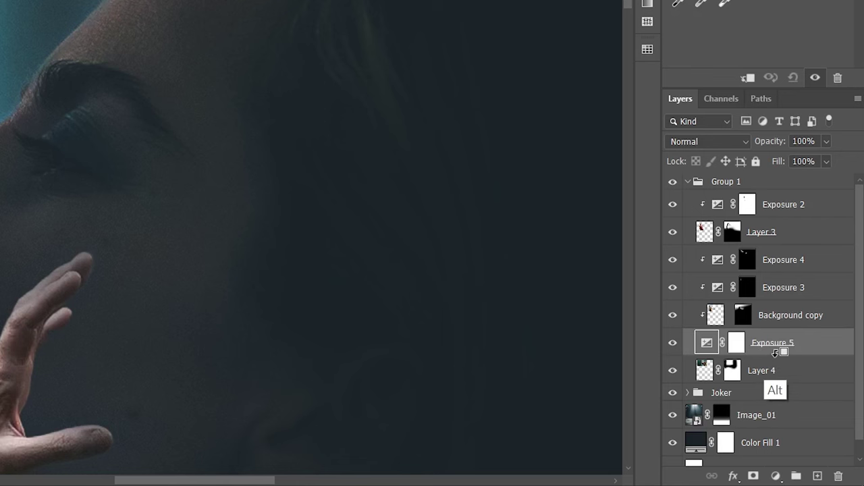
alt+click(775, 353)
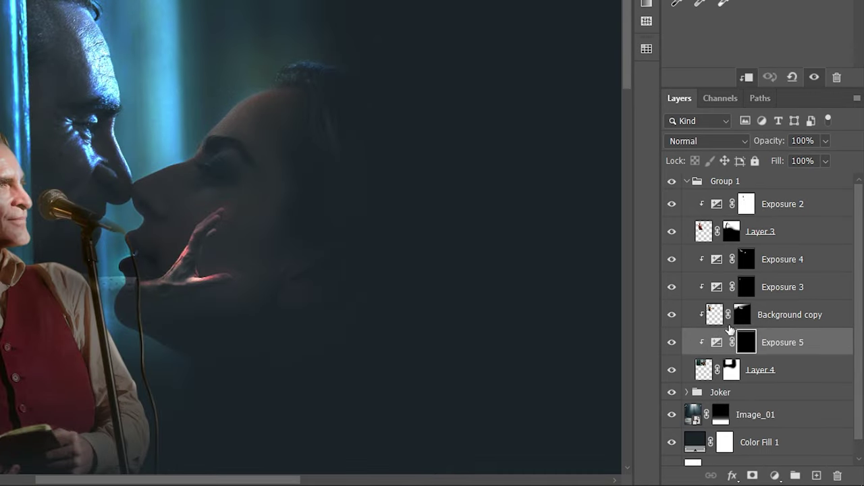
Release Background copy's clipping and clip Exposures 3 and 4 to the layer below.
click(711, 324)
alt+click(750, 329)
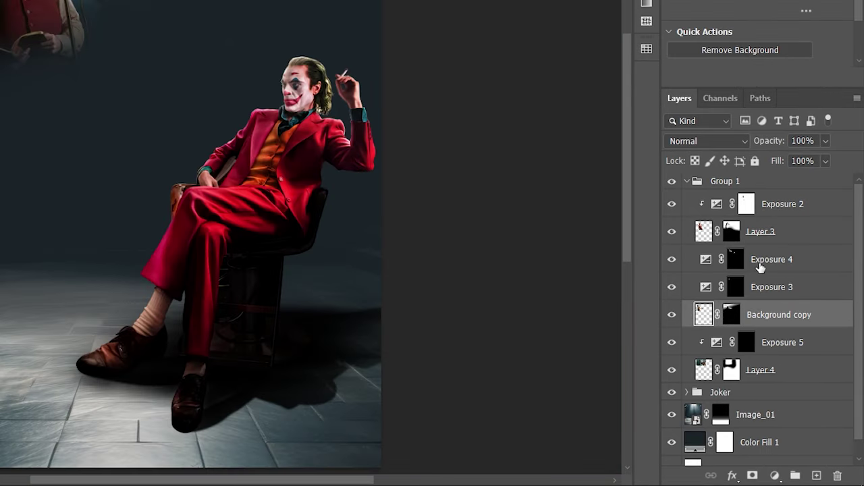
click(760, 268)
shift+click(761, 287)
alt+click(761, 301)
alt+click(761, 272)
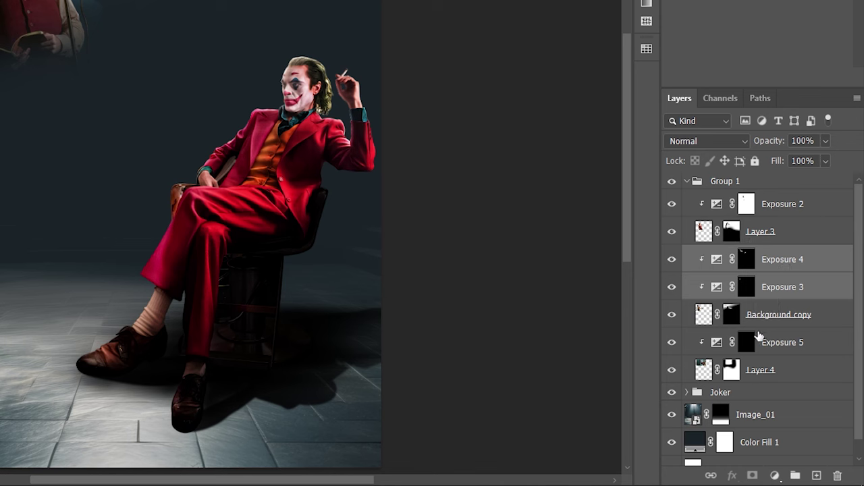
Paint a soft light rim along the woman's forehead on the Exposure 5 mask.
click(746, 343)
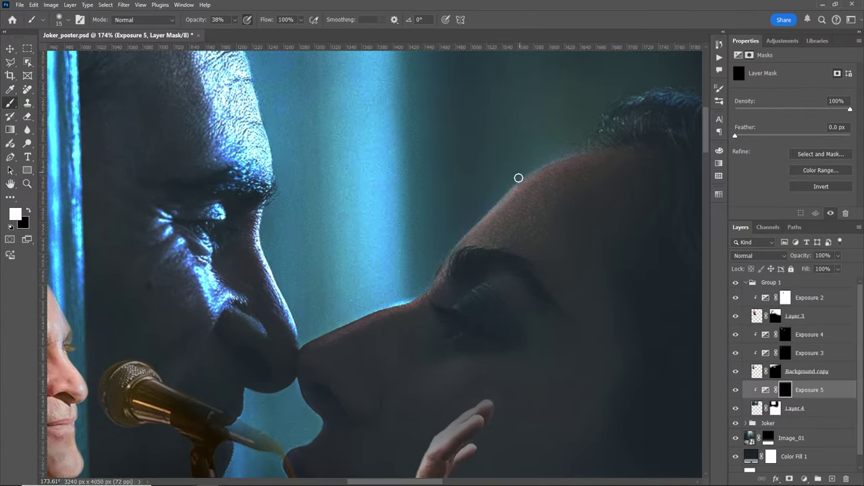
key(bracketright)
drag(519, 178, 469, 267)
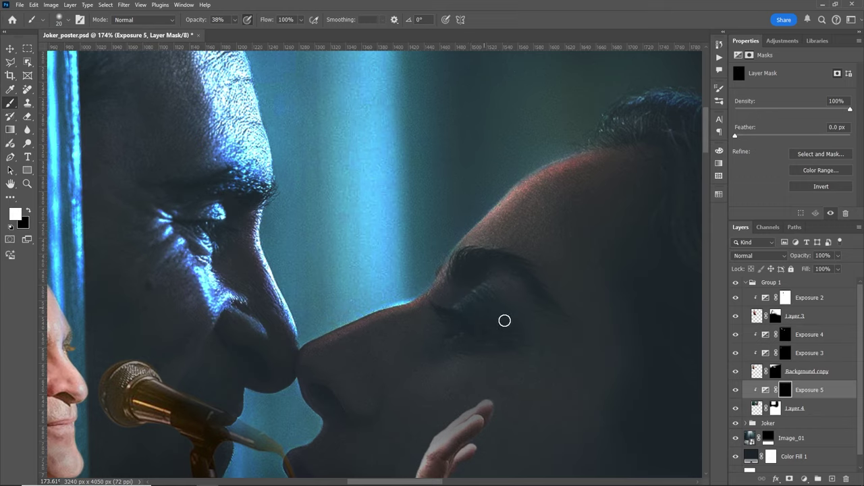
scroll(332, 278, down, 2)
scroll(387, 358, down, 2)
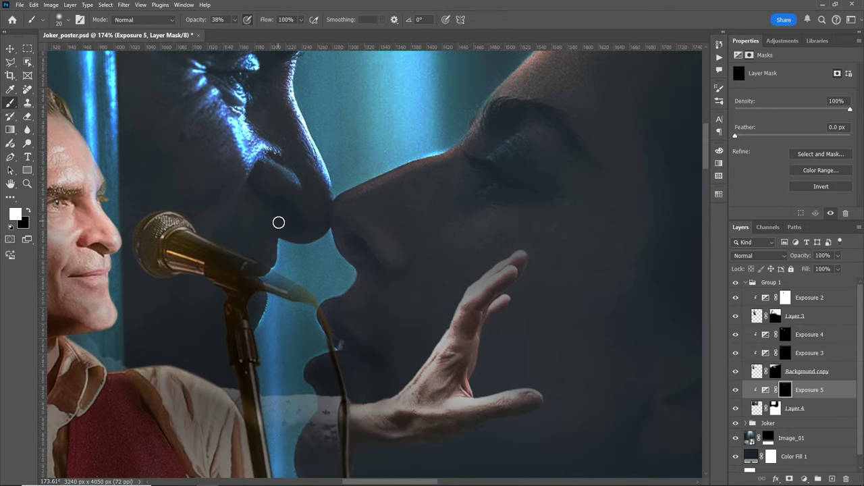
scroll(353, 224, up, 3)
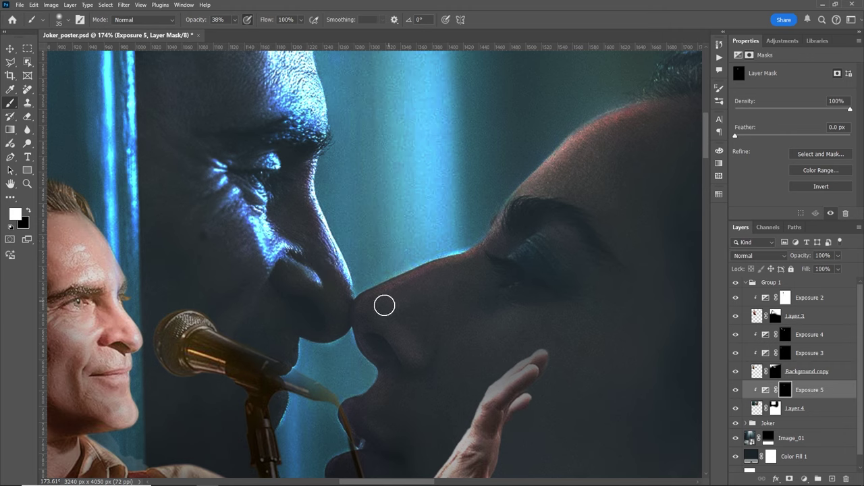
drag(642, 128, 476, 285)
drag(397, 316, 402, 252)
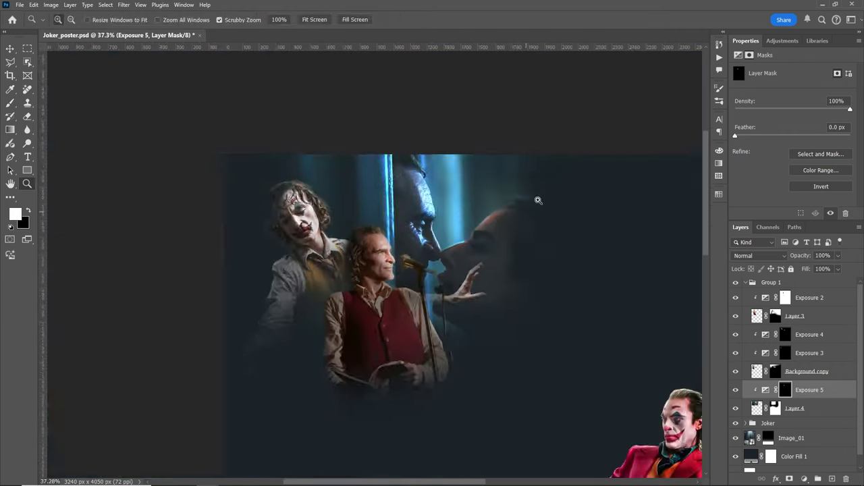
Set brush opacity to 30% and drag the zombie-hands window photo into the poster.
key(x)
key(3)
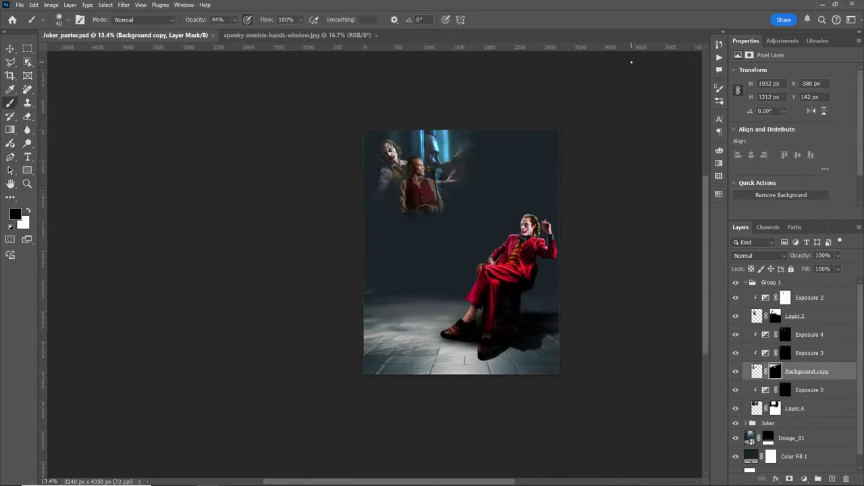
click(745, 283)
click(773, 298)
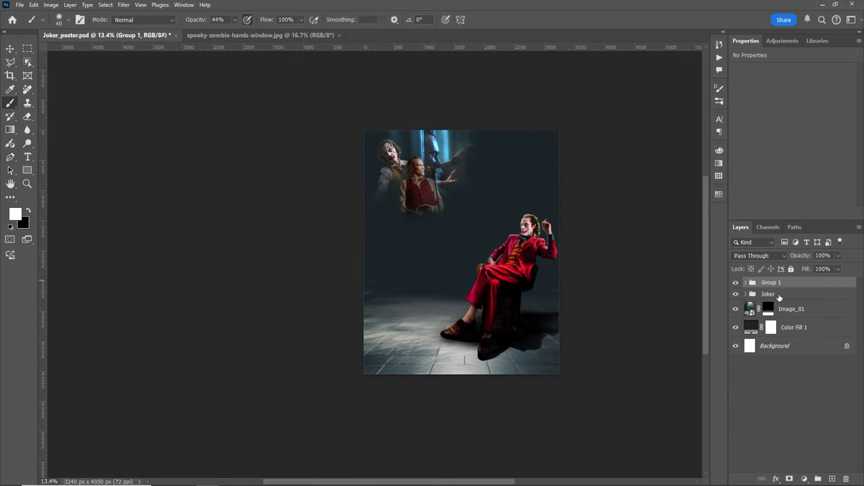
key(ctrl+Tab)
click(10, 48)
drag(371, 270, 532, 226)
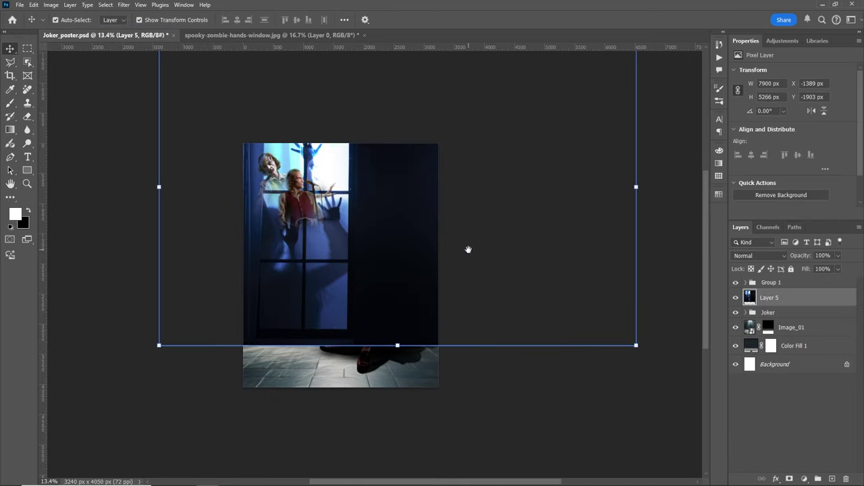
Scale the zombie-hands photo down and position it over the upper canvas.
drag(636, 345, 533, 178)
drag(405, 108, 320, 224)
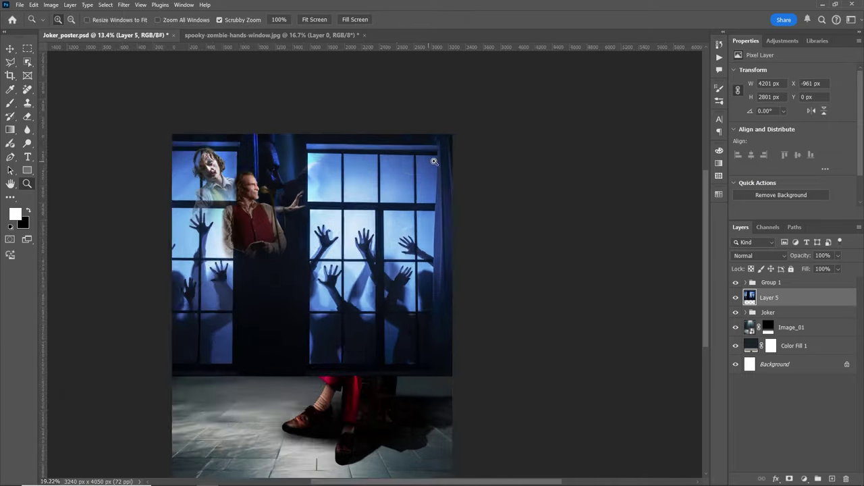
drag(473, 184, 538, 185)
key(ctrl+0)
key(ctrl+t)
drag(212, 367, 241, 331)
drag(378, 243, 405, 247)
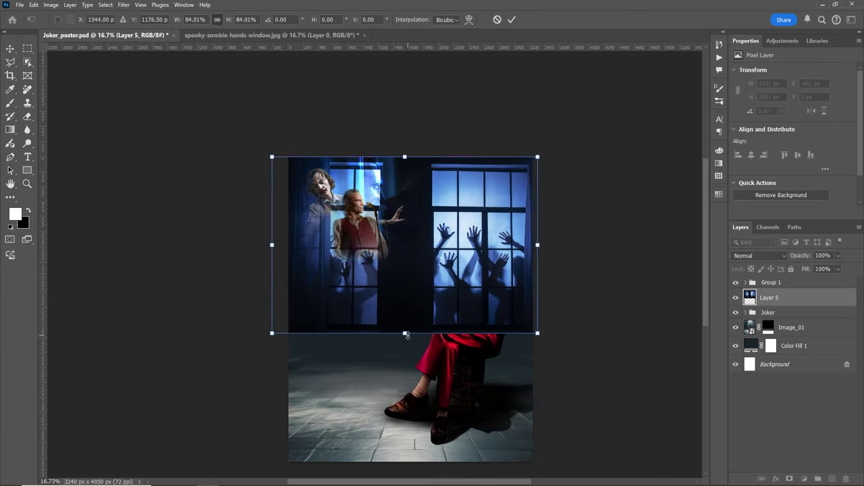
key(Return)
Move the photo below the Joker group and fade its left side with a masked gradient.
drag(769, 297, 803, 324)
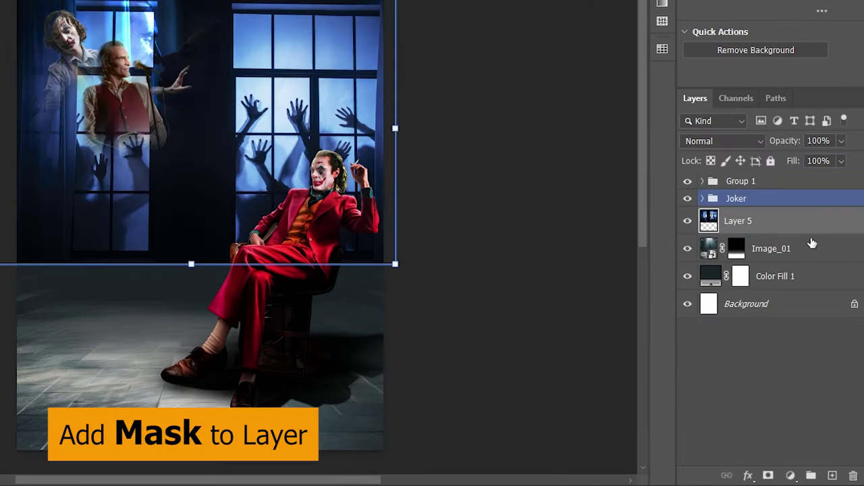
click(763, 226)
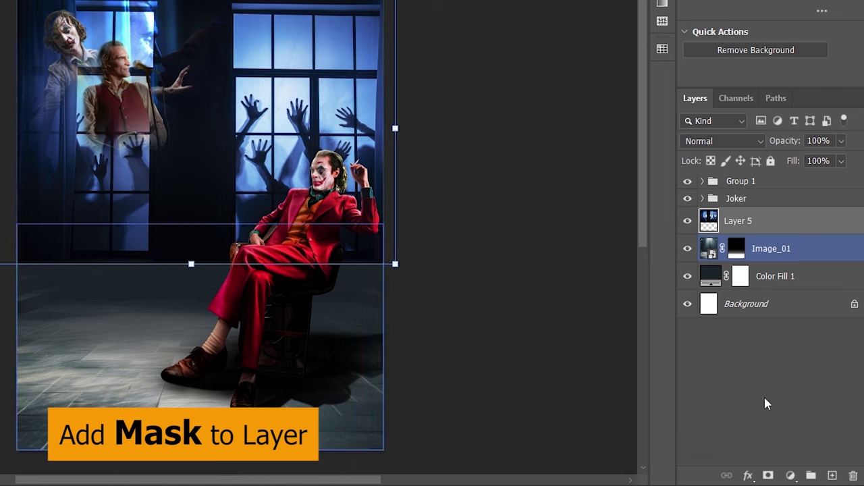
click(768, 475)
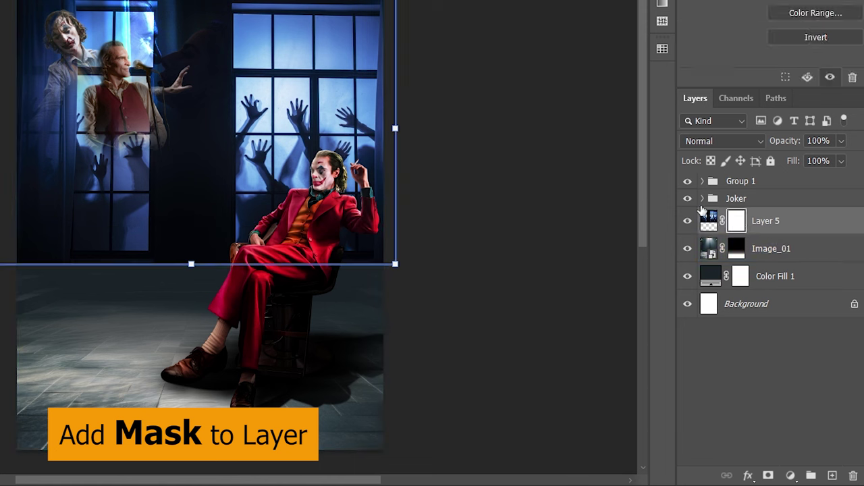
key(Return)
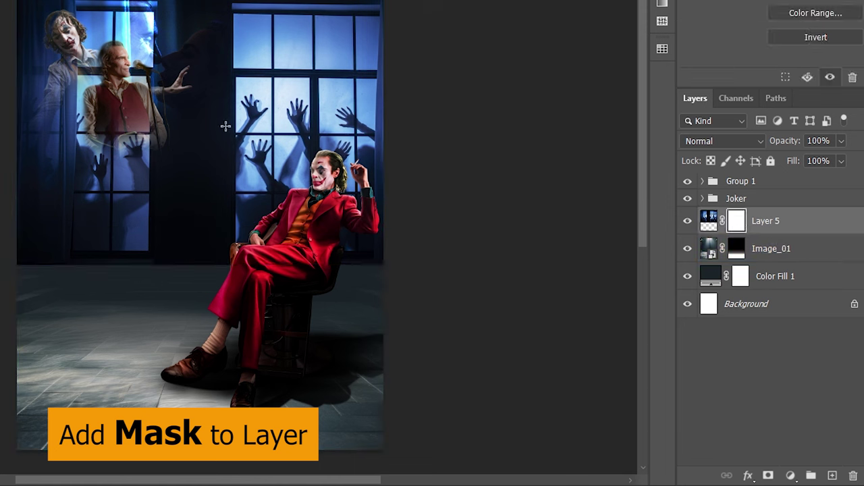
drag(241, 127, 159, 128)
drag(242, 127, 294, 135)
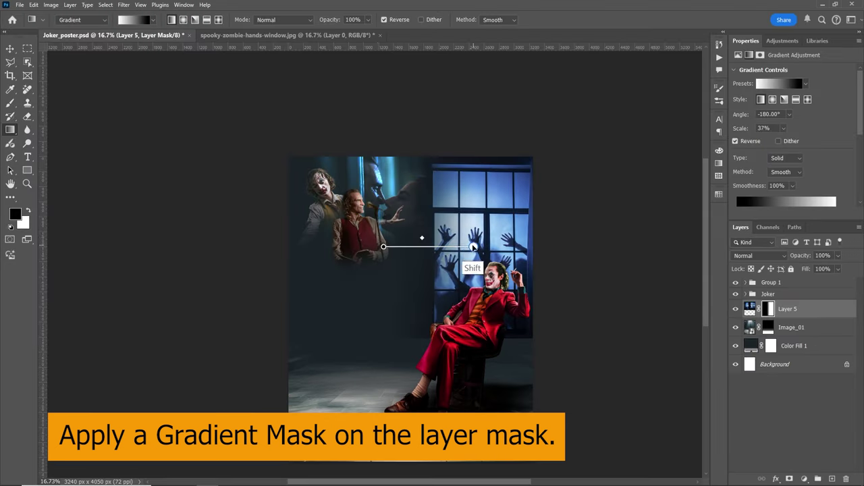
drag(383, 246, 405, 251)
scroll(462, 280, up, 2)
Enlarge the window photo toward the top-right corner.
key(b)
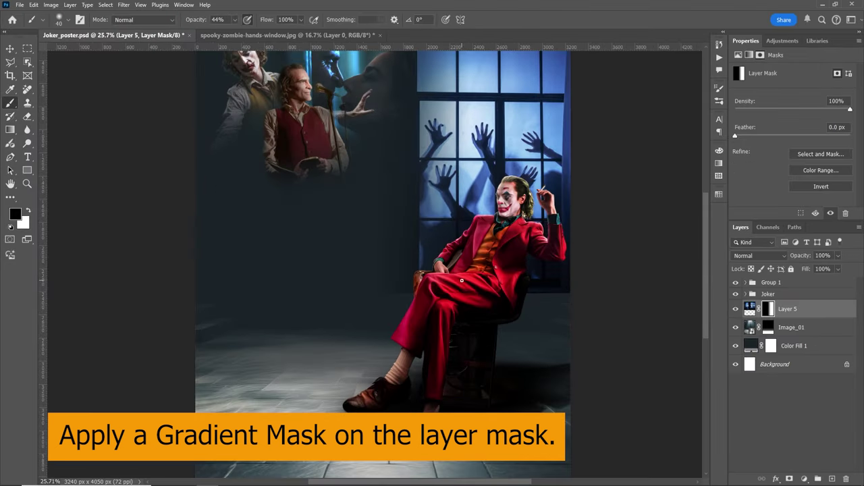
key(bracketright)
key(bracketright)
key(bracketright)
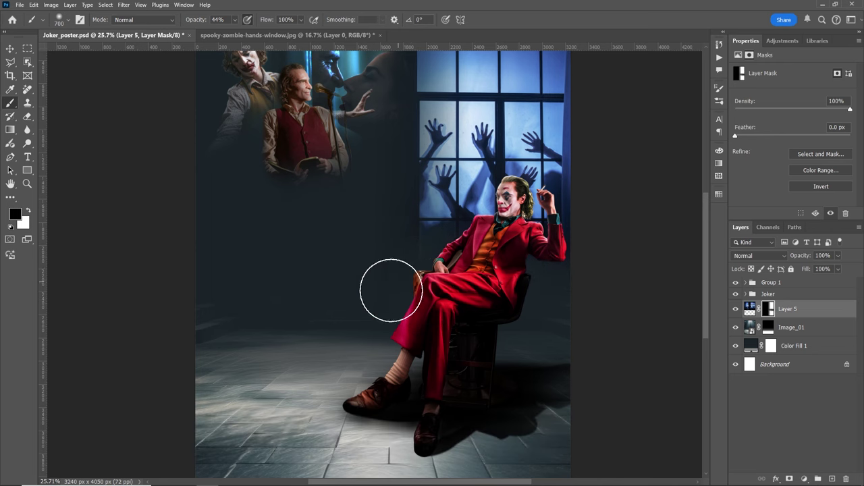
key(bracketright)
key(bracketright)
key(bracketright)
scroll(435, 271, down, 3)
scroll(378, 304, up, 4)
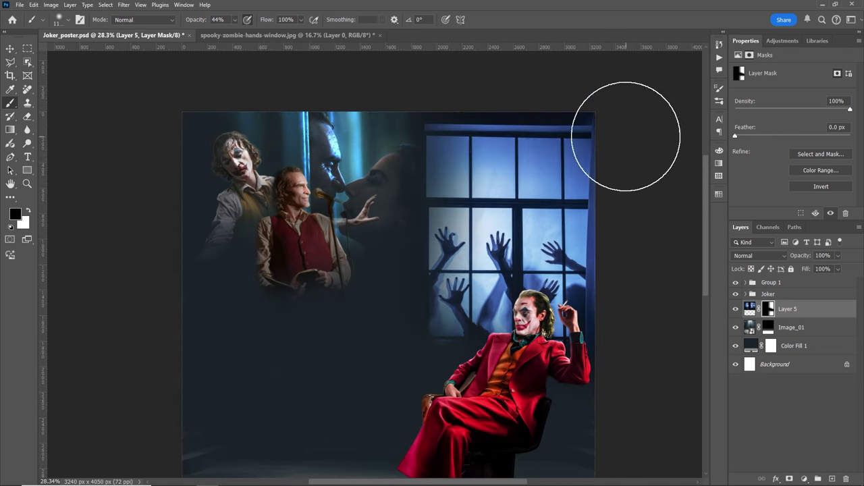
scroll(572, 401, down, 3)
key(ctrl+t)
drag(543, 145, 555, 133)
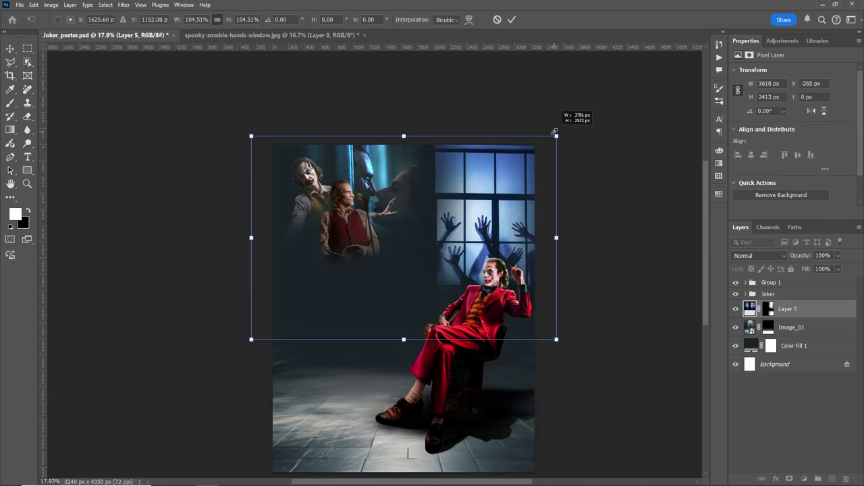
click(511, 21)
Select the man with the microphone directly on the canvas.
scroll(405, 270, up, 2)
key(v)
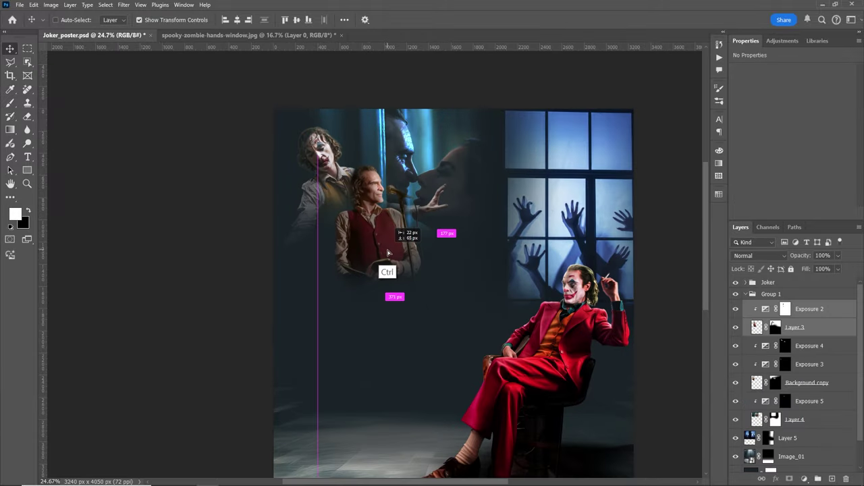
drag(393, 224, 394, 252)
ctrl+click(662, 274)
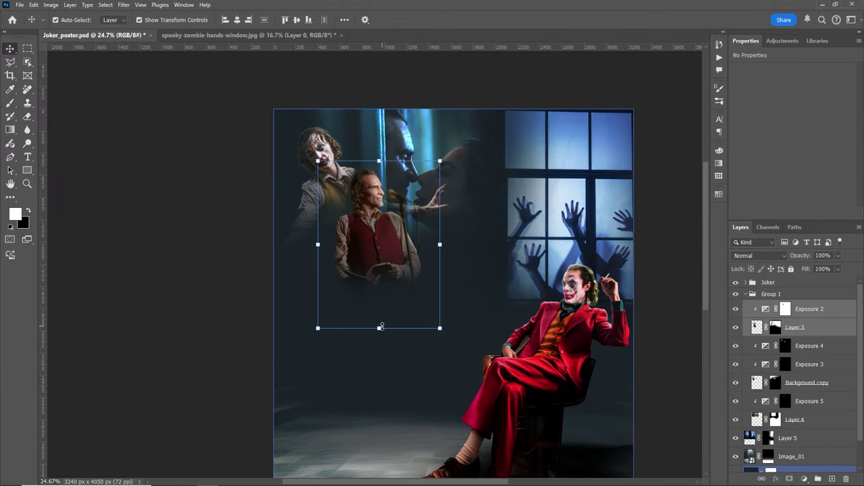
Scale the microphone man on Layer 3 to about 96% and shift him right.
drag(379, 328, 376, 325)
drag(388, 270, 392, 270)
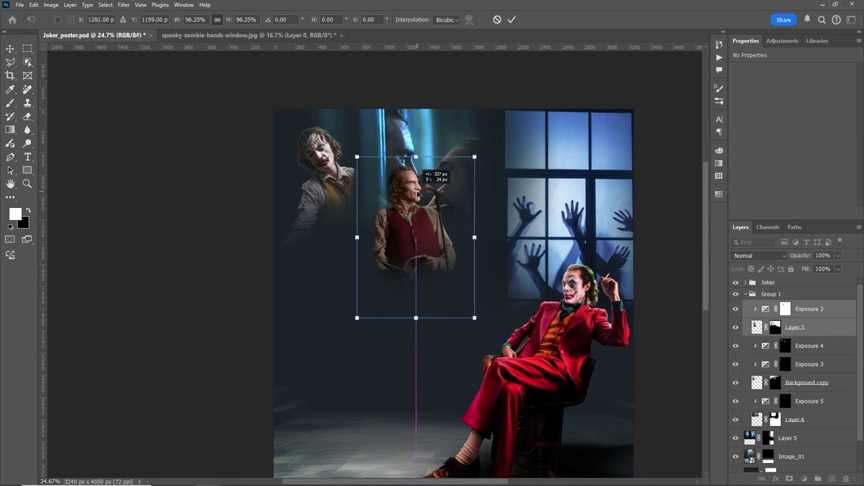
drag(417, 214, 419, 213)
key(Return)
key(z)
click(429, 212)
scroll(429, 212, up, 1)
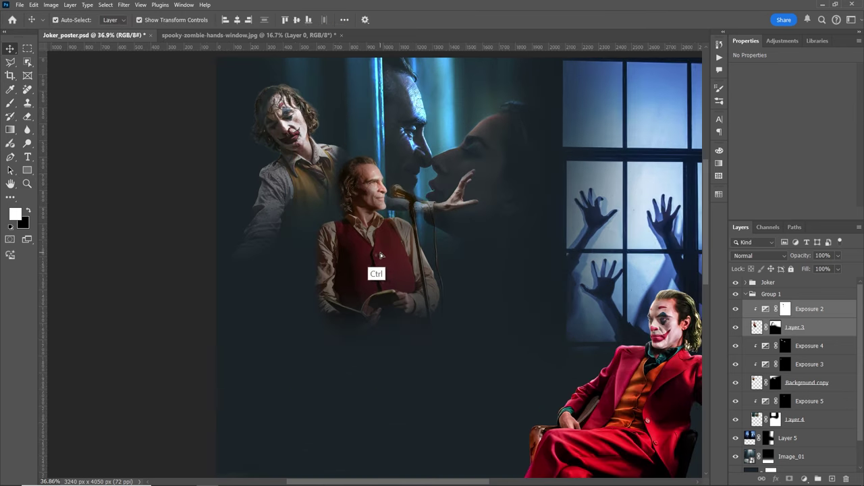
drag(353, 224, 369, 242)
Paint Layer 3's mask to blend the outstretched hand and area below the woman's chin.
click(775, 327)
scroll(463, 193, down, 3)
key(b)
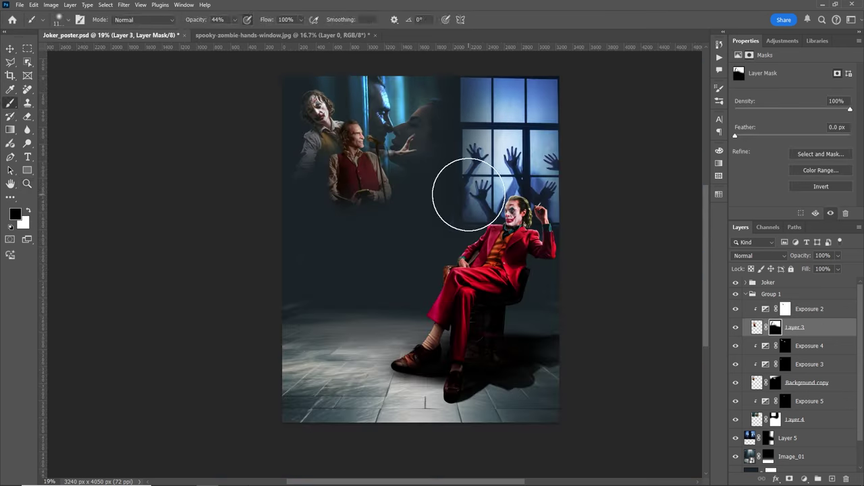
scroll(410, 248, up, 3)
scroll(411, 248, up, 2)
key(bracketleft)
key(bracketleft)
key(bracketleft)
drag(355, 203, 368, 209)
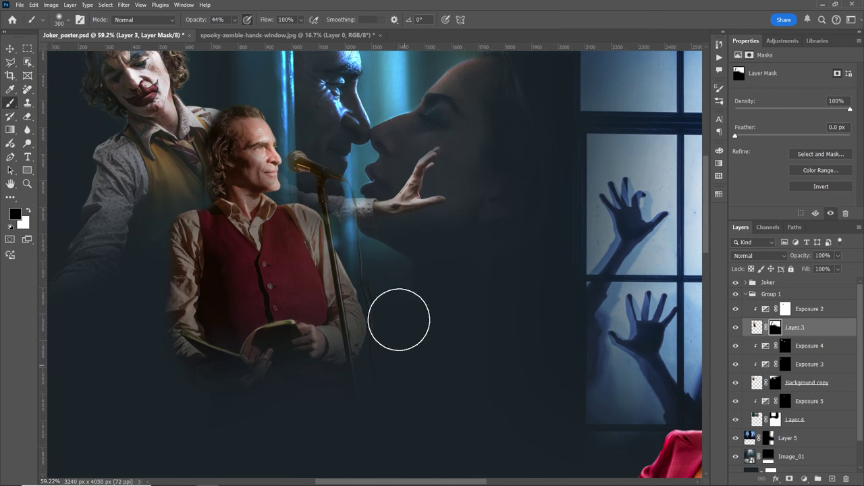
drag(367, 169, 364, 208)
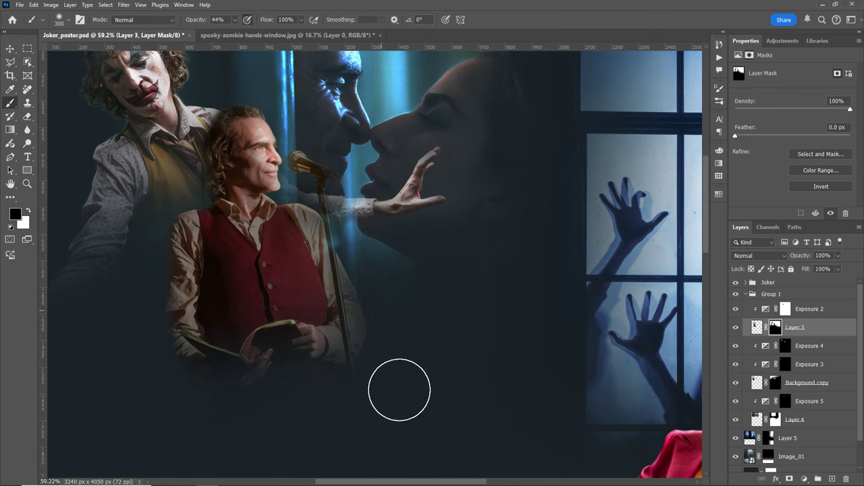
key(bracketleft)
key(bracketleft)
key(x)
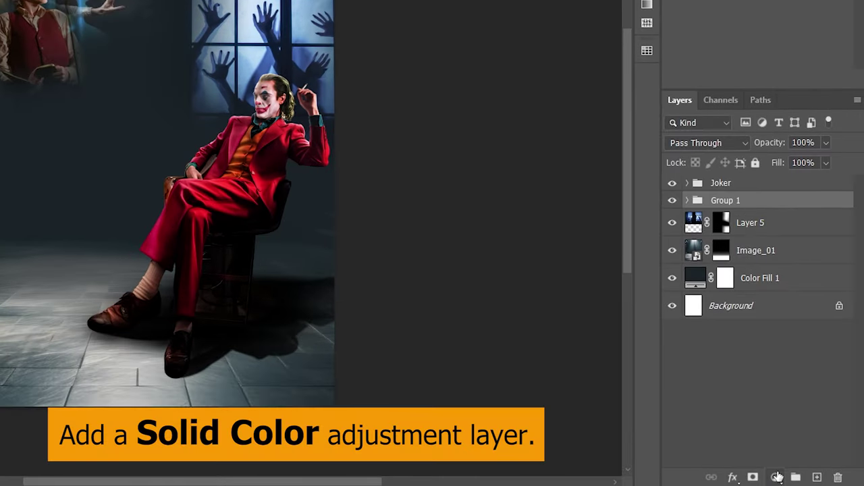
Add a Solid Color fill layer and invert its mask to black.
click(777, 478)
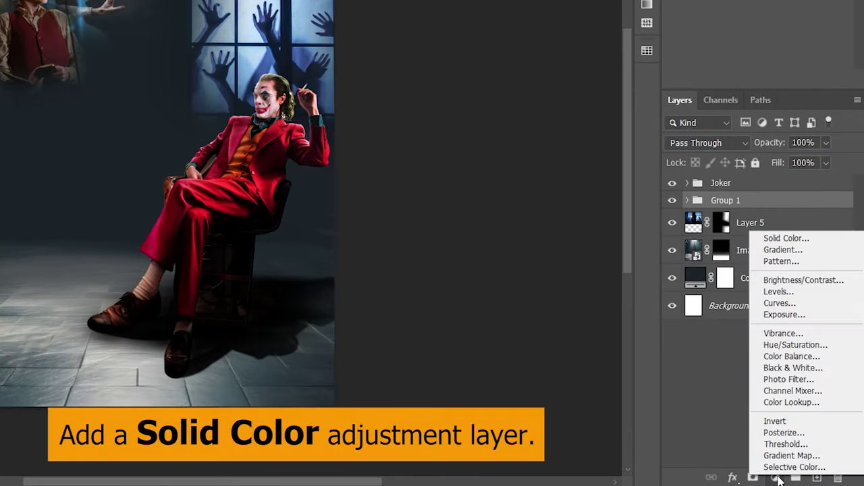
click(787, 237)
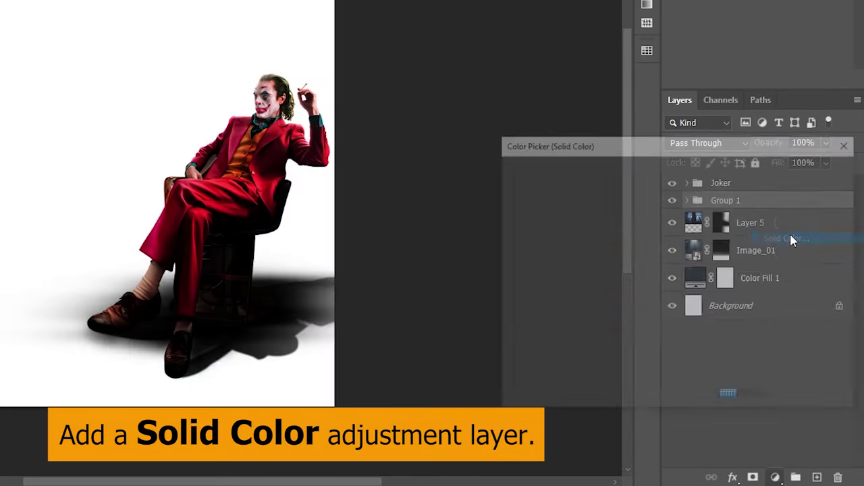
click(692, 324)
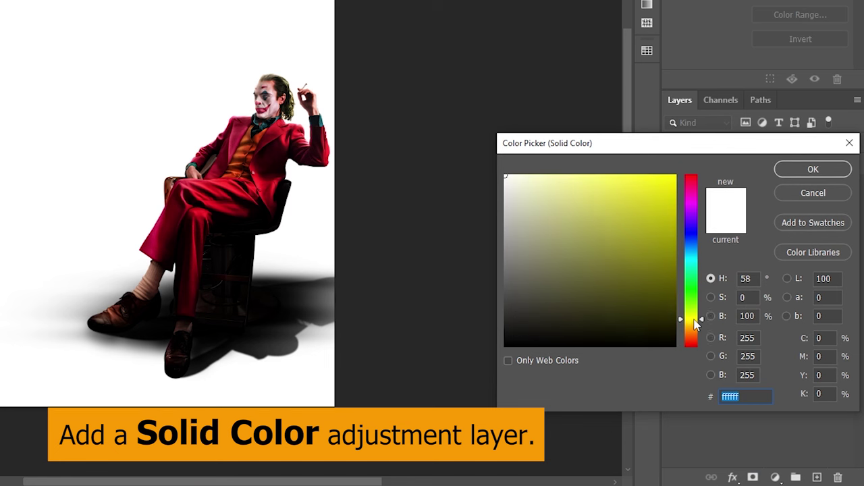
click(667, 311)
drag(668, 296, 670, 181)
click(813, 169)
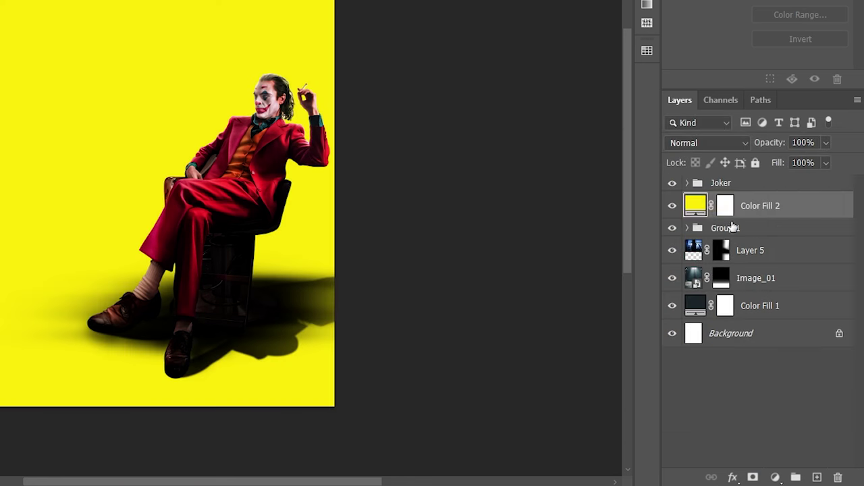
key(ctrl+i)
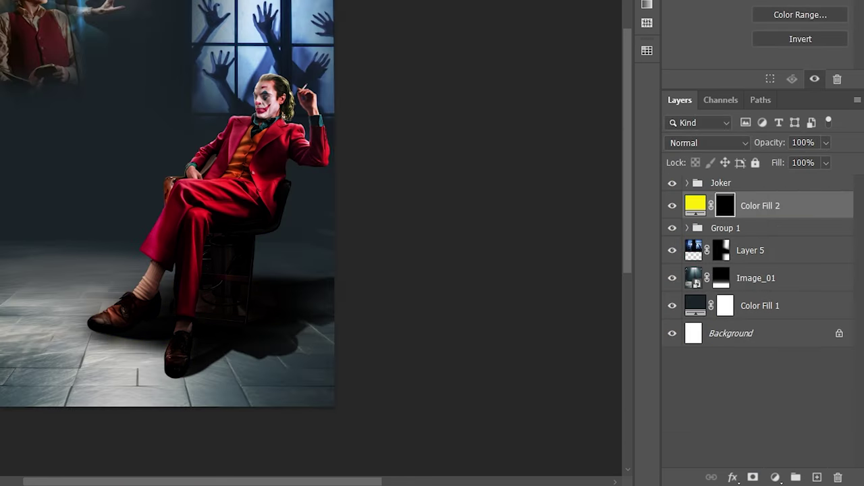
Paint fog across the middle and left of the room with the fog 5 brush.
click(68, 26)
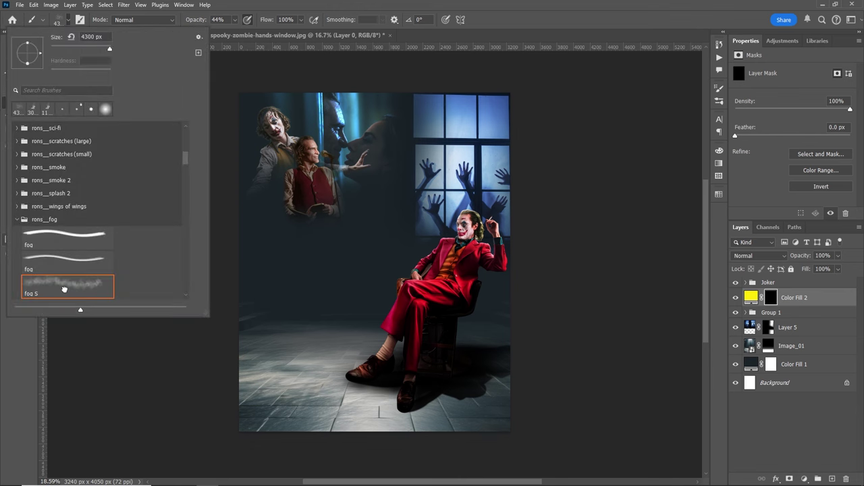
double_click(65, 289)
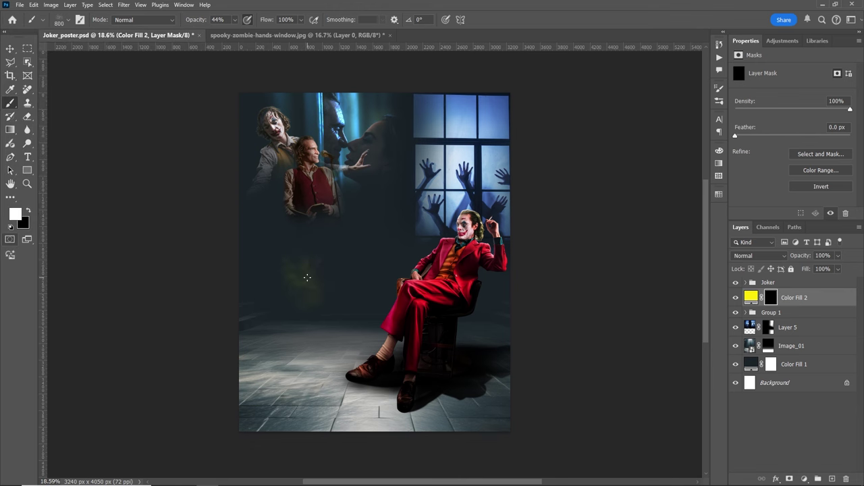
click(373, 268)
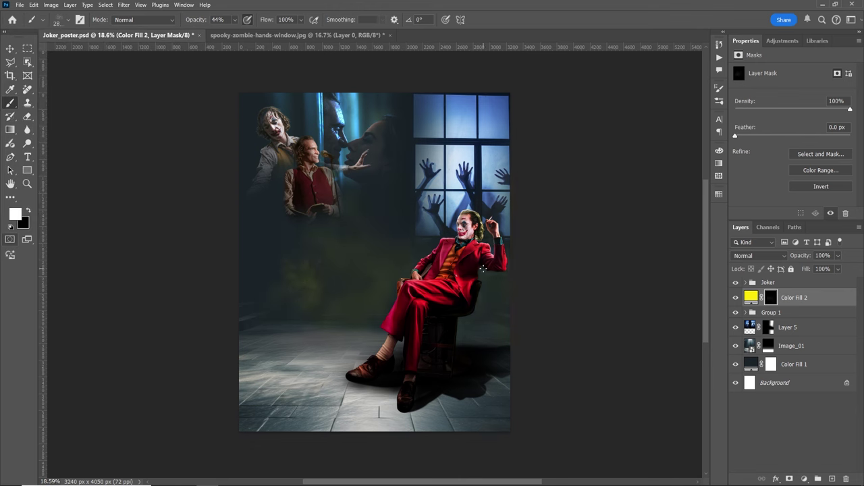
click(249, 275)
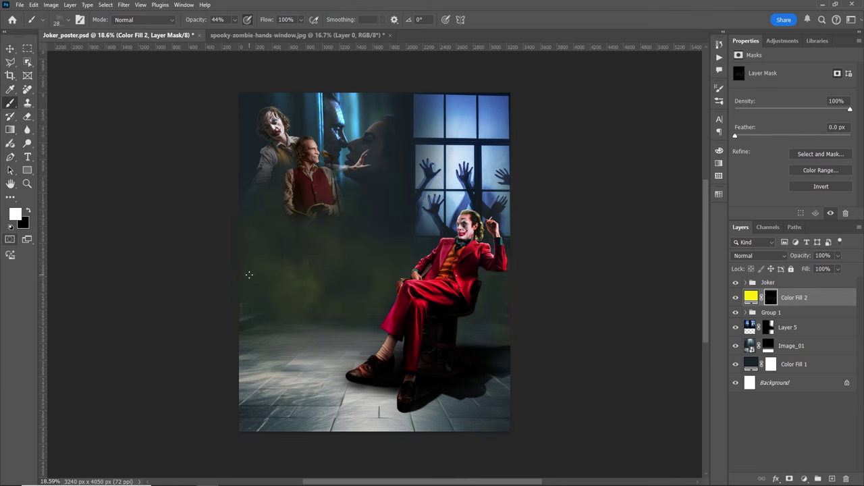
Change the fill layer's colour to near-white f0f3f0.
double_click(750, 298)
click(748, 324)
click(748, 353)
click(625, 282)
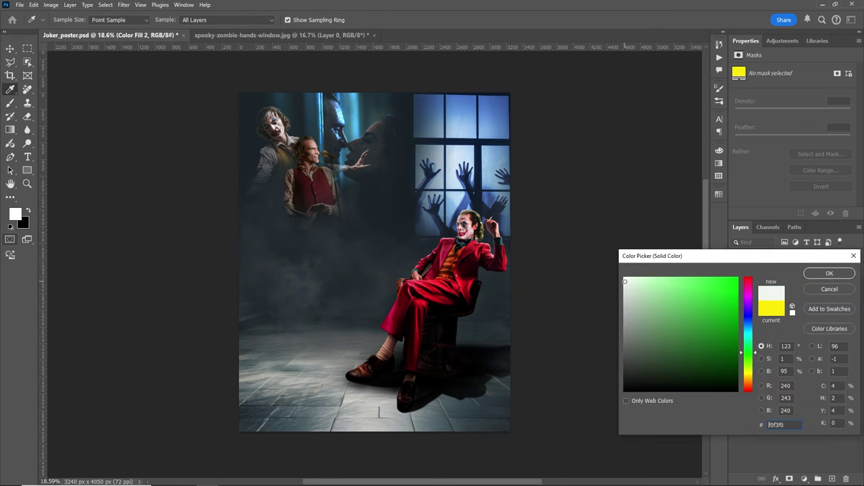
click(842, 275)
Feather the fog mask 22.1 px, then place and scale the clown mask on the floor.
drag(781, 139, 786, 141)
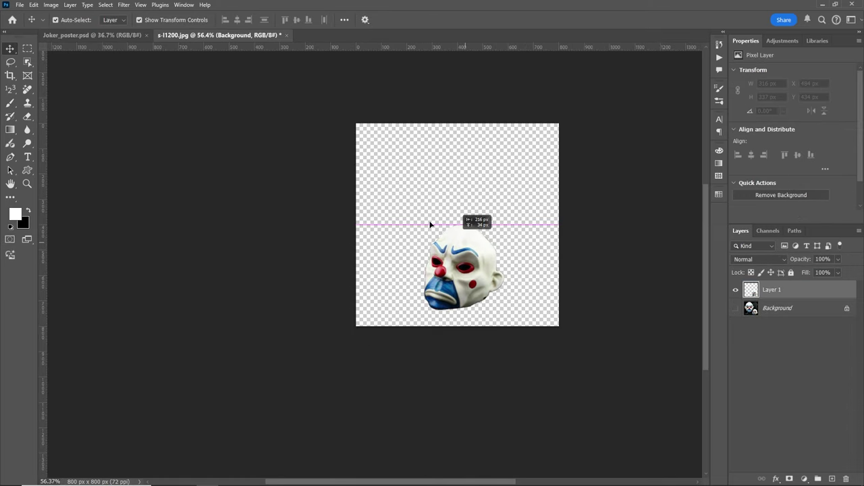
drag(430, 224, 166, 79)
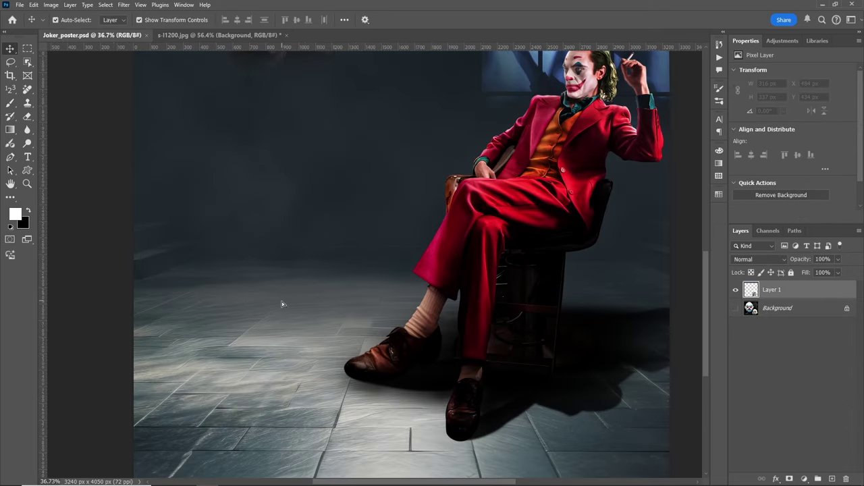
drag(282, 304, 282, 303)
scroll(283, 304, down, 2)
drag(283, 243, 553, 378)
key(ctrl+t)
drag(571, 344, 581, 339)
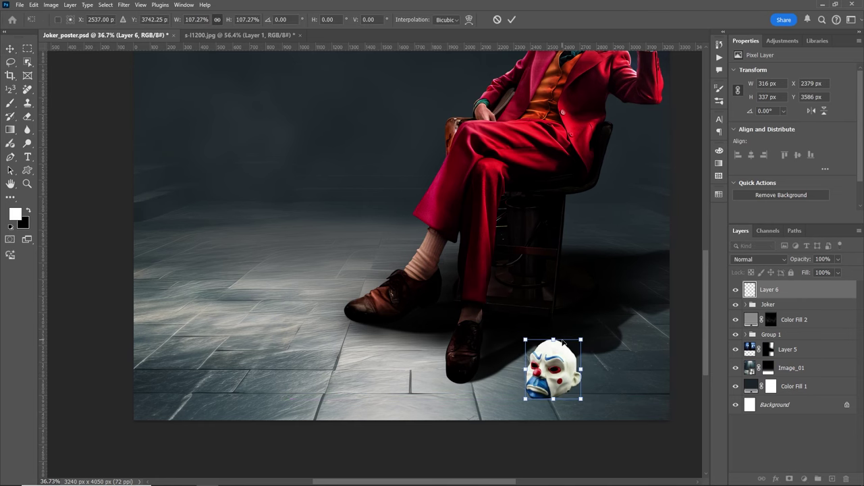
click(512, 20)
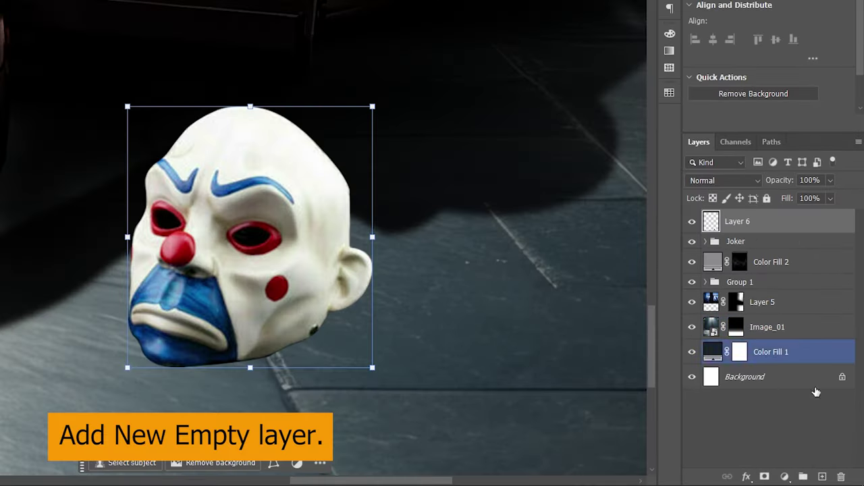
Add a new layer below the clown mask and paint a black shadow beneath it.
click(823, 476)
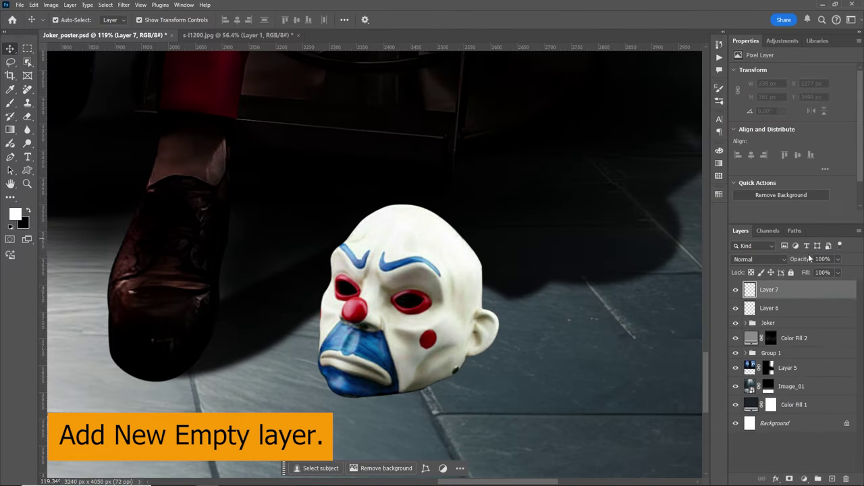
drag(799, 292, 799, 313)
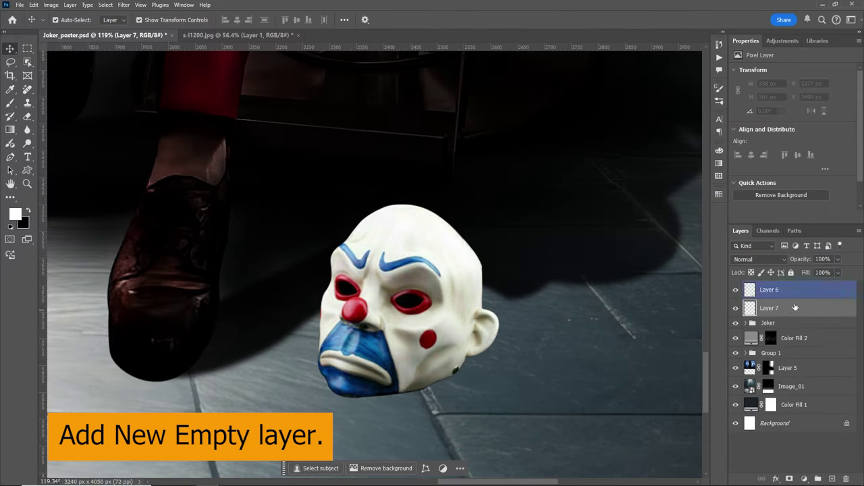
click(12, 103)
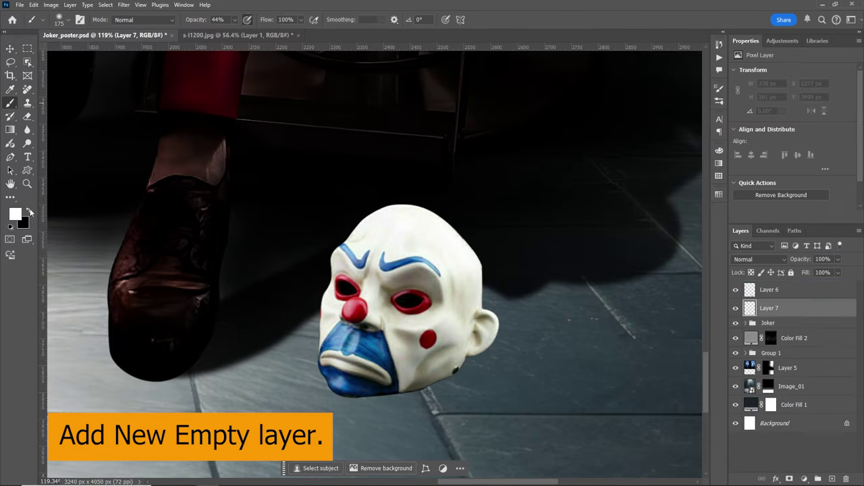
click(71, 20)
click(222, 19)
text(100)
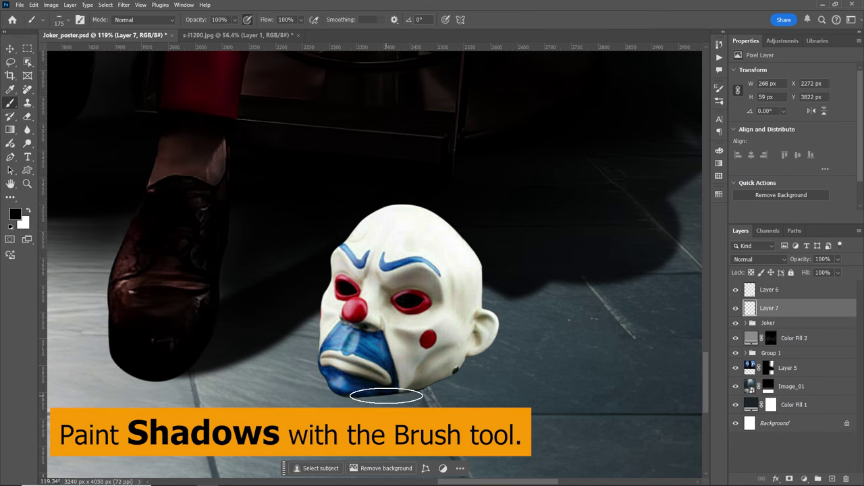
drag(386, 401, 530, 386)
key(bracketright)
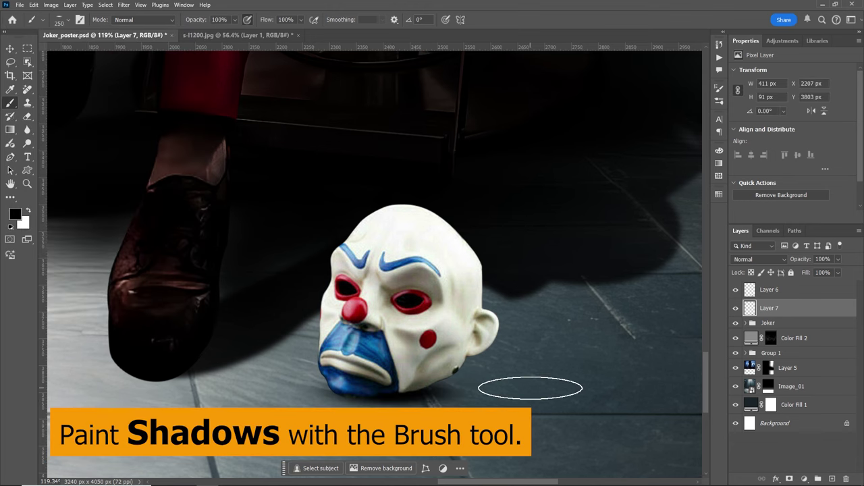
key(bracketright)
key(bracketright)
key(z)
scroll(500, 330, down, 5)
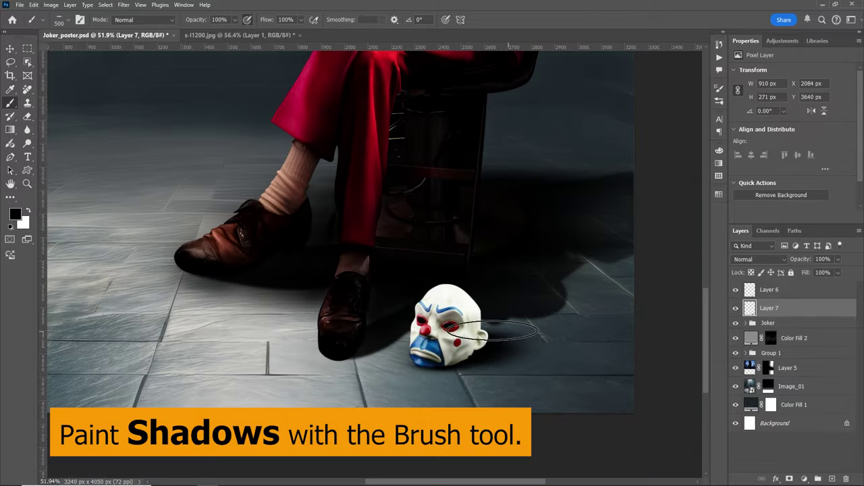
scroll(513, 325, down, 3)
Add an Exposure adjustment clipped to the clown mask layer, with exposure -2.03 and gamma 0.58.
click(790, 296)
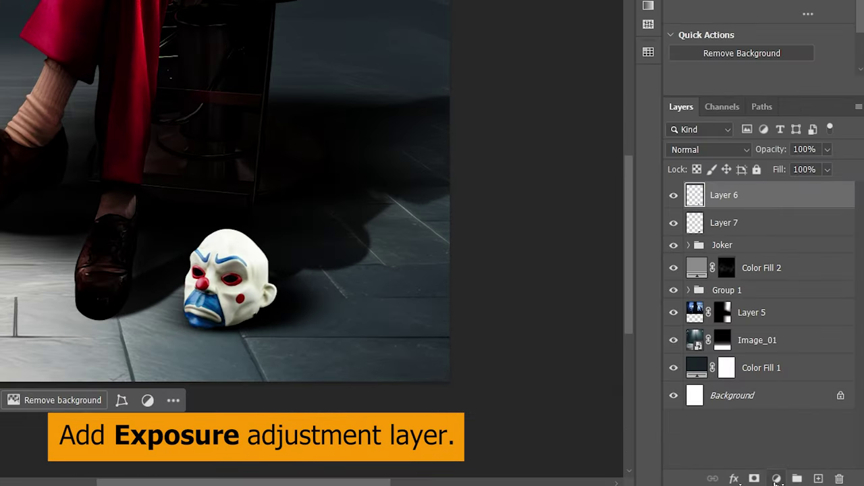
click(776, 479)
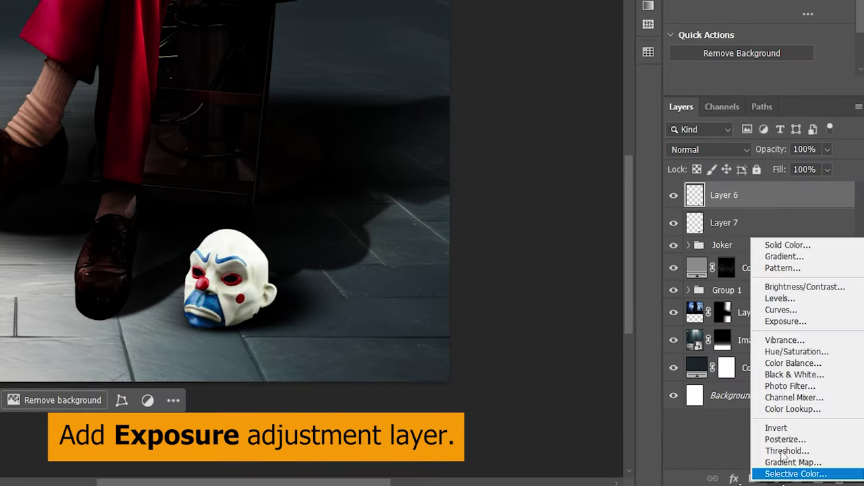
click(798, 322)
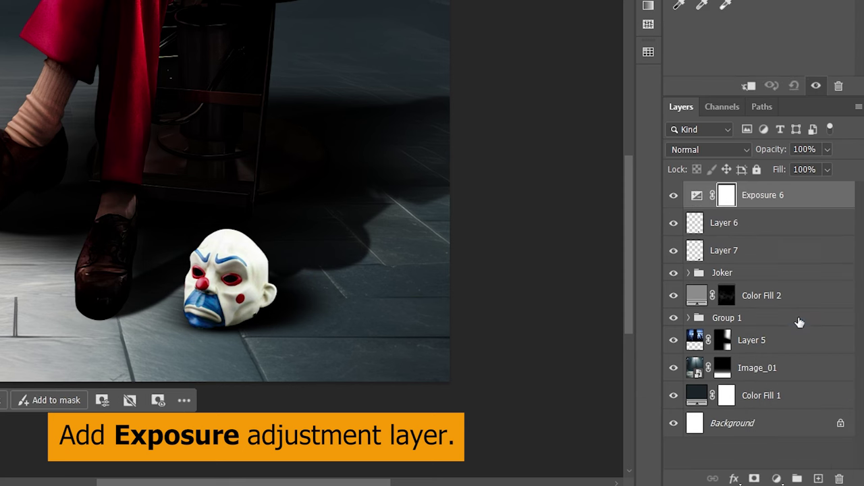
alt+click(751, 208)
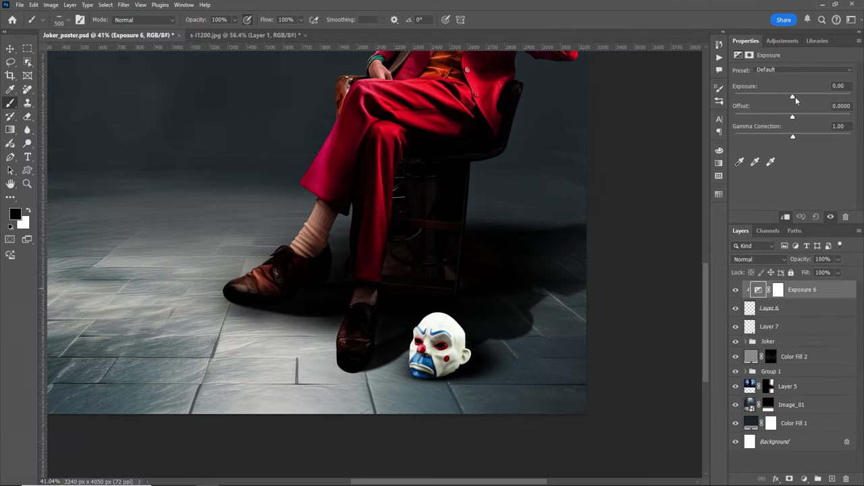
drag(792, 97, 775, 96)
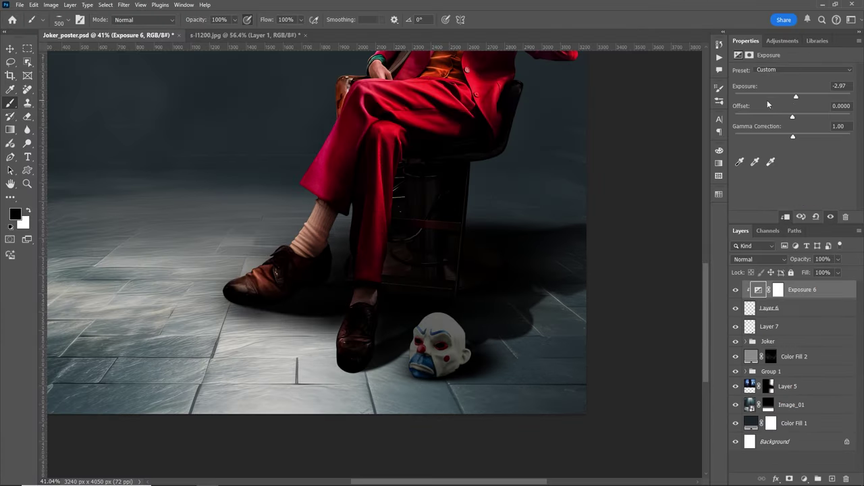
click(803, 136)
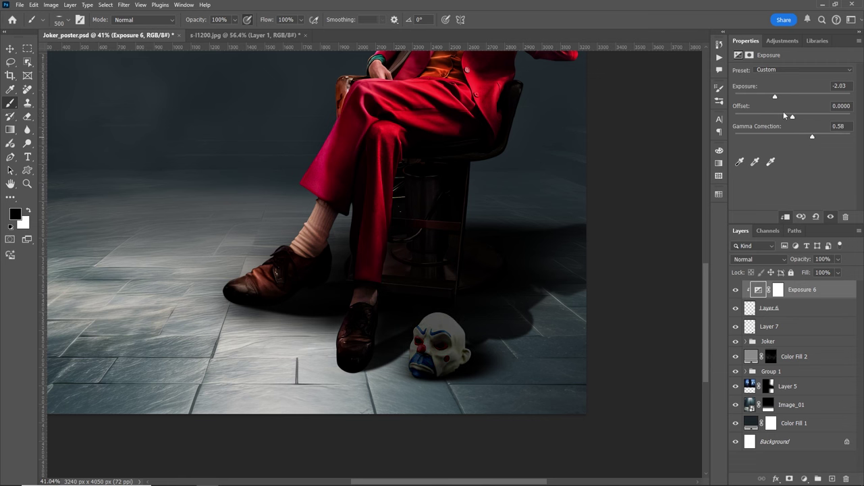
Paint on the Exposure mask with a low-opacity brush to brighten parts of the clown's face.
click(778, 289)
click(735, 290)
scroll(439, 314, up, 3)
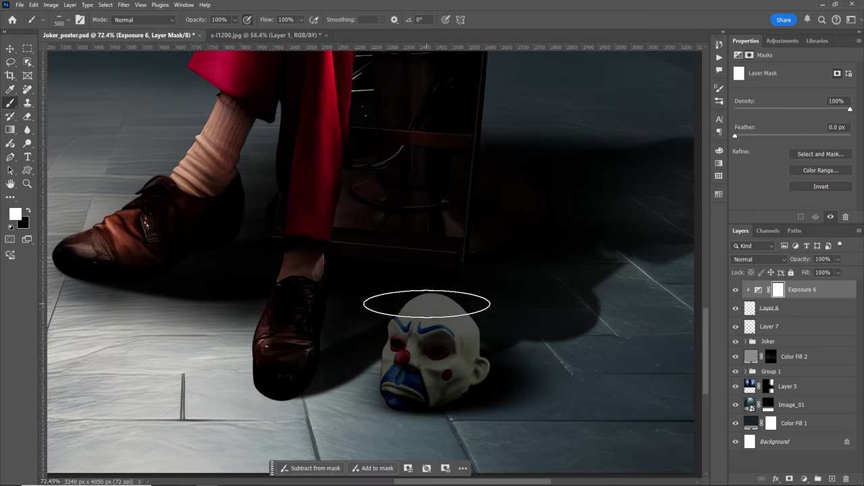
click(65, 23)
scroll(383, 309, up, 3)
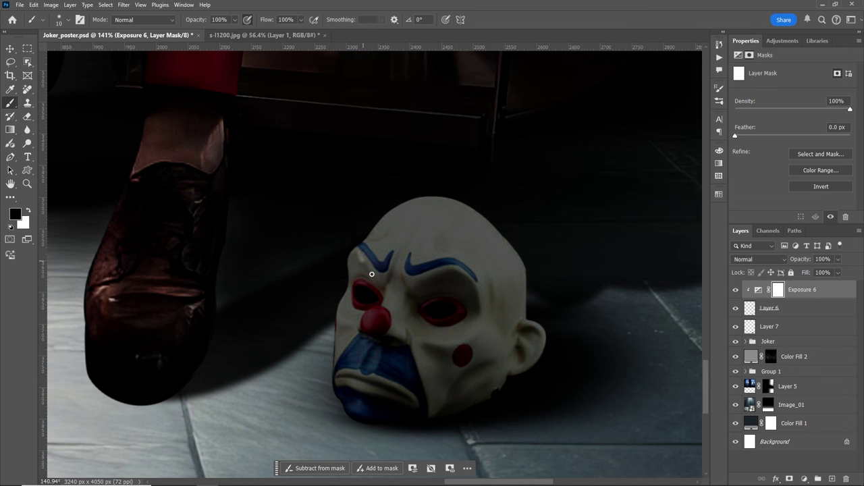
key(0)
key(3)
key(bracketright)
key(bracketright)
mouse_move(439, 207)
mouse_down()
mouse_move(344, 266)
mouse_move(366, 344)
mouse_move(507, 301)
mouse_up()
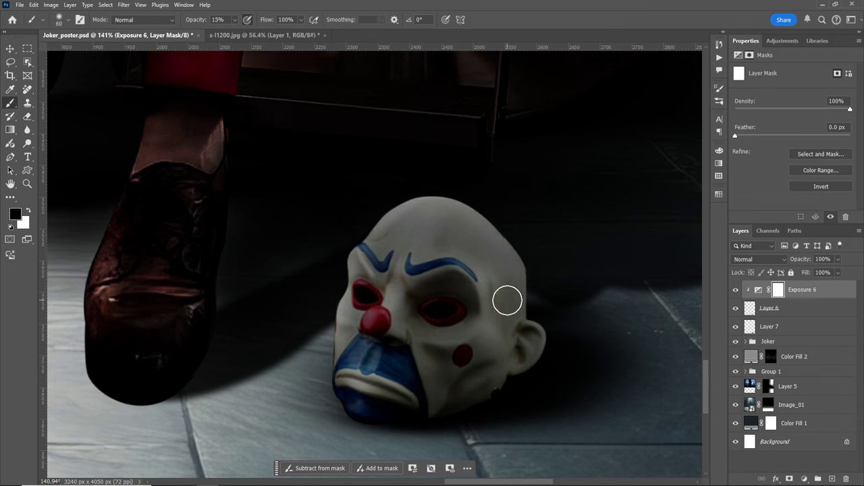
key(bracketright)
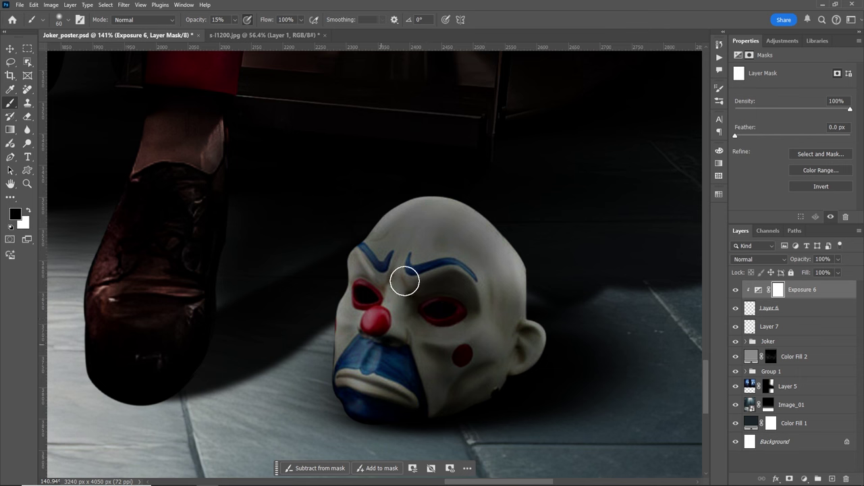
scroll(446, 315, up, 5)
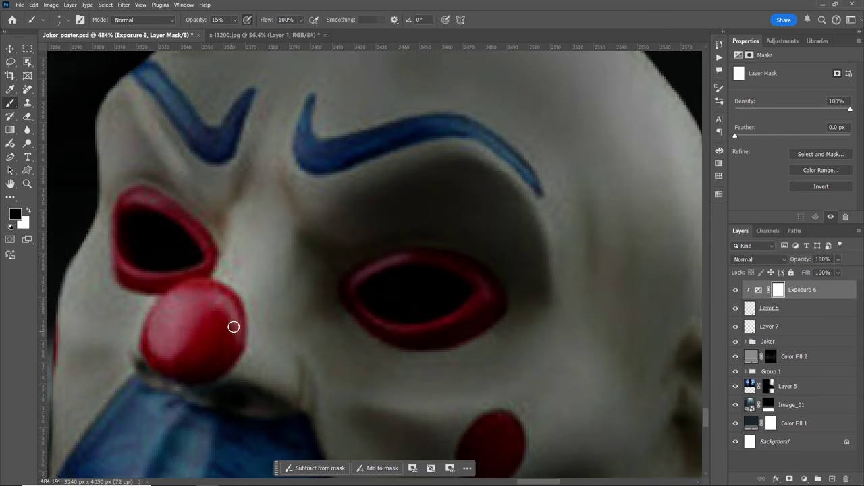
scroll(146, 203, down, 5)
scroll(411, 330, up, 3)
scroll(411, 330, down, 3)
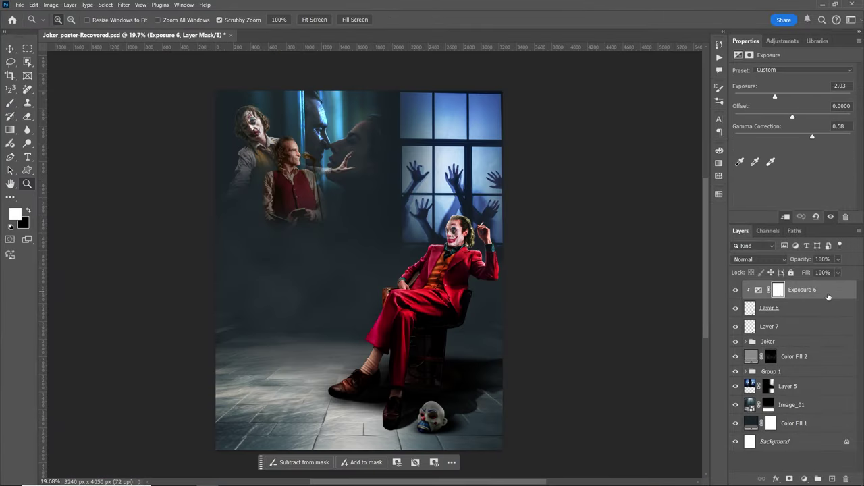
Group the mask, shadow and exposure layers into a group named Mask.
shift+click(806, 328)
key(ctrl+g)
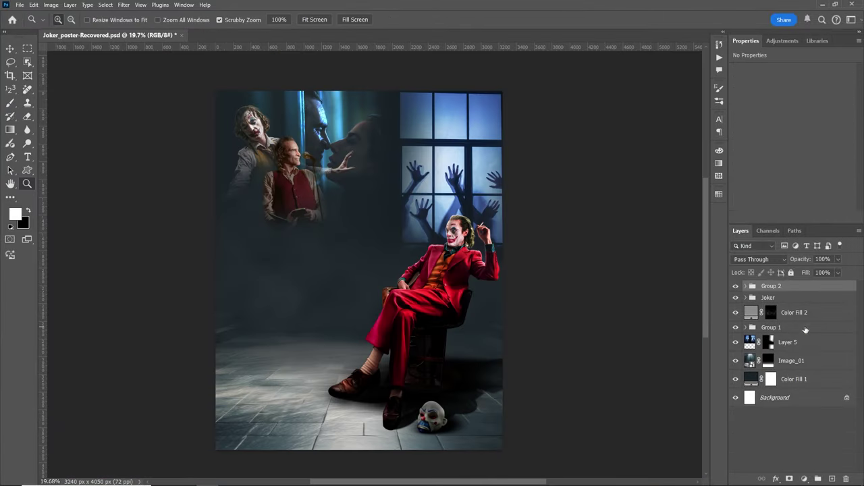
text(Mask)
key(Return)
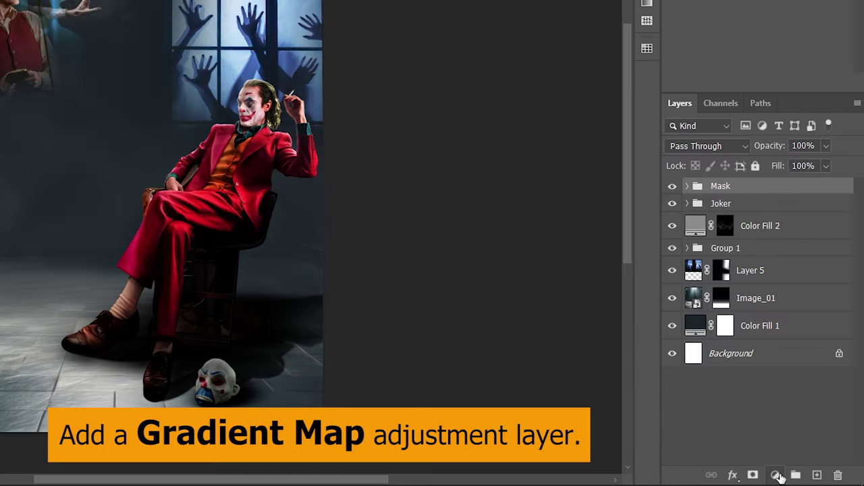
Add a gradient map using the black-to-gold Highlight Gradients preset, then check Image_01's contribution.
click(776, 476)
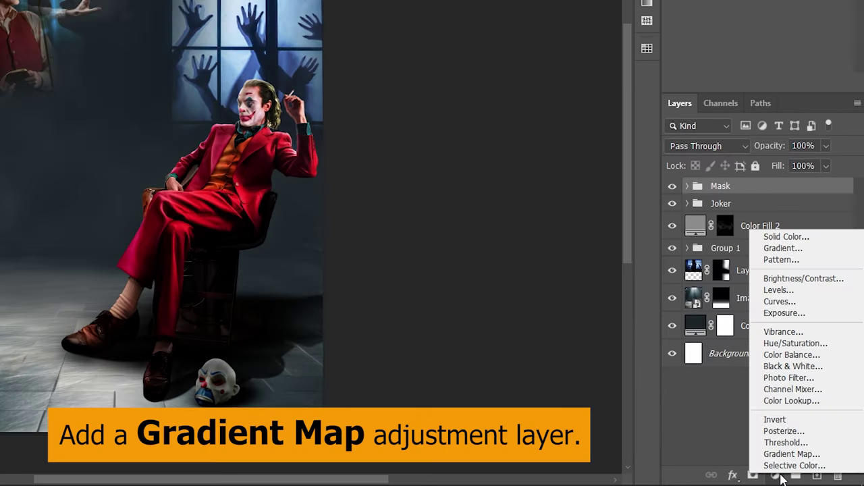
click(792, 455)
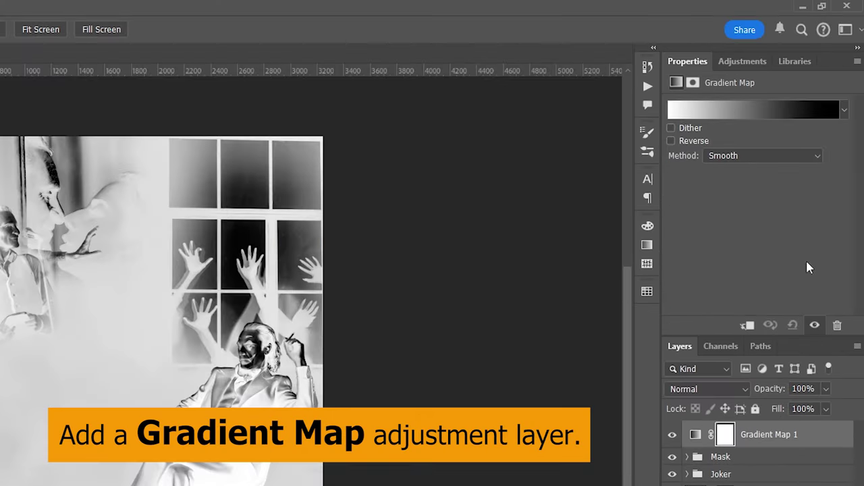
click(844, 109)
scroll(771, 194, down, 5)
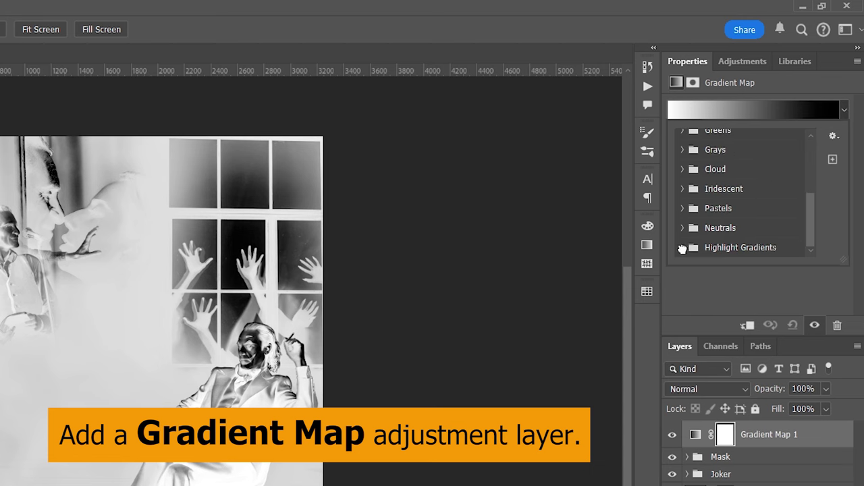
click(683, 247)
click(743, 227)
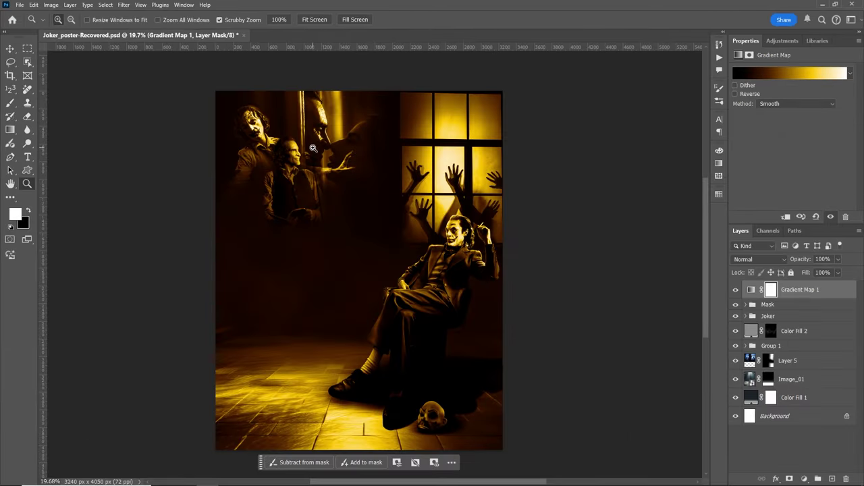
click(754, 382)
click(671, 328)
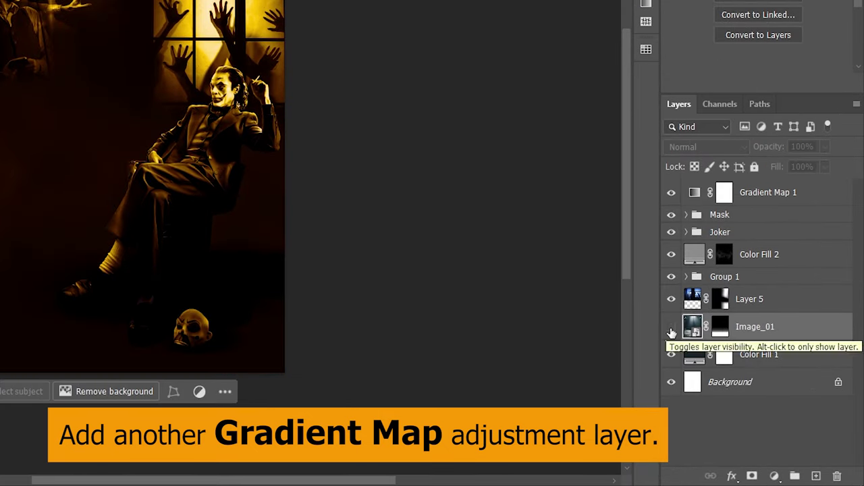
Add Gradient Map 2 with the black-to-green preset above Image_01, comparing against the gold grade.
click(671, 328)
click(773, 476)
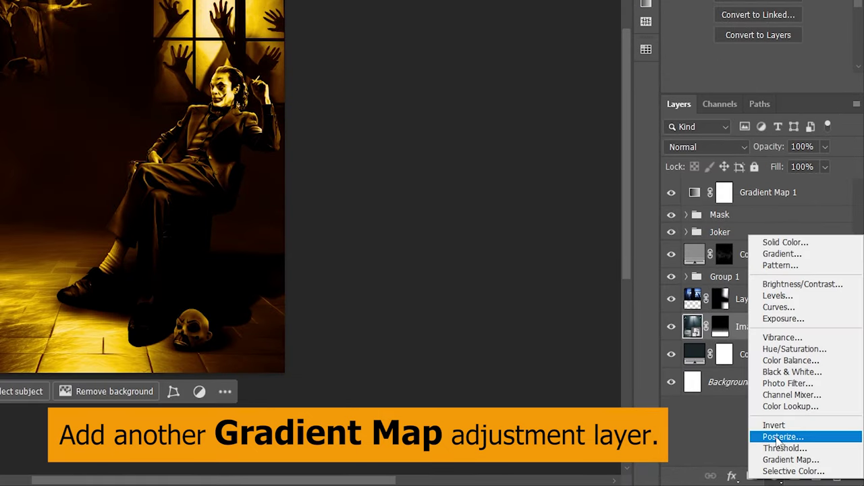
click(789, 459)
click(841, 108)
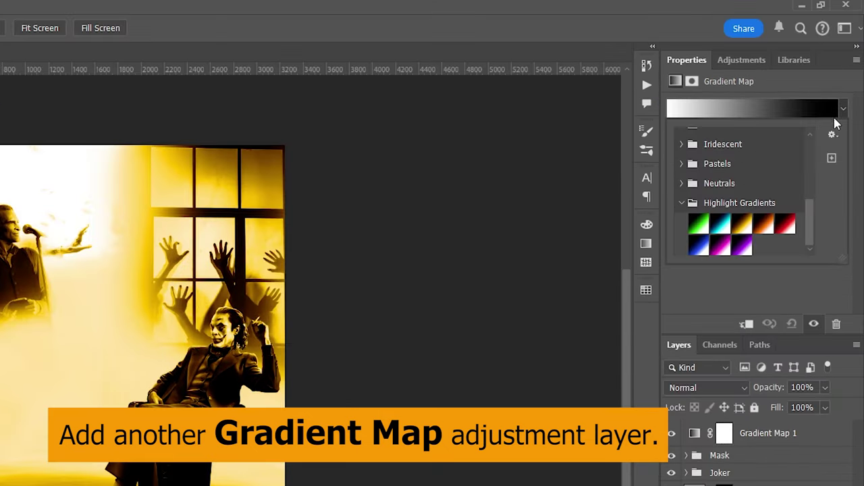
click(700, 224)
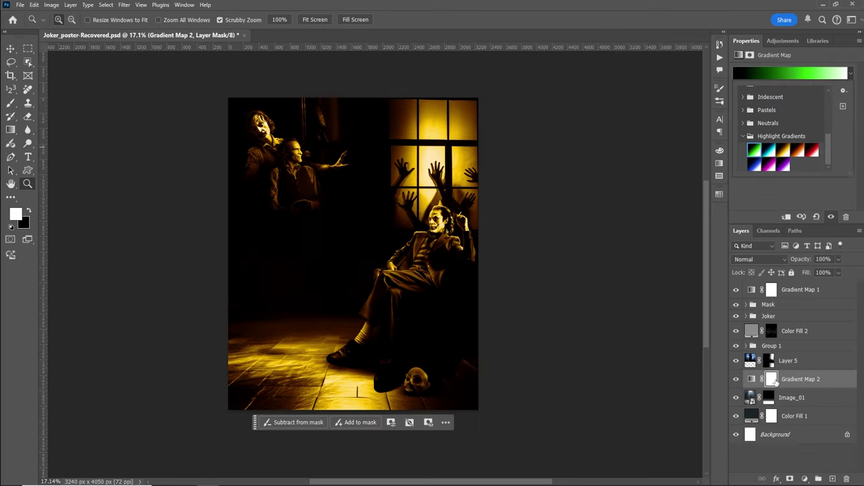
click(770, 379)
click(736, 290)
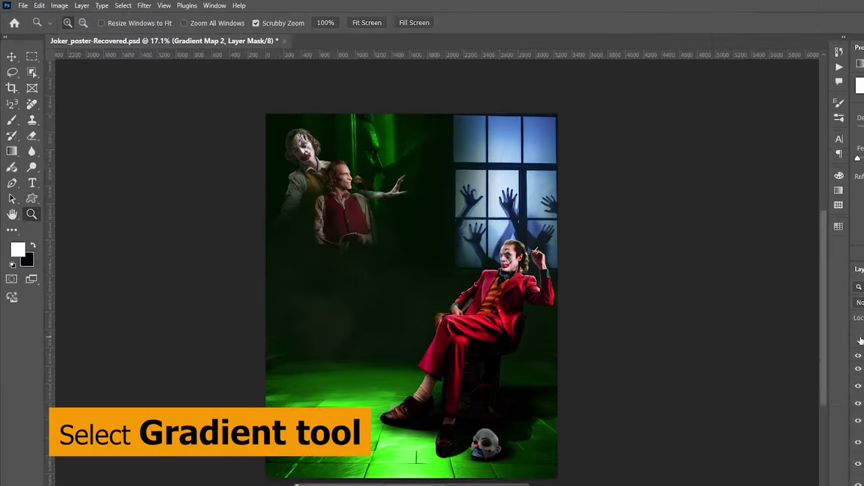
click(736, 290)
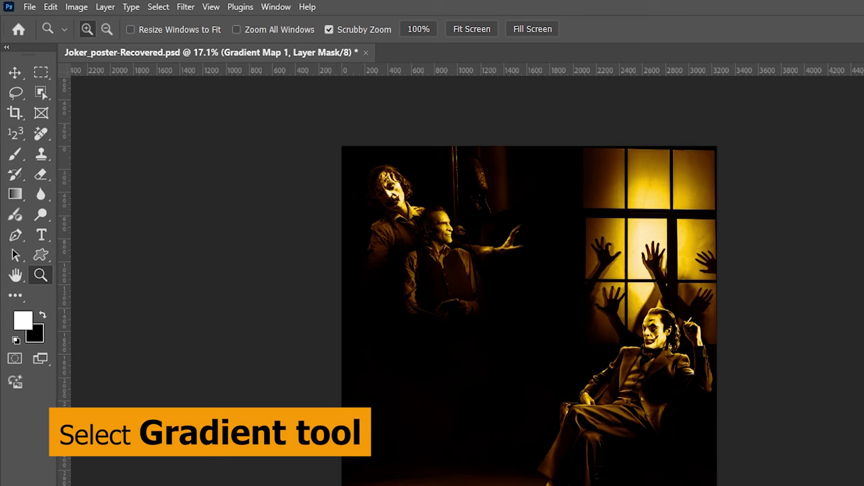
Draw a vertical gradient on Gradient Map 1's mask fading gold toward the bottom, with a lowered midpoint.
click(21, 196)
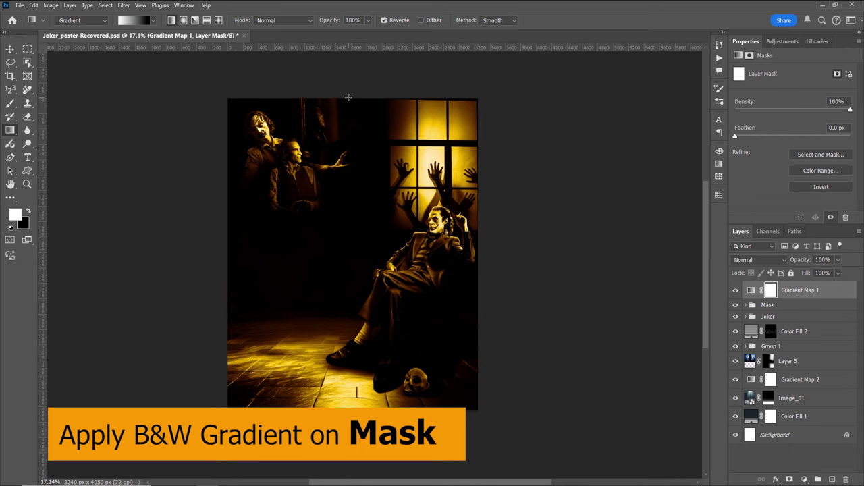
drag(349, 97, 347, 367)
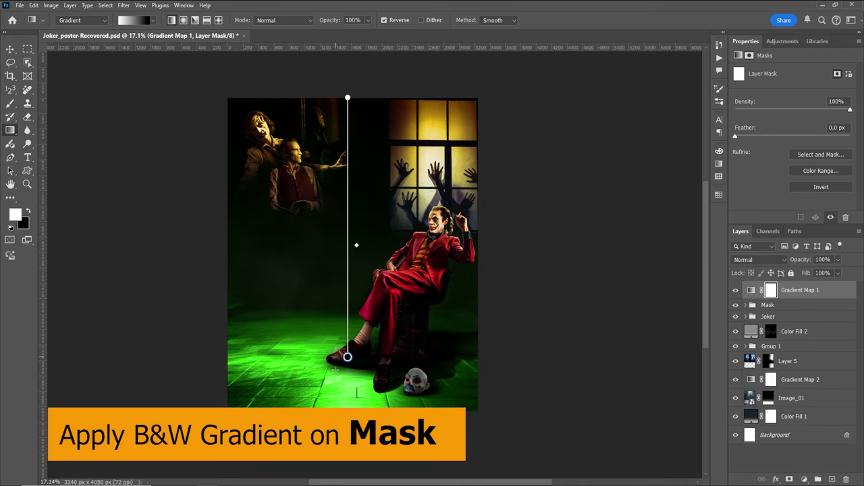
drag(347, 403, 347, 405)
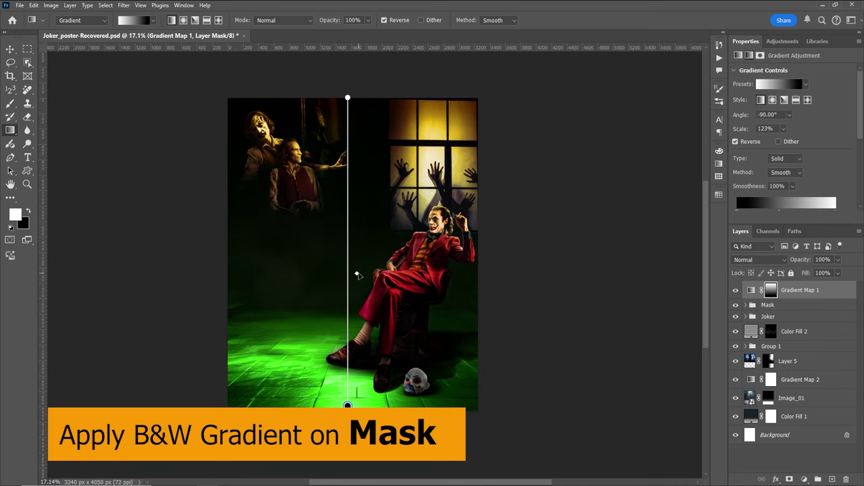
drag(357, 274, 358, 319)
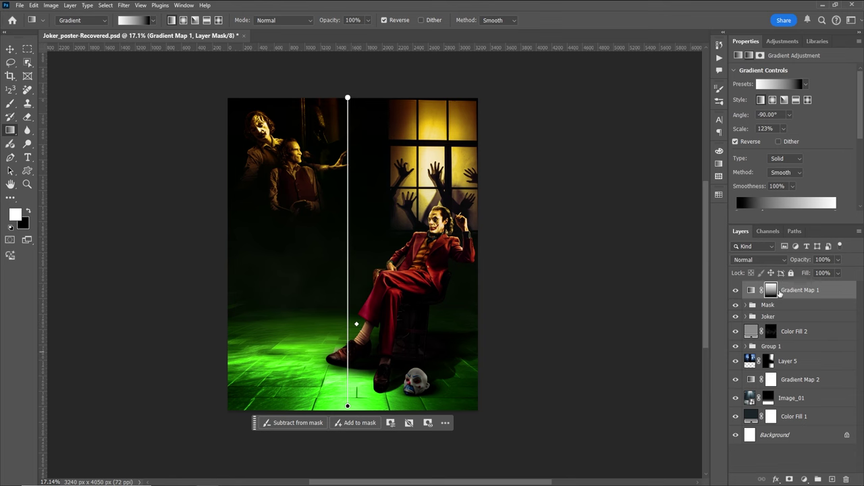
drag(351, 270, 348, 270)
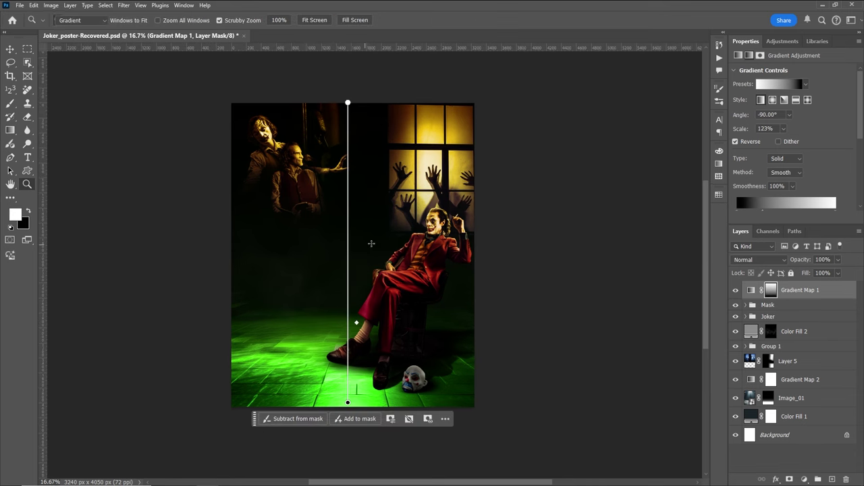
click(770, 290)
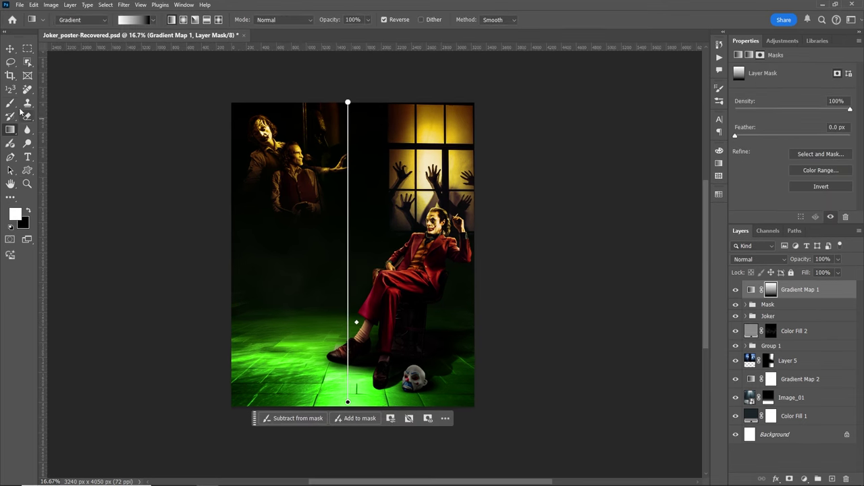
Brush the gold grade back onto the Joker's suit and compare with the green floor tint.
key(b)
key(bracketright)
key(bracketright)
key(bracketright)
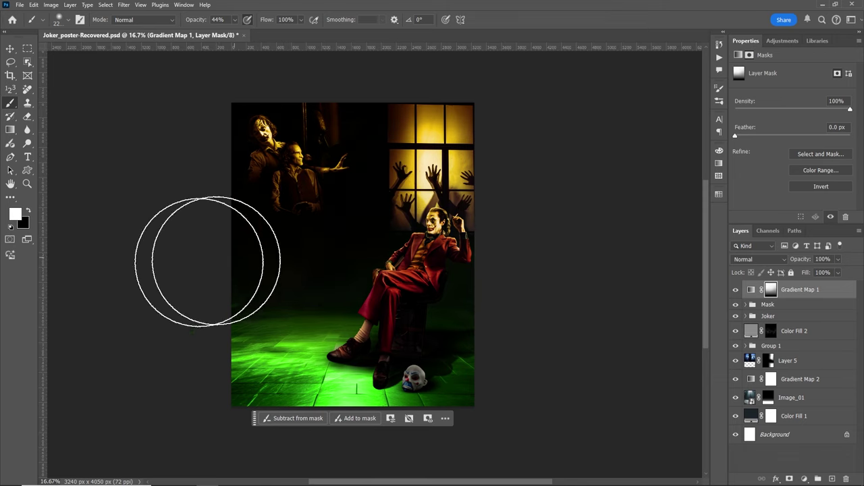
drag(365, 270, 388, 260)
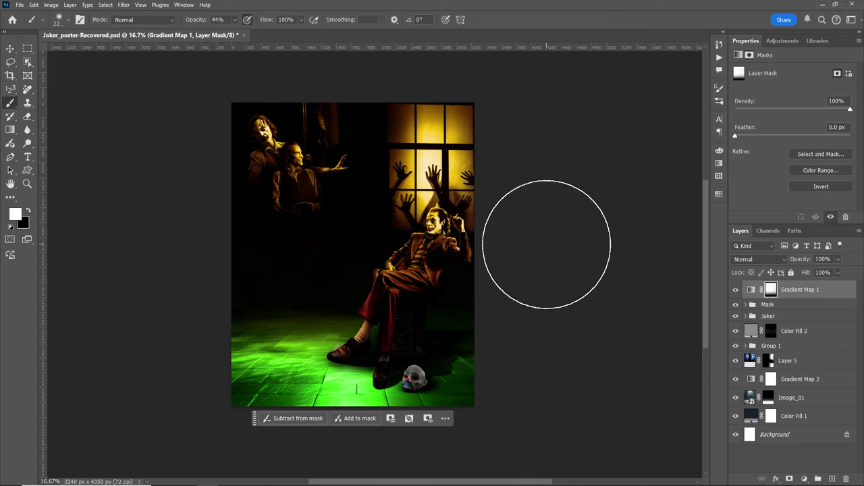
scroll(377, 310, down, 1)
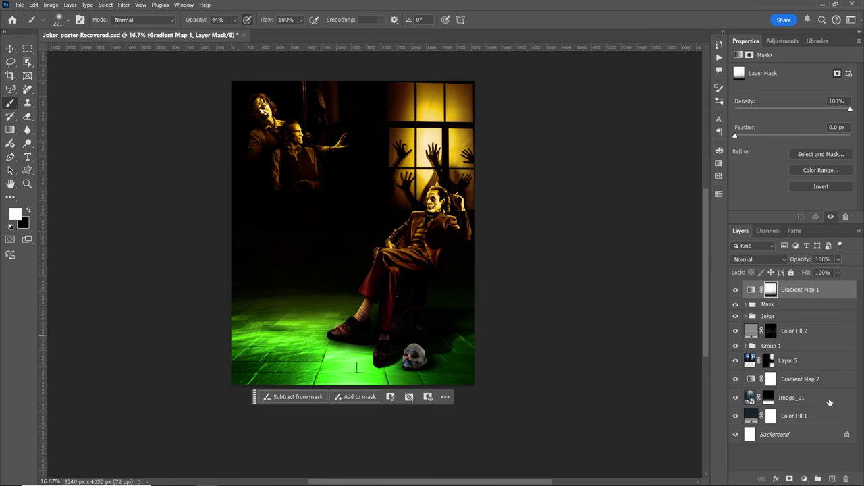
click(736, 380)
click(736, 379)
click(736, 379)
click(736, 379)
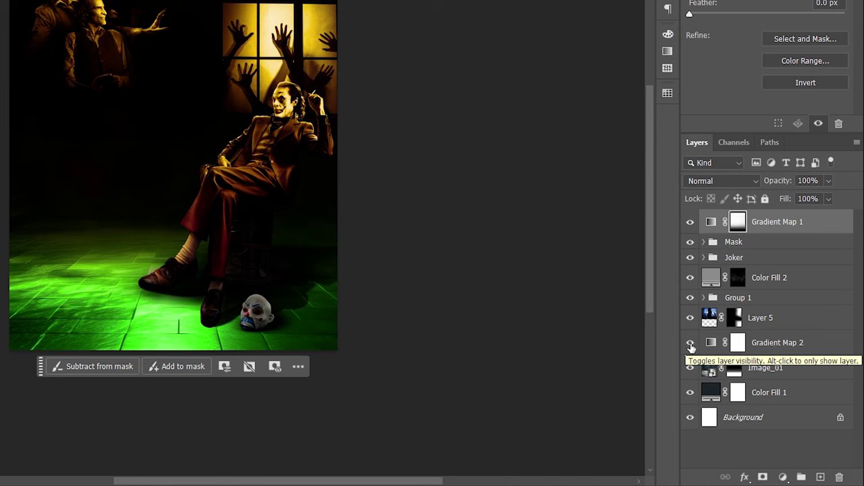
click(690, 346)
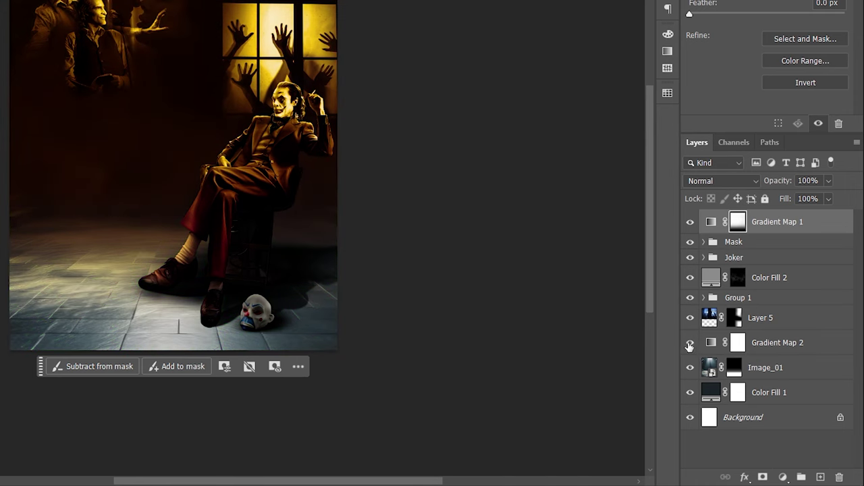
click(689, 342)
Paint on Gradient Map 2's mask, swapping between black and white.
click(737, 344)
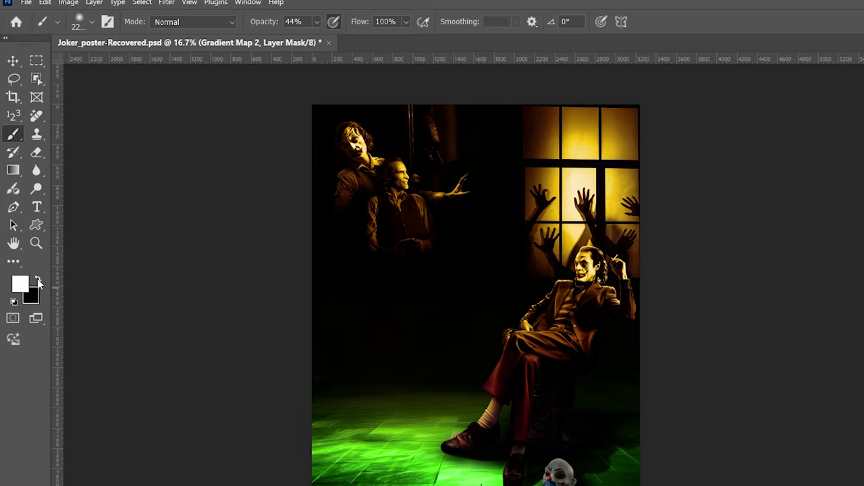
click(38, 280)
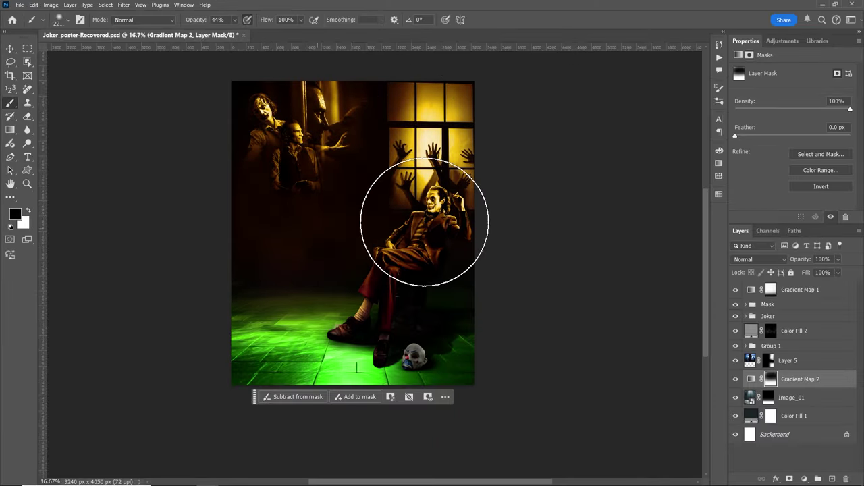
key(x)
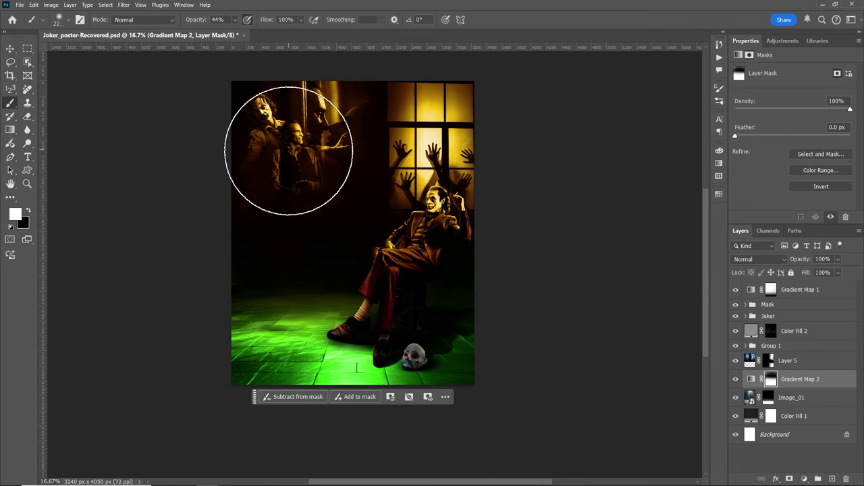
key(x)
scroll(473, 142, up, 2)
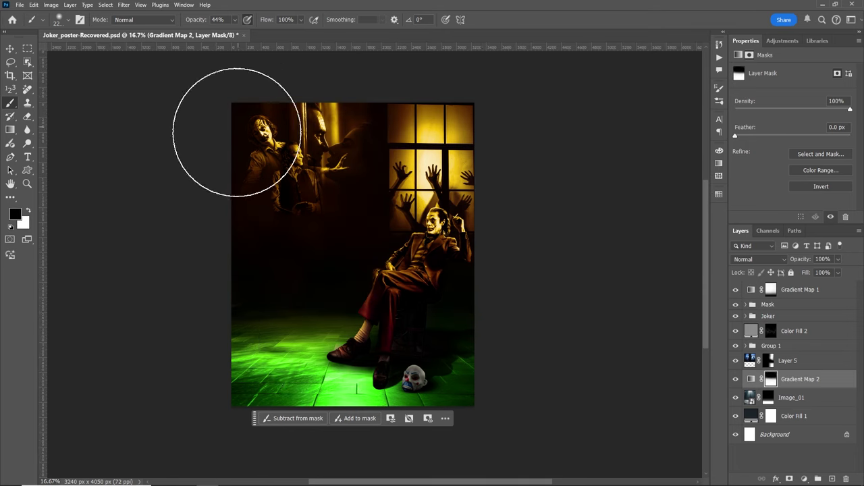
Hide Gradient Map 1, zoom on the floor by the Joker's shoe, and set a 900 px brush.
click(771, 292)
click(736, 291)
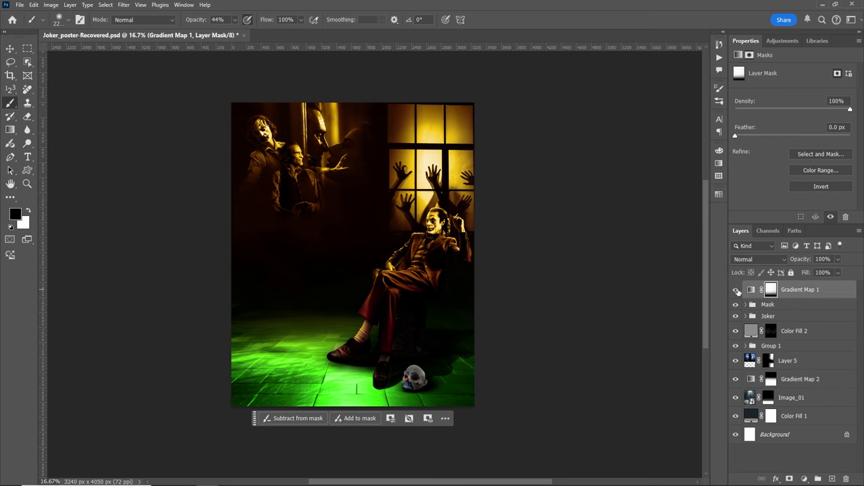
key(x)
scroll(449, 232, up, 1)
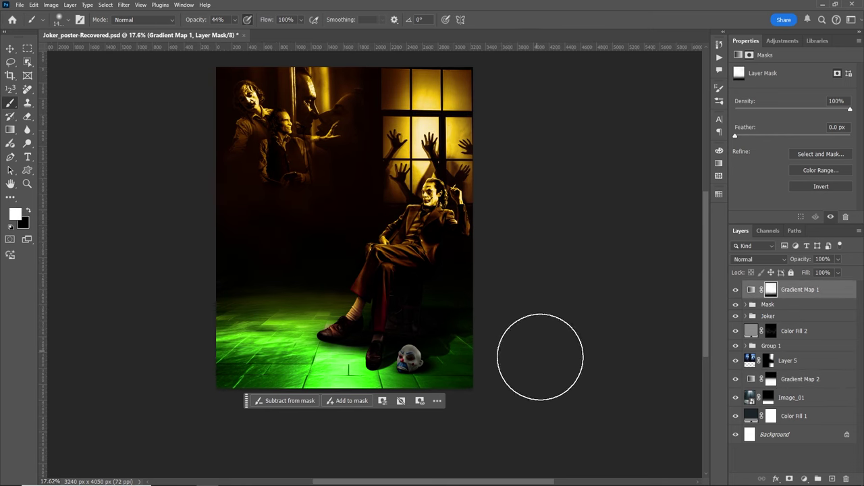
key(z)
drag(305, 340, 345, 334)
key(b)
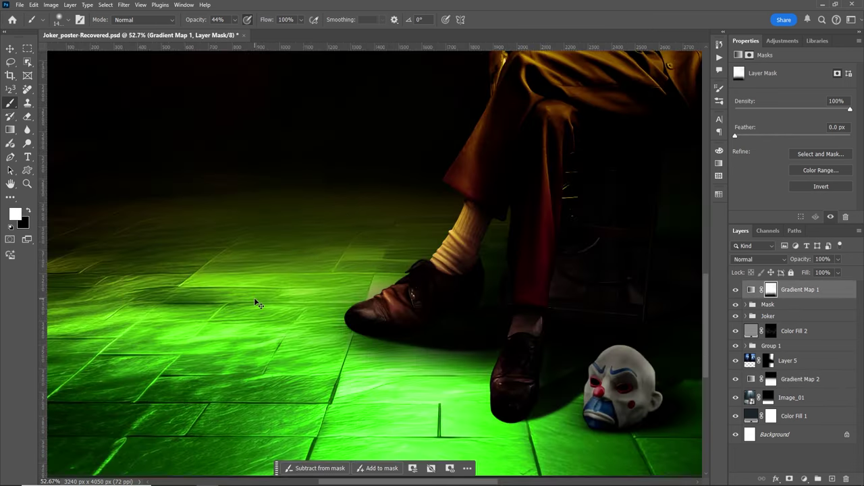
scroll(257, 302, down, 3)
scroll(257, 301, down, 3)
scroll(255, 298, down, 2)
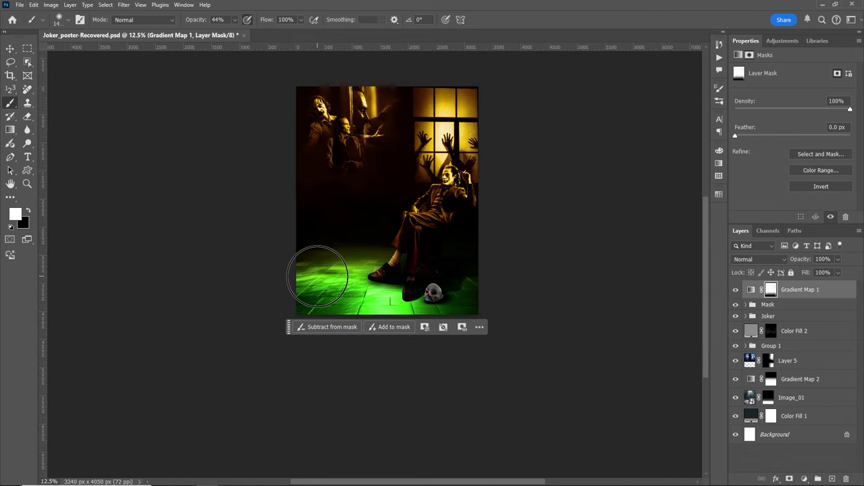
key(bracketleft)
key(bracketleft)
key(bracketleft)
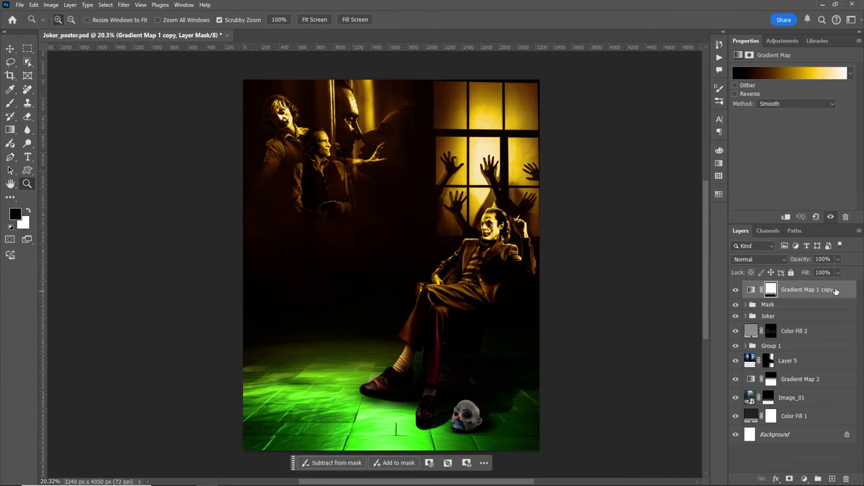
Move Gradient Map 1 copy below the Joker group and select the Mask group.
drag(836, 290, 774, 309)
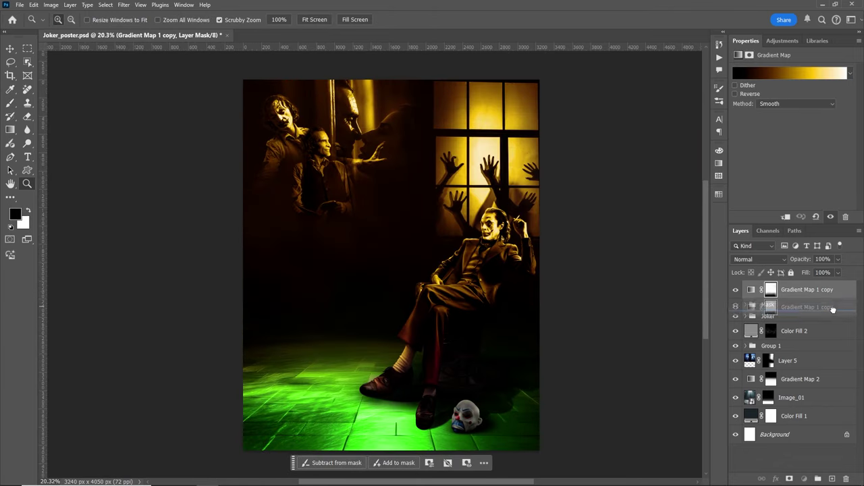
click(808, 287)
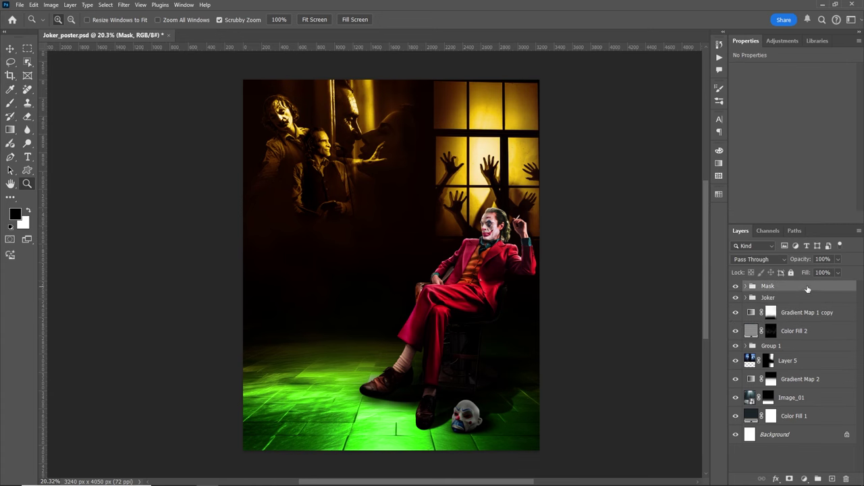
drag(441, 196, 511, 215)
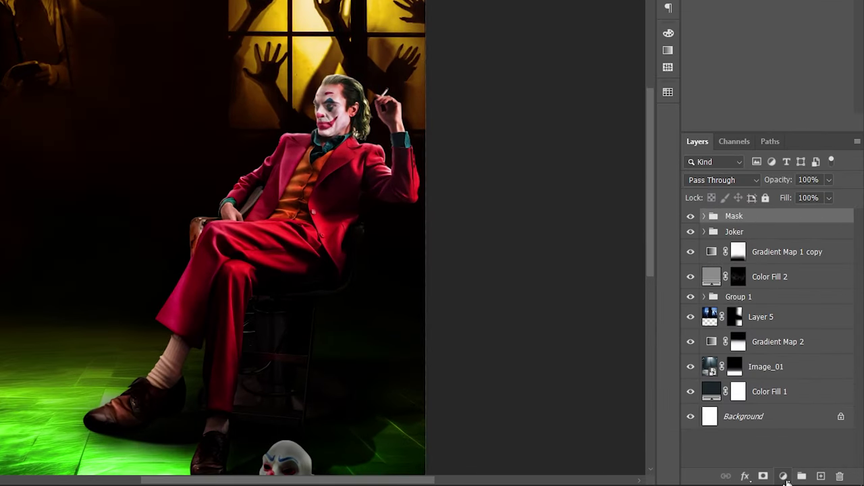
Add a black-to-gold Gradient Map 3 in Soft Light, clipped to the Joker group.
click(783, 476)
click(796, 461)
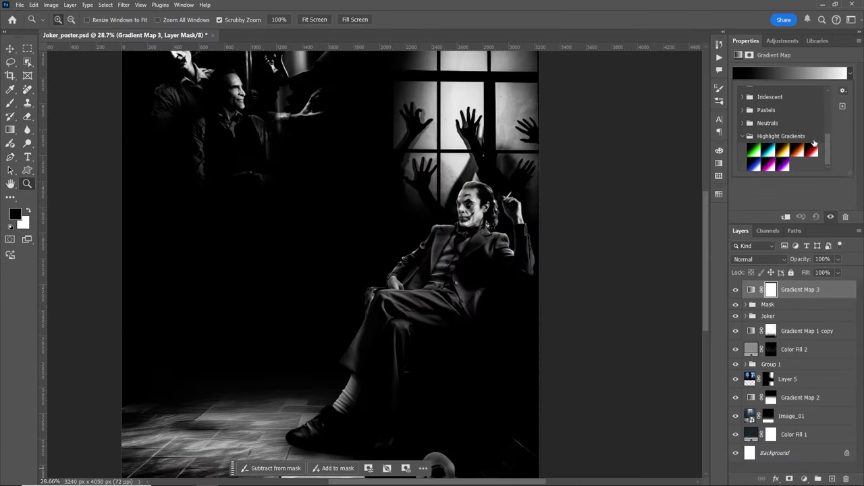
click(784, 150)
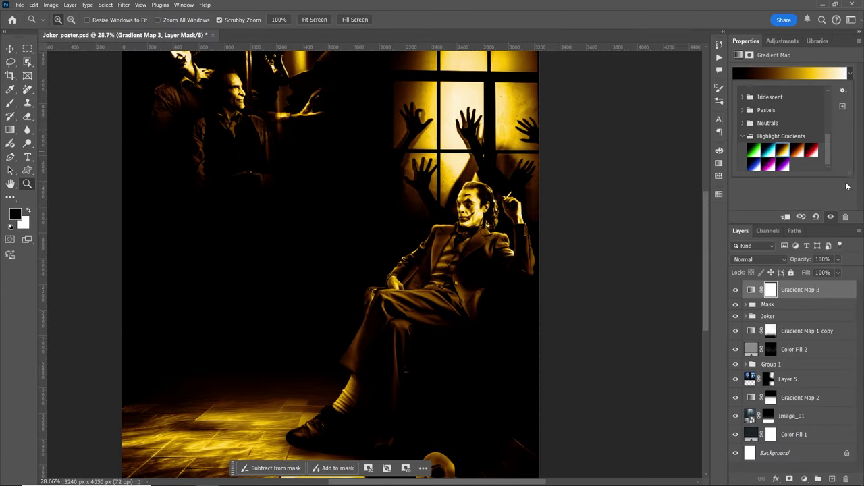
click(760, 259)
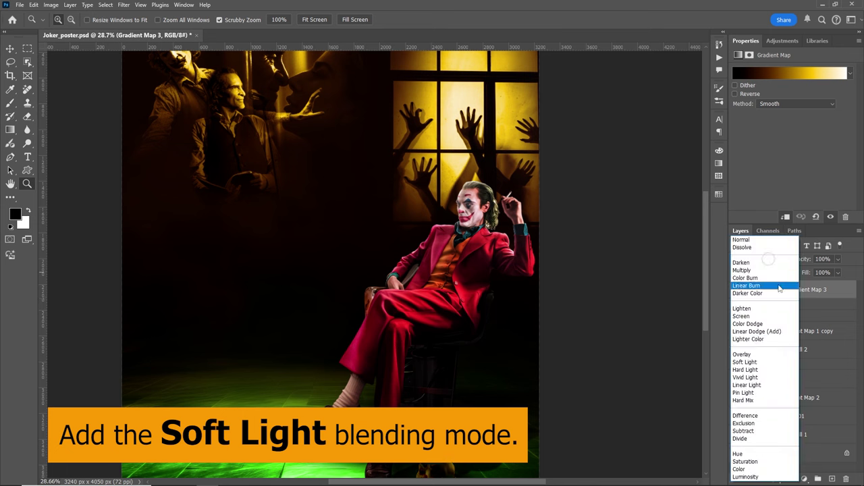
click(761, 362)
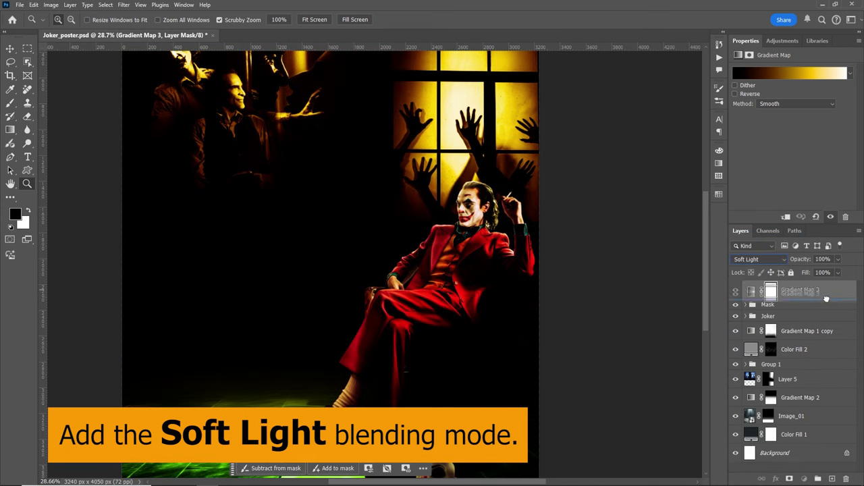
key(alt)
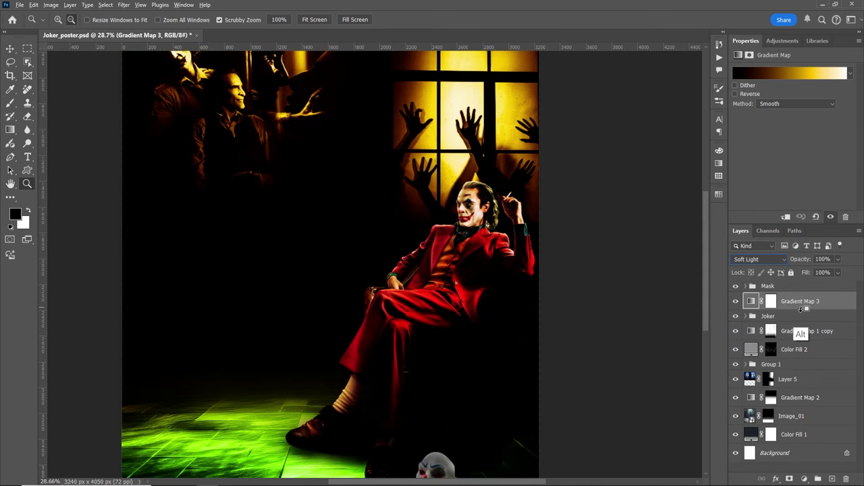
alt+click(801, 308)
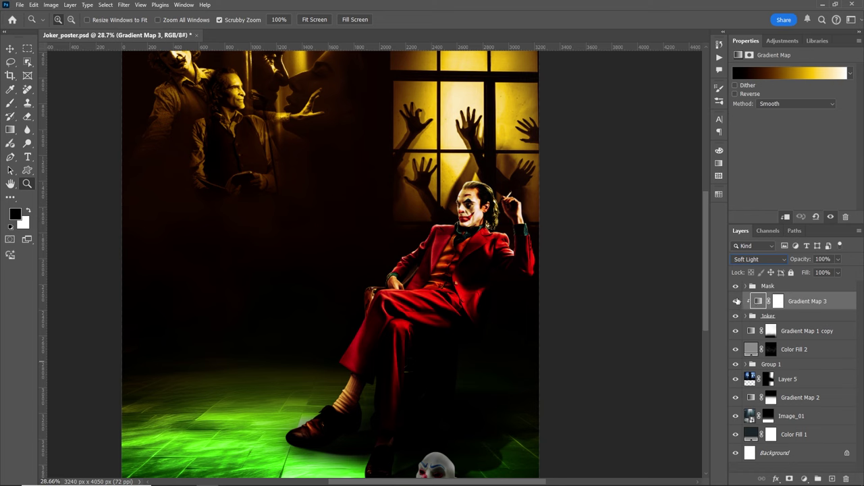
alt+click(803, 308)
alt+click(803, 309)
click(736, 303)
mouse_move(561, 254)
mouse_down()
mouse_move(554, 270)
mouse_move(662, 313)
mouse_up()
Drag the Mask group between Gradient Map 2 and Image_01, toggling layer visibility to compare.
scroll(610, 277, down, 3)
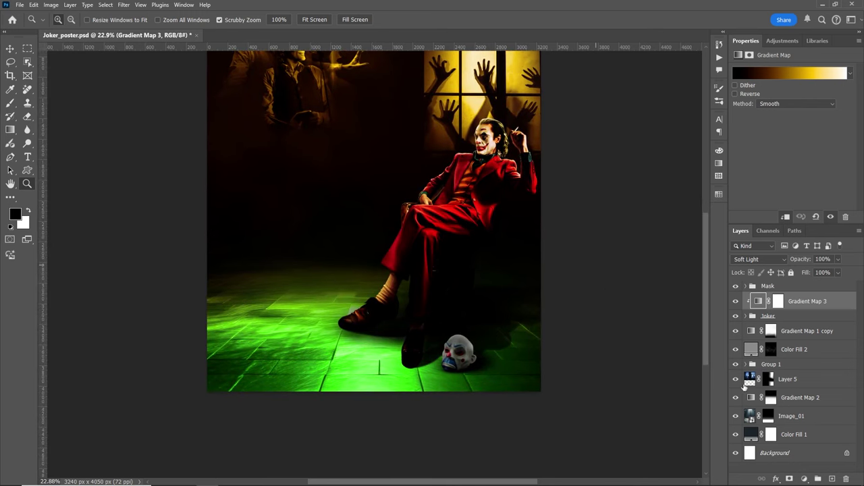
click(736, 399)
drag(807, 291, 787, 406)
drag(468, 346, 527, 346)
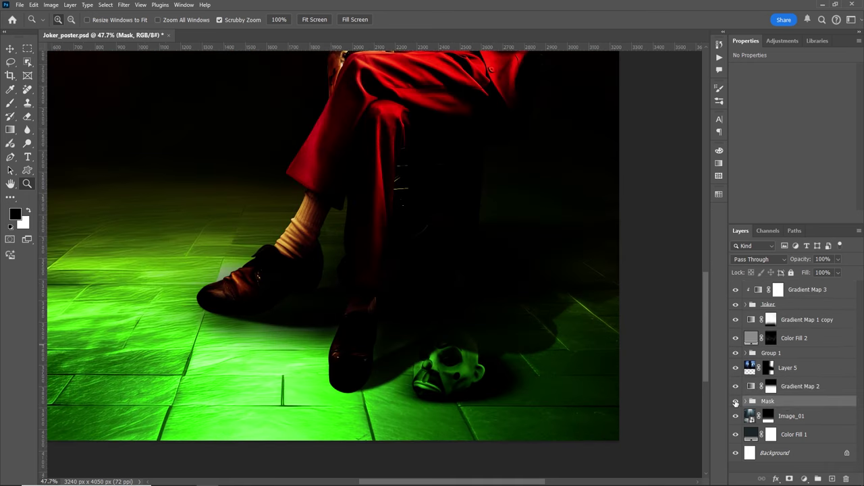
click(736, 401)
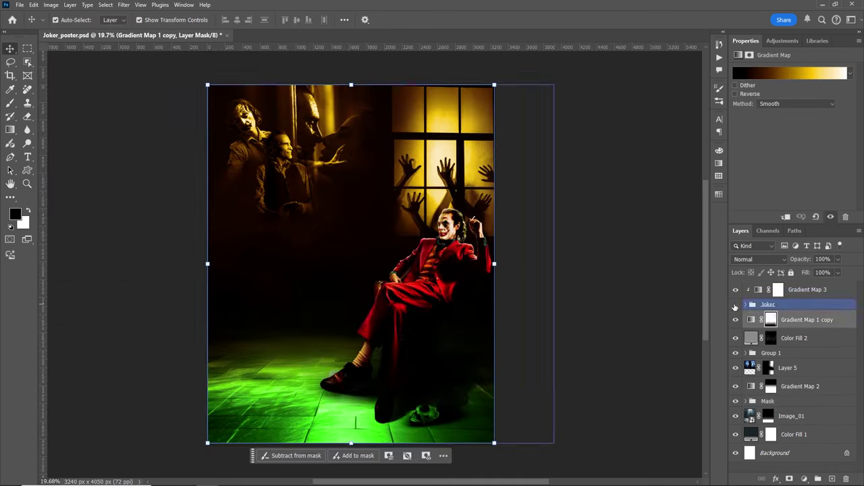
click(736, 305)
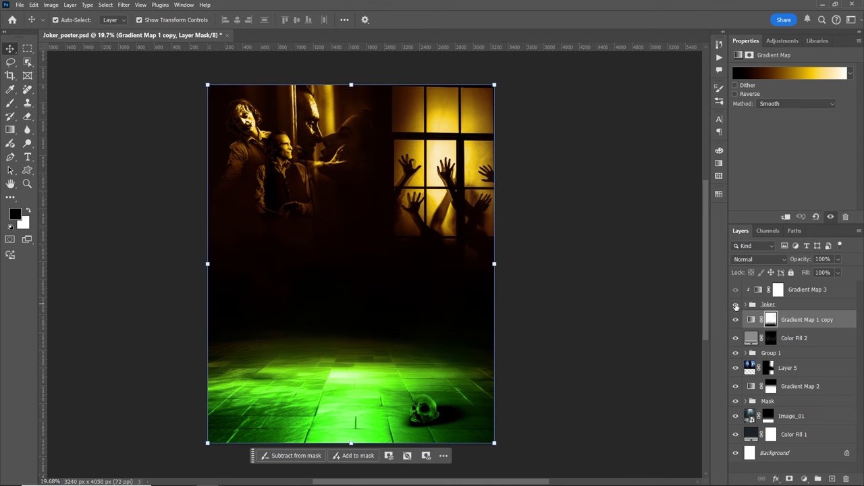
click(821, 368)
click(783, 353)
click(735, 353)
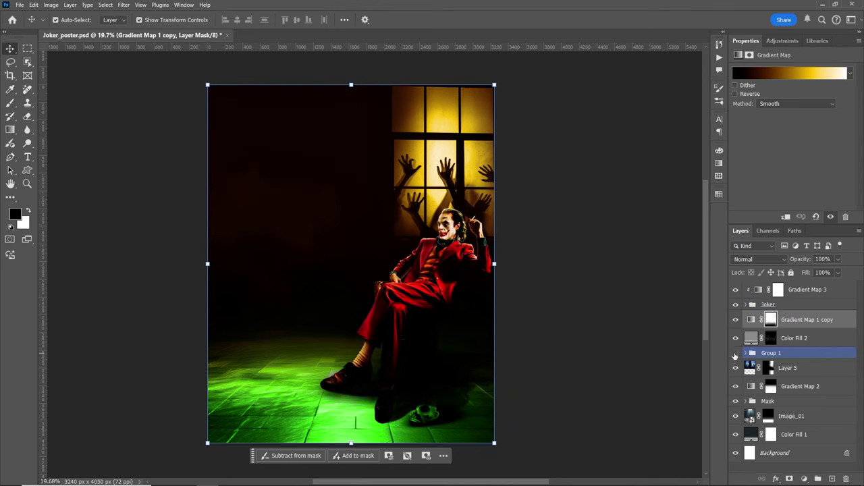
click(783, 388)
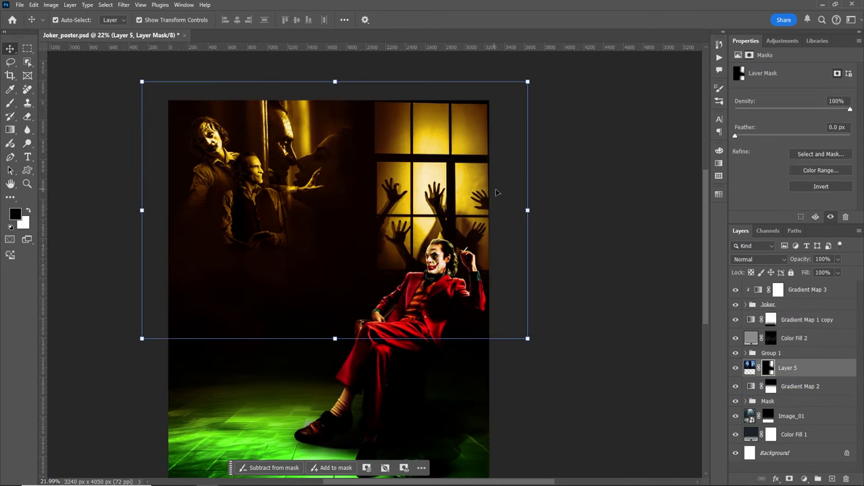
Recolour Color Fill 2 to a near-white grey and set up a lower-opacity white brush.
drag(202, 22, 195, 23)
key(bracketright)
key(bracketright)
key(bracketright)
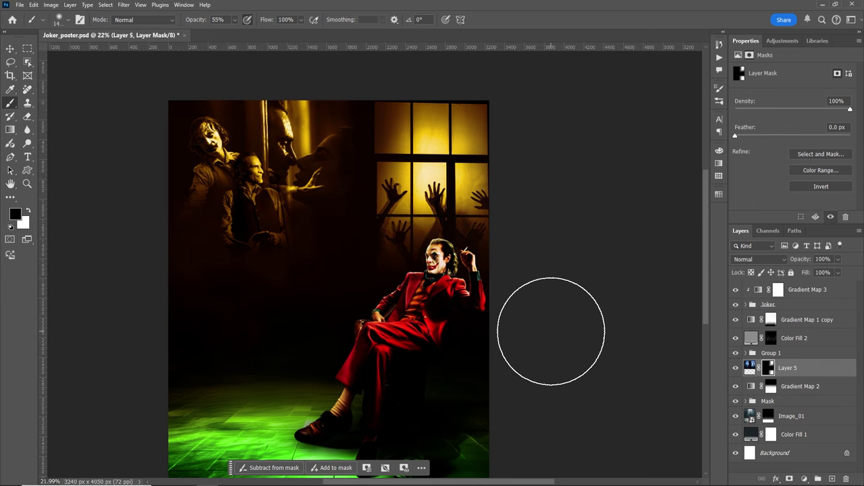
double_click(735, 368)
click(752, 338)
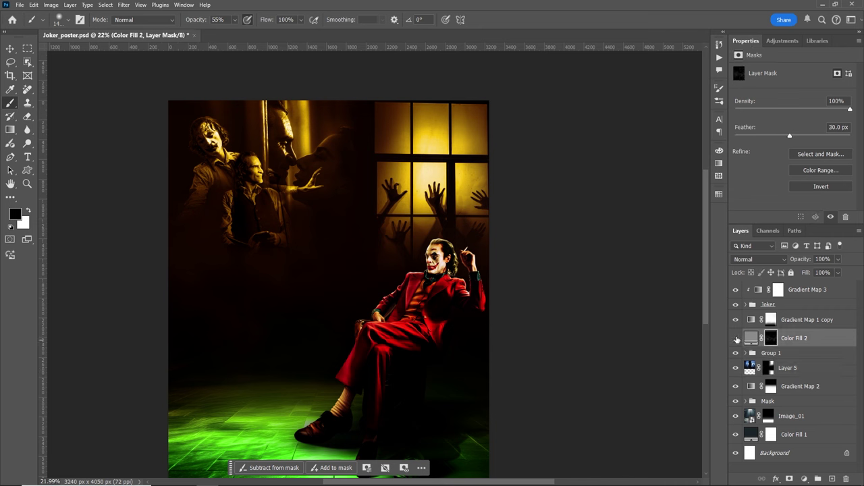
double_click(751, 338)
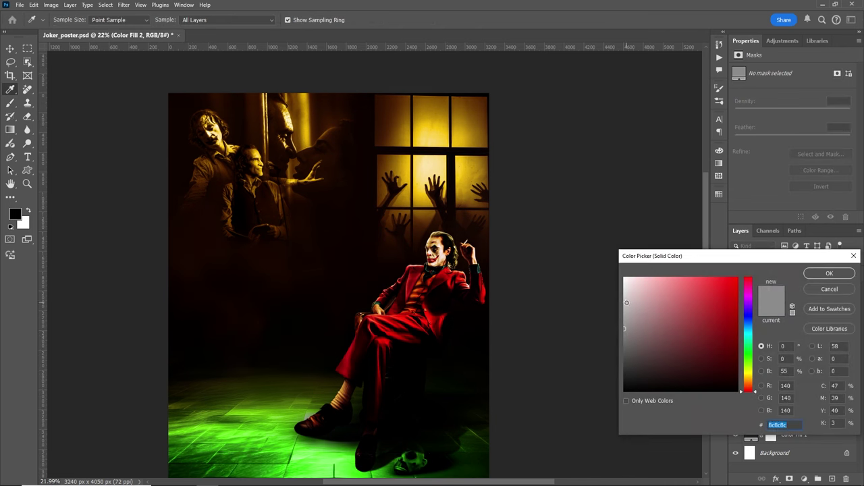
click(625, 290)
click(829, 273)
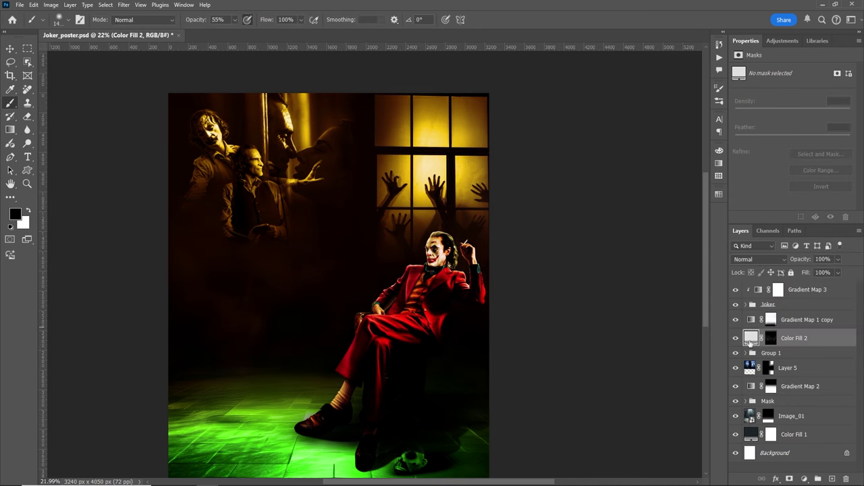
drag(206, 20, 180, 21)
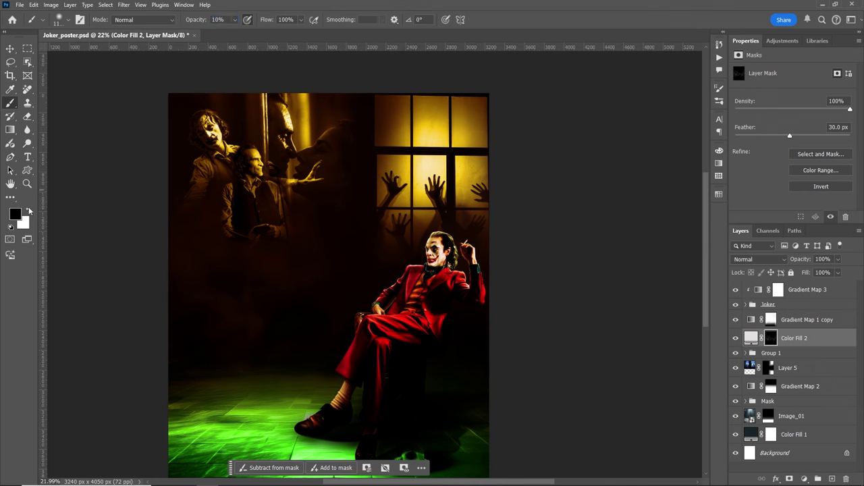
click(28, 211)
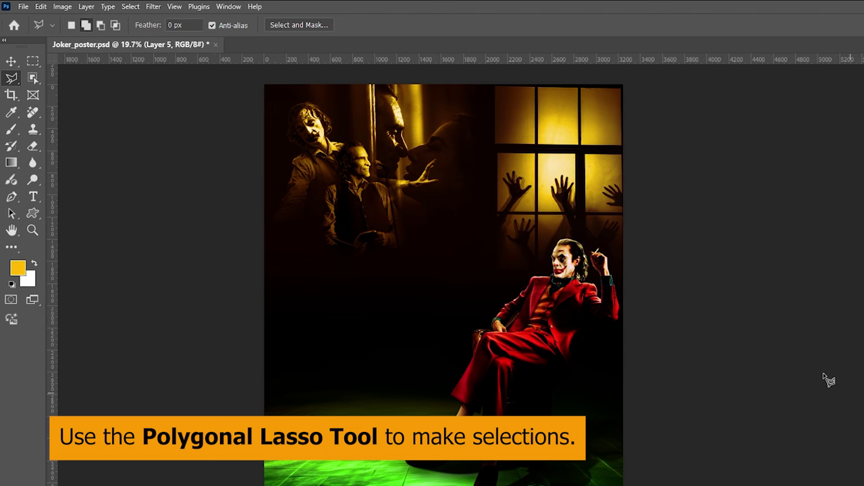
Select the upper window area with the Polygonal Lasso and copy it onto new Layer 8.
ctrl+click(601, 78)
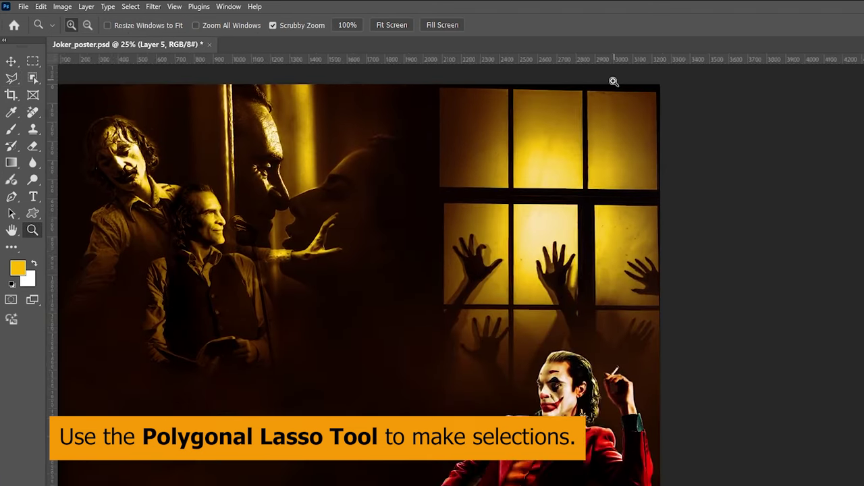
right_click(16, 85)
click(81, 102)
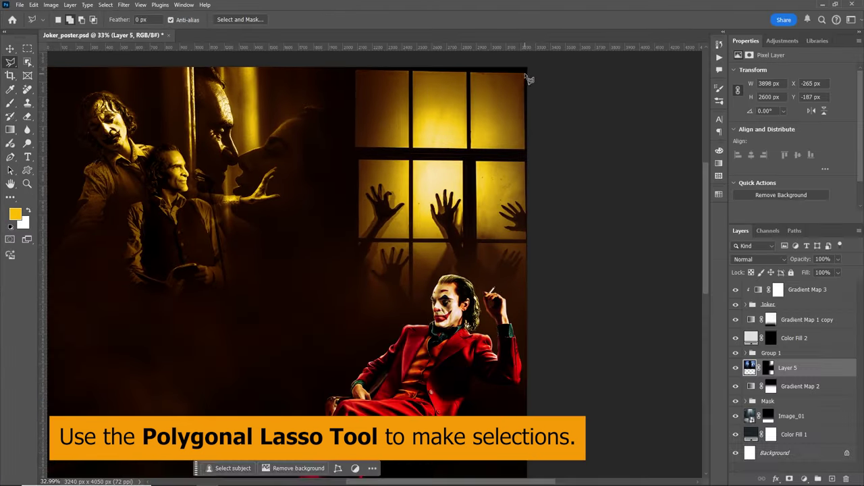
click(527, 70)
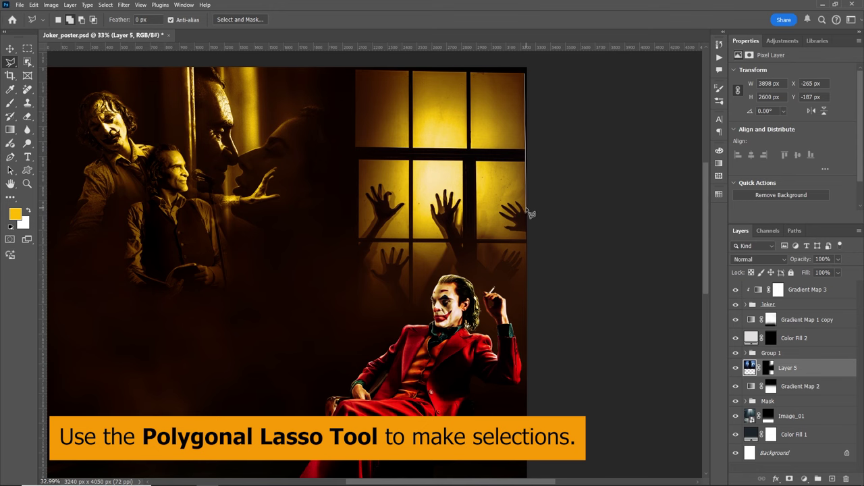
click(526, 210)
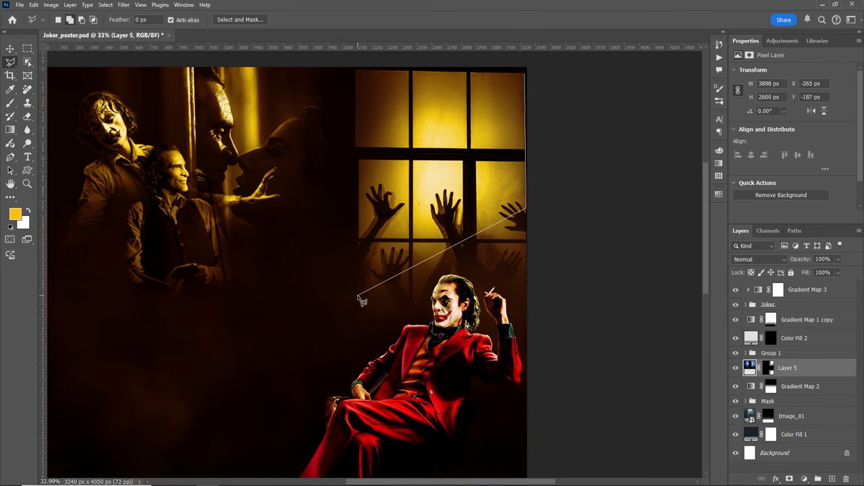
click(527, 72)
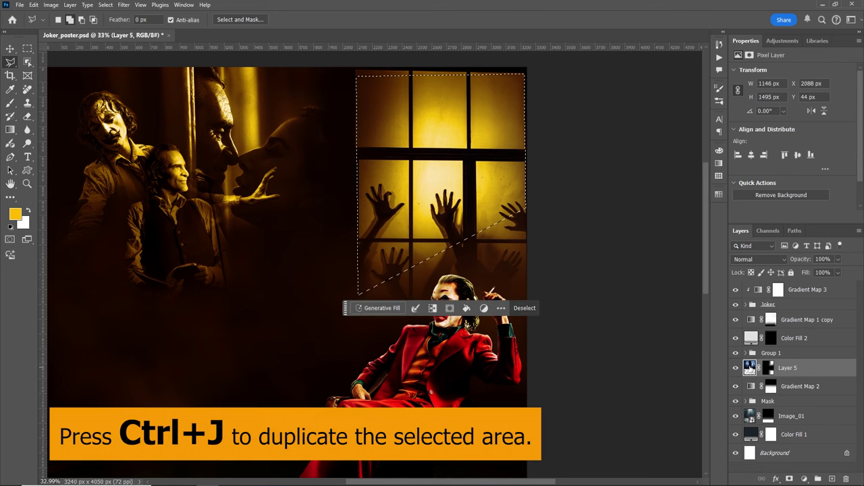
key(ctrl+j)
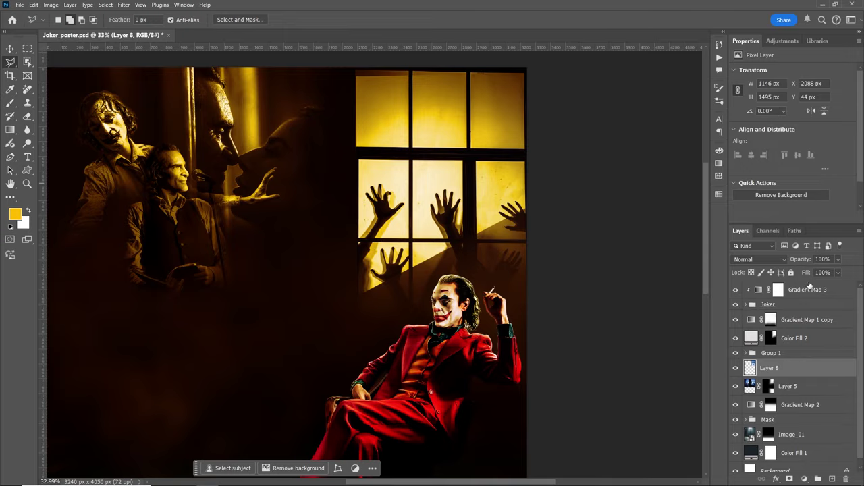
Set Layer 8 to Screen blend mode and convert it to a smart object.
click(780, 258)
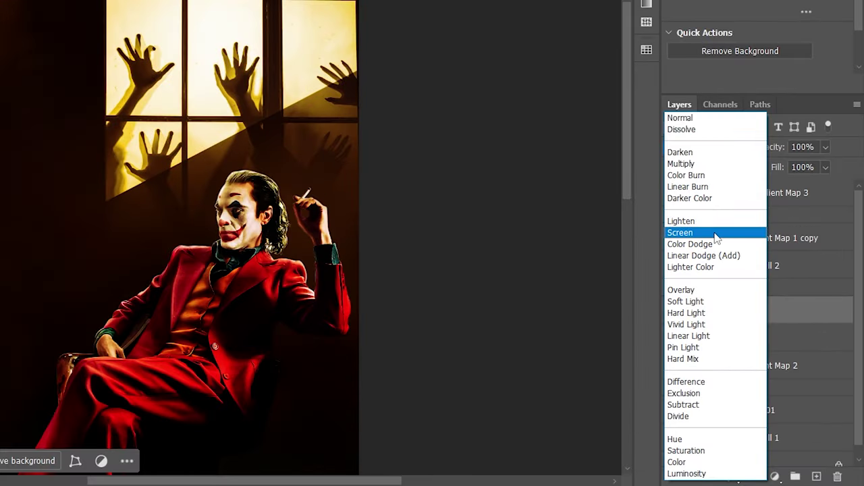
click(768, 316)
click(672, 312)
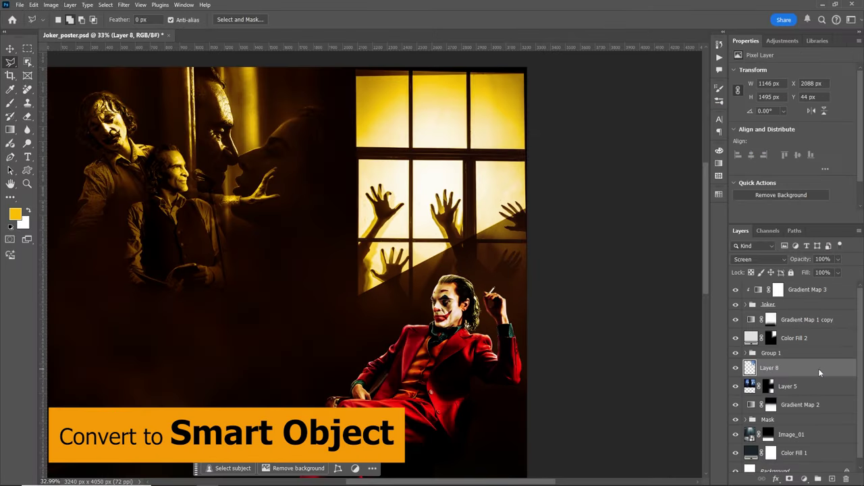
right_click(818, 369)
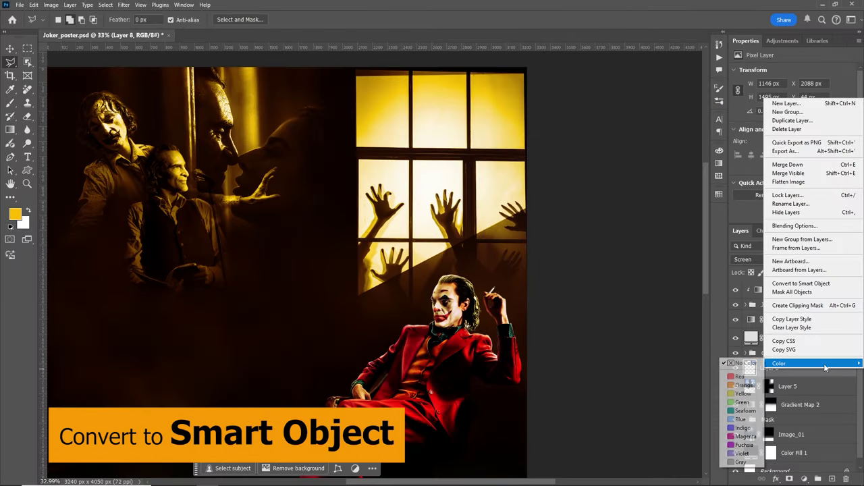
click(815, 285)
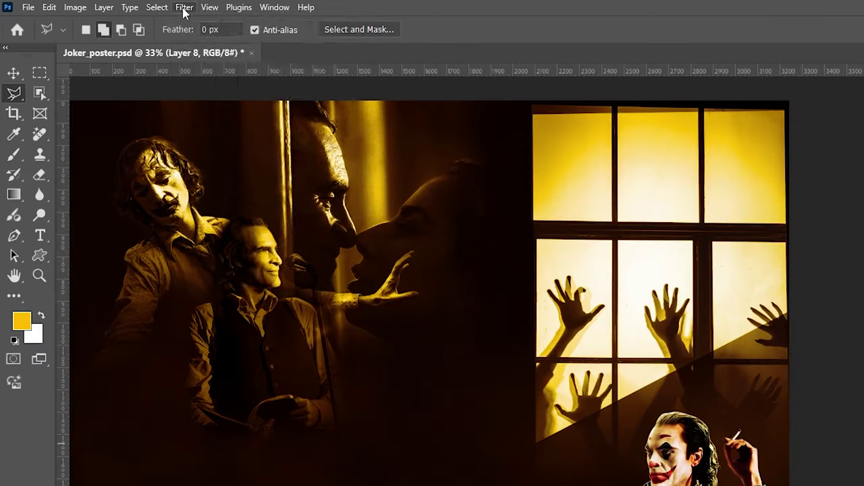
Apply a Radial Blur to Layer 8 with its centre moved toward the top-right.
click(123, 5)
mouse_move(192, 167)
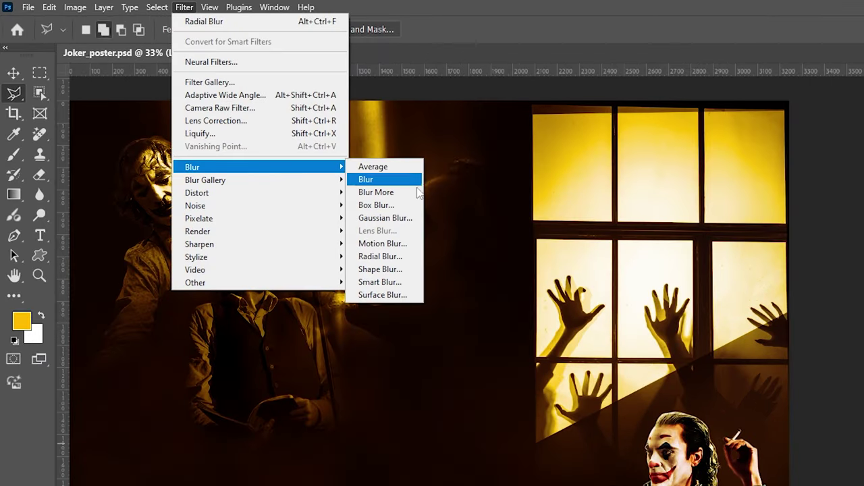
click(403, 256)
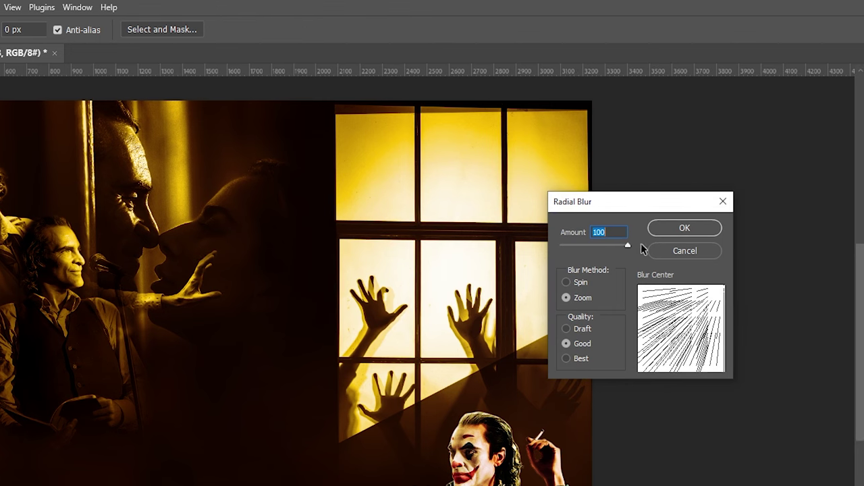
drag(687, 322, 723, 286)
click(698, 227)
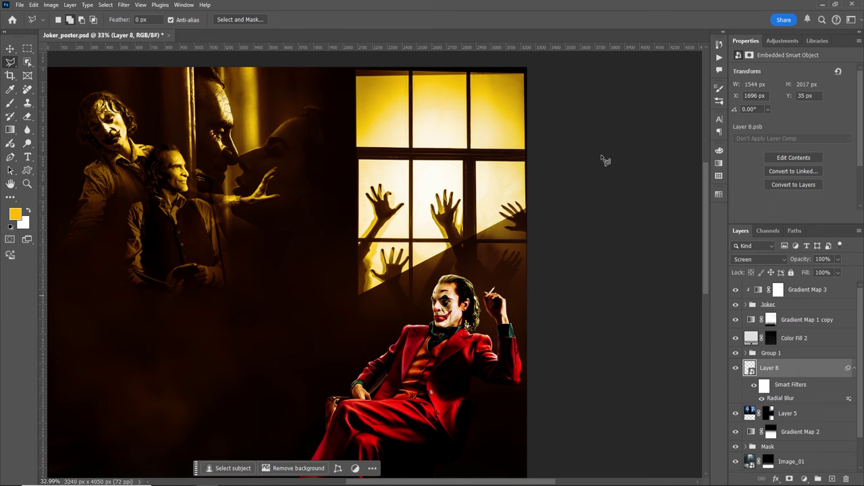
Lower Layer 8's opacity to 60% and add a layer mask to it.
scroll(495, 221, down, 3)
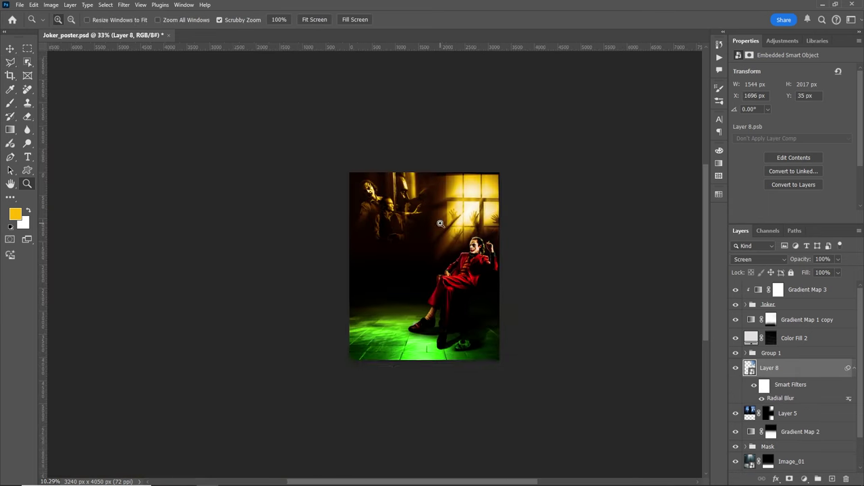
click(736, 368)
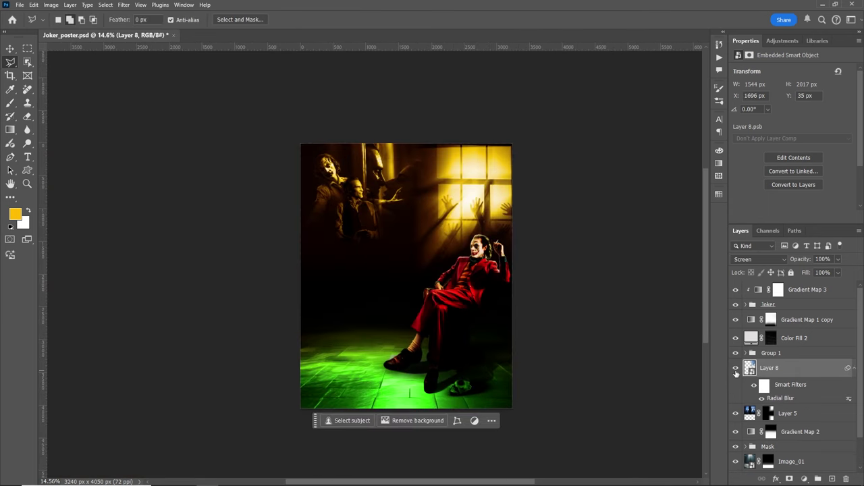
scroll(504, 209, up, 1)
click(735, 368)
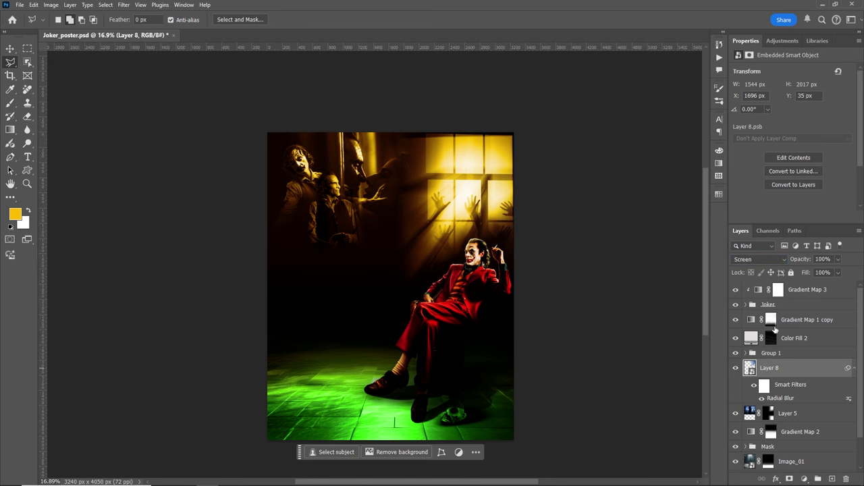
drag(809, 262, 795, 261)
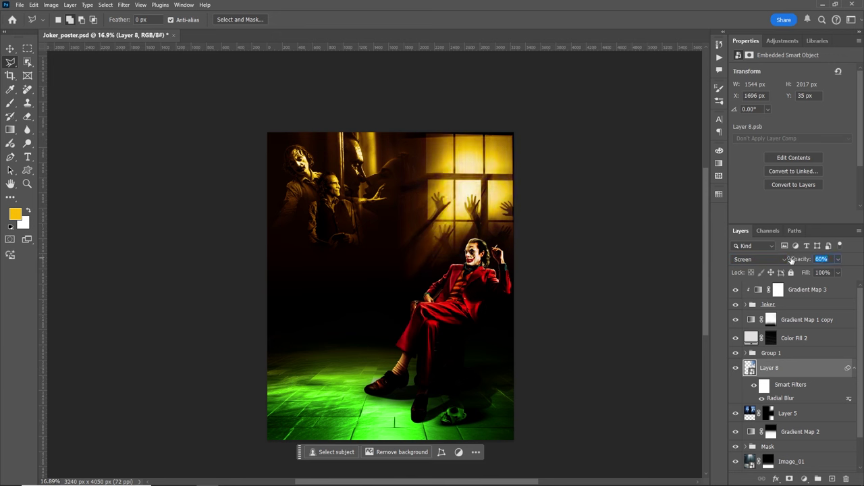
click(736, 369)
click(735, 368)
click(789, 479)
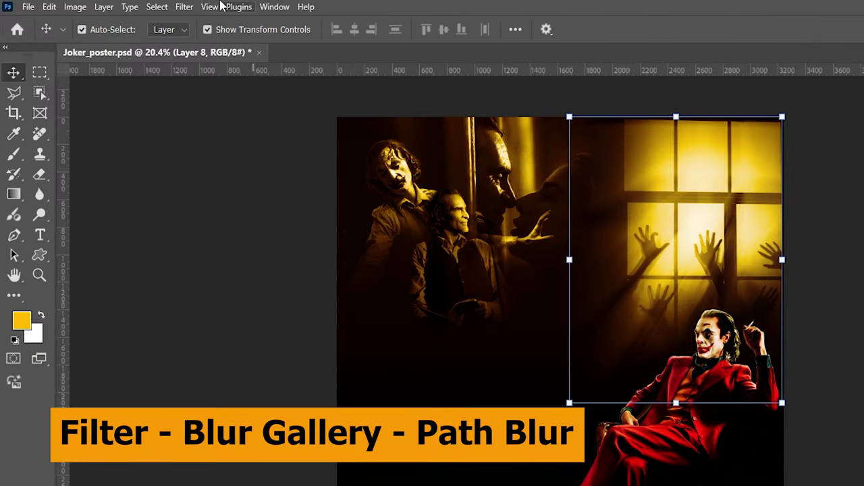
Start a Path Blur on Layer 8, drawing the path from the window down-left toward the floor.
click(184, 8)
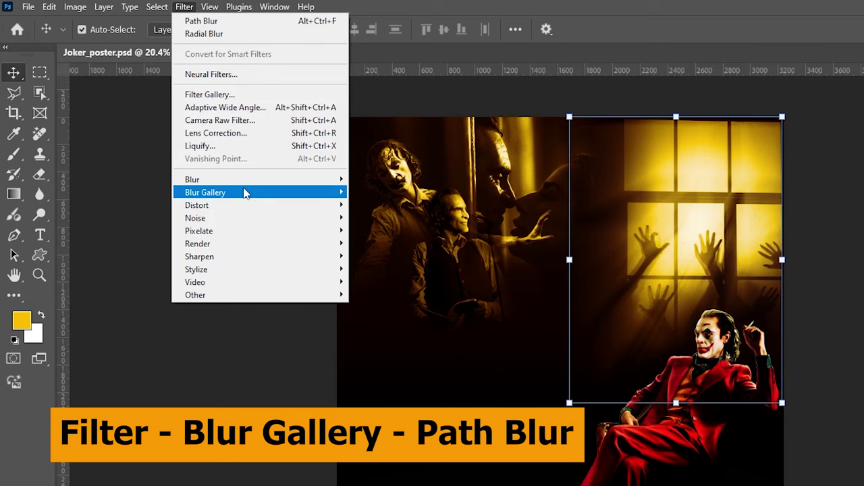
click(373, 229)
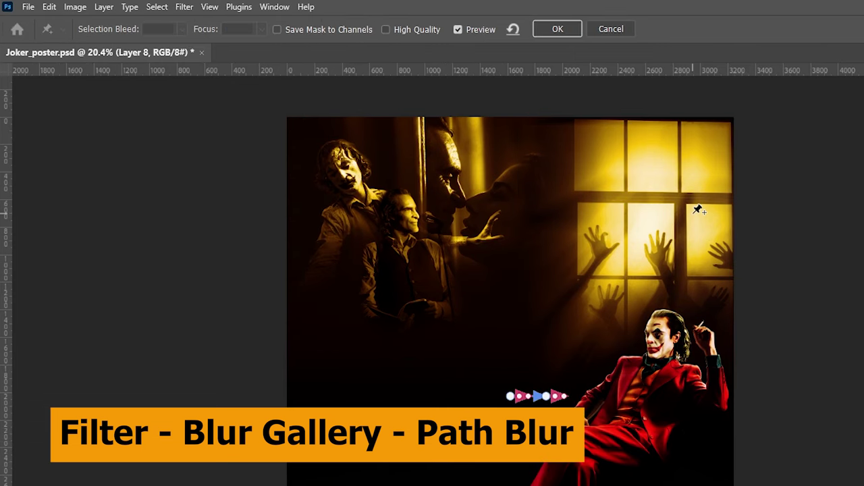
mouse_move(513, 399)
mouse_down()
mouse_move(578, 286)
mouse_move(675, 179)
mouse_up()
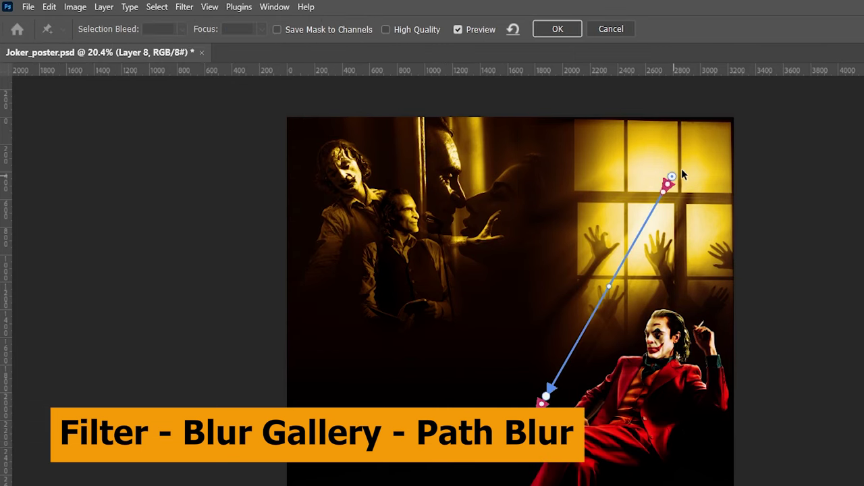
drag(369, 249, 308, 286)
Turn off Centered Blur and set Speed 222%, Taper 1%, with a stronger end point speed.
click(696, 155)
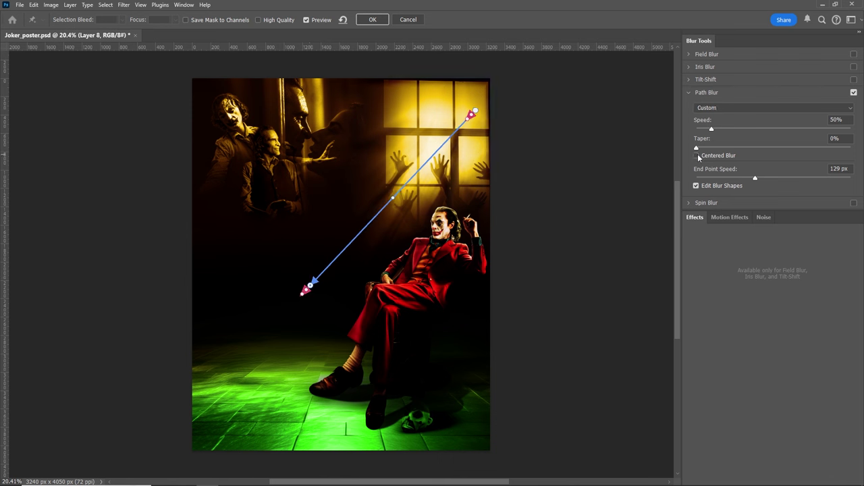
drag(711, 128, 765, 129)
mouse_move(471, 119)
mouse_down()
mouse_move(451, 132)
mouse_move(474, 94)
mouse_up()
mouse_move(697, 147)
mouse_down()
mouse_move(736, 148)
mouse_move(700, 148)
mouse_up()
click(696, 185)
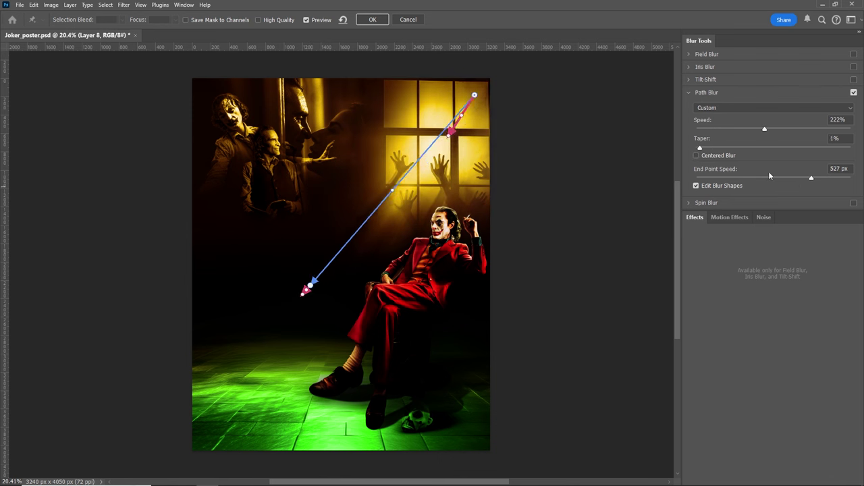
mouse_move(451, 131)
mouse_down()
mouse_move(341, 251)
mouse_move(372, 262)
mouse_up()
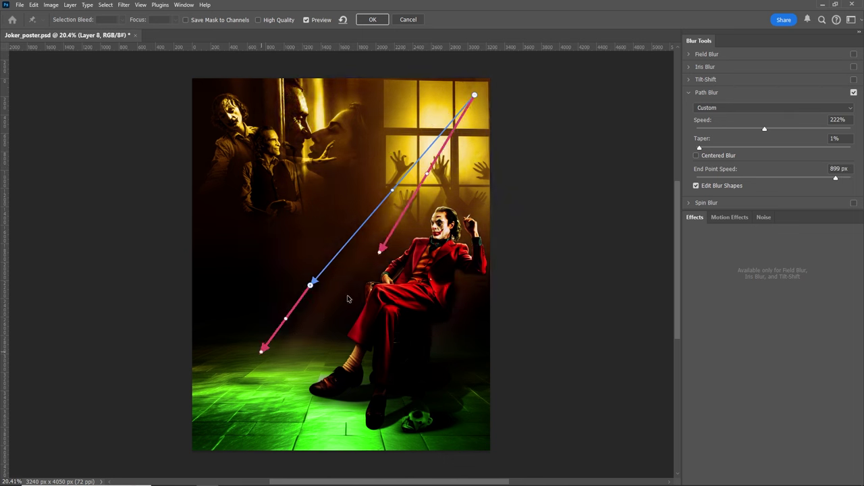
drag(275, 318, 248, 348)
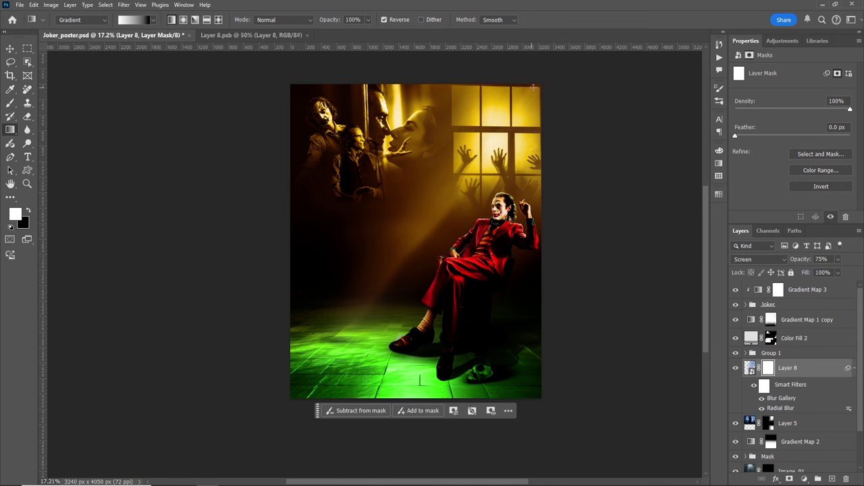
Fade Layer 8 with a diagonal mask gradient from top-right to lower-left.
drag(533, 87, 464, 170)
drag(377, 257, 345, 291)
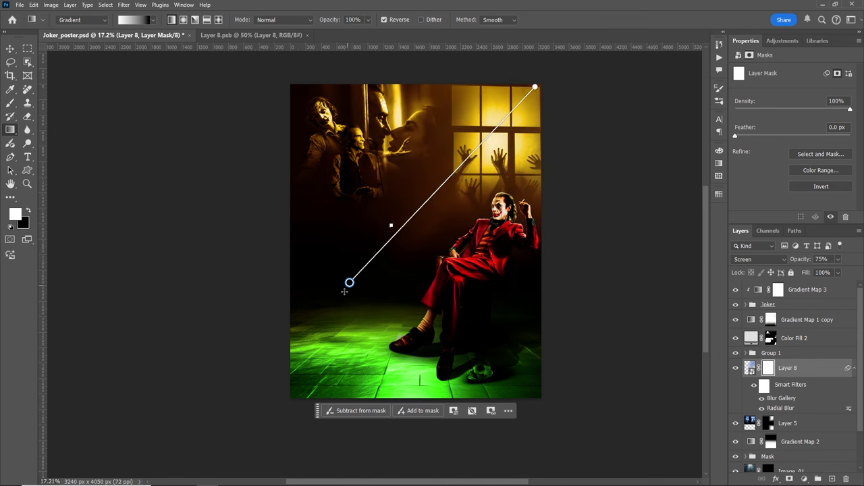
mouse_move(314, 337)
mouse_down()
mouse_move(305, 353)
mouse_move(323, 351)
mouse_up()
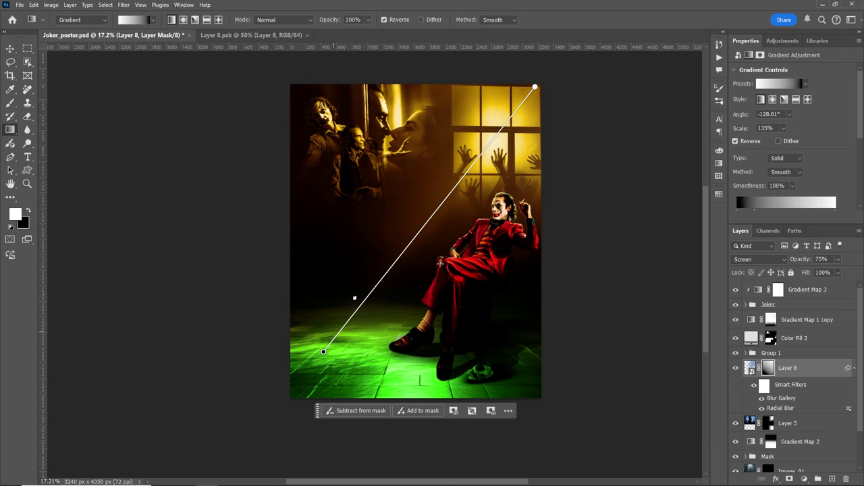
click(769, 368)
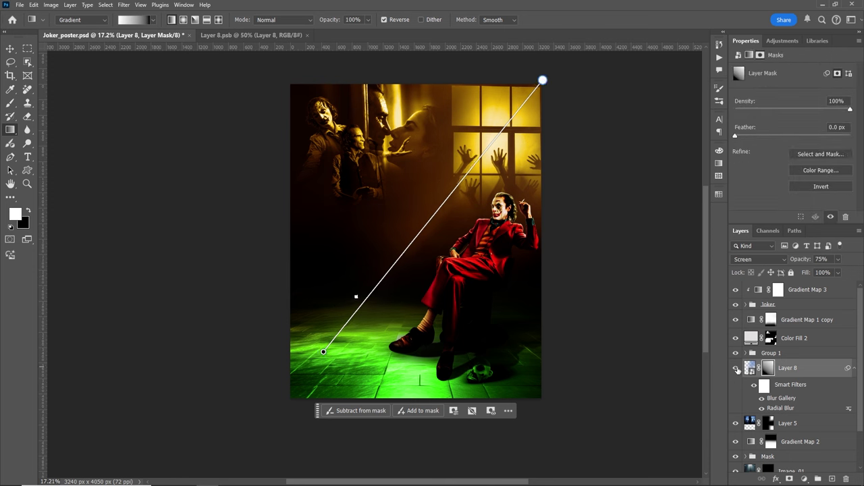
Set Layer 8 to 90% opacity, toggling the light rays on and off to compare.
click(736, 368)
key(v)
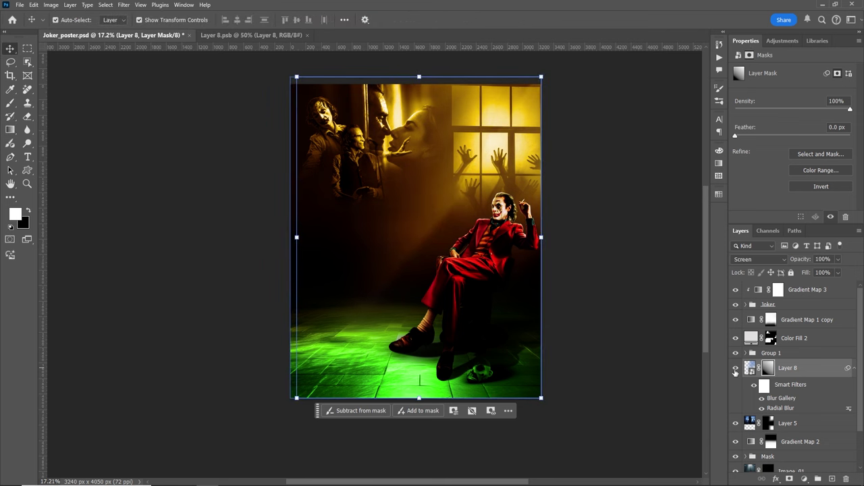
click(736, 368)
click(736, 368)
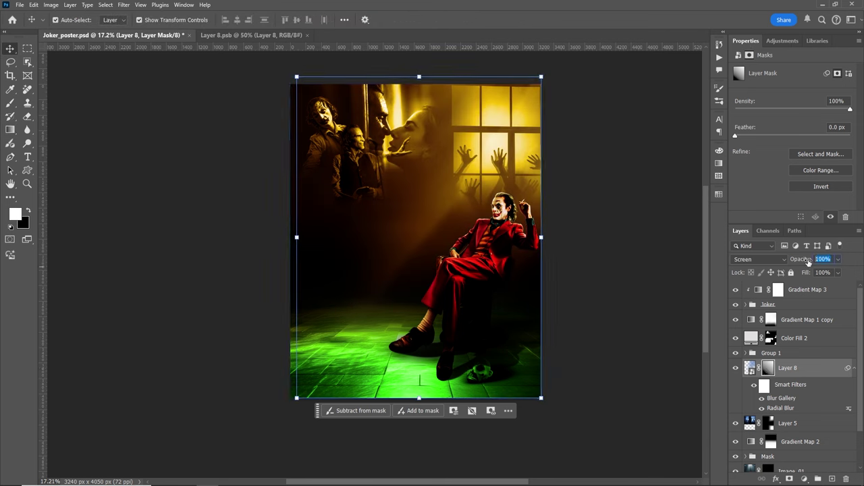
text(75)
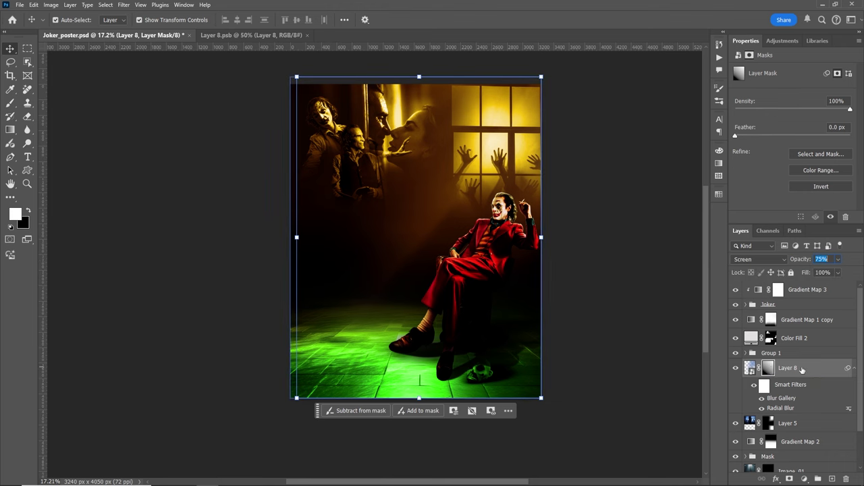
click(750, 368)
key(z)
click(767, 368)
key(b)
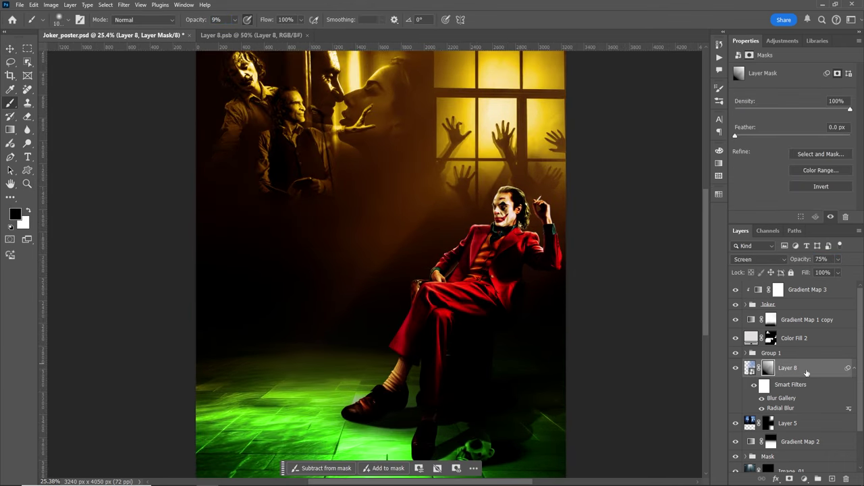
scroll(398, 235, down, 2)
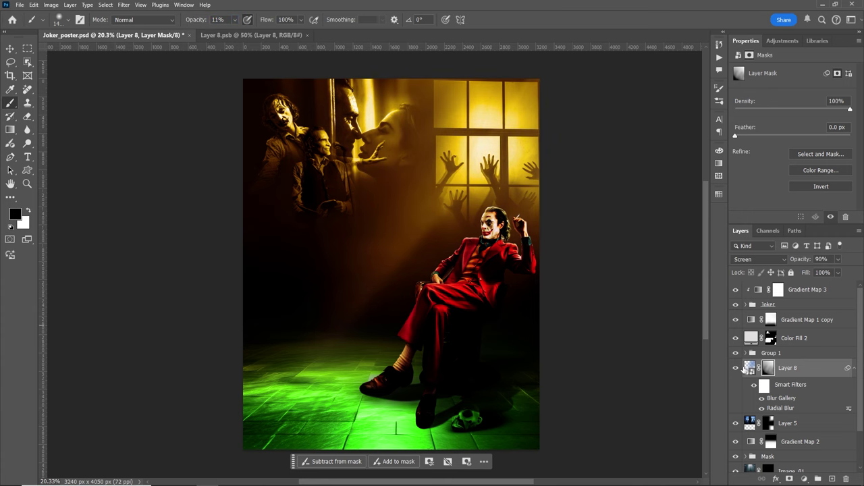
click(735, 368)
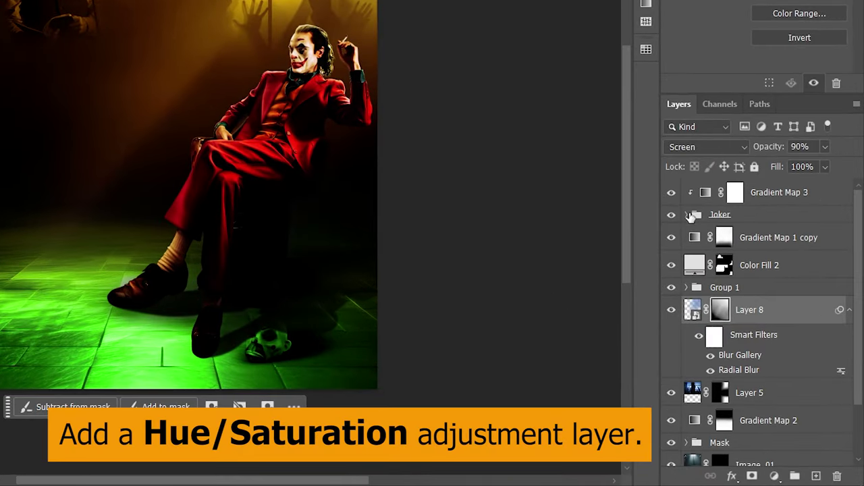
Add a Hue/Saturation adjustment layer above Curves 3 in the Joker group.
click(747, 305)
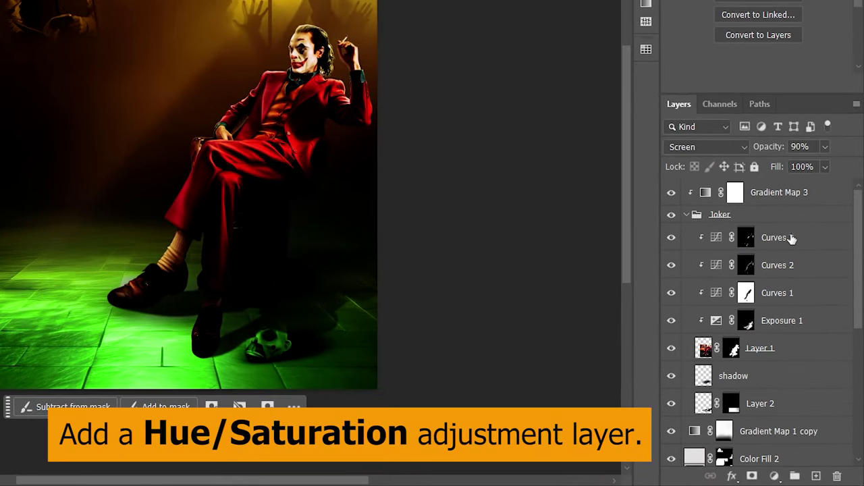
click(792, 239)
click(774, 476)
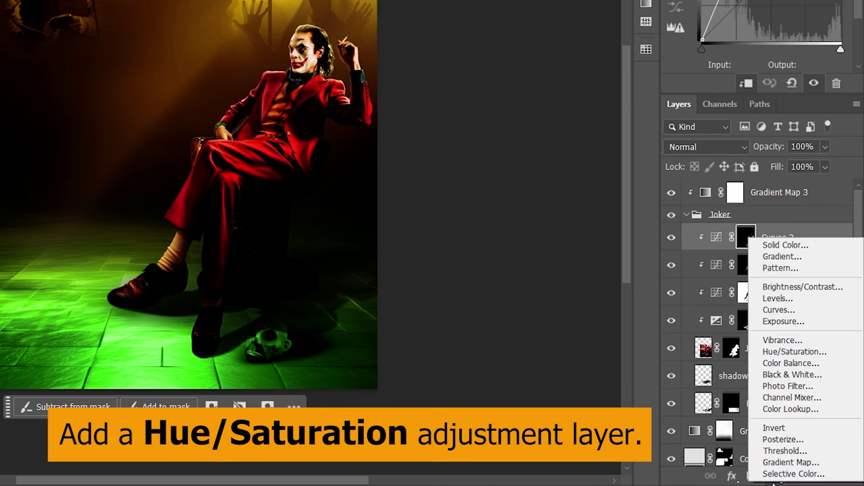
click(795, 352)
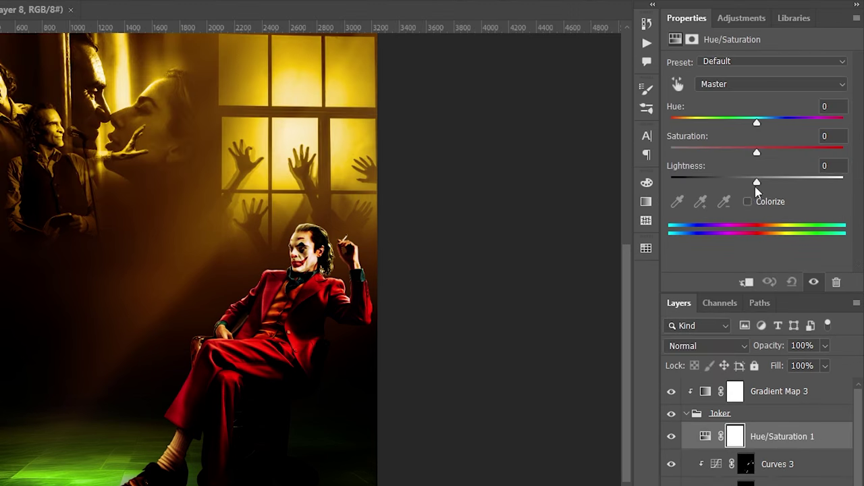
Colorize it at Hue 145, Saturation 57, Lightness +16, clipped to the layer below.
click(747, 201)
drag(672, 123, 745, 124)
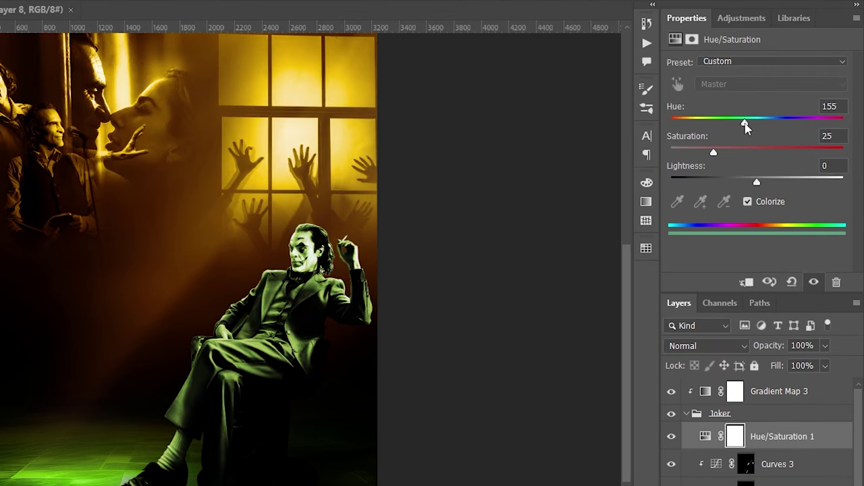
drag(713, 152, 768, 152)
drag(757, 182, 772, 182)
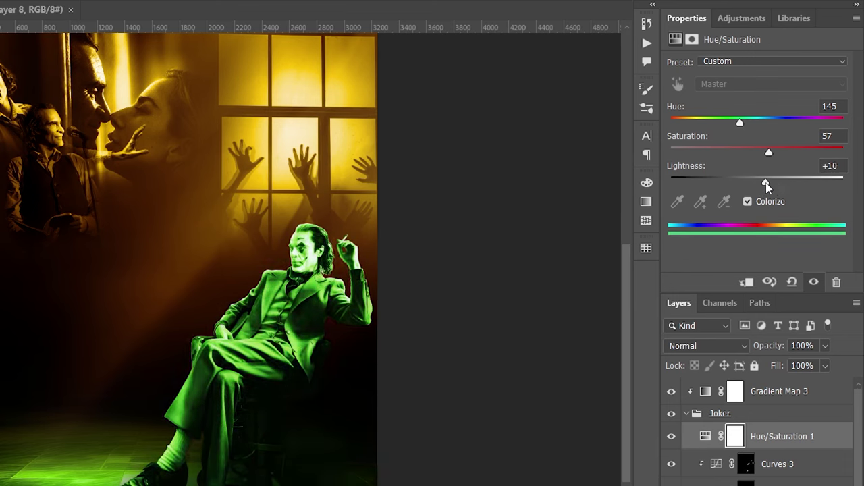
click(736, 432)
alt+click(757, 451)
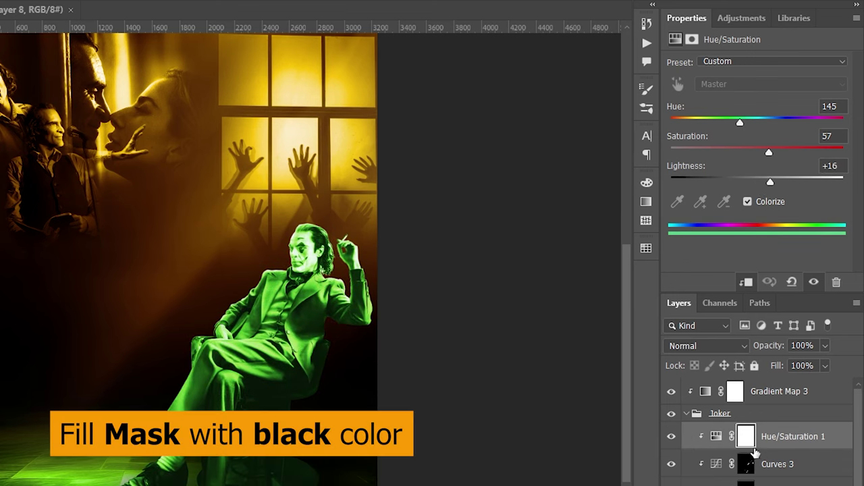
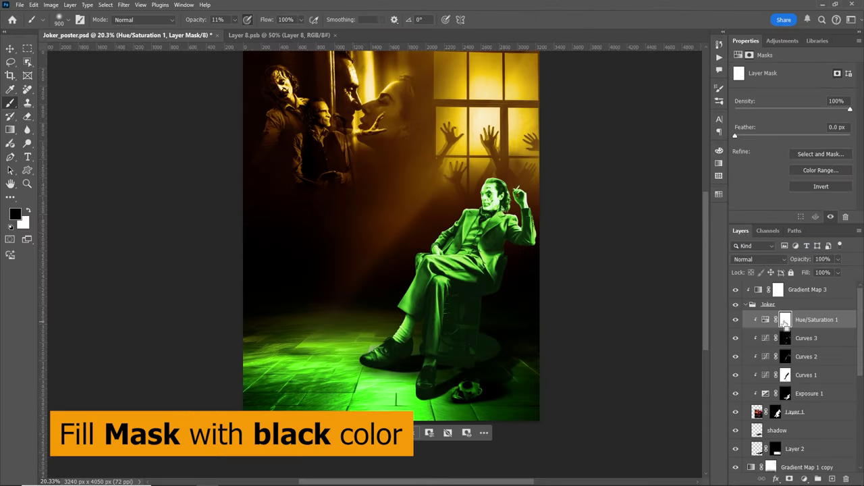
Fill the Hue/Saturation mask with black, then paint the green glow back onto the floor around the chair.
key(alt+BackSpace)
scroll(502, 289, up, 3)
scroll(503, 289, up, 2)
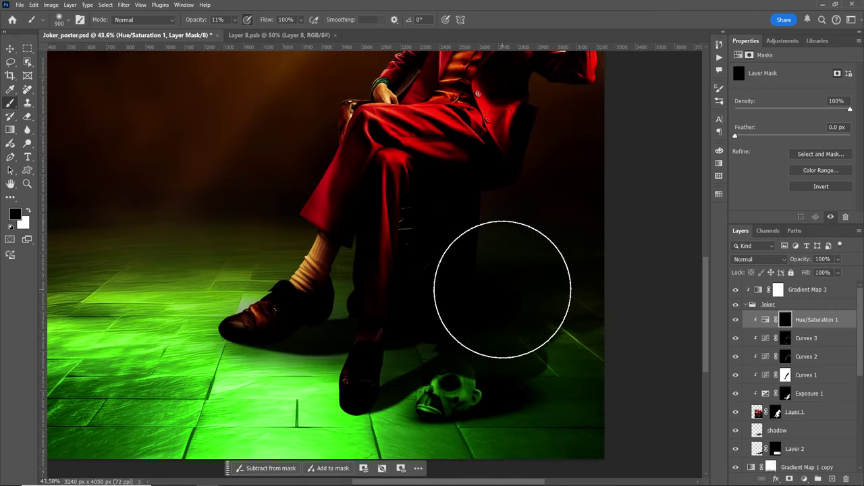
key(bracketleft)
key(bracketleft)
key(bracketleft)
key(x)
key(bracketright)
key(bracketright)
key(bracketright)
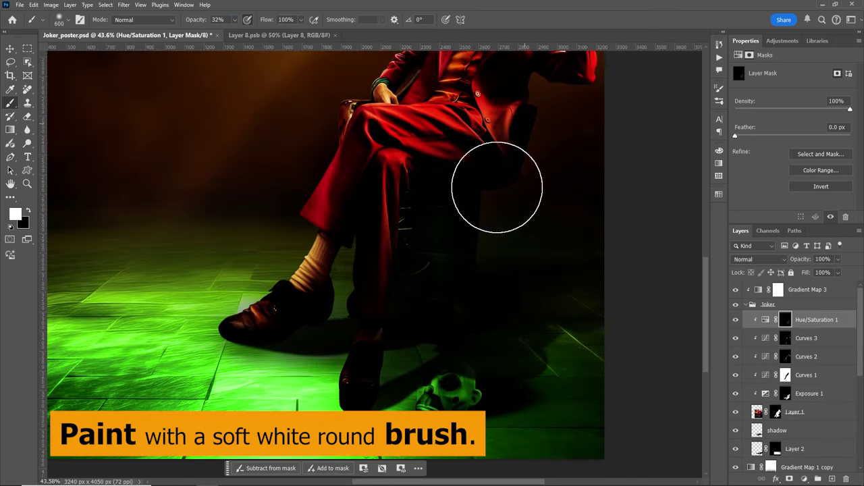
drag(193, 20, 205, 20)
drag(499, 272, 439, 318)
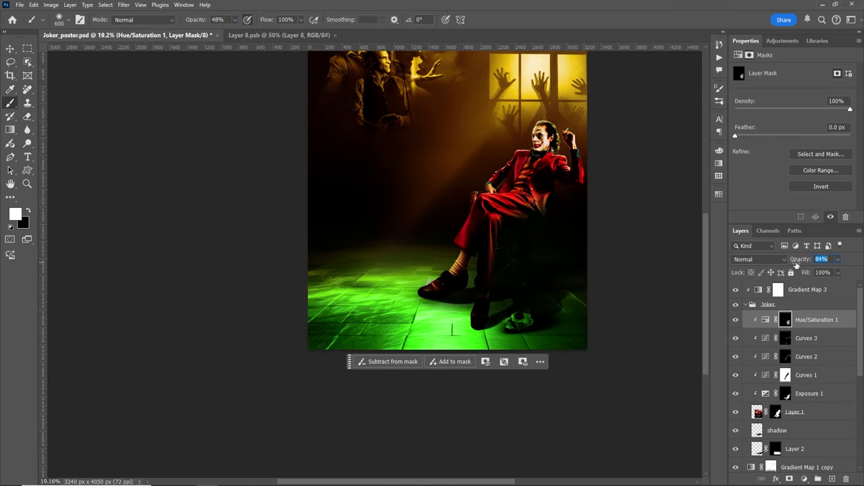
Lower the green adjustment layer's opacity to 75% and save the poster.
drag(791, 267, 794, 267)
key(ctrl+s)
key(z)
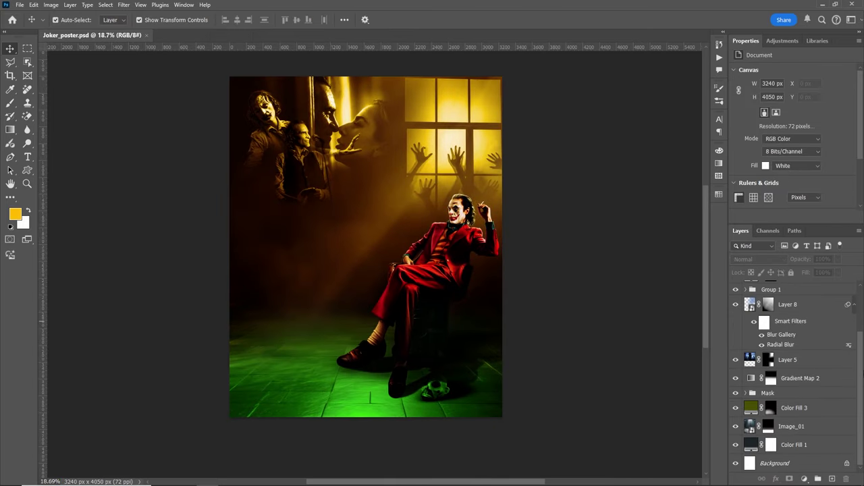
In a new group above Color Fill 3, type JOKER in Anton 850 pt and move it up-left.
click(794, 408)
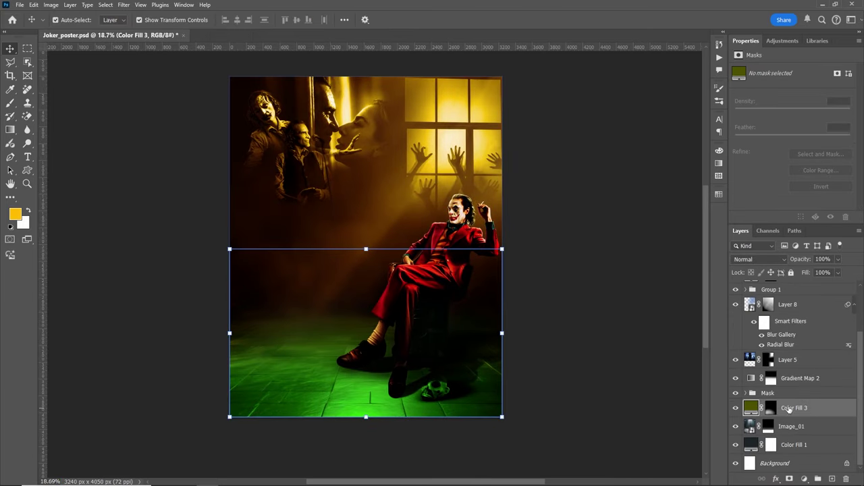
click(818, 479)
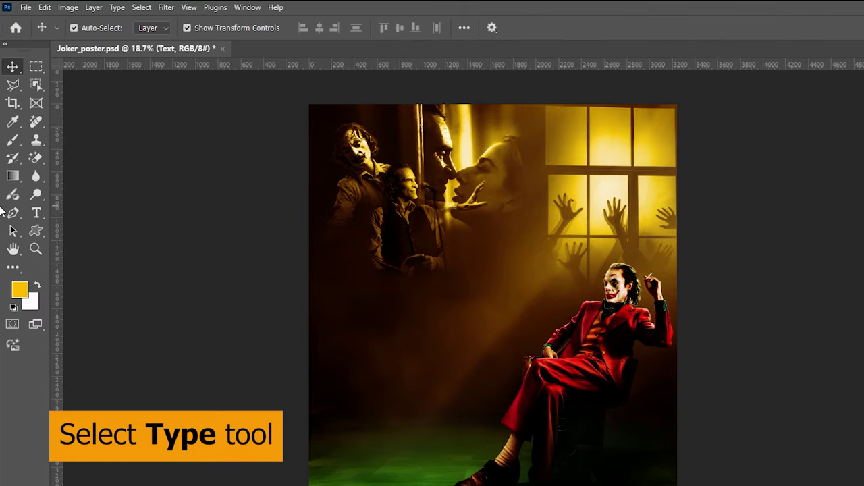
click(40, 209)
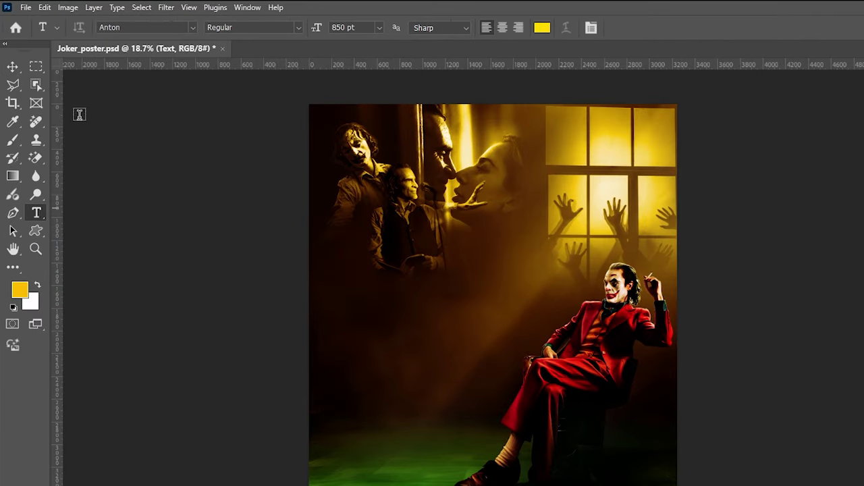
click(192, 28)
click(273, 82)
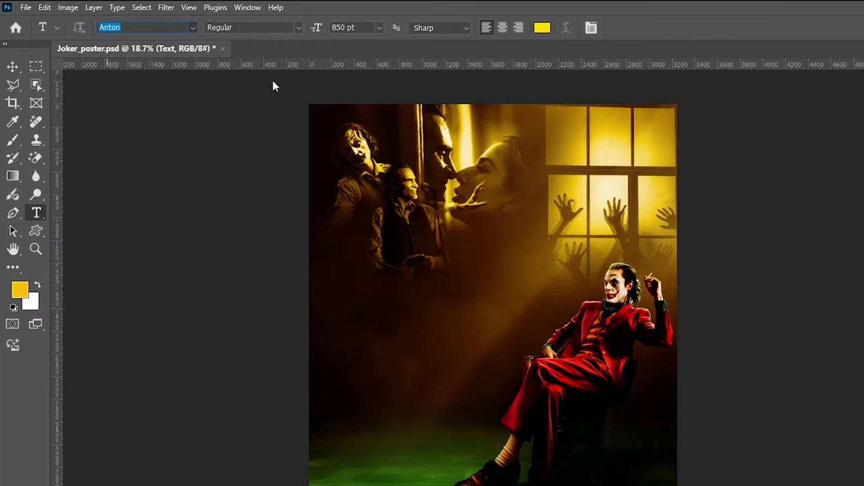
click(387, 451)
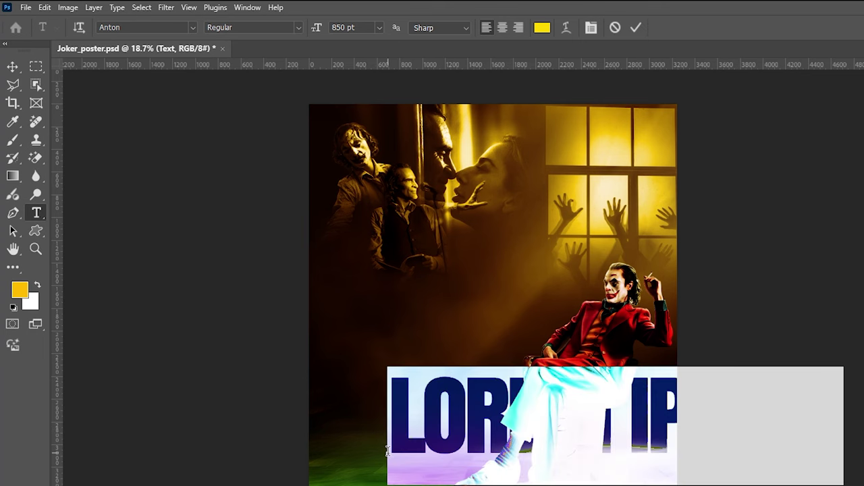
text(JOKER)
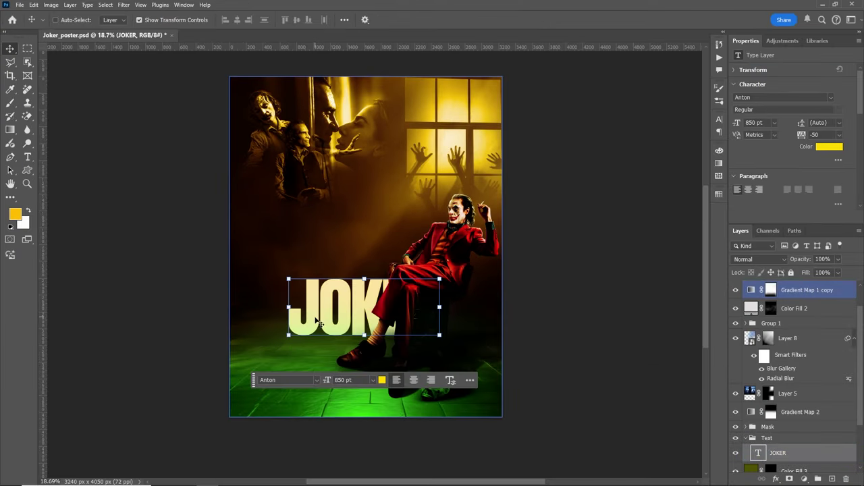
drag(318, 323, 271, 259)
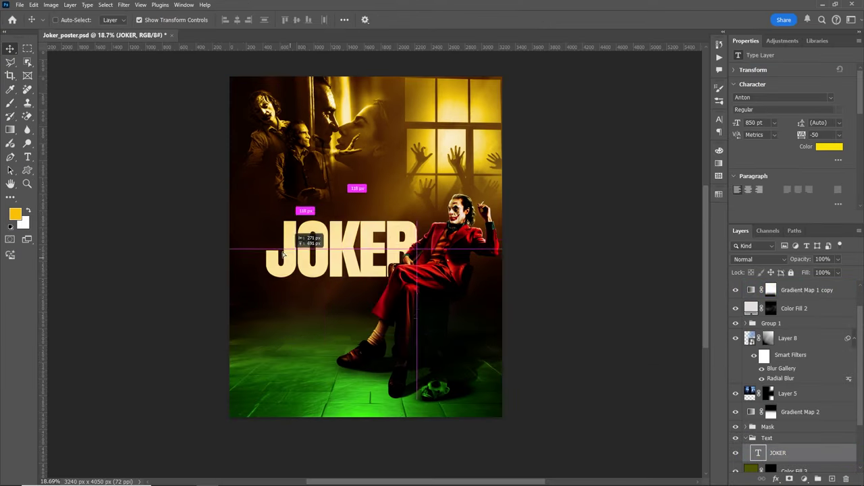
Set the JOKER text's letter tracking to 0.
double_click(758, 454)
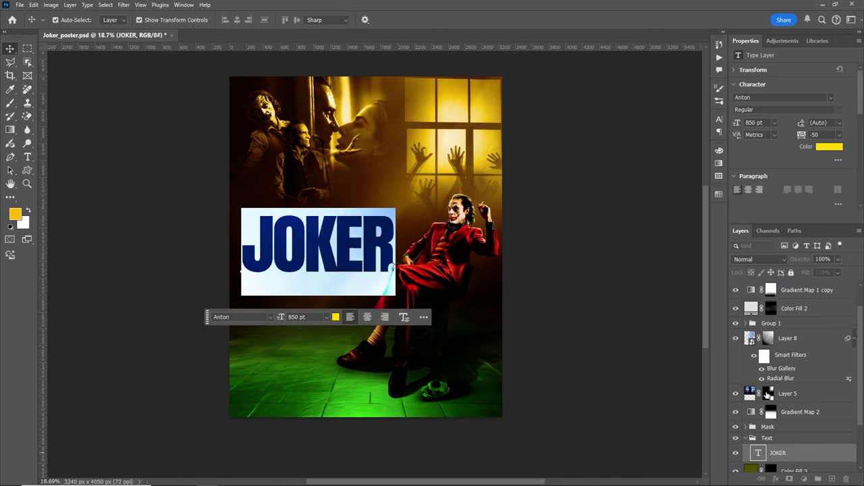
click(829, 147)
click(812, 274)
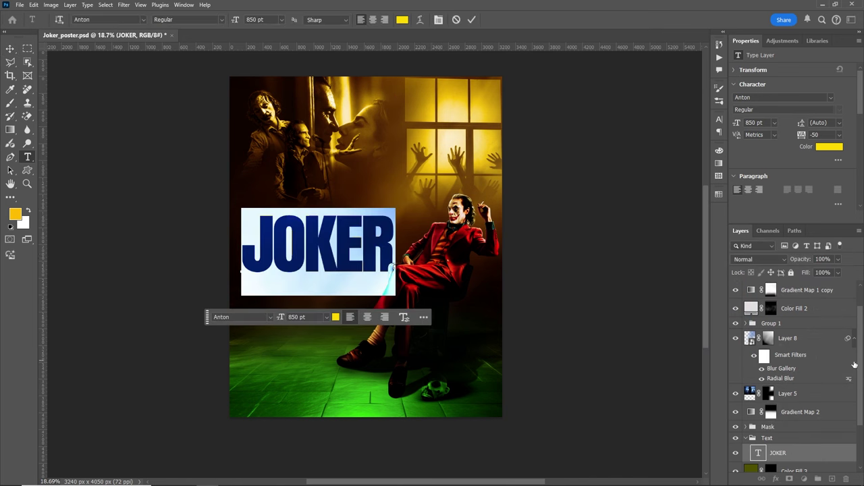
scroll(801, 419, down, 3)
click(749, 390)
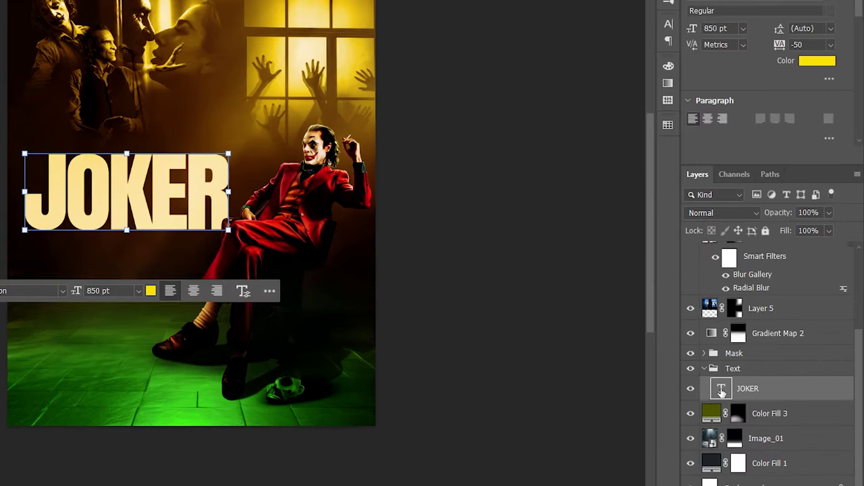
double_click(721, 390)
click(831, 44)
click(804, 116)
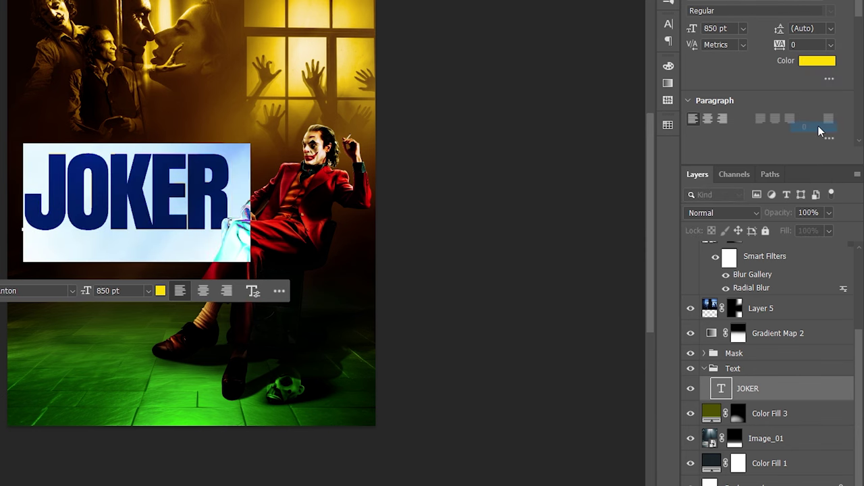
Rotate JOKER 90° counter-clockwise and convert its layer to a Smart Object.
key(ctrl+t)
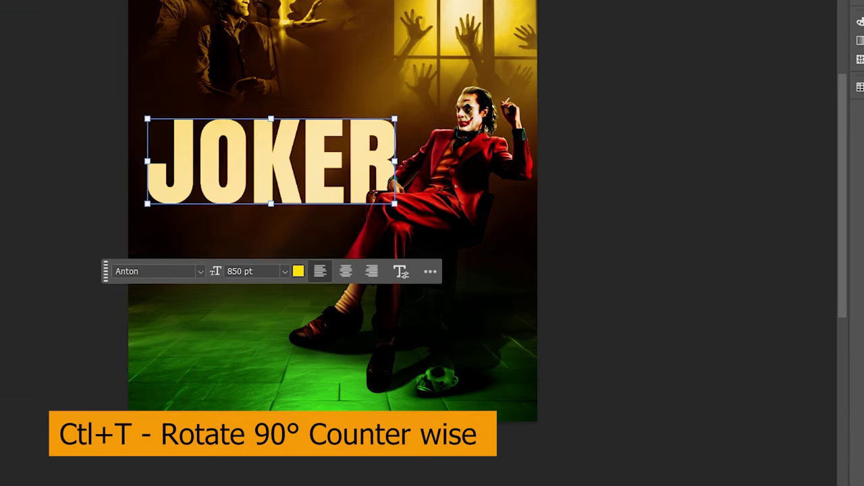
key(ctrl+t)
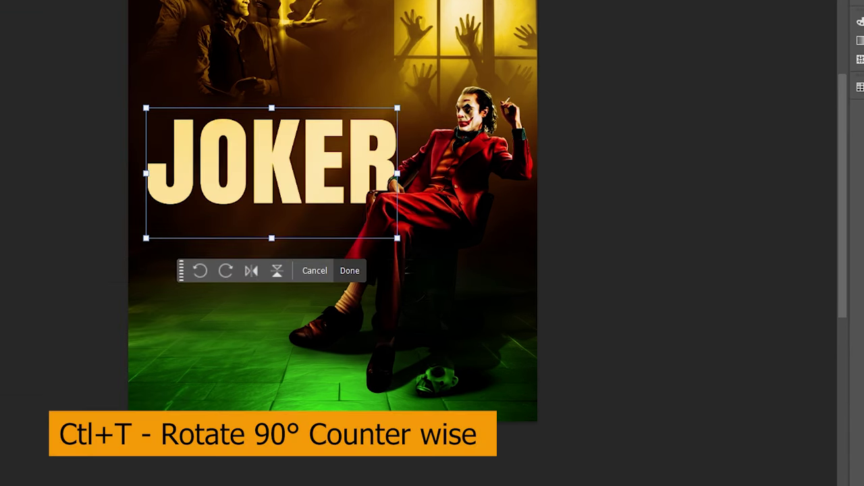
right_click(298, 188)
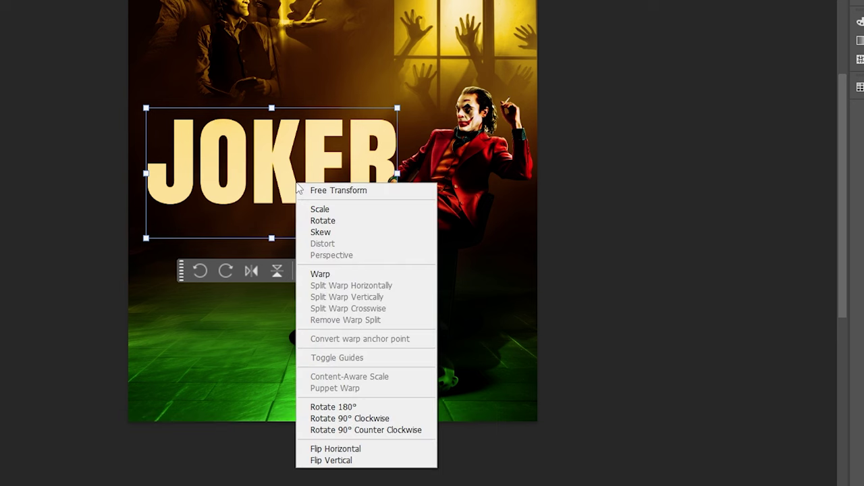
click(413, 430)
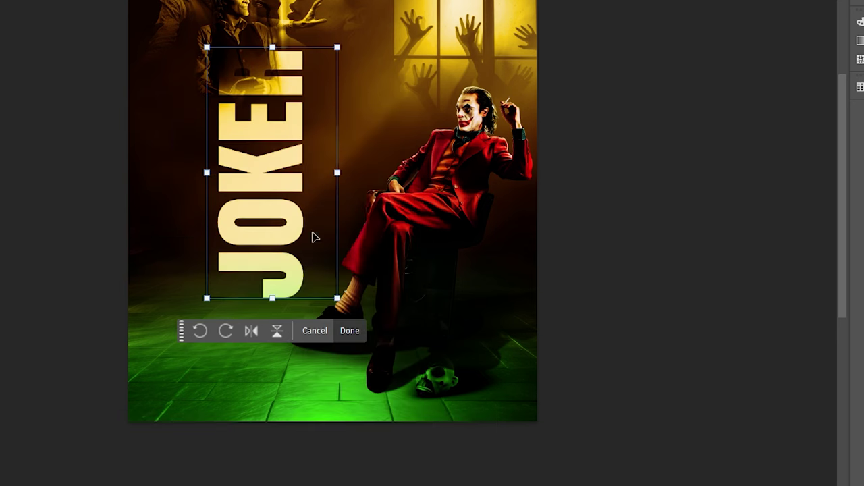
key(Return)
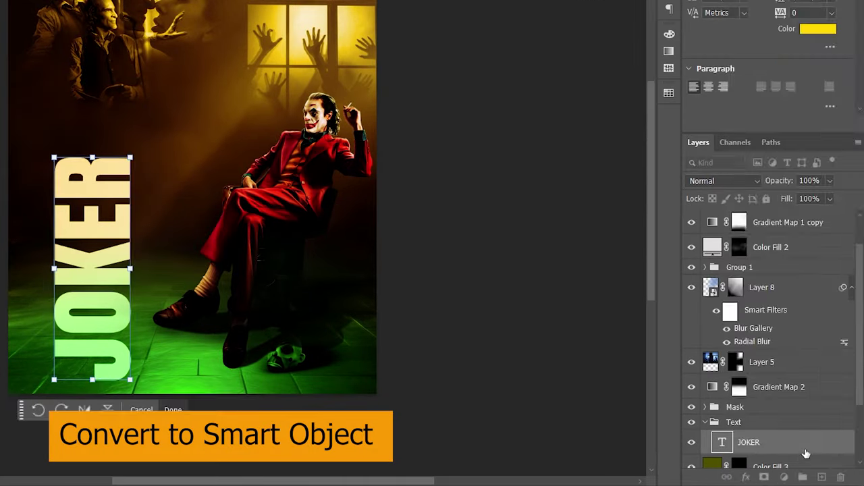
right_click(815, 457)
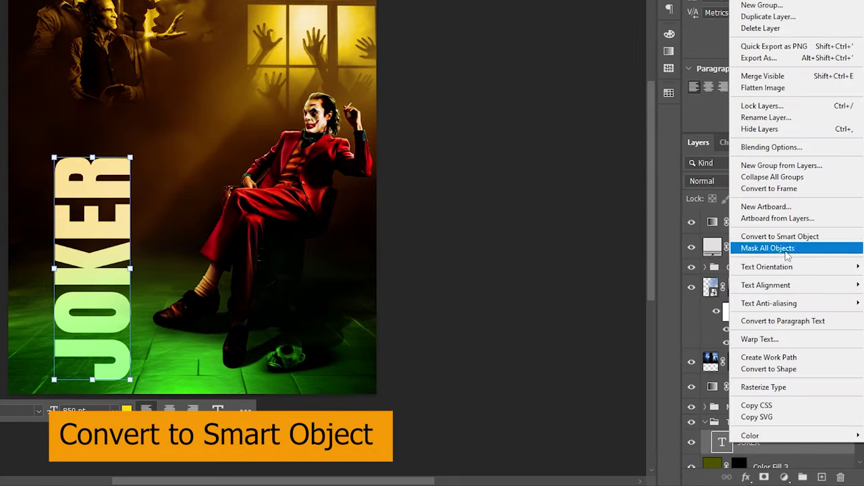
click(783, 236)
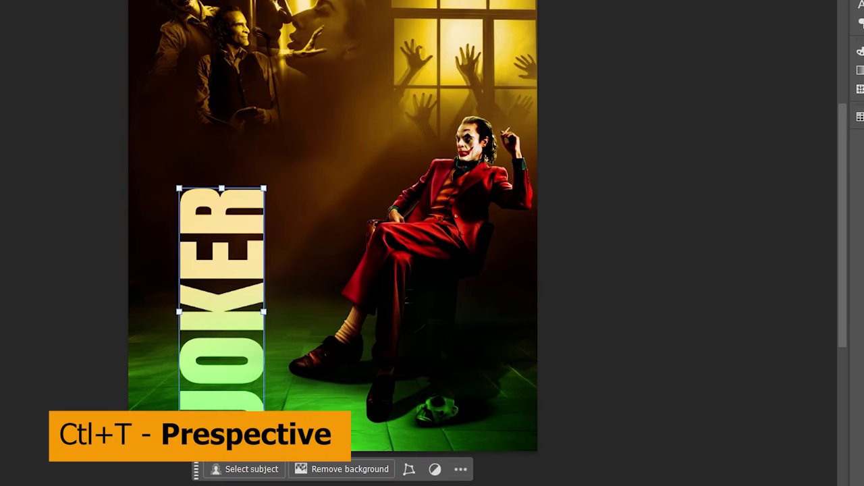
Use Perspective and Distort transforms to lay JOKER flat across the green floor.
key(ctrl+t)
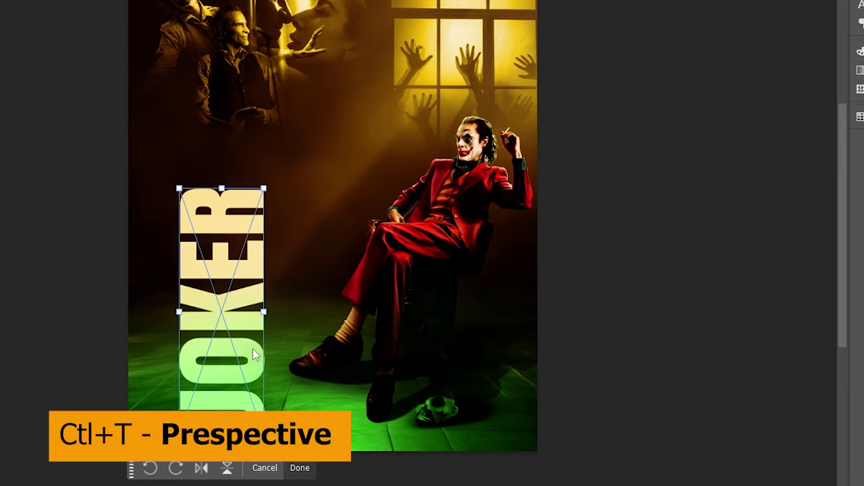
right_click(253, 348)
click(306, 156)
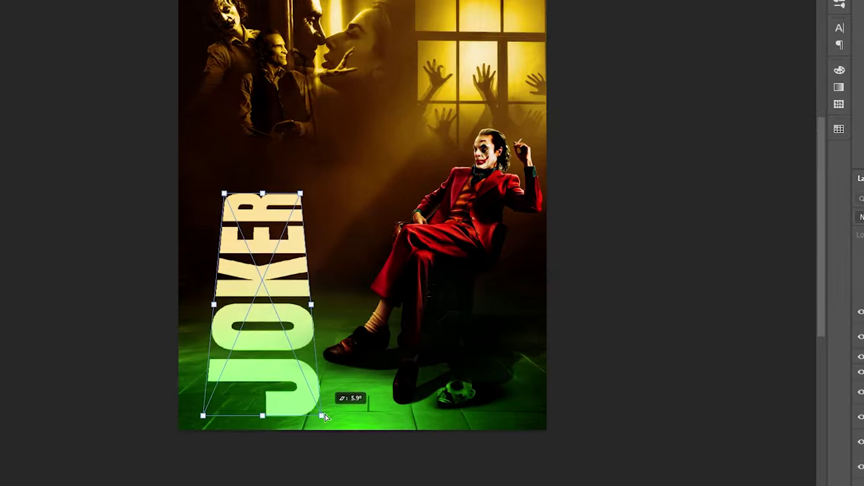
drag(315, 412, 323, 415)
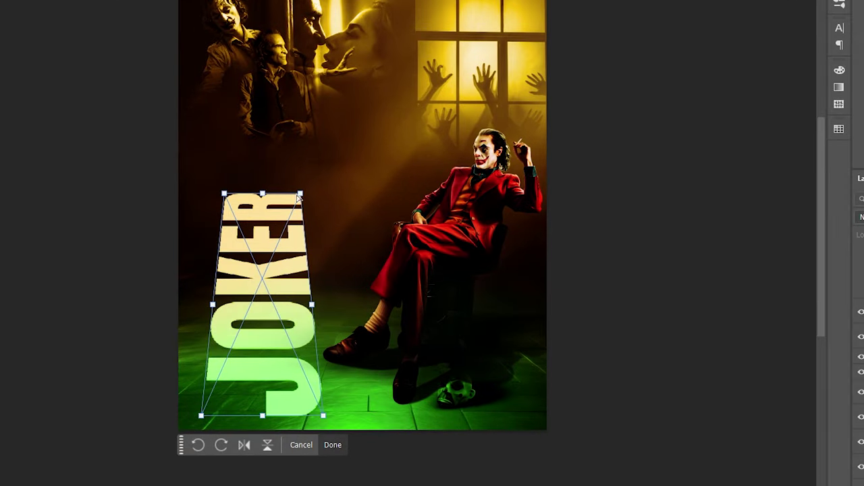
right_click(274, 247)
click(304, 322)
drag(270, 211, 318, 300)
scroll(318, 301, down, 2)
drag(202, 371, 177, 361)
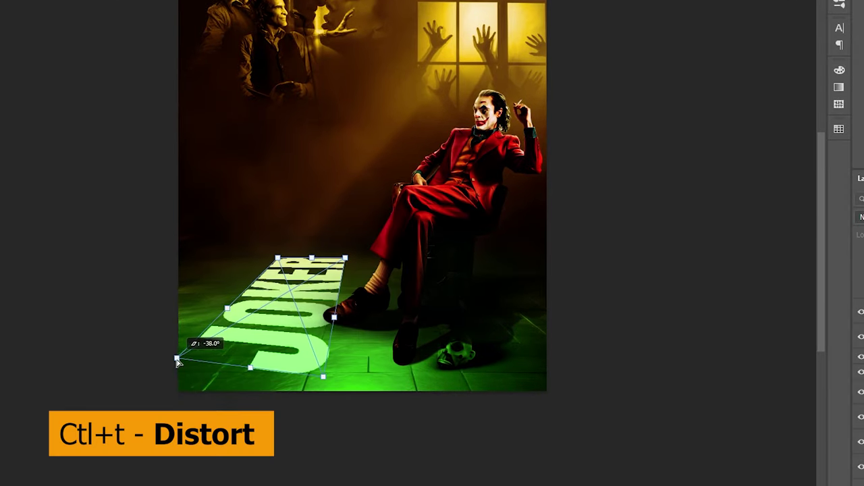
drag(312, 258, 310, 280)
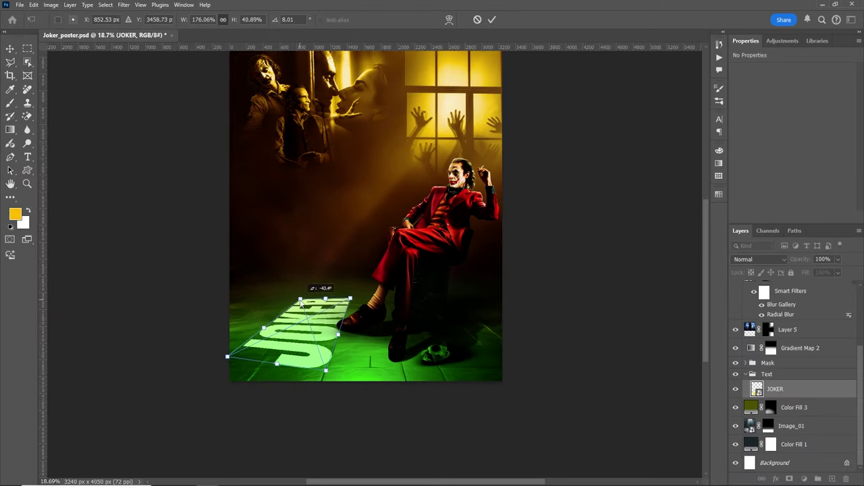
key(Return)
Stretch JOKER longer along the floor and raise its bottom-right corner.
scroll(317, 378, up, 3)
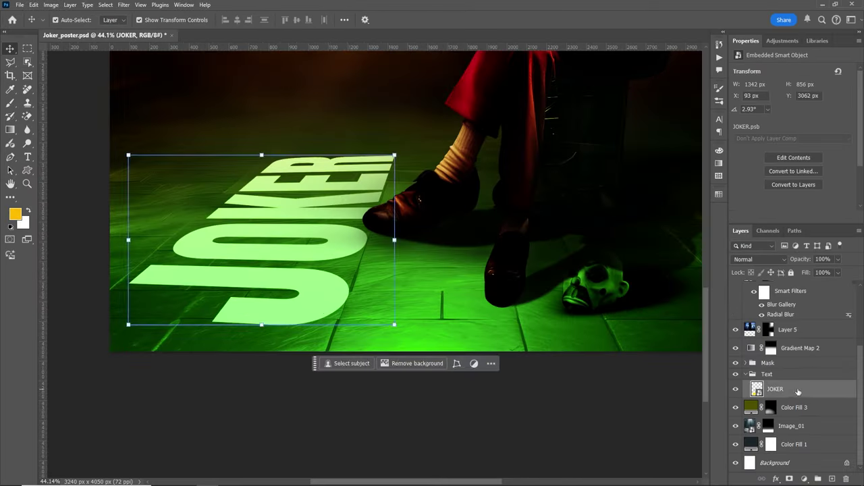
key(ctrl+t)
mouse_move(333, 149)
mouse_down()
mouse_move(365, 119)
mouse_move(361, 133)
mouse_up()
scroll(333, 267, down, 2)
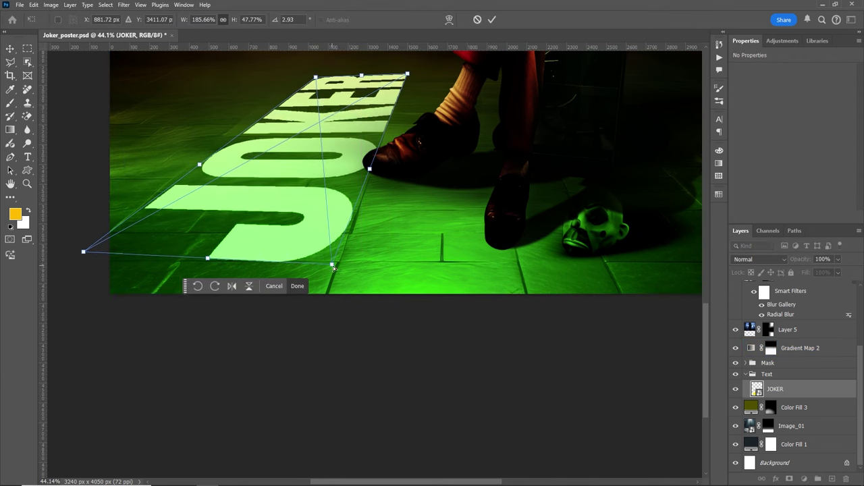
drag(333, 266, 338, 251)
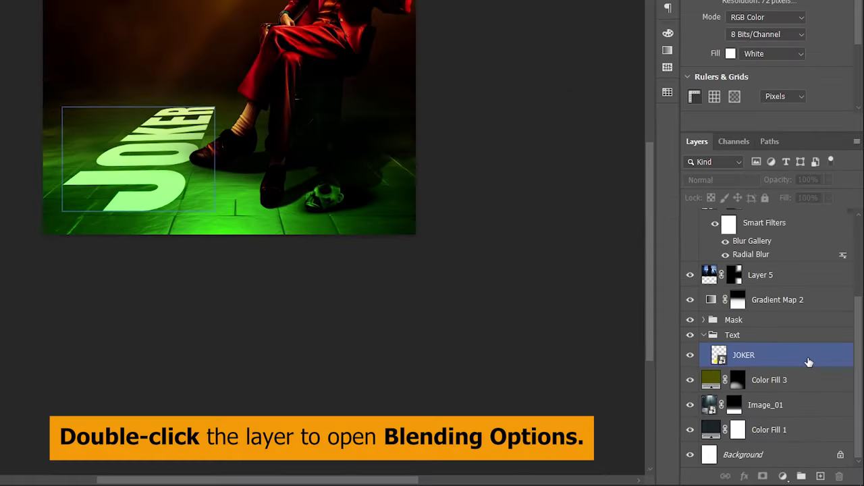
Split JOKER's Underlying Layer Blend If black slider to 38/164 so it blends into the tiles.
click(809, 363)
double_click(829, 363)
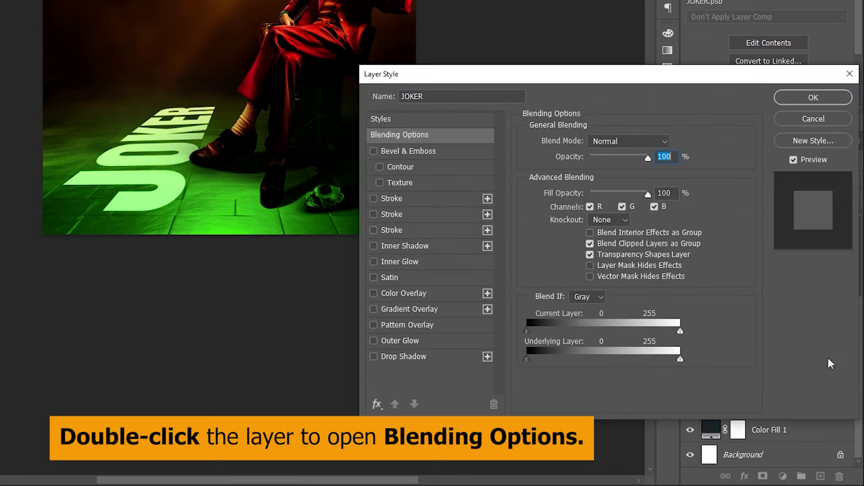
drag(528, 358, 633, 355)
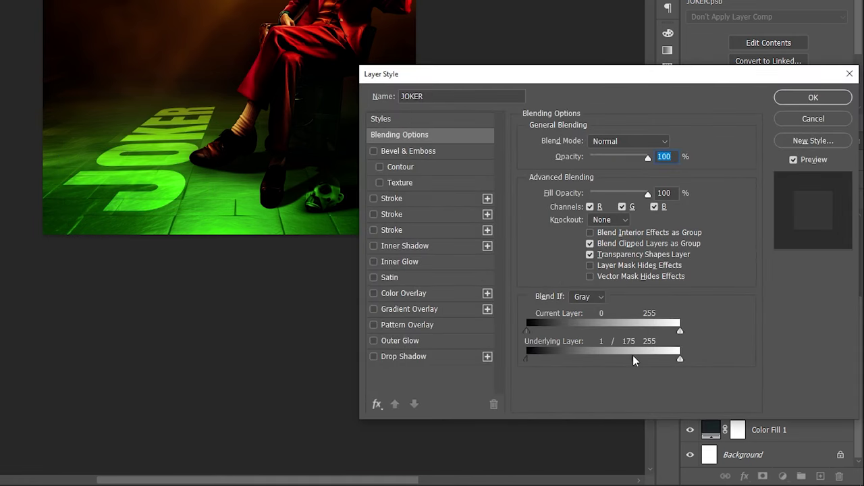
drag(528, 358, 548, 358)
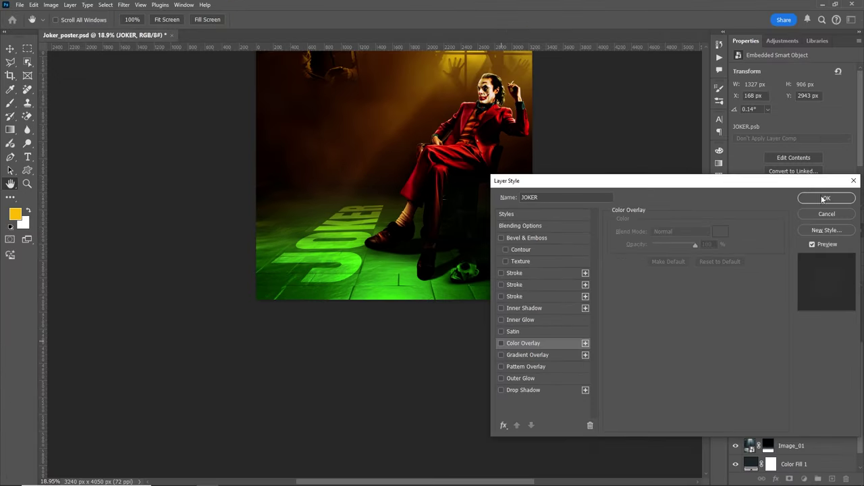
click(823, 198)
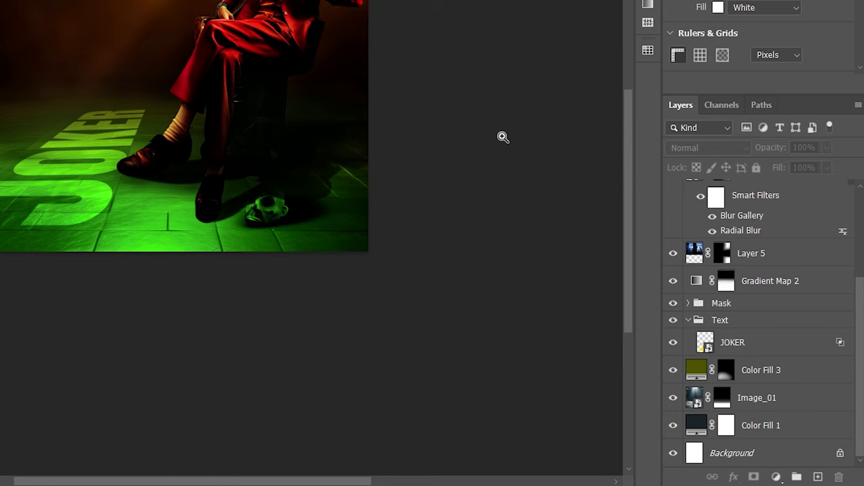
drag(503, 137, 520, 137)
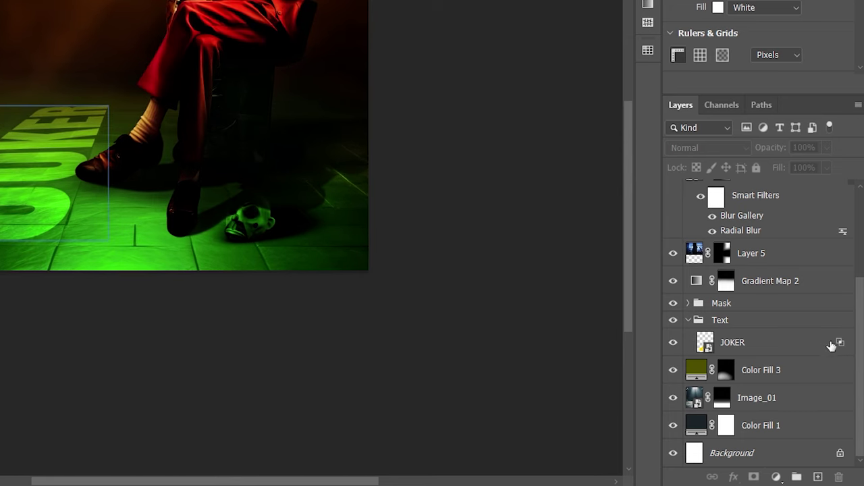
Duplicate JOKER, set the copy to Soft Light, and skew its top edge to the floor perspective.
click(800, 343)
mouse_move(801, 344)
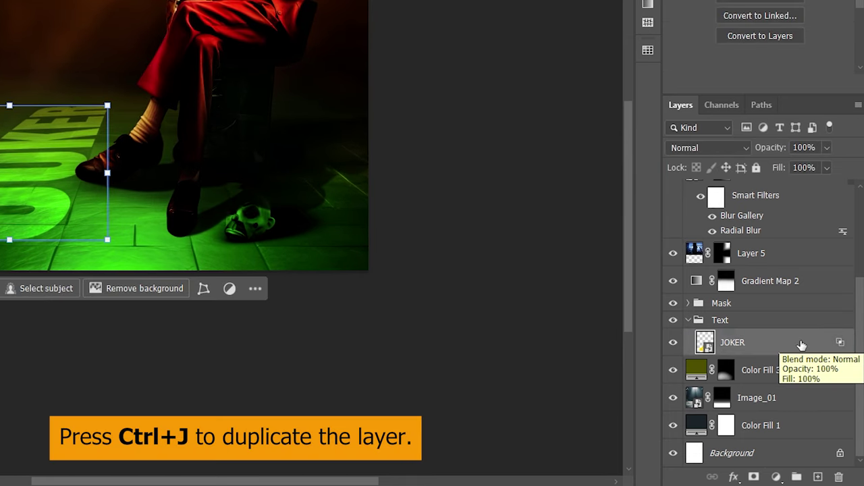
key(ctrl+j)
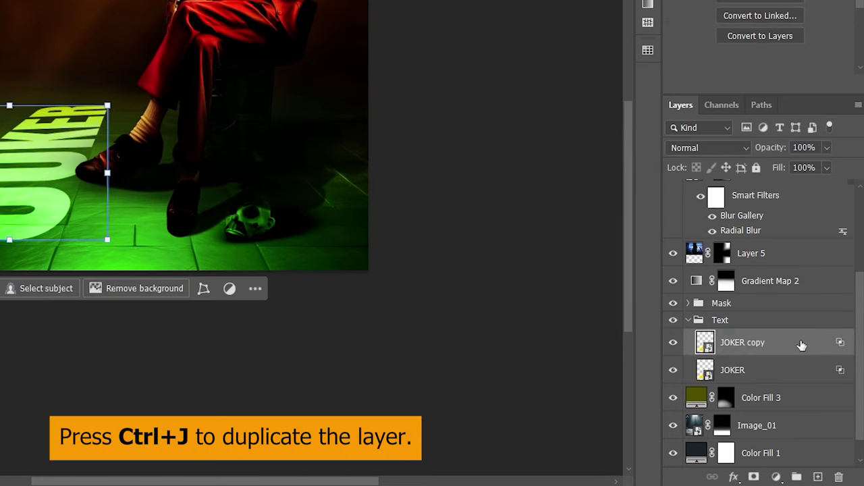
click(709, 147)
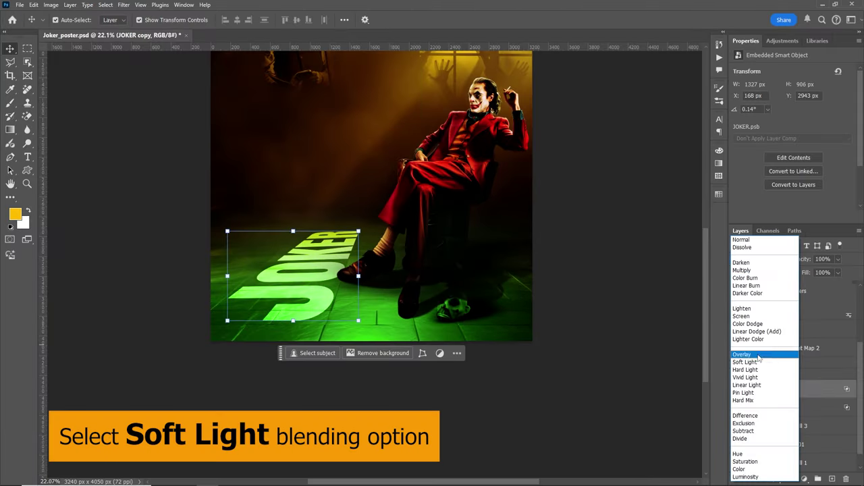
click(750, 363)
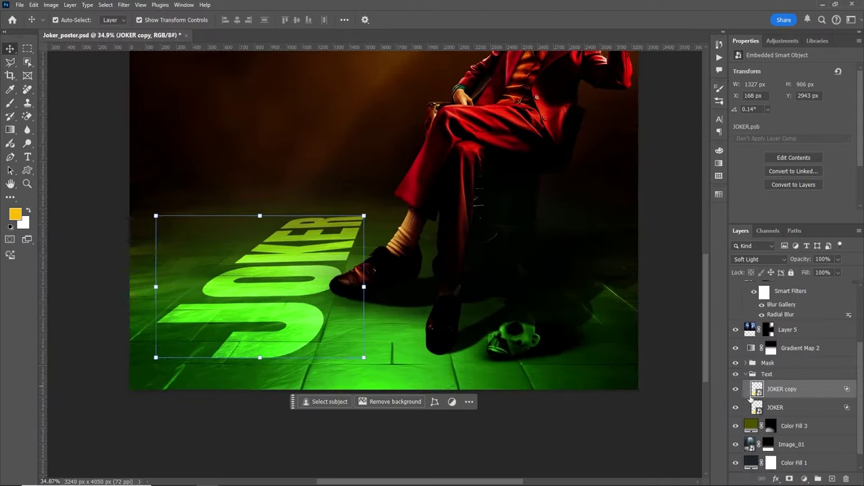
key(ctrl+t)
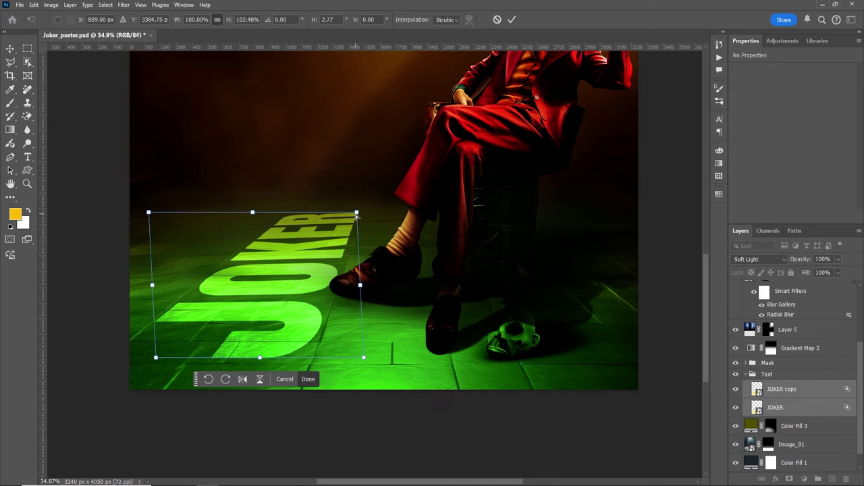
drag(259, 216, 254, 221)
key(Return)
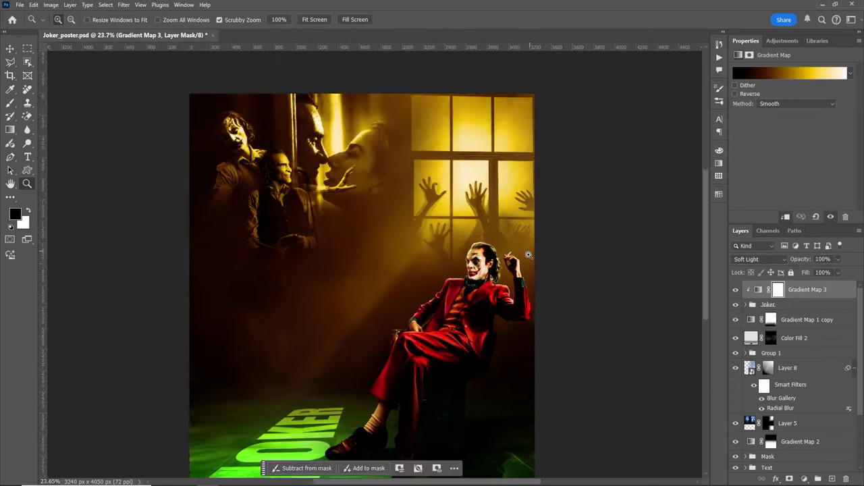
Add a brown #744505 Solid Color fill layer with an inverted, hidden mask.
click(529, 254)
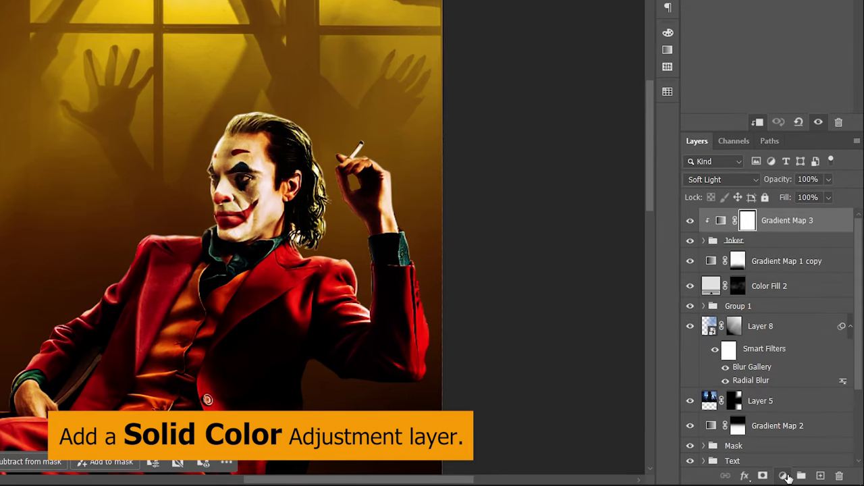
click(784, 476)
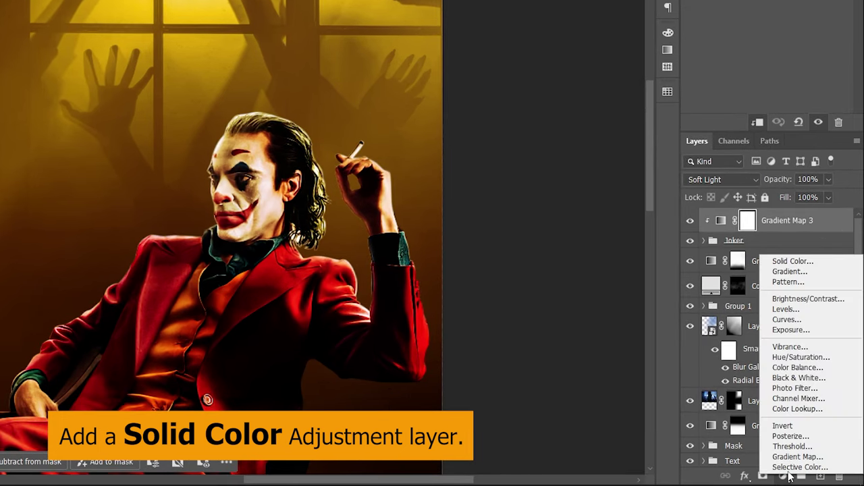
click(832, 257)
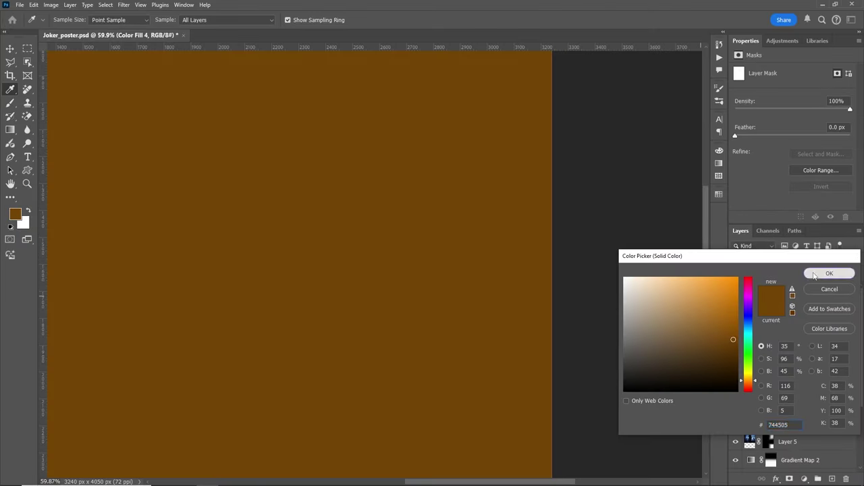
click(827, 274)
key(ctrl+i)
drag(510, 277, 541, 271)
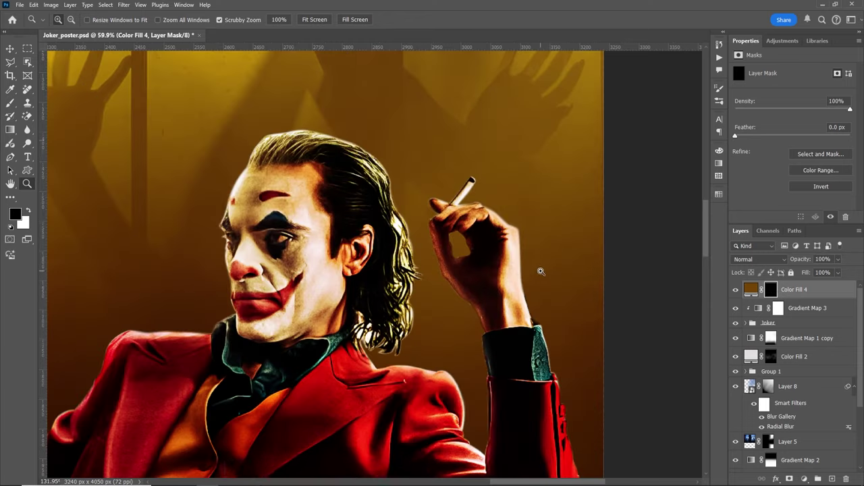
Paint the brown fill in over the hair and hand and set it to Screen mode.
key(b)
key(x)
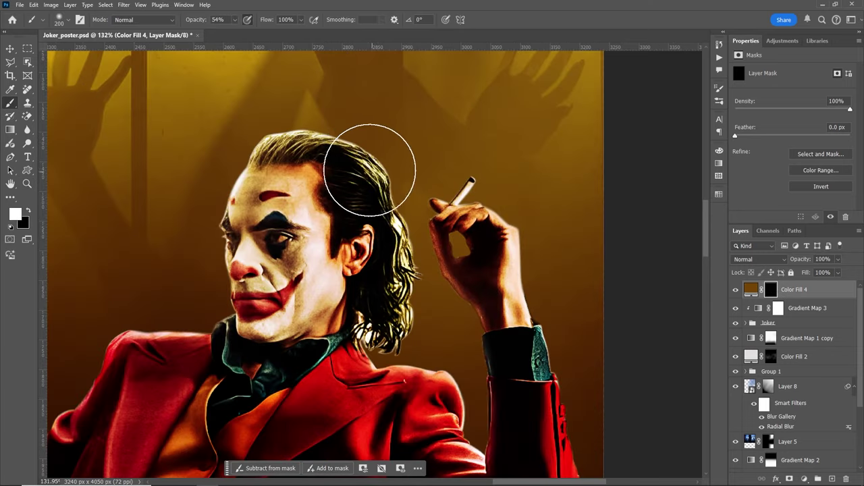
drag(370, 171, 398, 365)
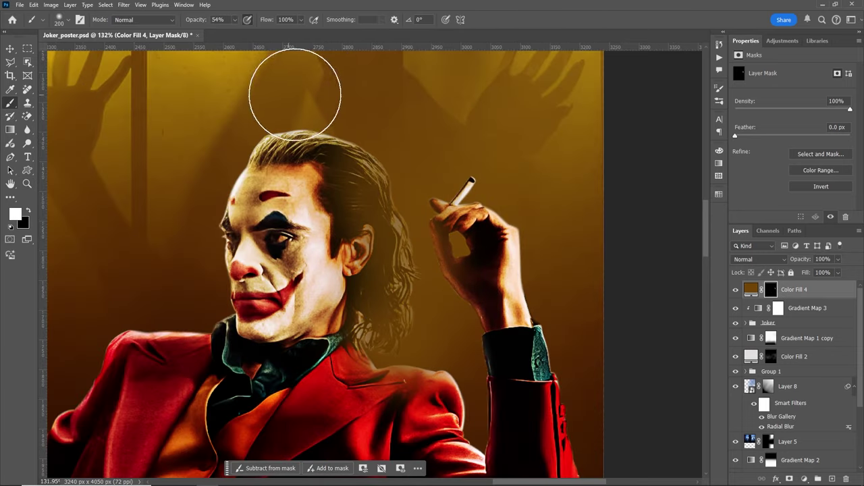
drag(428, 380, 325, 378)
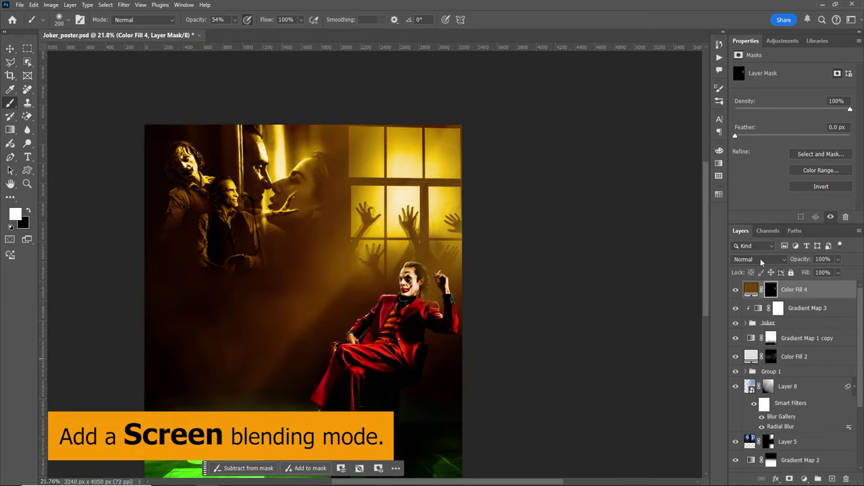
click(761, 261)
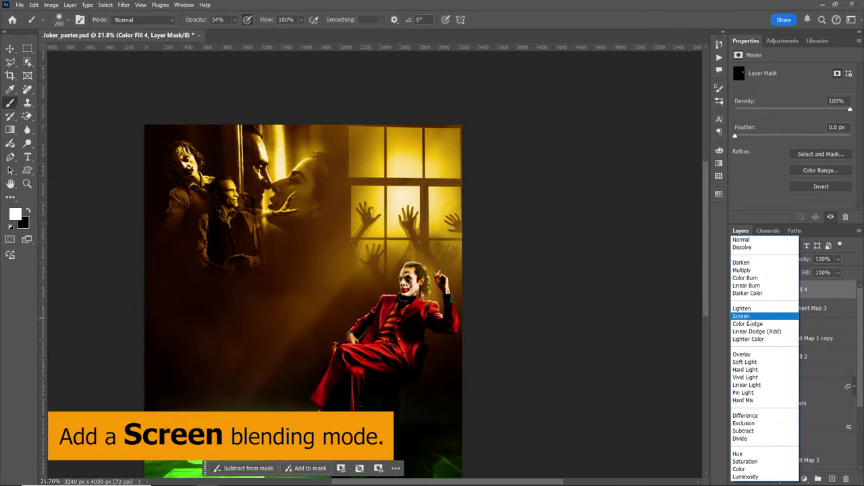
click(748, 318)
drag(433, 291, 553, 270)
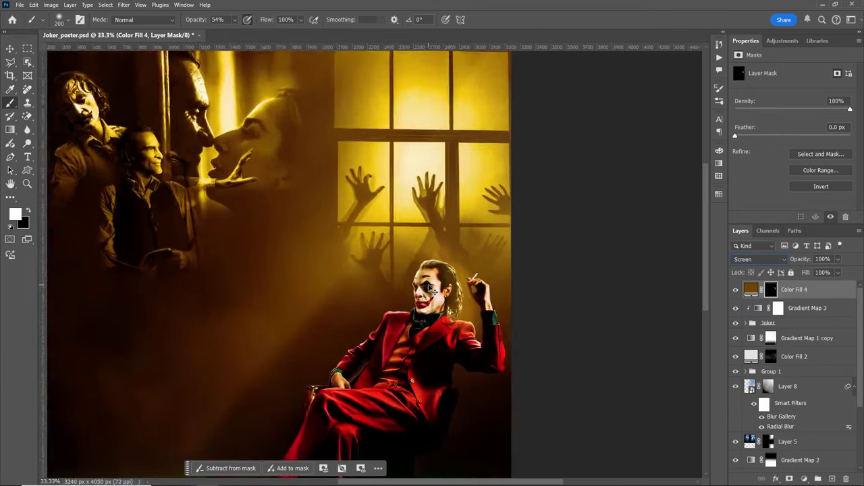
scroll(692, 203, down, 1)
scroll(706, 226, down, 1)
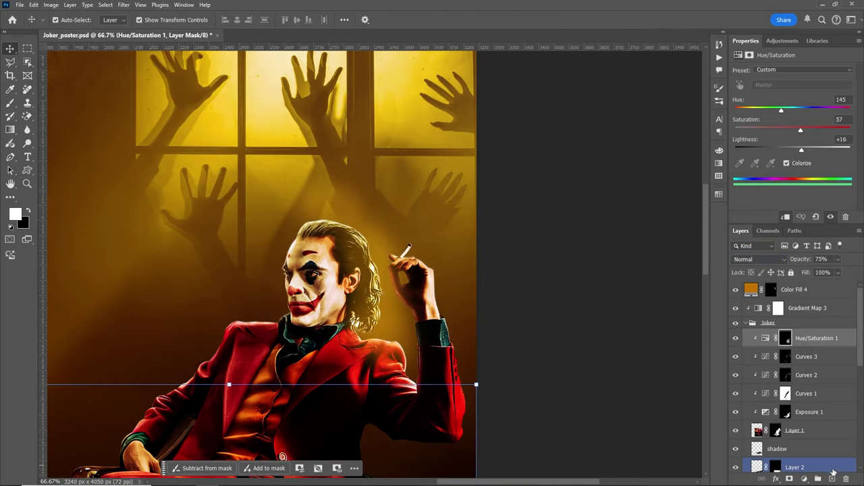
On a new layer, stamp a smoke-shaped brush above the Joker's cigarette tip.
click(832, 478)
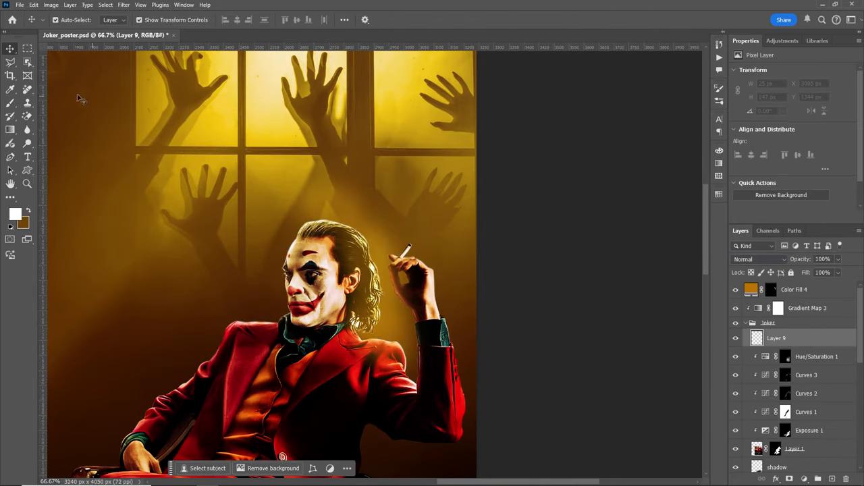
key(b)
click(68, 20)
double_click(58, 209)
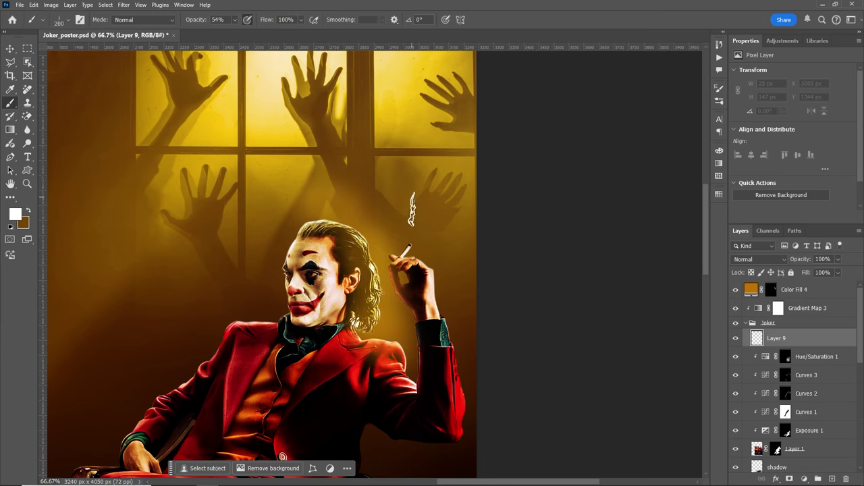
scroll(413, 233, up, 5)
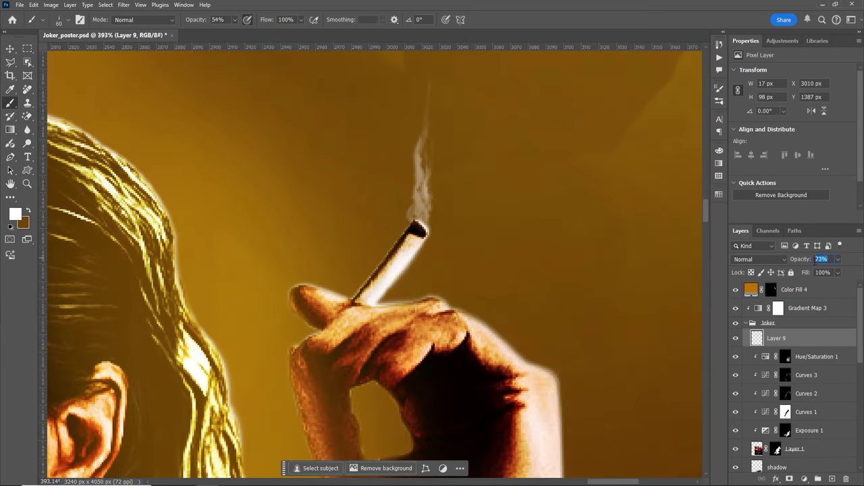
click(736, 338)
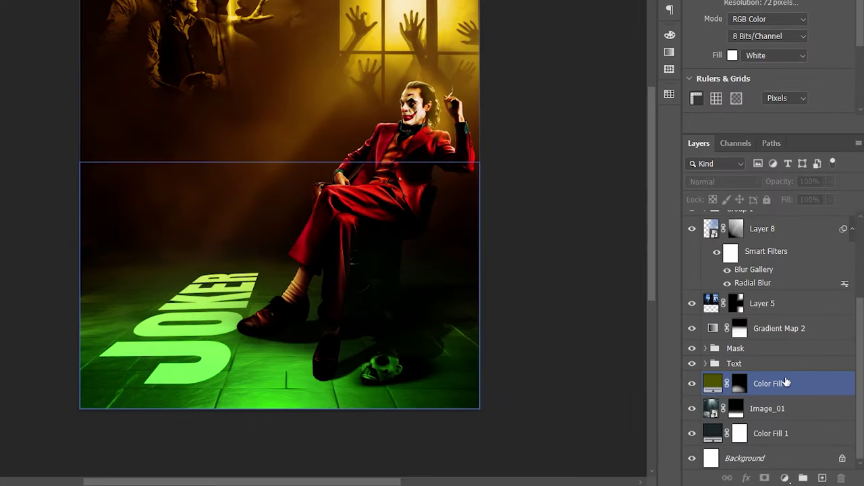
click(761, 363)
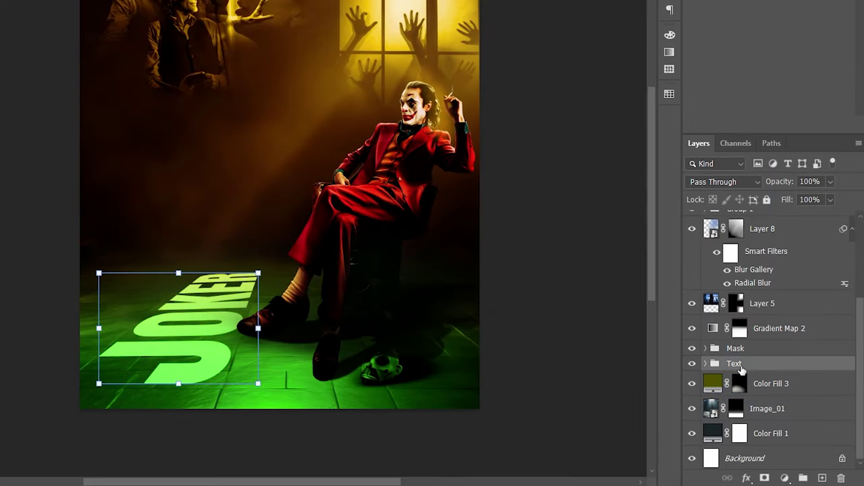
Move the Text group above Gradient Map 2, hide JOKER, and split JOKER copy's Underlying Layer slider.
drag(742, 368, 797, 331)
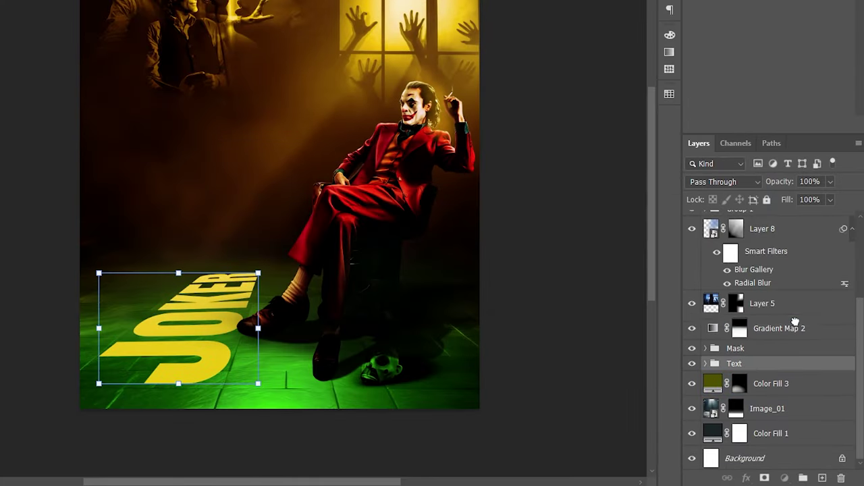
click(705, 323)
click(720, 344)
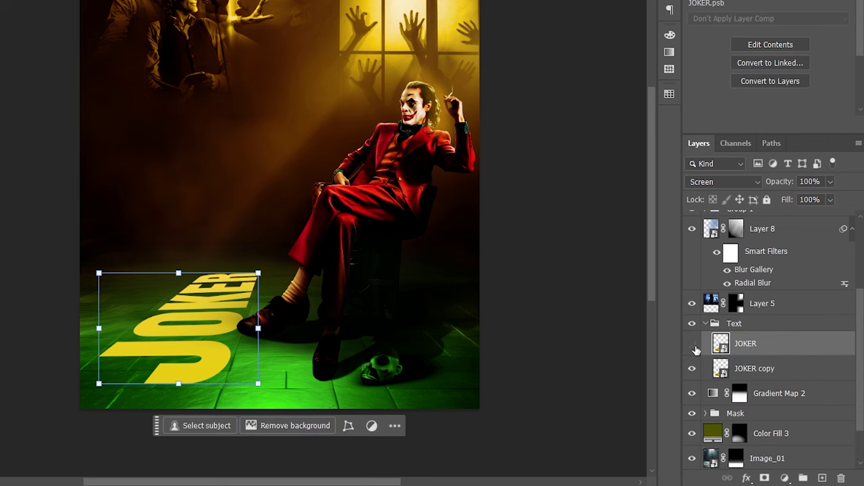
click(705, 369)
click(691, 369)
click(355, 368)
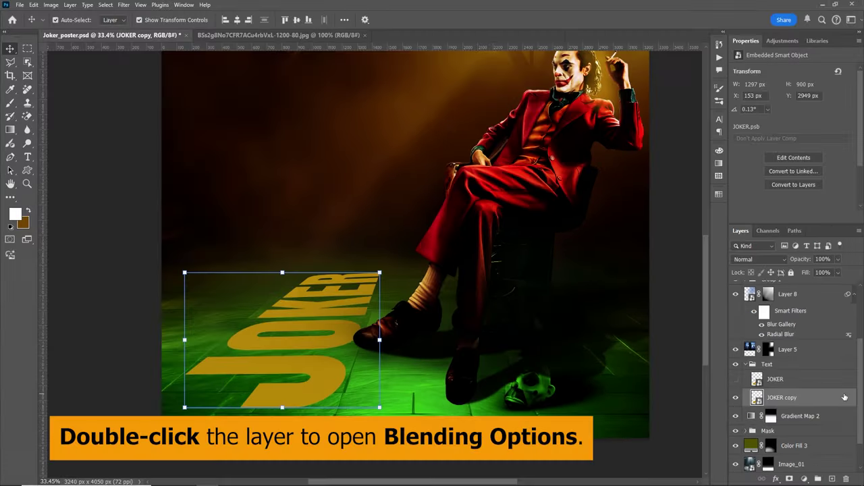
double_click(844, 397)
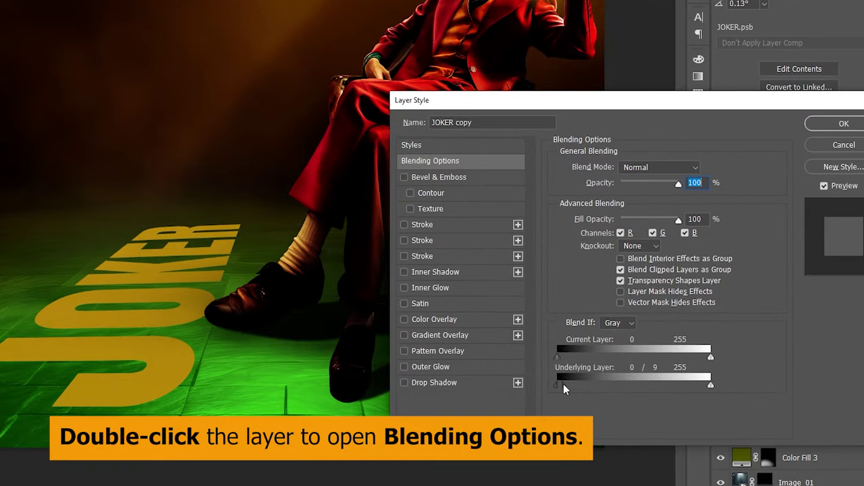
mouse_move(563, 385)
mouse_down()
mouse_move(648, 382)
mouse_move(599, 391)
mouse_move(585, 391)
mouse_move(623, 383)
mouse_move(576, 385)
mouse_up()
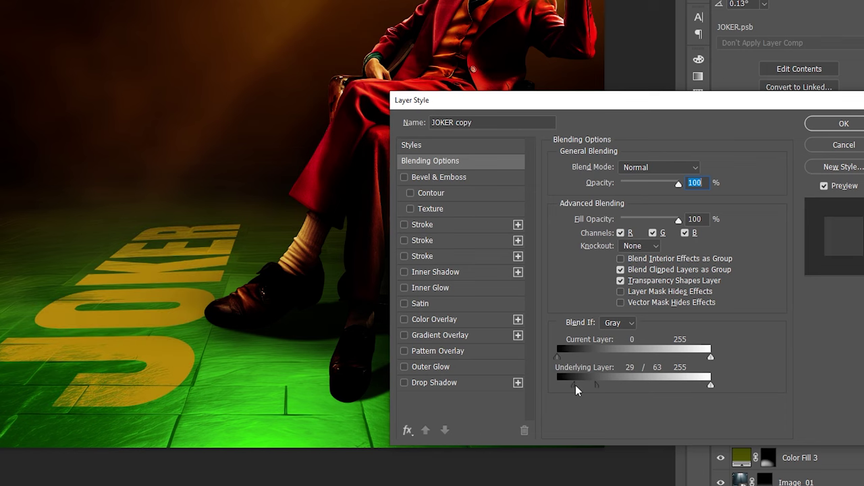
click(843, 124)
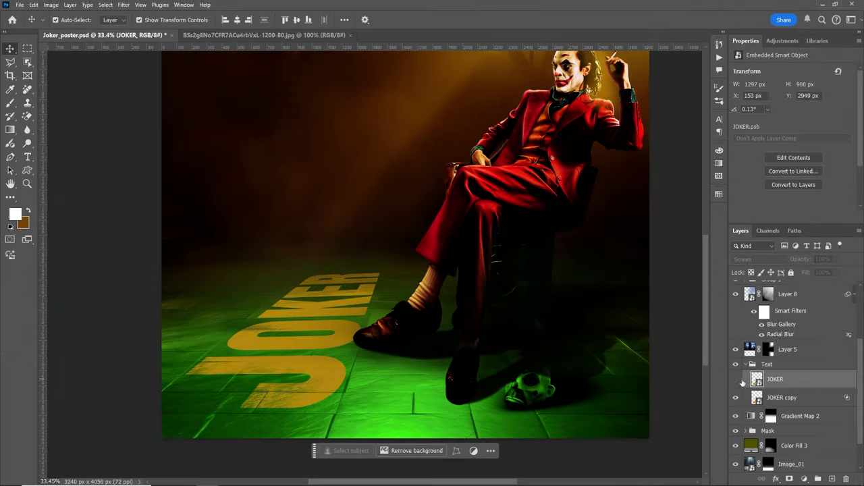
Show JOKER again and split its Underlying Layer black slider to 130/133 for a worn look.
click(736, 379)
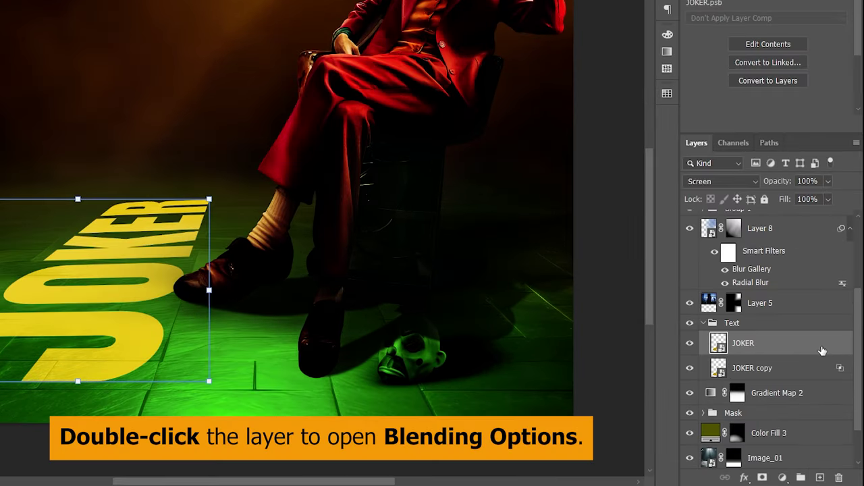
double_click(832, 385)
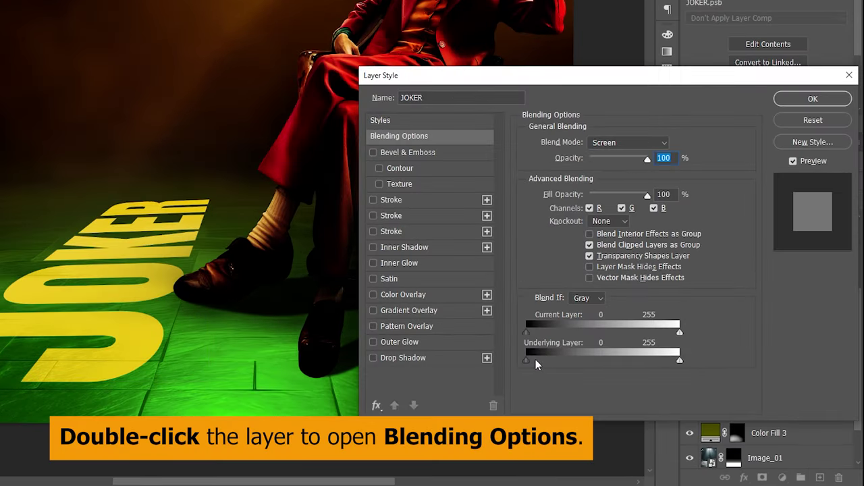
drag(527, 359, 555, 359)
mouse_move(563, 357)
mouse_down()
mouse_move(636, 361)
mouse_move(569, 359)
mouse_move(623, 356)
mouse_move(607, 358)
mouse_up()
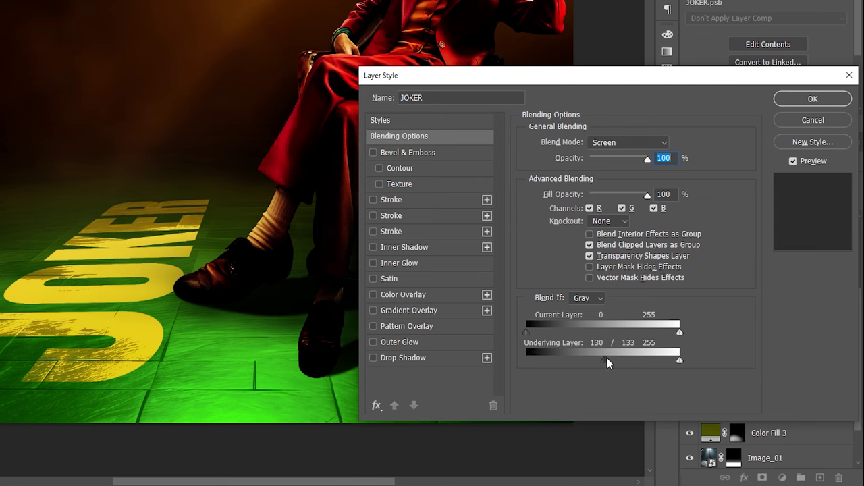
click(804, 101)
mouse_move(603, 247)
mouse_down()
mouse_move(396, 260)
mouse_move(605, 332)
mouse_move(641, 334)
mouse_up()
key(v)
click(775, 379)
click(767, 364)
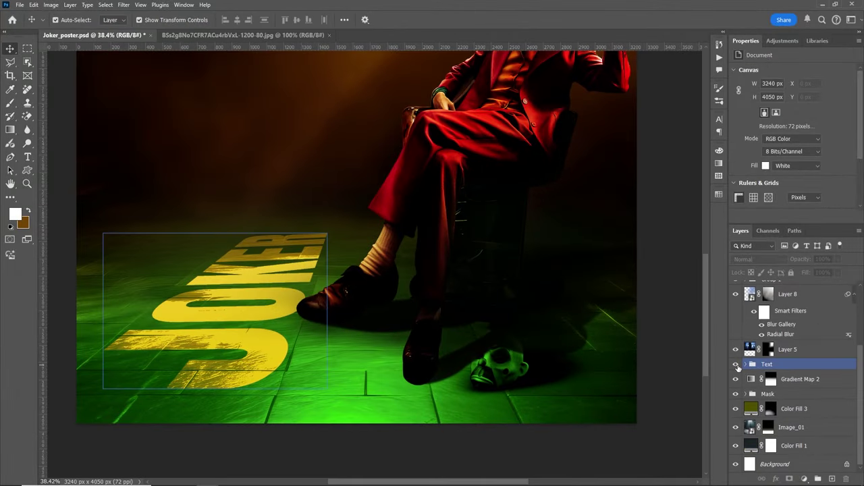
click(736, 364)
Type FOLIE in yellow on the floor beside JOKER.
scroll(463, 318, down, 3)
key(t)
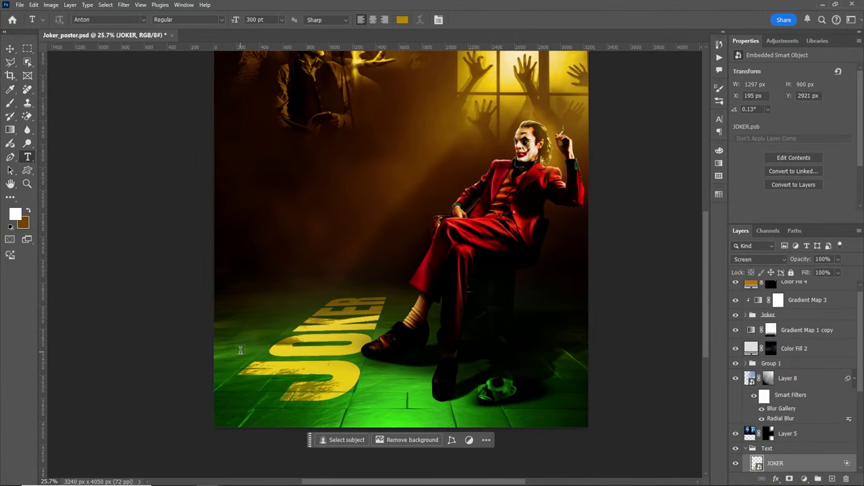
click(240, 349)
text(FOLIE)
click(829, 147)
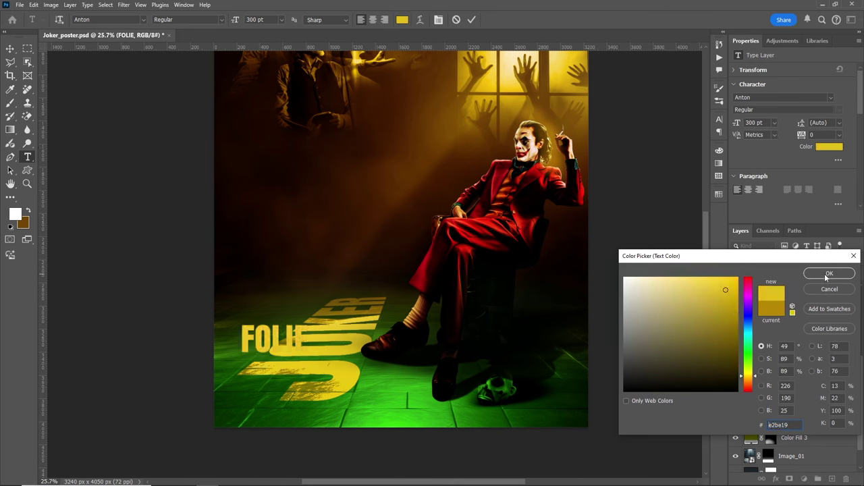
click(829, 273)
key(ctrl+j)
Convert FOLIE to a smart object and lay it flat on the floor with a perspective transform.
click(778, 353)
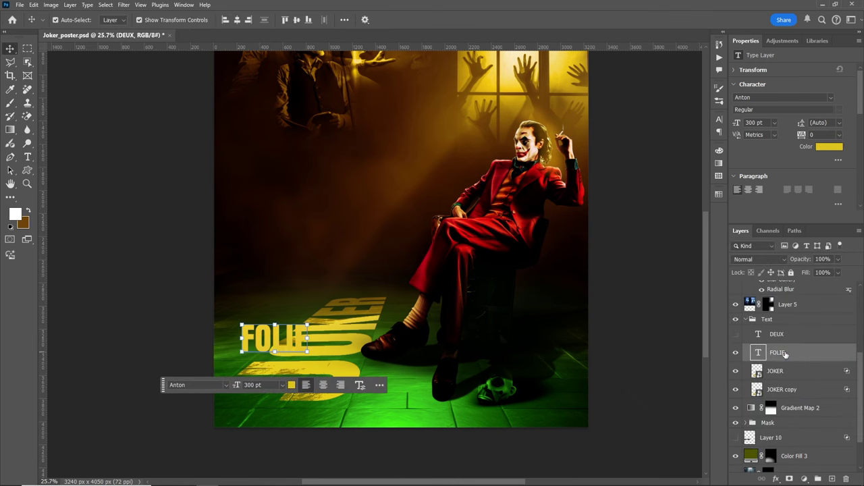
scroll(283, 337, up, 3)
right_click(778, 352)
click(791, 257)
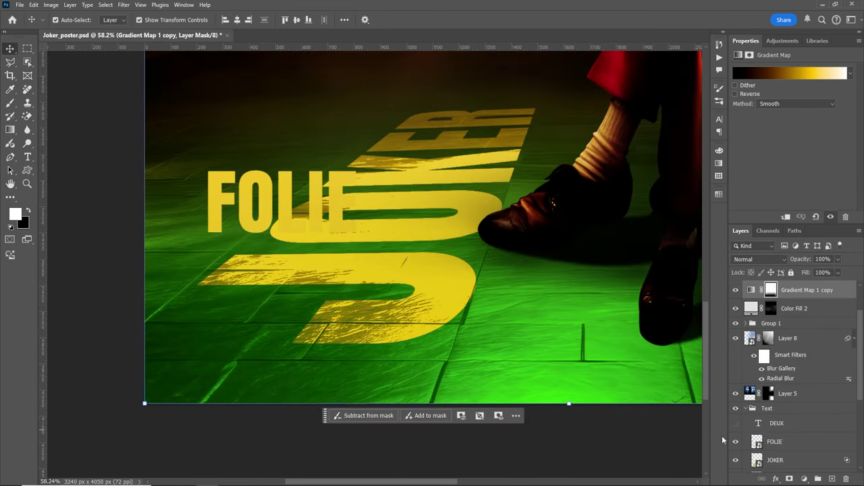
click(774, 442)
key(ctrl+t)
right_click(230, 154)
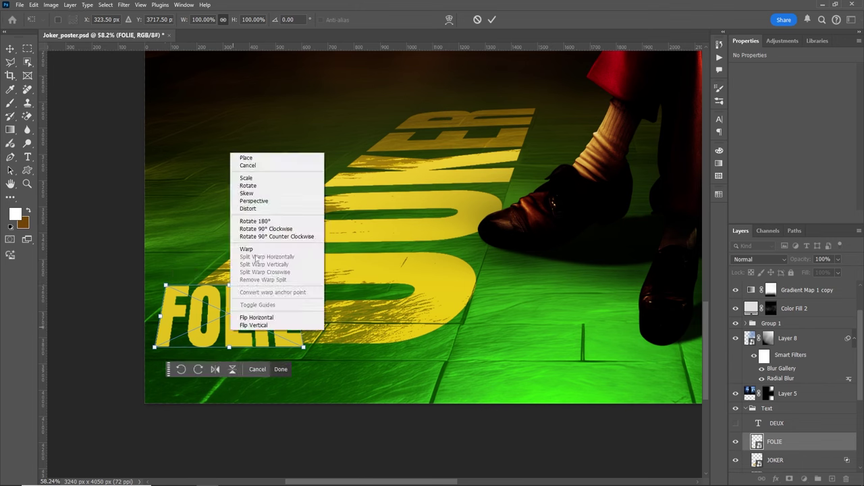
click(254, 201)
drag(154, 347, 136, 343)
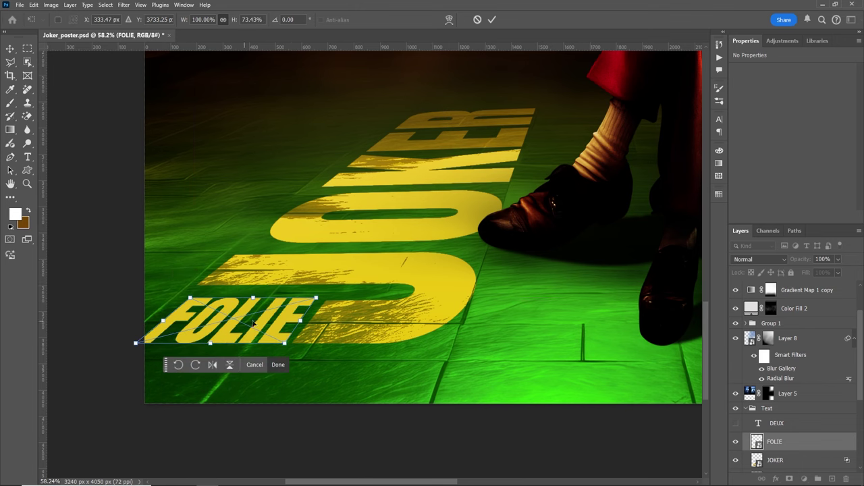
drag(315, 297, 317, 297)
right_click(214, 324)
key(Escape)
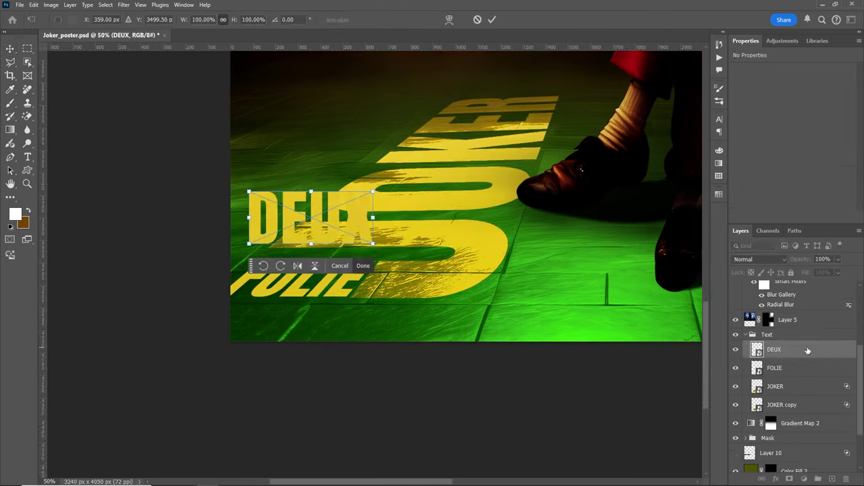
Rotate and skew DEUX to the floor perspective, lined up above FOLIE beside JOKER.
mouse_move(358, 215)
mouse_down()
mouse_move(586, 296)
mouse_move(338, 218)
mouse_up()
right_click(627, 251)
click(619, 214)
right_click(289, 203)
mouse_move(276, 155)
mouse_down()
mouse_move(284, 124)
mouse_move(276, 190)
mouse_up()
mouse_move(258, 245)
mouse_down()
mouse_move(294, 238)
mouse_move(267, 244)
mouse_up()
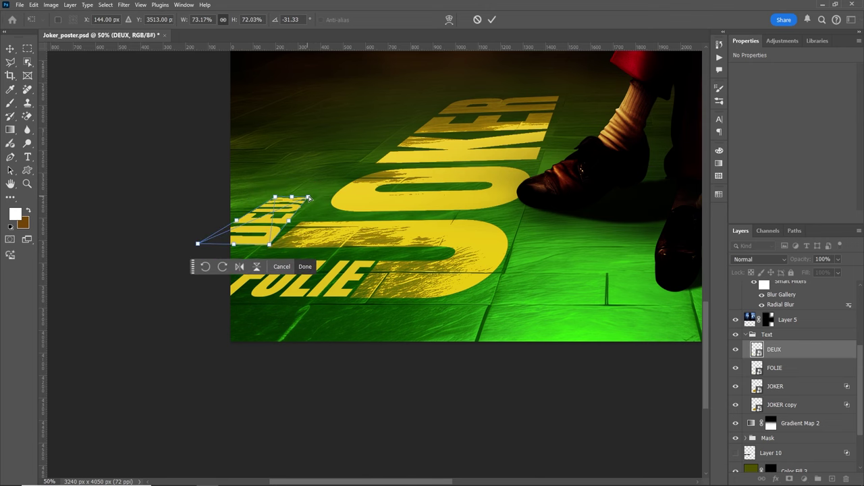
click(491, 19)
scroll(287, 306, up, 2)
mouse_move(252, 224)
mouse_down()
mouse_move(261, 231)
mouse_move(280, 208)
mouse_up()
Split the Underlying Layer Blend If sliders on FOLIE and DEUX so the floor shows through.
scroll(145, 314, down, 3)
click(825, 370)
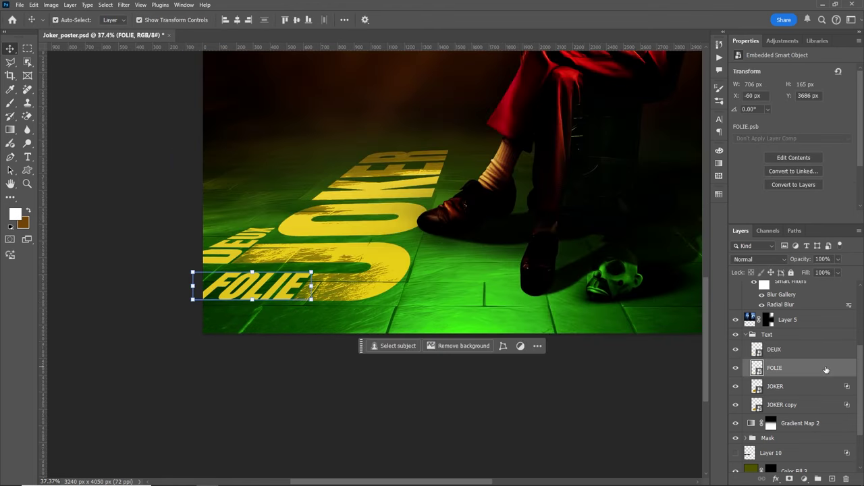
double_click(825, 369)
mouse_move(618, 391)
mouse_down()
mouse_move(635, 391)
mouse_move(622, 392)
mouse_up()
key(Return)
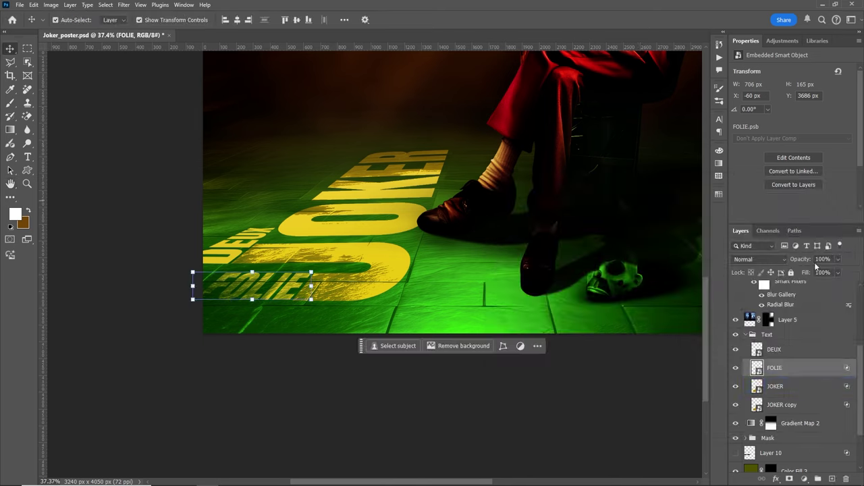
double_click(824, 343)
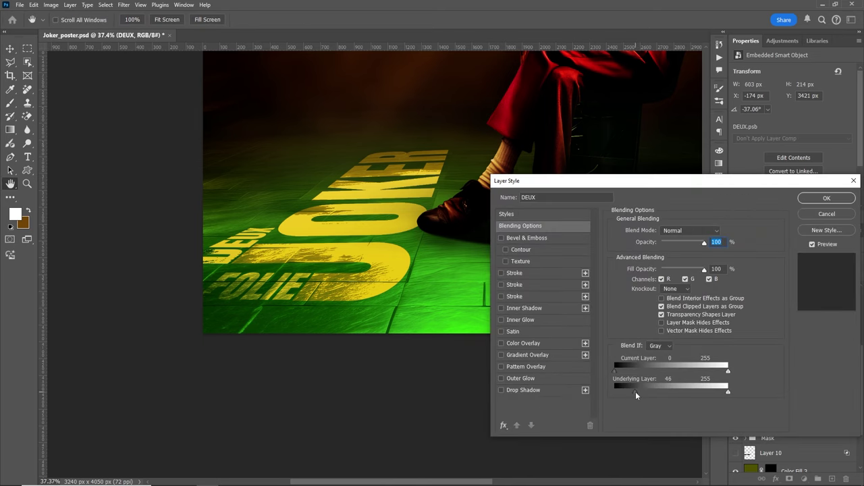
mouse_move(632, 390)
mouse_down()
mouse_move(646, 391)
mouse_move(619, 391)
mouse_up()
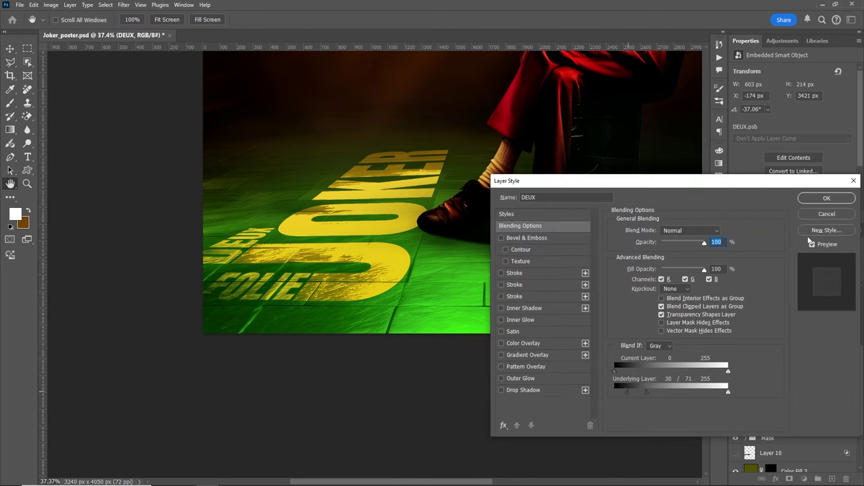
click(827, 198)
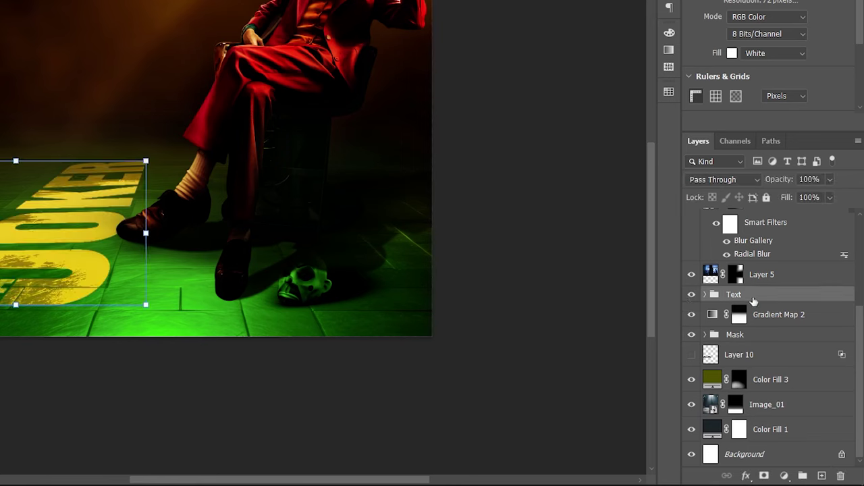
Mask the Text group and fade the floor title with a black-to-white gradient along its length.
click(753, 300)
click(764, 476)
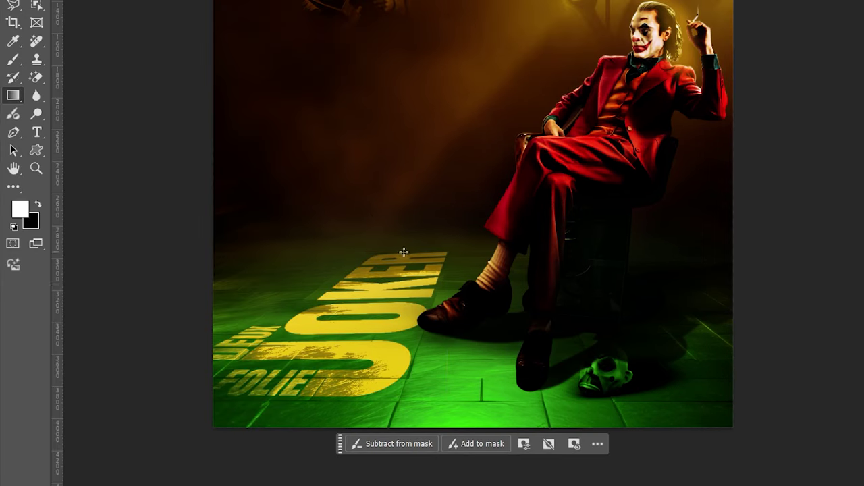
mouse_move(411, 250)
mouse_down()
mouse_move(338, 348)
mouse_move(436, 238)
mouse_move(421, 224)
mouse_up()
drag(376, 269, 375, 270)
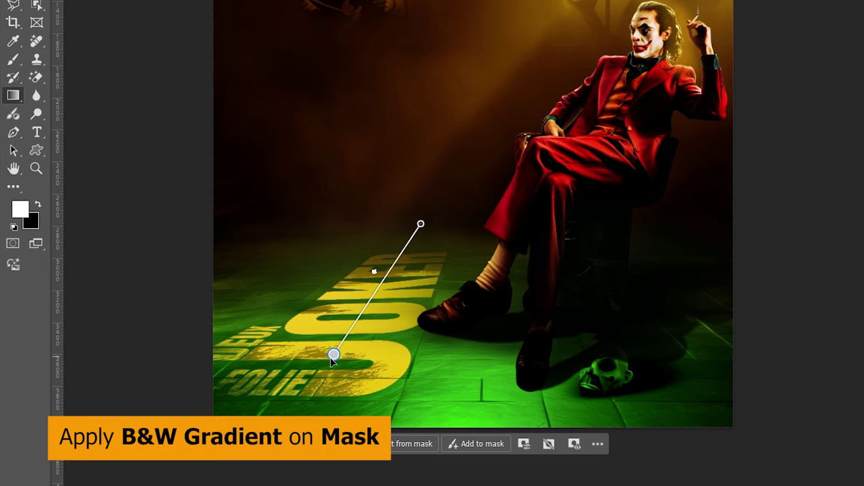
drag(333, 355, 321, 382)
drag(420, 225, 414, 253)
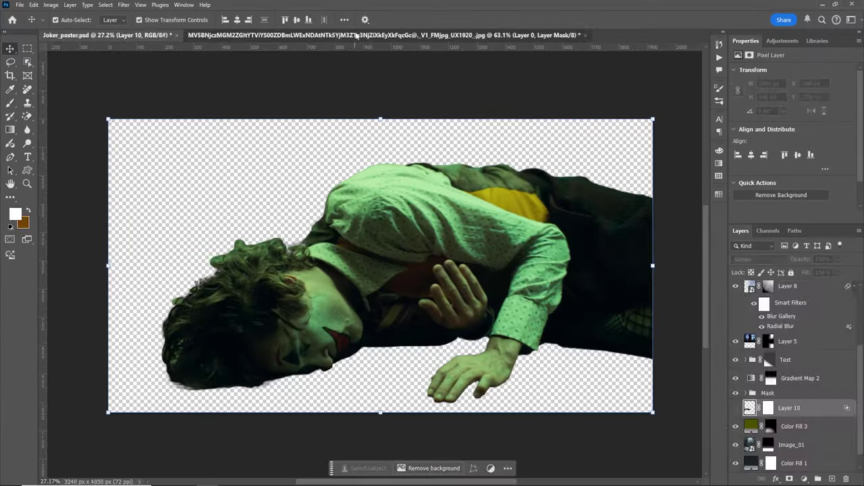
Check the lying man's cut-out mask and drag the layer into the poster.
click(452, 239)
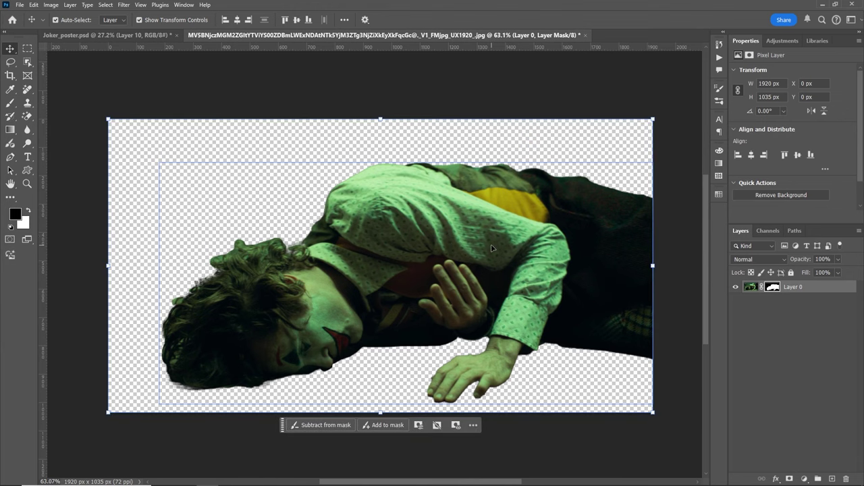
shift+click(772, 287)
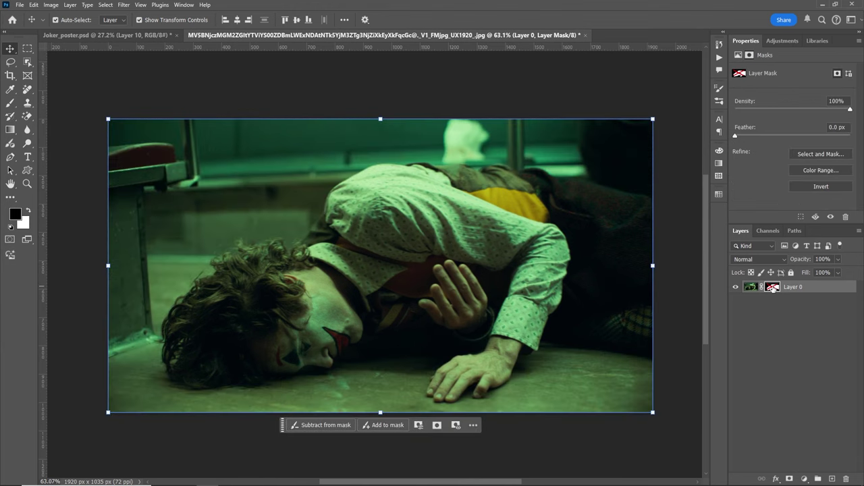
shift+click(773, 287)
mouse_move(422, 255)
mouse_down()
mouse_move(152, 42)
mouse_move(298, 255)
mouse_up()
drag(358, 294, 360, 293)
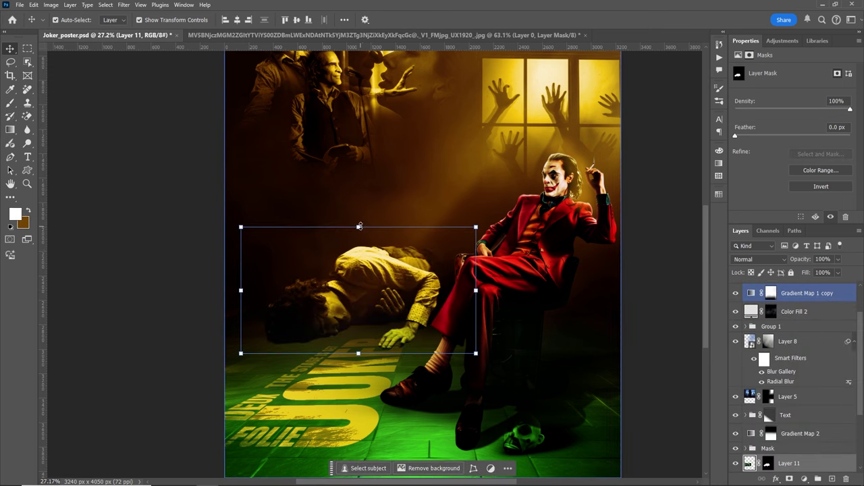
Scale the lying man down, move him up-left, and set his opacity to 14%.
drag(359, 226, 336, 236)
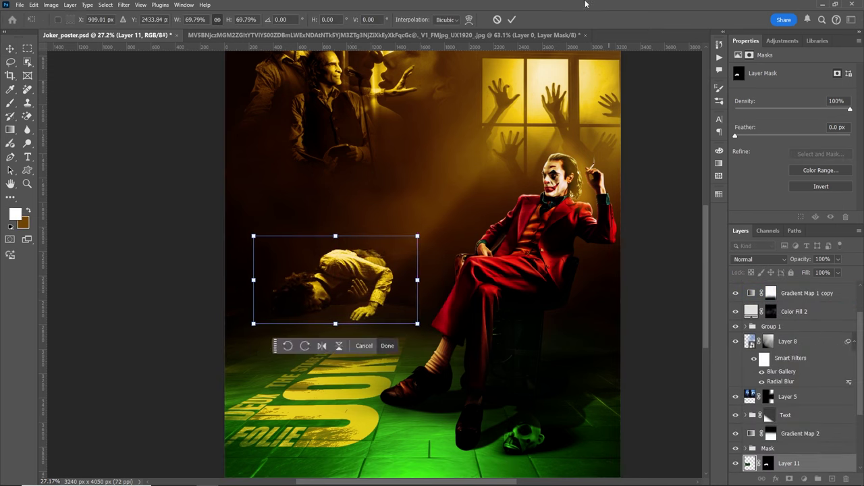
click(511, 19)
scroll(810, 406, down, 3)
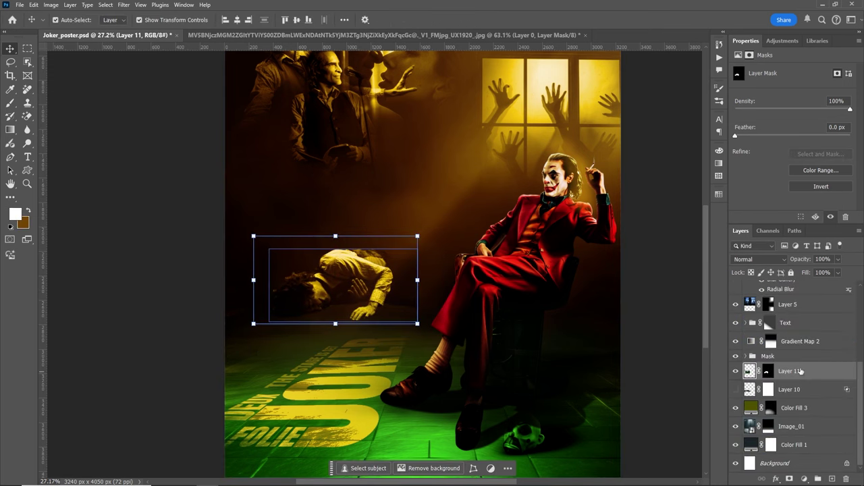
mouse_move(801, 371)
mouse_down()
mouse_move(808, 269)
mouse_move(764, 264)
mouse_up()
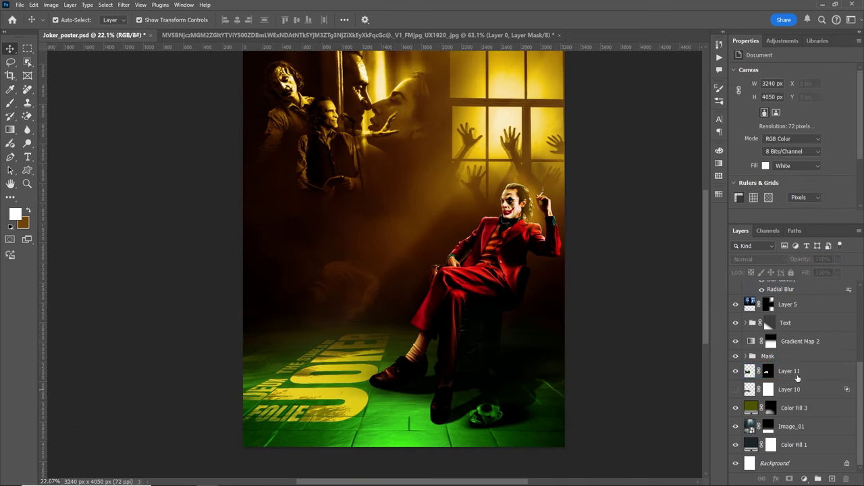
Apply Layer 11's existing mask permanently to the layer.
click(749, 371)
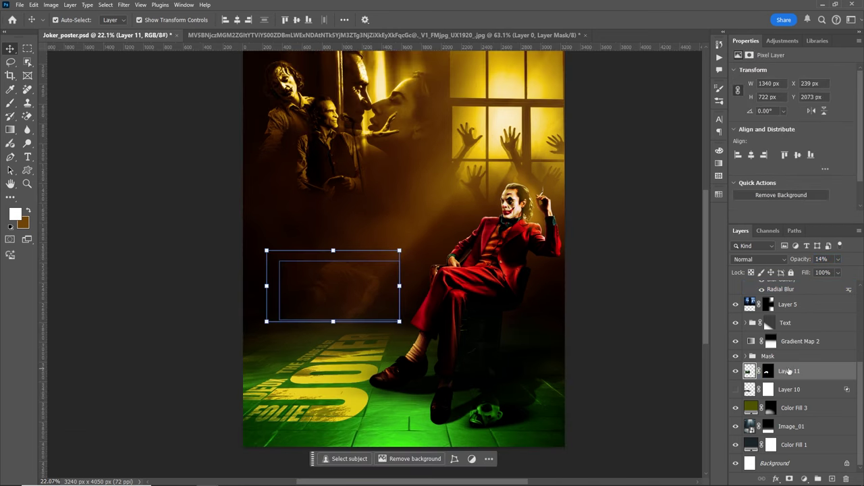
key(z)
click(395, 295)
key(v)
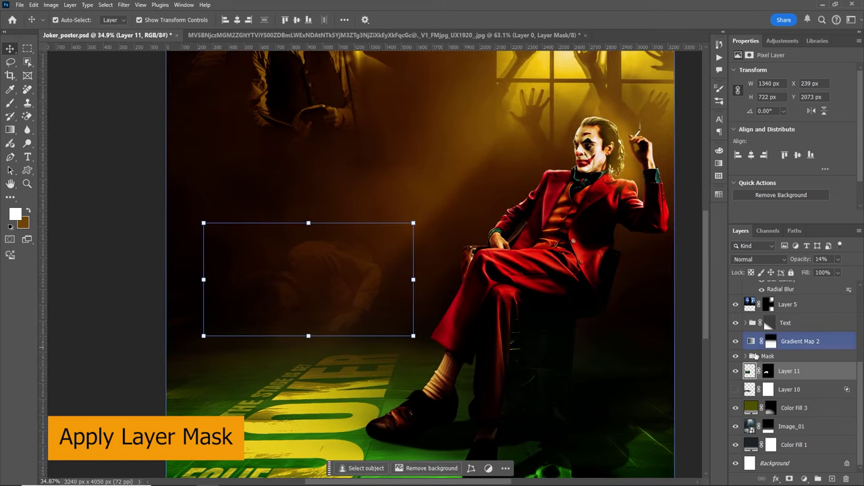
click(768, 370)
right_click(768, 372)
click(792, 397)
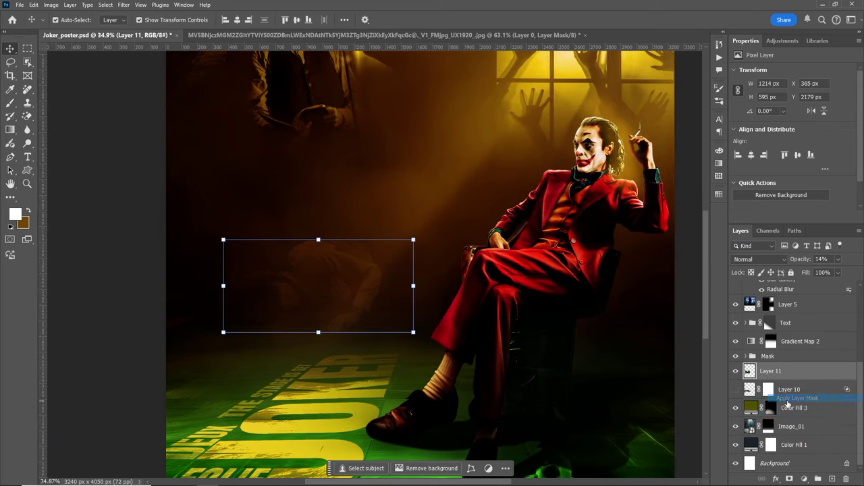
Add a fresh mask to Layer 11 and fade the faint figure with a horizontal gradient.
click(789, 480)
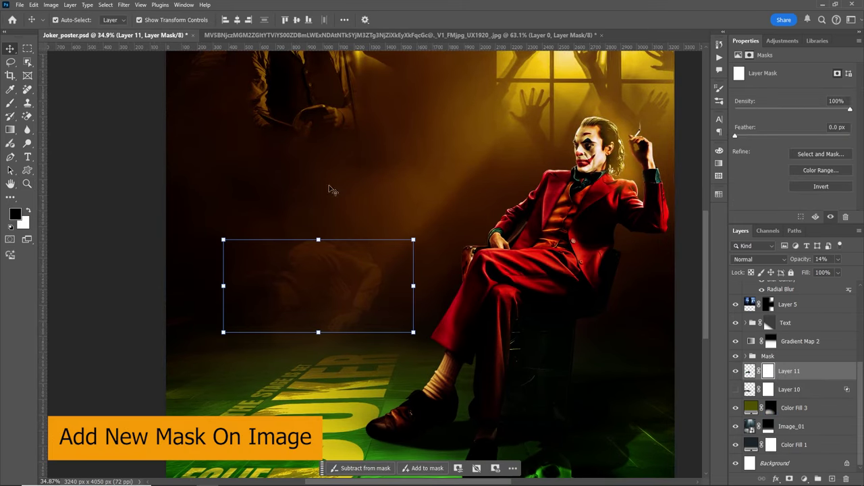
key(g)
drag(433, 281, 353, 278)
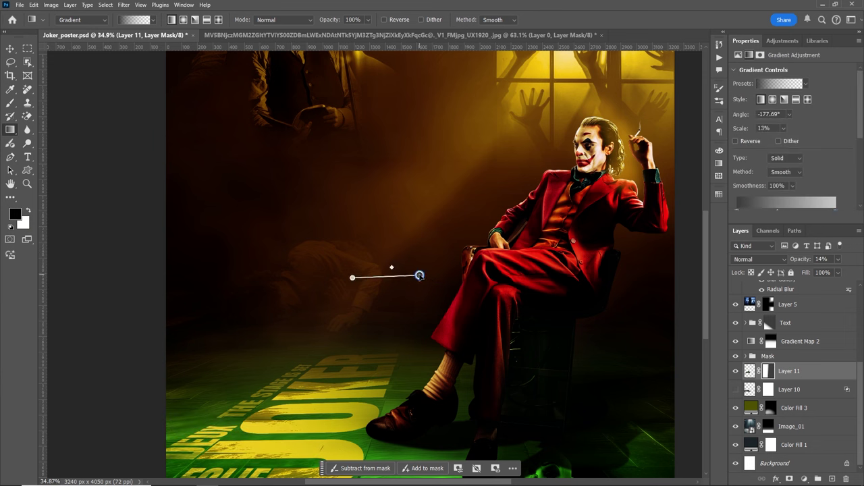
click(767, 372)
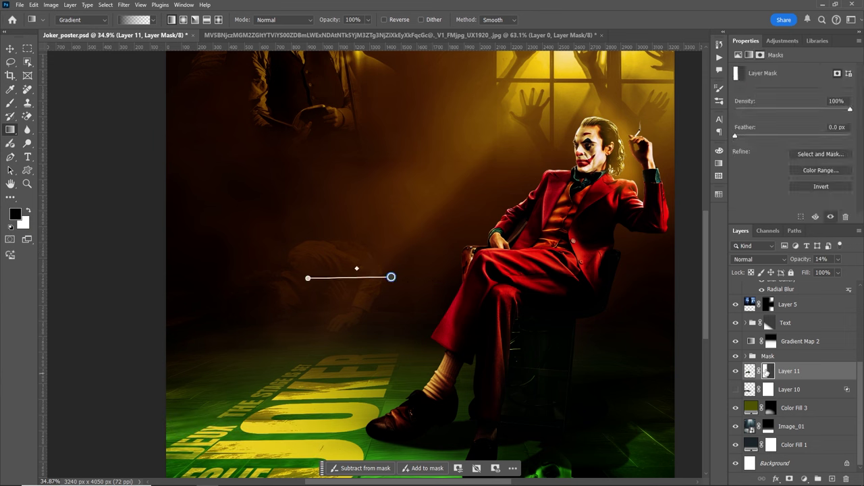
Pick a smaller soft brush and zoom around the faded figure.
key(b)
key(bracketleft)
key(bracketleft)
key(bracketleft)
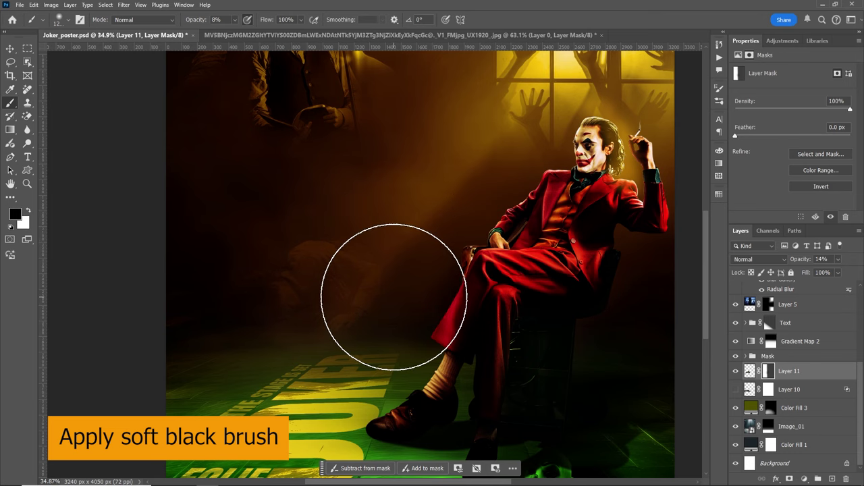
key(bracketleft)
key(bracketleft)
key(bracketleft)
key(z)
mouse_move(353, 214)
mouse_down()
mouse_move(328, 264)
mouse_move(436, 247)
mouse_move(447, 282)
mouse_move(415, 284)
mouse_up()
key(b)
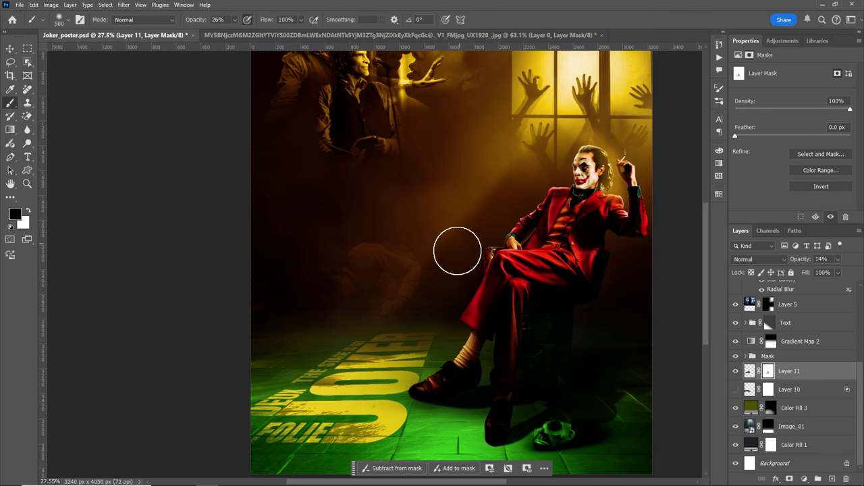
scroll(421, 248, up, 2)
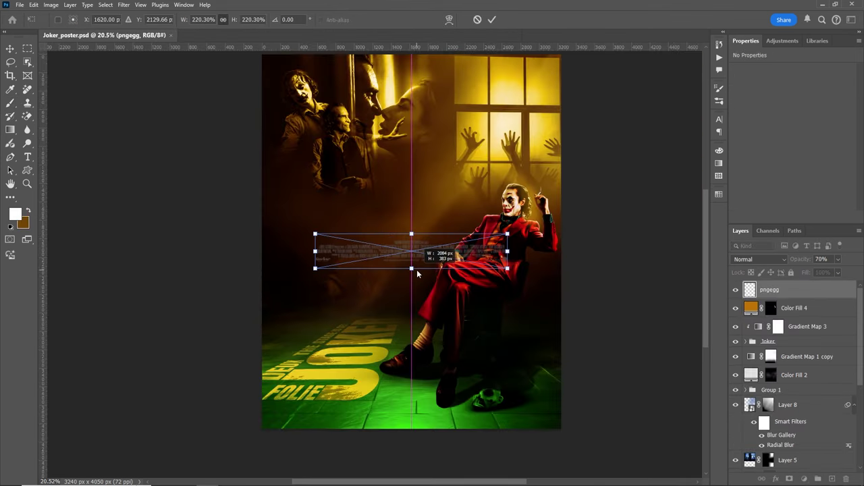
Shrink the credits block onto the poster's bottom edge and zoom in on it.
mouse_move(417, 274)
mouse_down()
mouse_move(416, 266)
mouse_move(420, 408)
mouse_up()
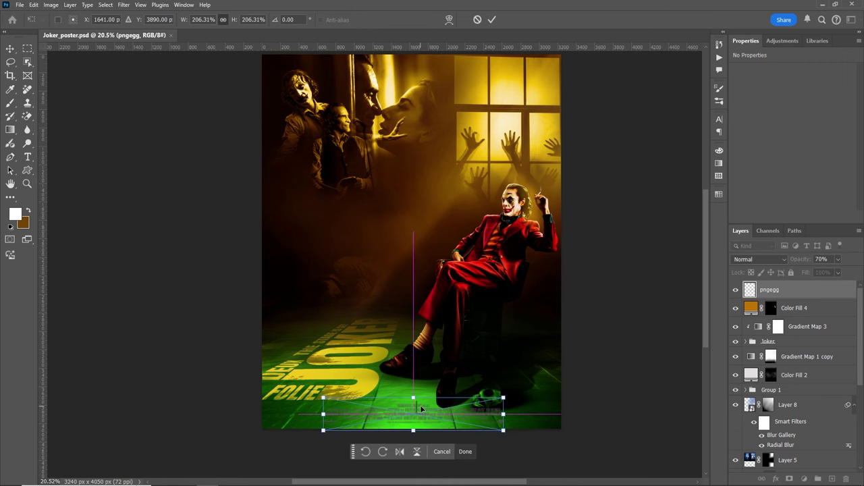
click(492, 20)
key(z)
drag(500, 459, 568, 440)
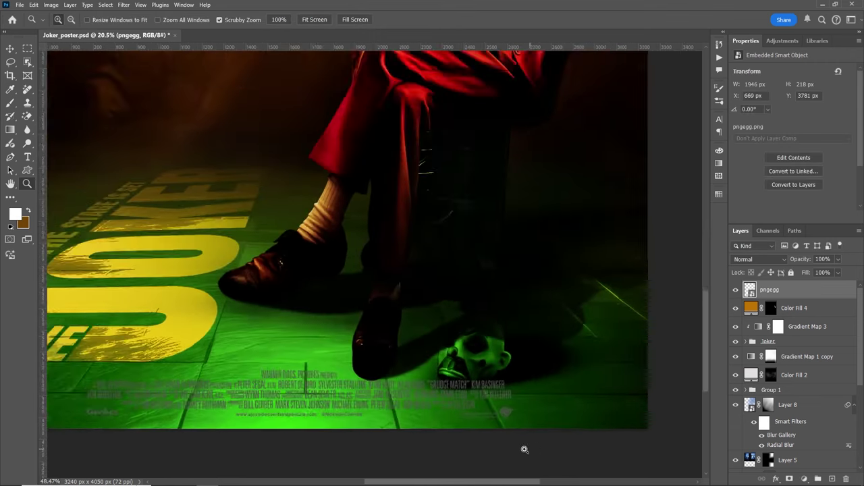
scroll(436, 418, up, 2)
scroll(436, 418, down, 1)
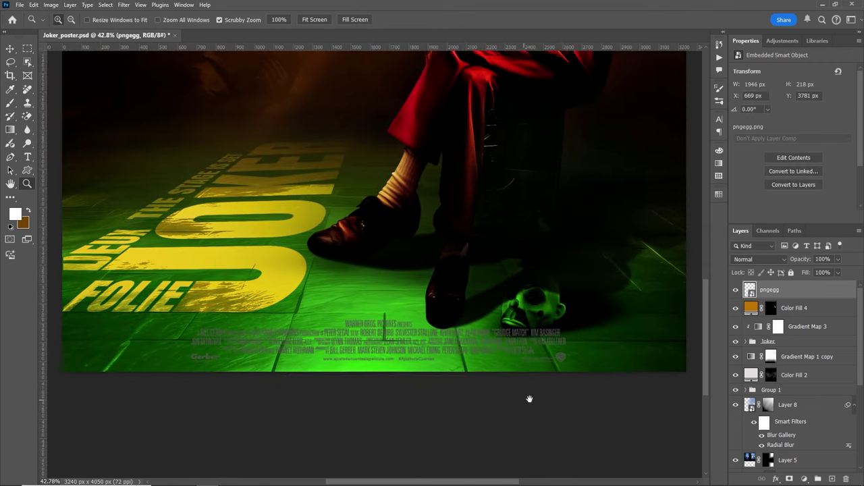
Give the pngegg credits a warm yellow Color Overlay layer style.
double_click(824, 291)
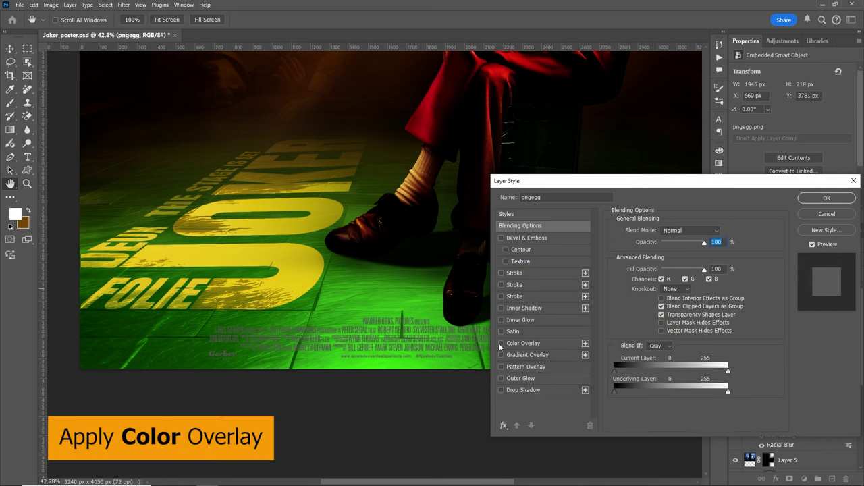
click(519, 344)
click(719, 231)
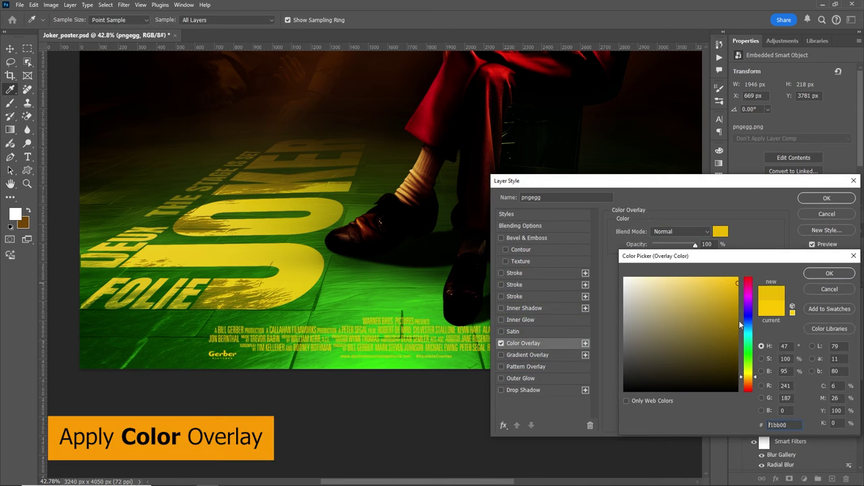
click(752, 378)
click(829, 273)
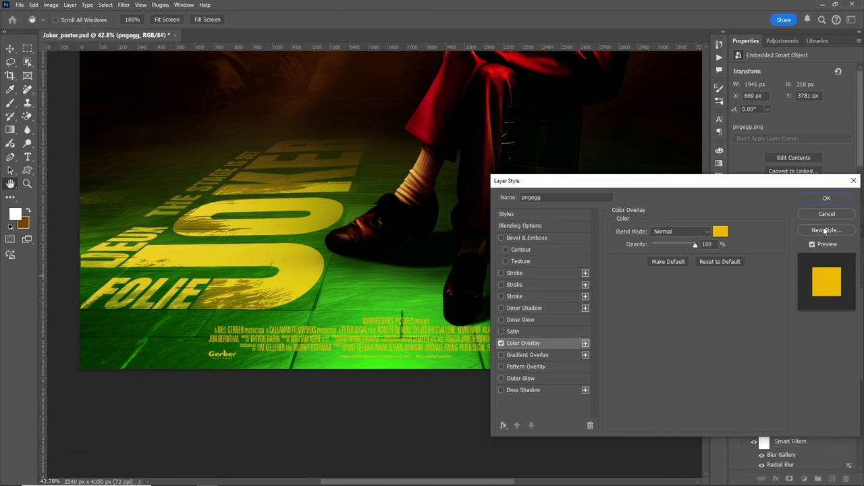
click(826, 198)
click(822, 327)
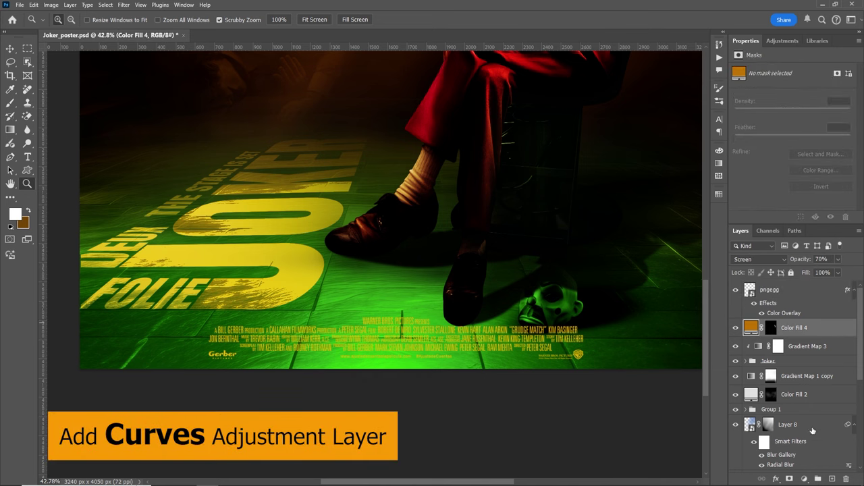
Add a Curves adjustment above Color Fill 4, raising the black point and lowering the midtones.
click(804, 480)
click(810, 368)
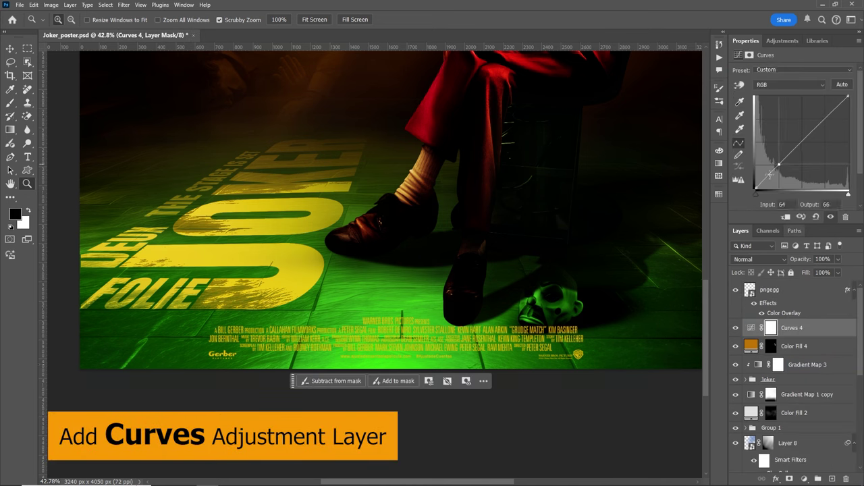
drag(756, 190, 755, 171)
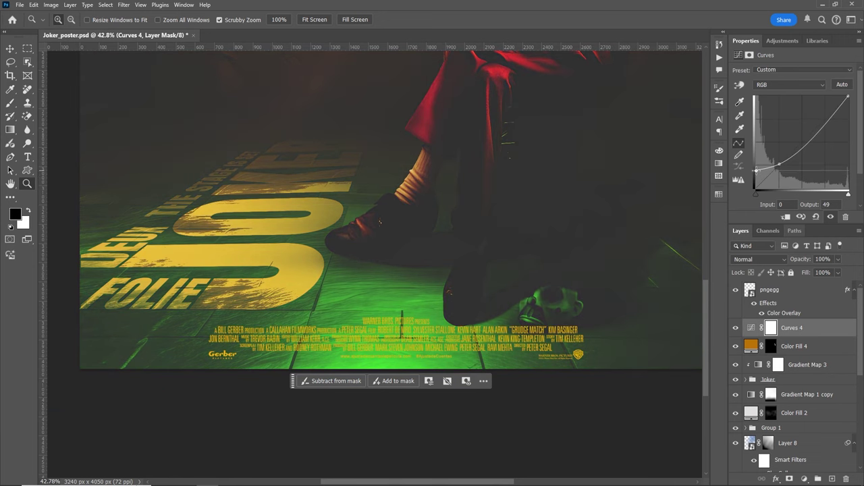
drag(817, 132, 816, 134)
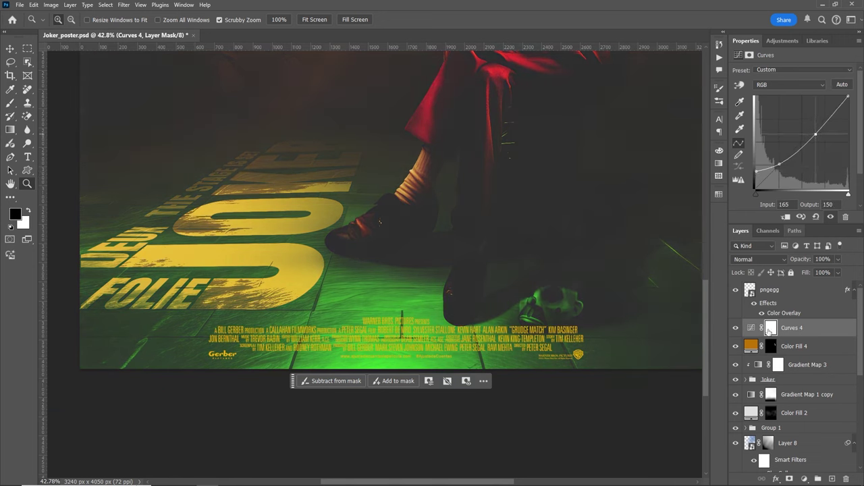
Draw a vertical gradient on the Curves 4 mask, extending it higher up the poster.
click(770, 329)
click(736, 290)
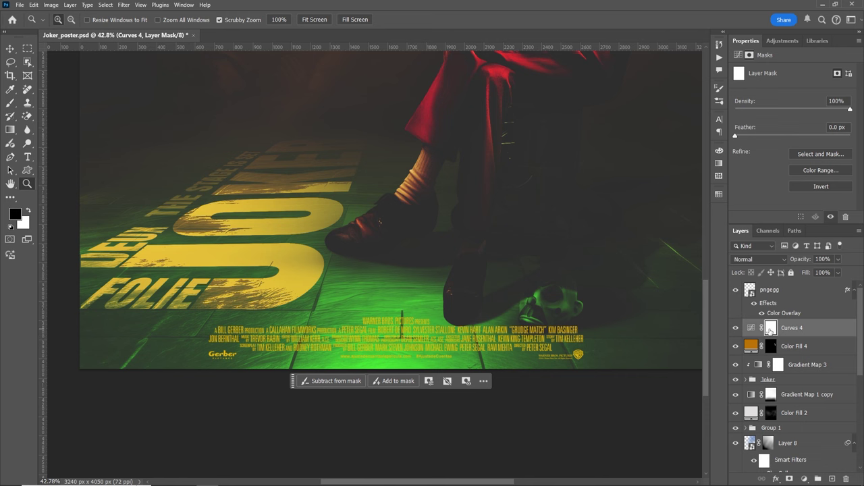
key(g)
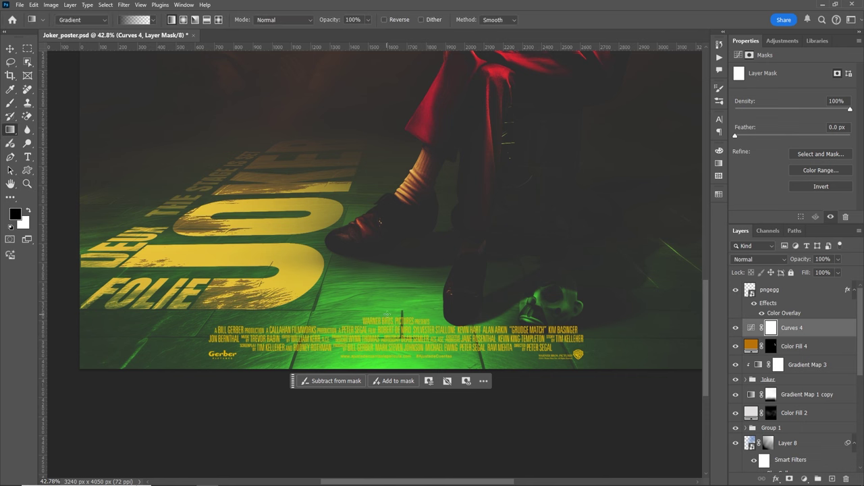
drag(387, 366, 396, 267)
key(ctrl+z)
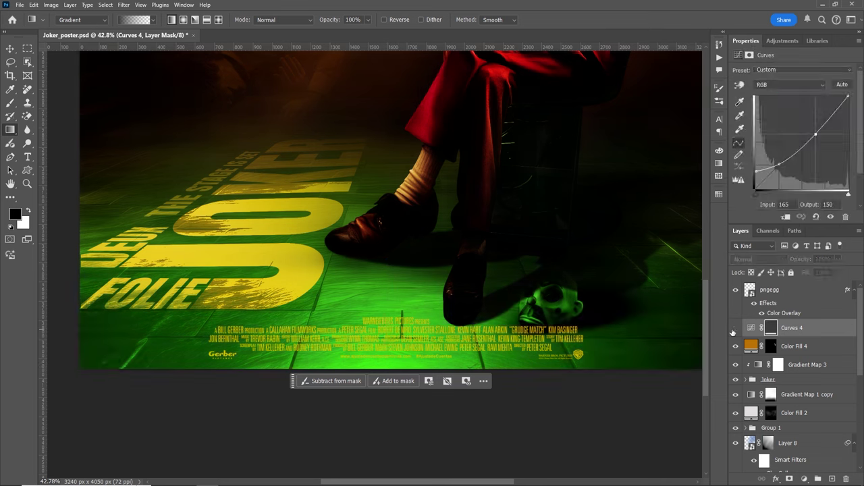
key(ctrl+shift+z)
key(ctrl+minus)
key(ctrl+minus)
key(ctrl+minus)
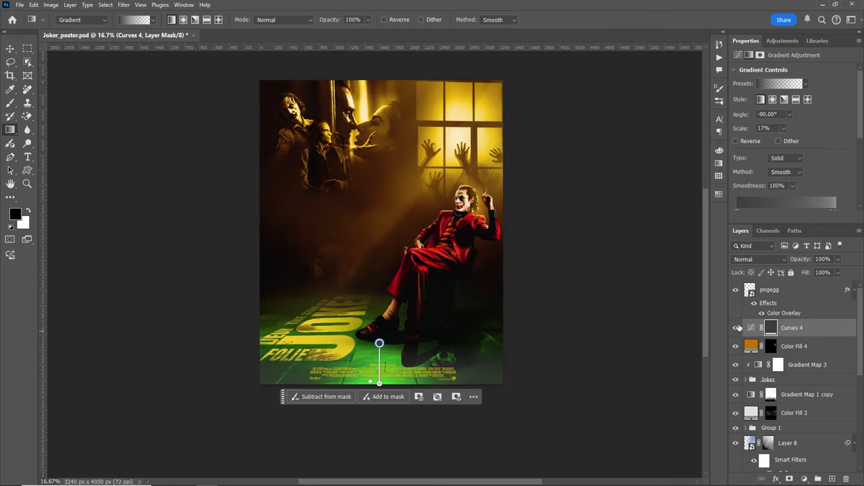
click(736, 327)
click(736, 327)
click(736, 328)
drag(380, 343, 383, 265)
scroll(795, 169, down, 2)
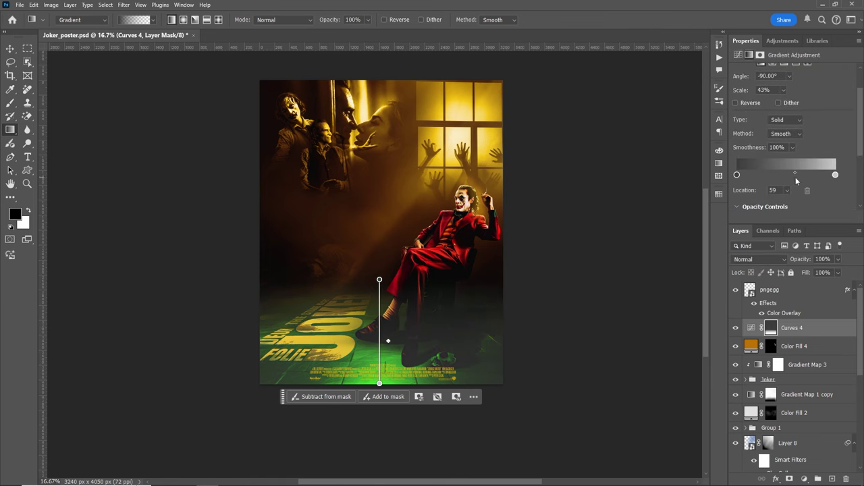
click(736, 329)
Save the poster and set up a white brush on the Curves 4 mask.
key(ctrl+backslash)
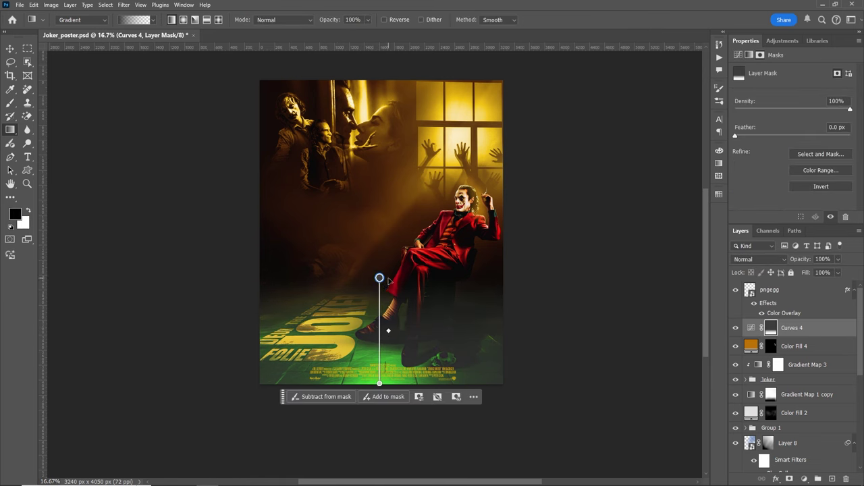
key(ctrl+plus)
key(b)
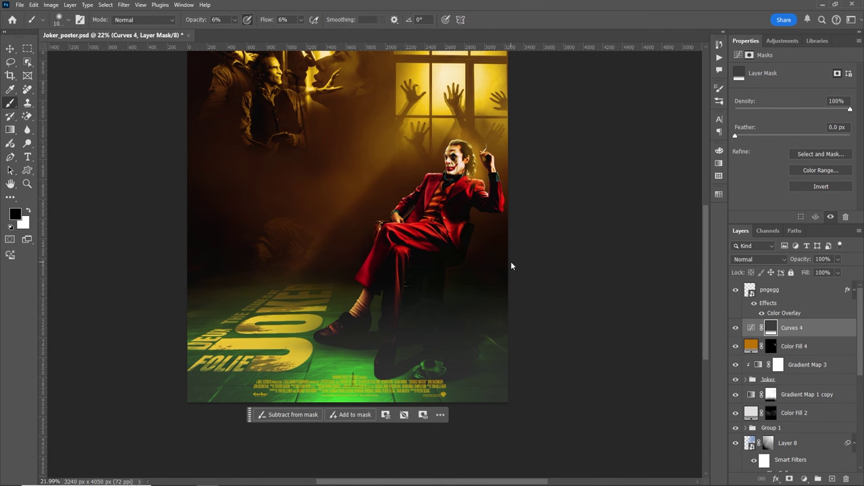
key(ctrl+s)
scroll(573, 315, up, 2)
key(x)
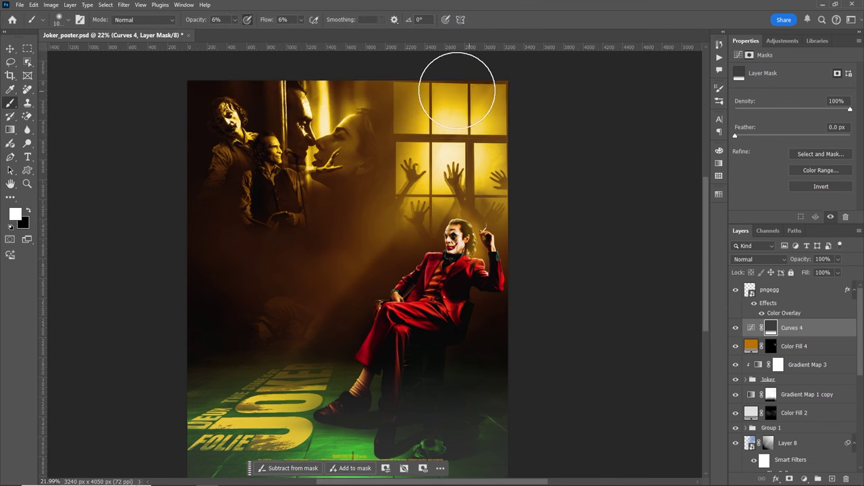
scroll(572, 363, down, 2)
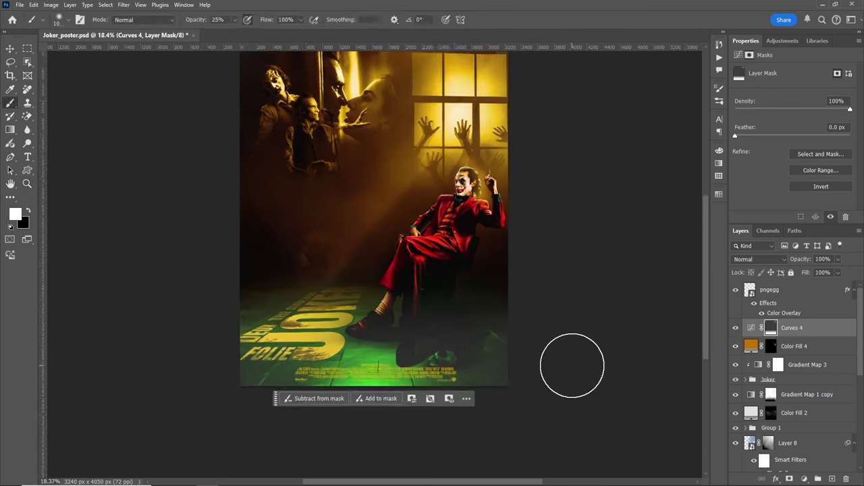
scroll(532, 391, up, 4)
key(v)
key(alt+bracketright)
click(344, 20)
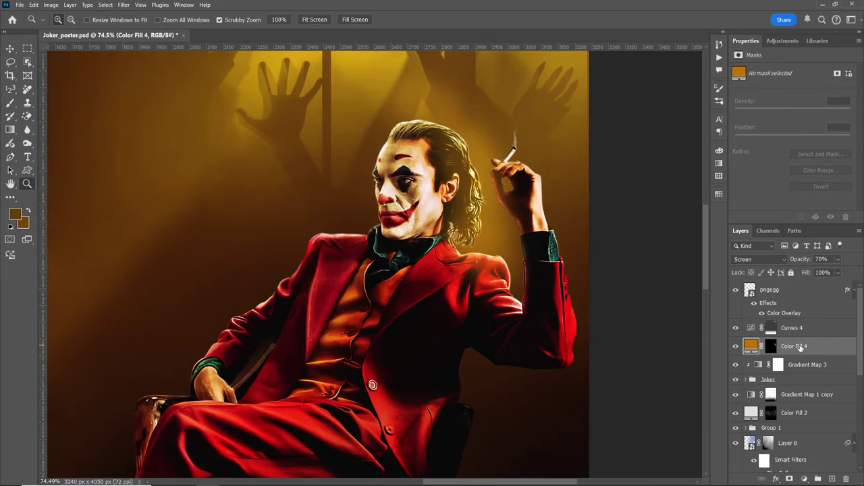
Duplicate Color Fill 4 and set the copy's blend mode to Normal.
key(ctrl+j)
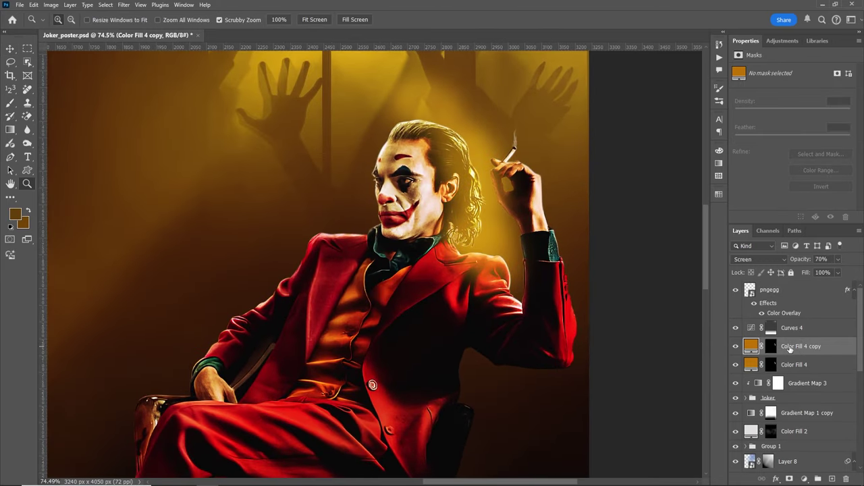
click(777, 262)
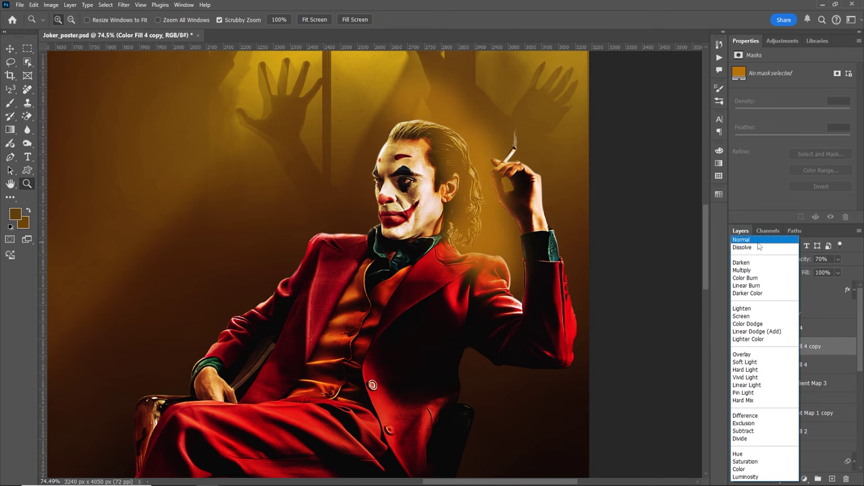
click(756, 242)
Ready a black brush on the Color Fill 4 copy mask and zoom out to the whole poster.
click(771, 346)
key(b)
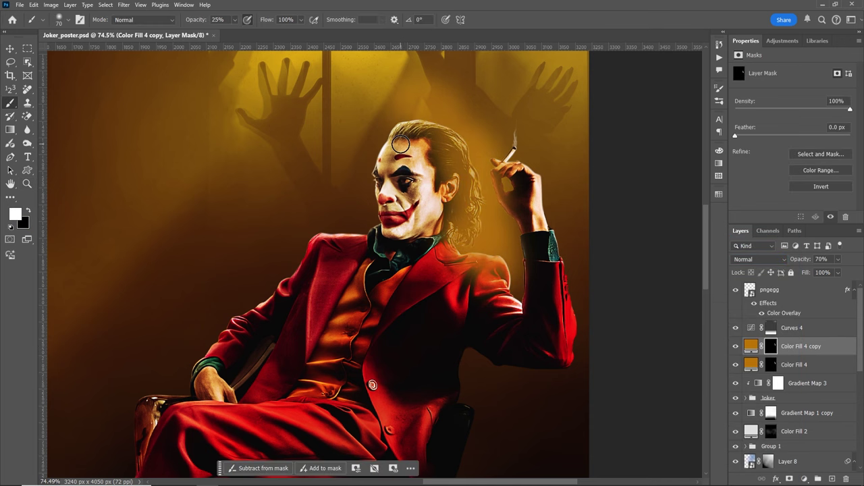
key(x)
scroll(415, 189, up, 2)
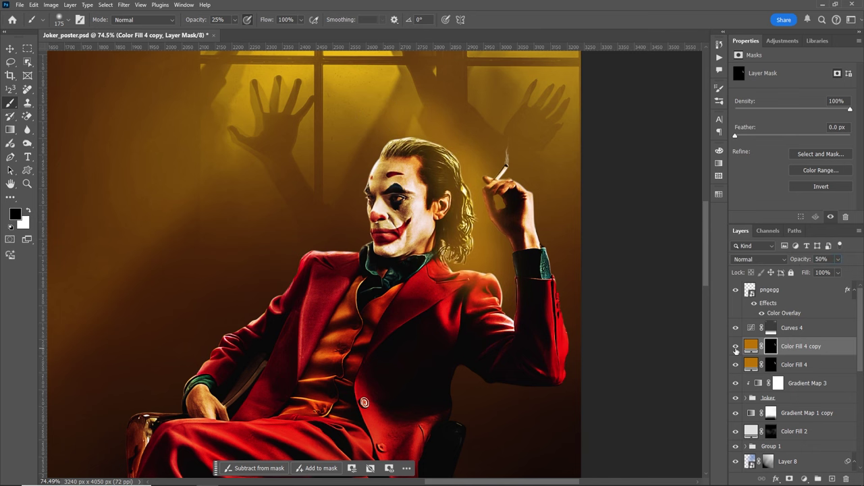
key(ctrl+minus)
key(ctrl+minus)
key(ctrl+minus)
click(809, 295)
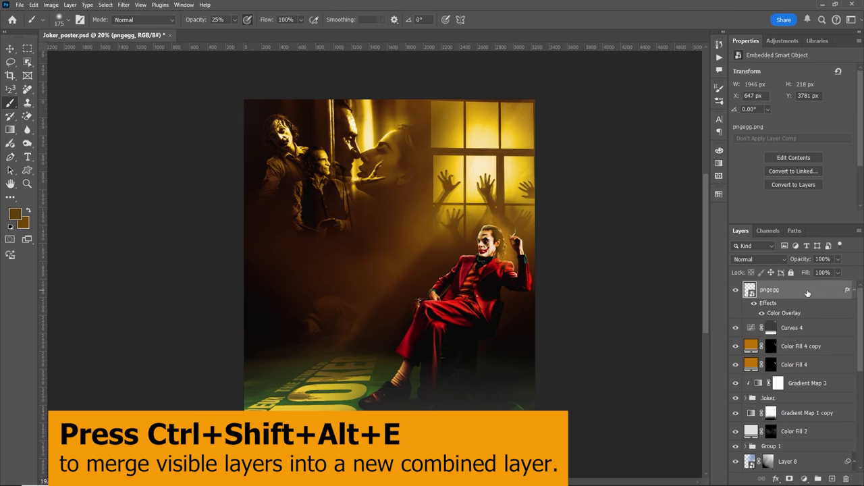
Stamp all visible layers into Layer 12 and convert it to a smart object.
key(ctrl+shift+alt+e)
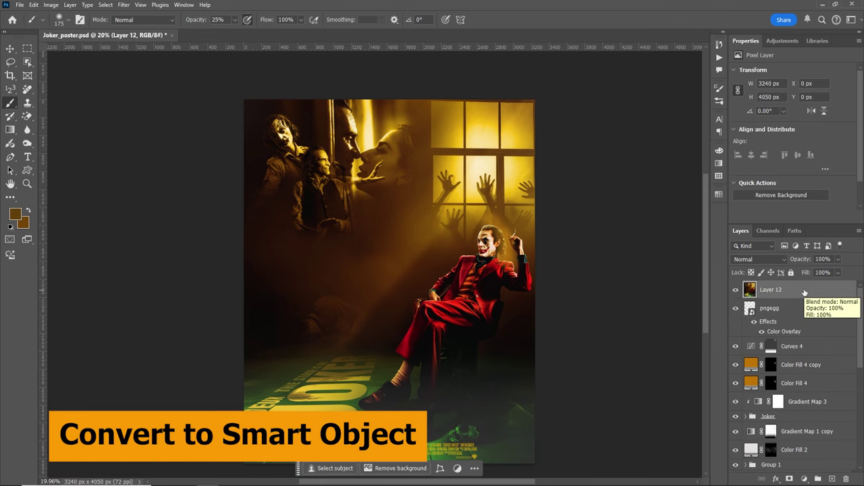
right_click(803, 291)
click(810, 227)
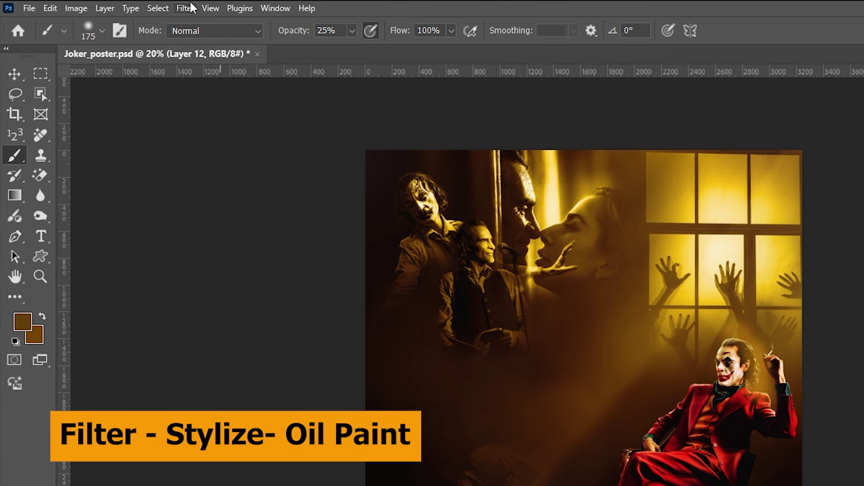
Apply an Oil Paint smart filter to Layer 12 at 50% opacity.
click(186, 8)
mouse_move(197, 258)
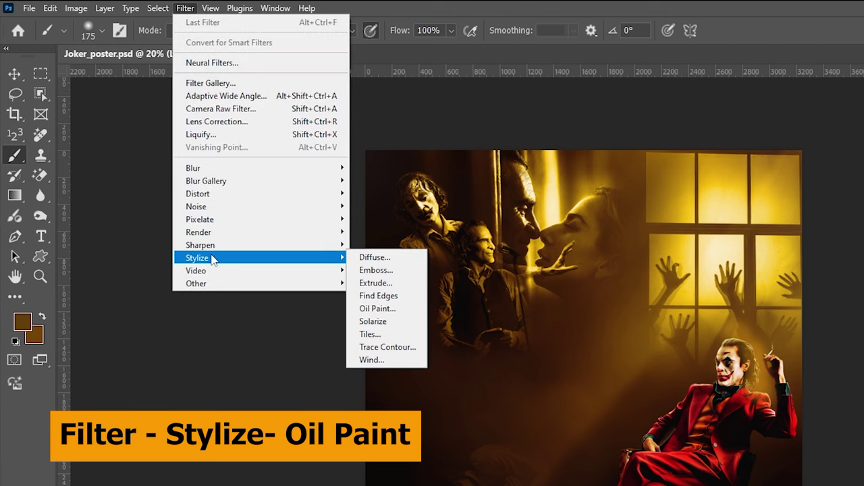
click(391, 309)
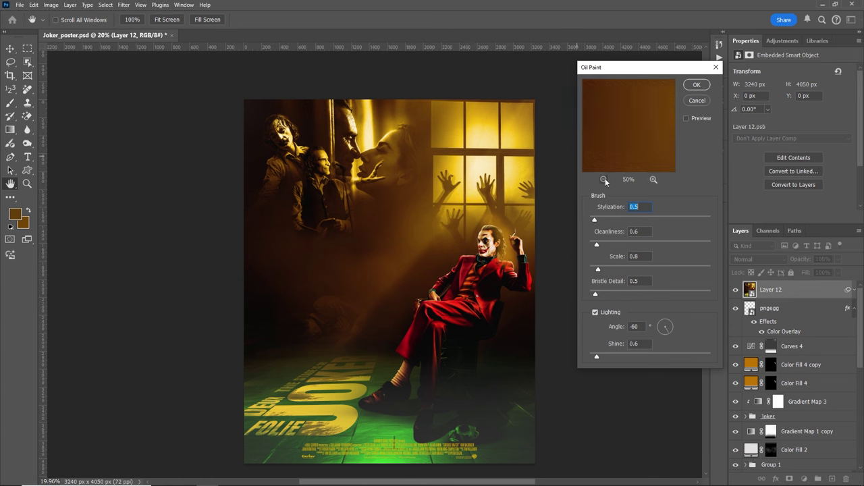
click(604, 179)
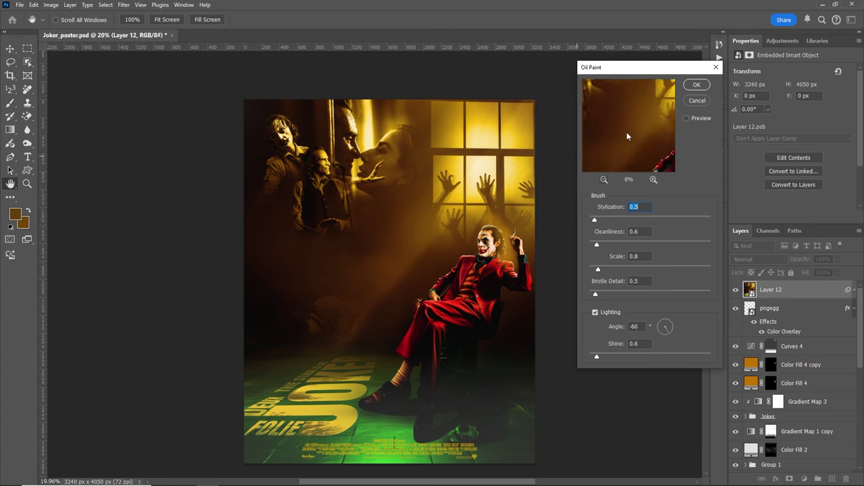
click(696, 86)
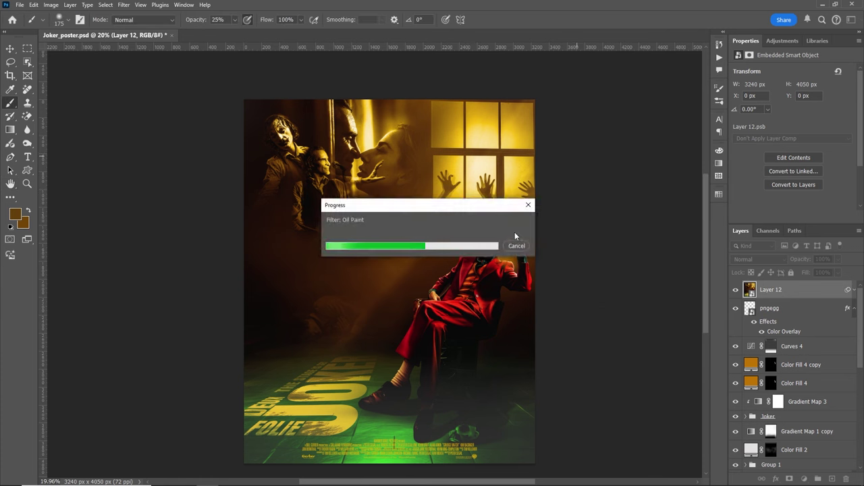
scroll(473, 256, up, 2)
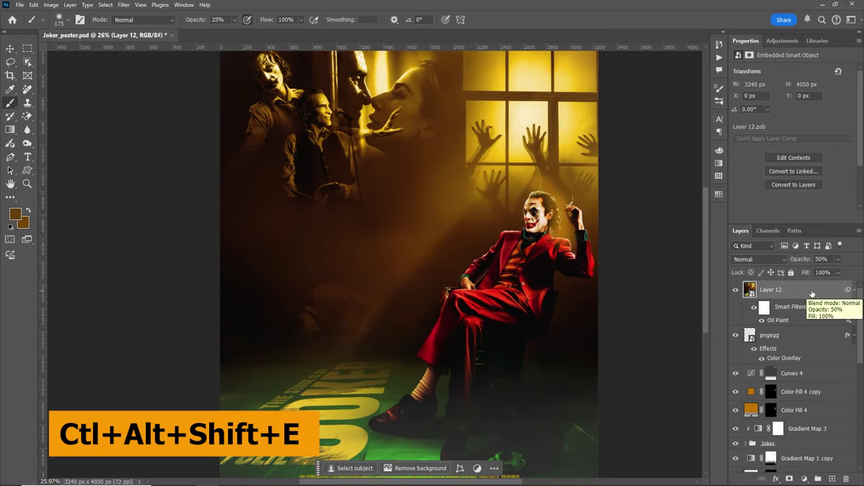
key(ctrl+alt+shift+e)
right_click(813, 289)
click(811, 226)
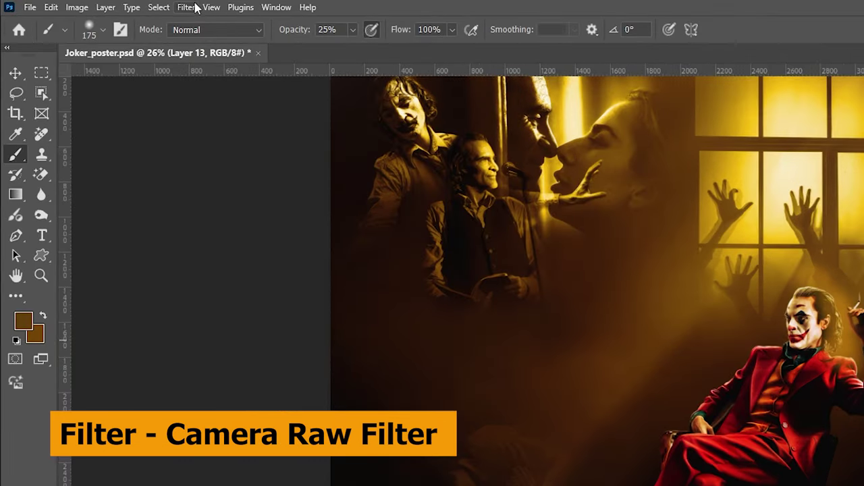
click(124, 5)
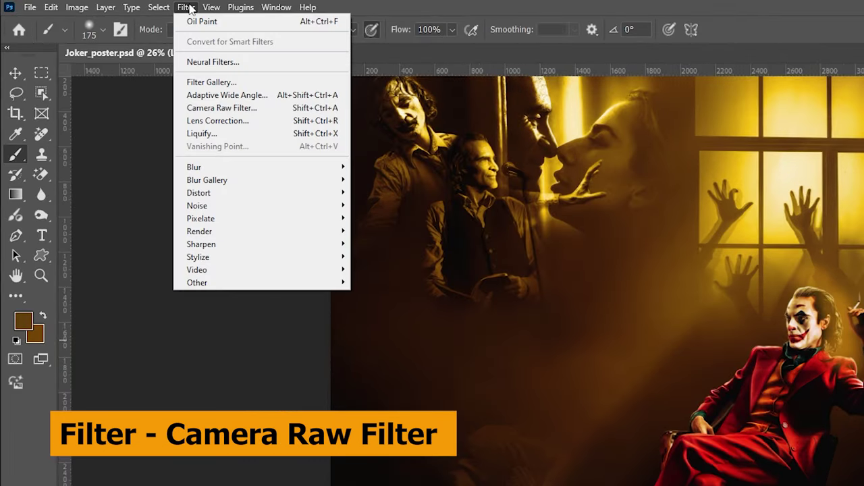
click(213, 108)
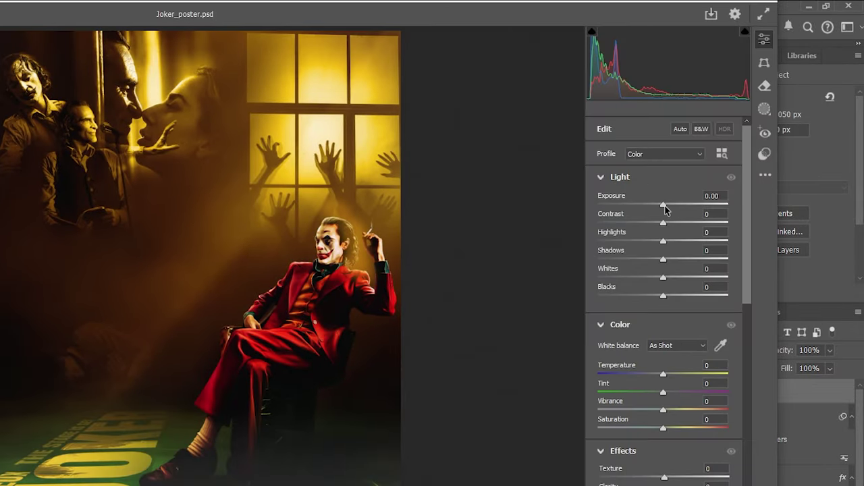
mouse_move(663, 204)
mouse_down()
mouse_move(702, 225)
mouse_move(671, 233)
mouse_up()
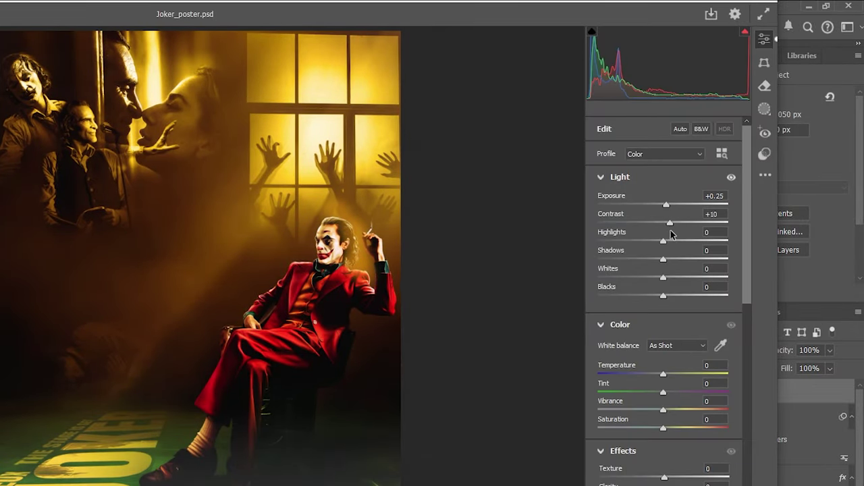
key(Escape)
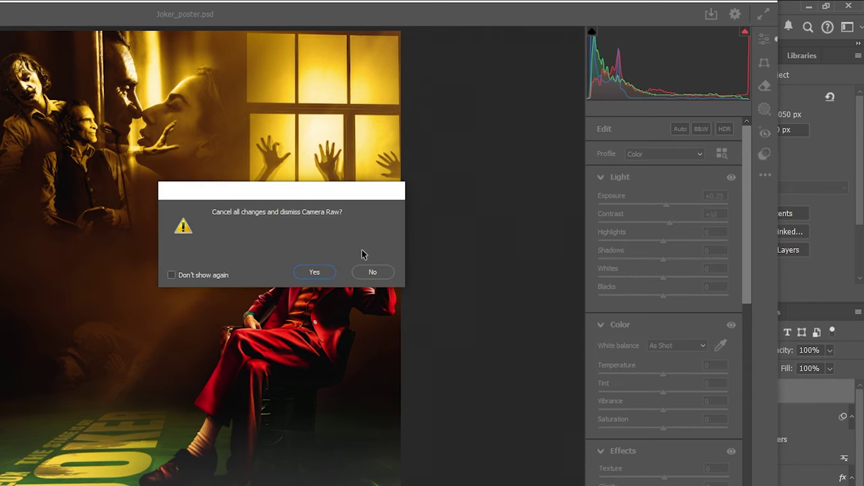
key(Return)
Delete the extra stamped layer and add a FoggyNight.3DL Color Lookup in Color Dodge mode.
key(Delete)
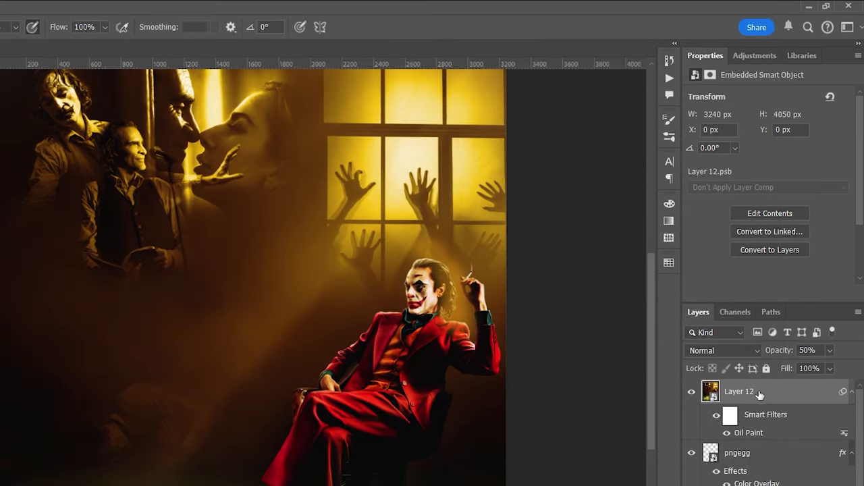
click(776, 475)
click(790, 403)
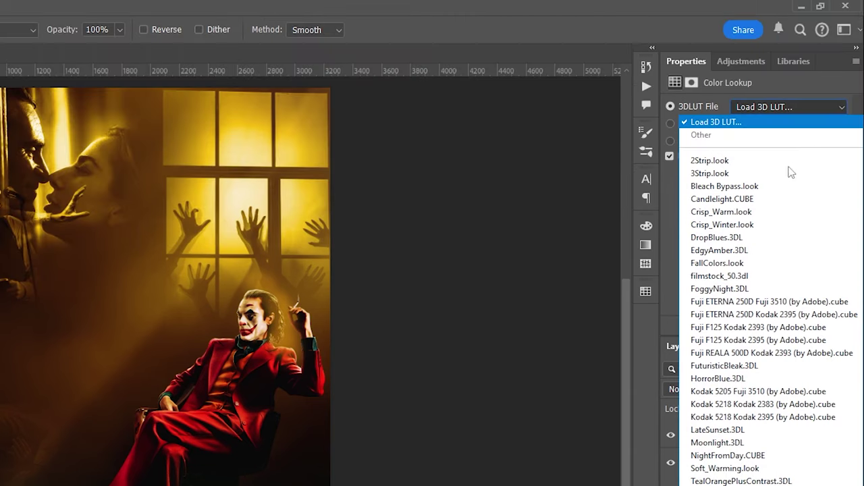
click(763, 289)
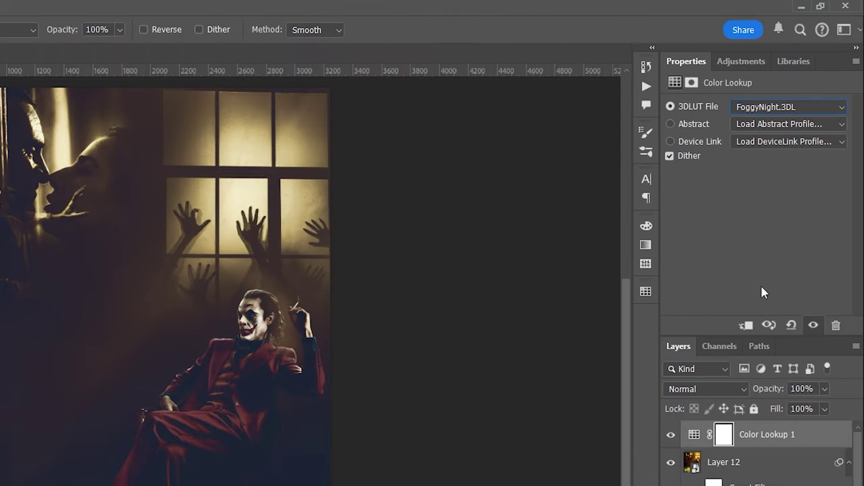
click(729, 382)
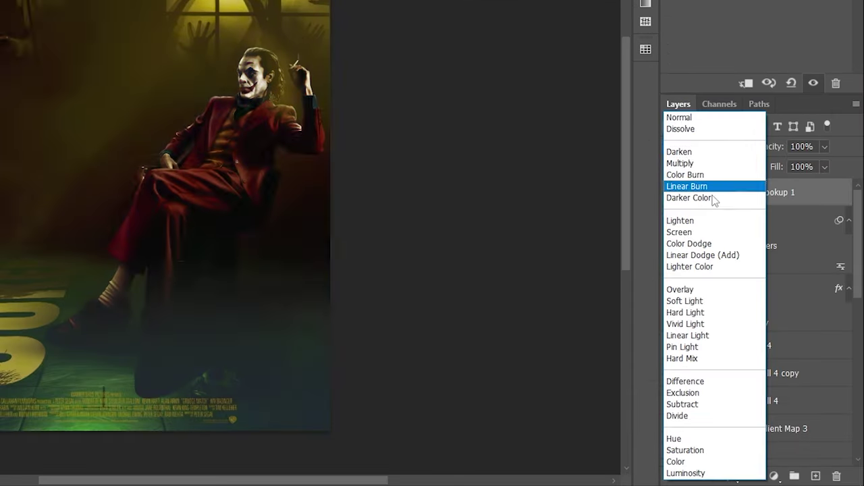
click(702, 244)
Fade the lookup with a diagonal gradient mask and lower its opacity to 80%.
click(671, 196)
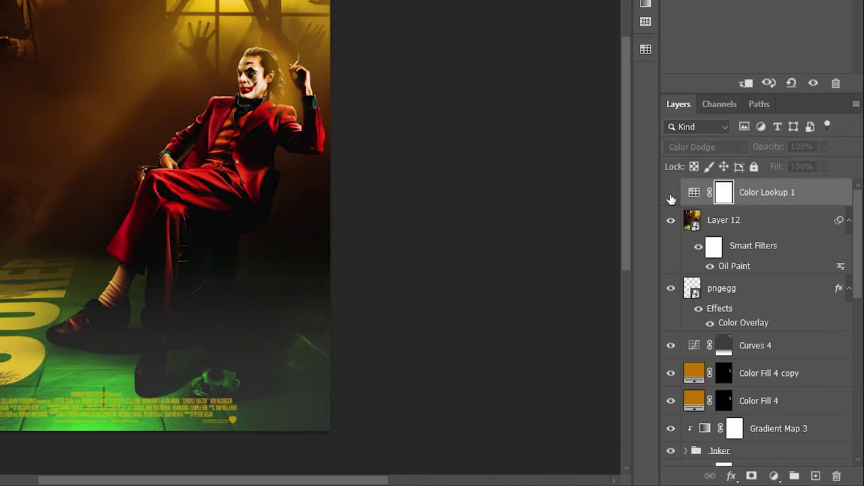
click(671, 196)
click(671, 196)
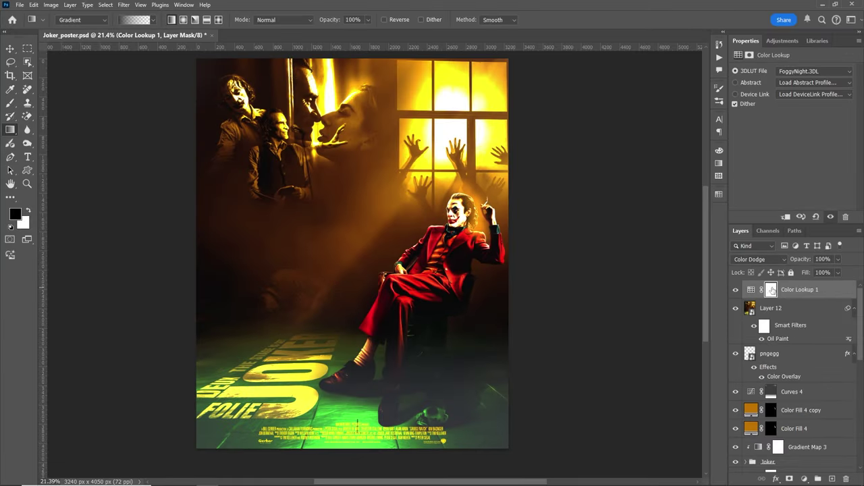
mouse_move(439, 158)
mouse_down()
mouse_move(250, 370)
mouse_move(219, 362)
mouse_up()
click(735, 290)
click(735, 290)
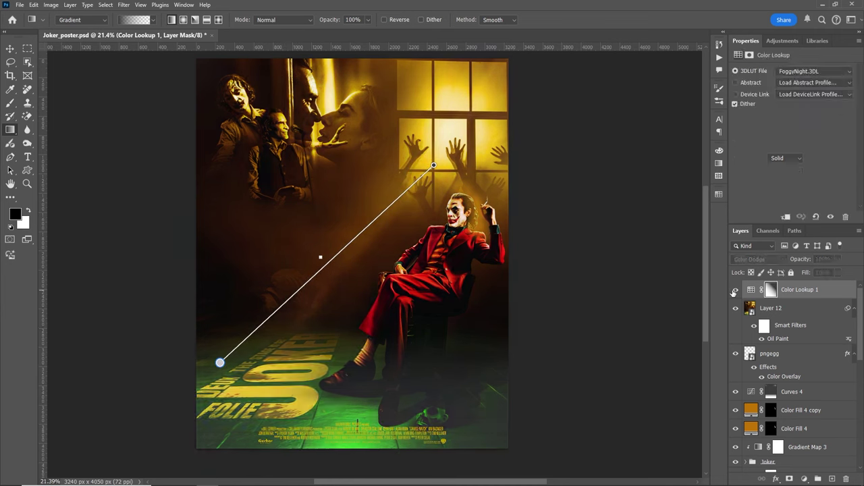
click(735, 290)
drag(802, 260, 796, 264)
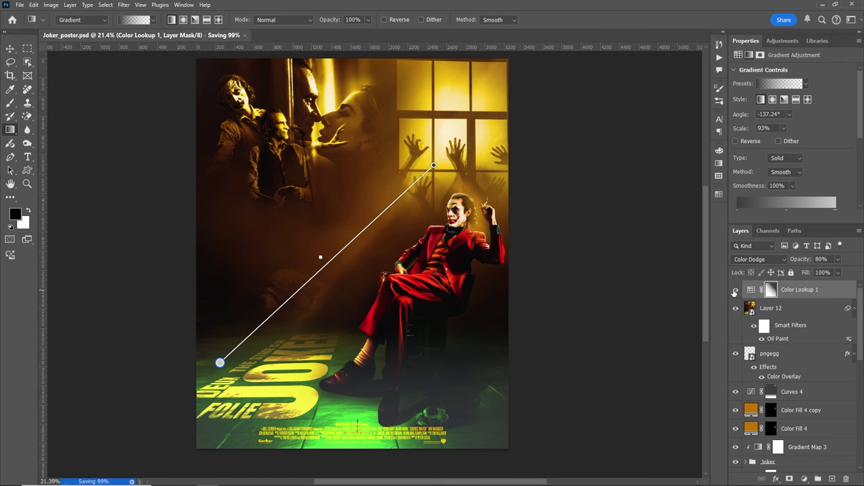
click(751, 289)
click(805, 479)
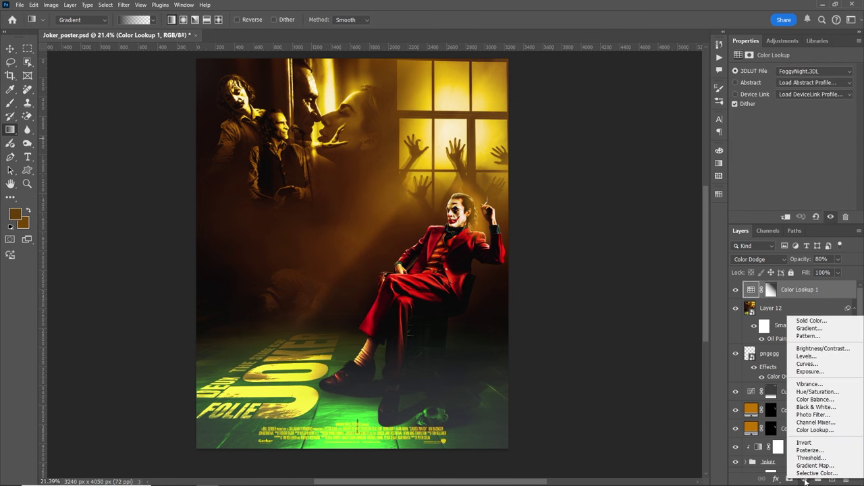
Add a second Color Lookup using the NightFromDay.CUBE LUT.
click(815, 430)
click(804, 72)
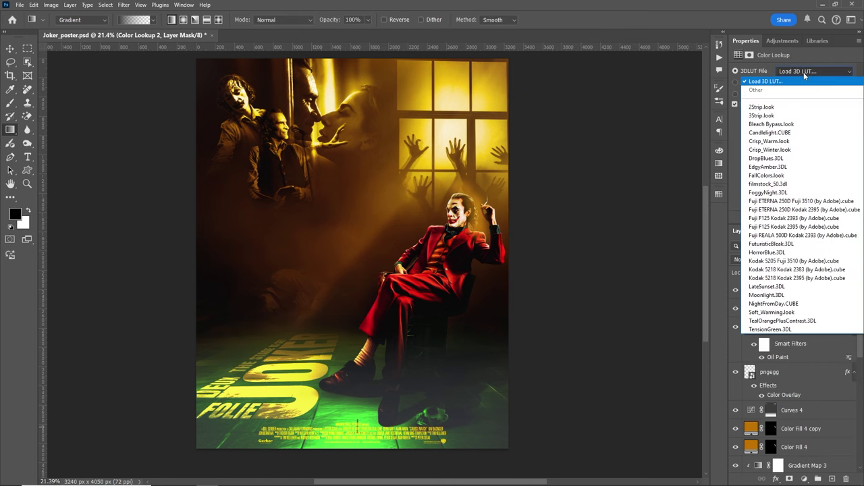
click(784, 304)
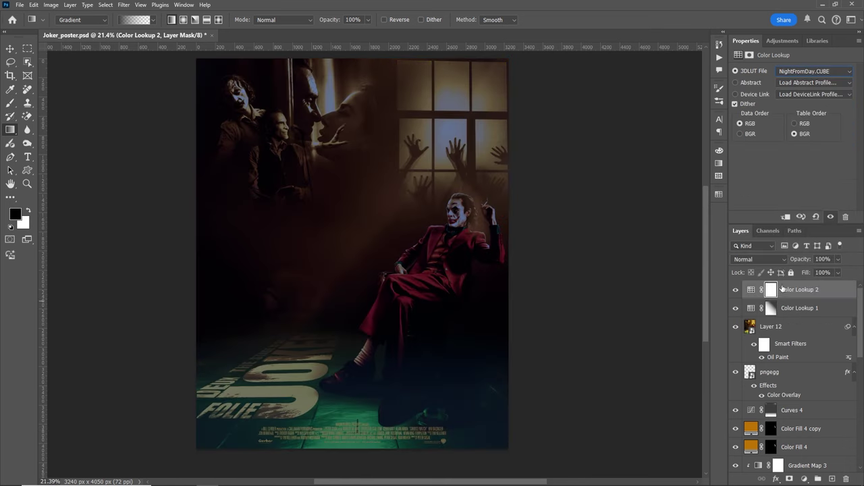
click(736, 290)
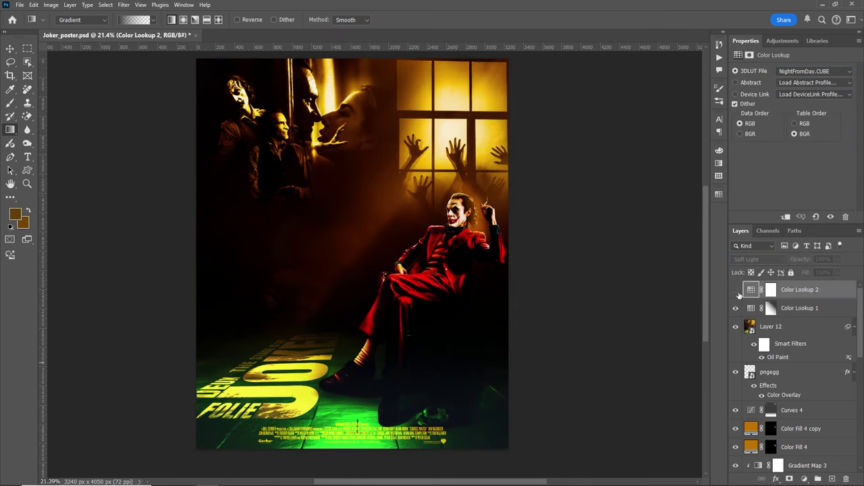
click(737, 290)
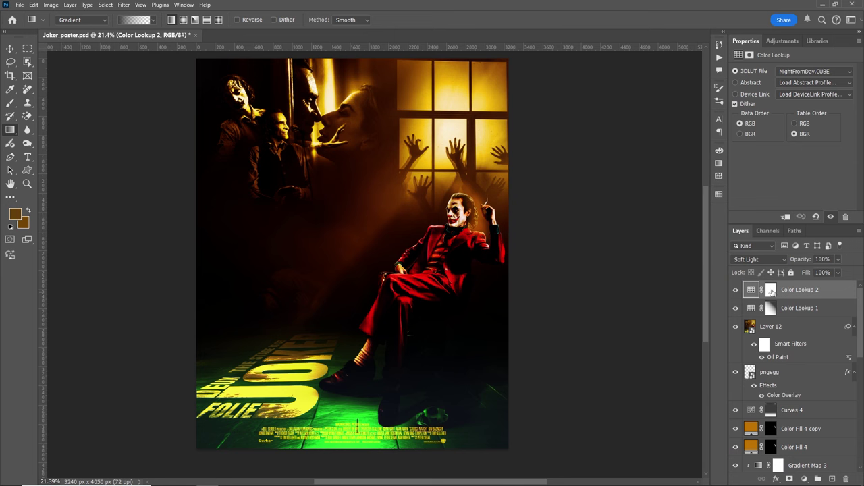
Set Color Lookup 2 to 65% opacity and gradient-mask it diagonally from window to floor.
click(771, 291)
mouse_move(328, 160)
mouse_down()
mouse_move(486, 334)
mouse_move(305, 202)
mouse_move(327, 151)
mouse_move(274, 166)
mouse_up()
text(65)
key(Return)
drag(487, 333, 419, 414)
drag(274, 166, 422, 74)
drag(420, 415, 372, 397)
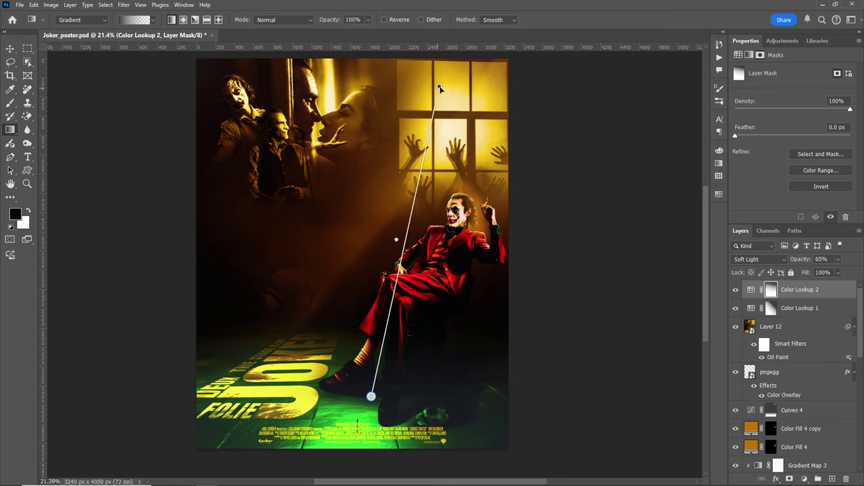
drag(422, 74, 490, 87)
drag(372, 397, 307, 387)
drag(490, 87, 466, 116)
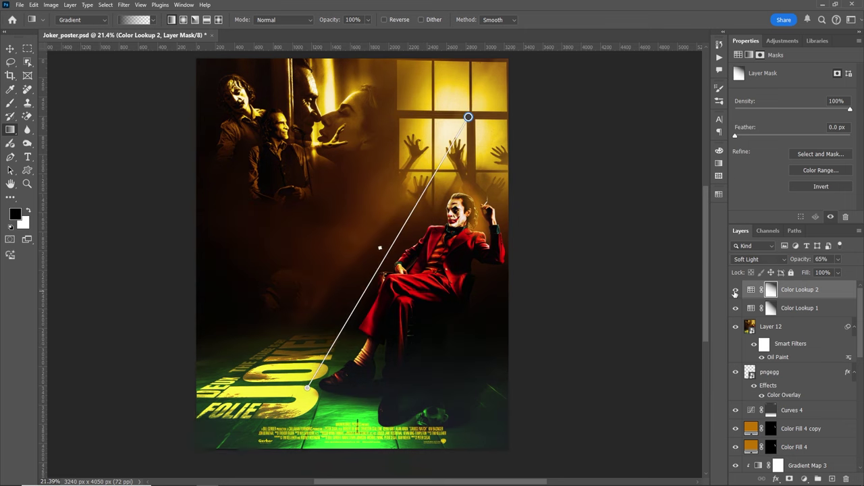
click(836, 292)
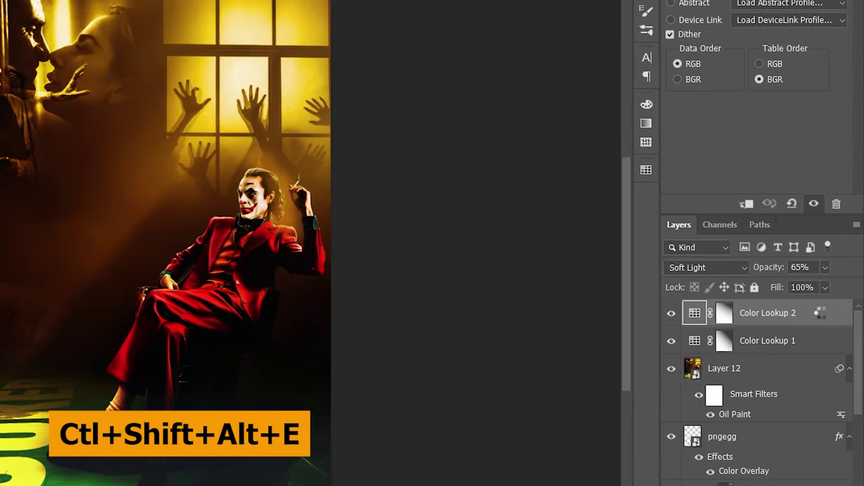
Convert the stamped Layer 13 to a smart object and apply the Camera Raw filter.
right_click(810, 315)
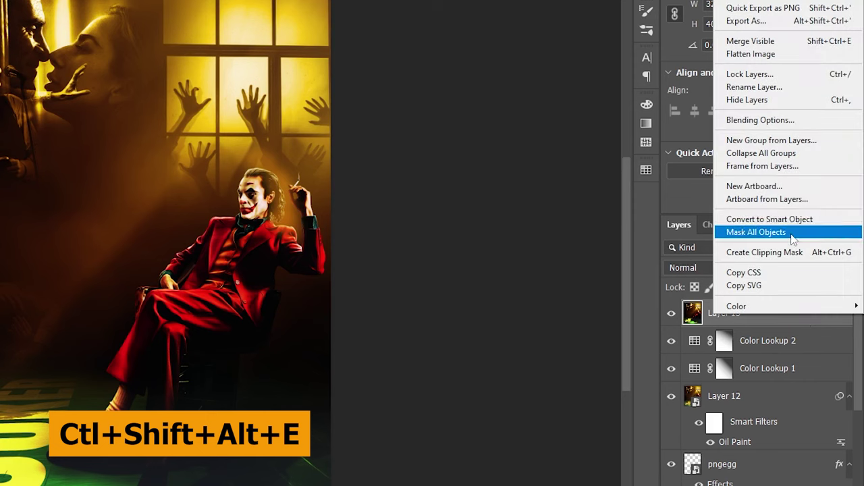
click(790, 224)
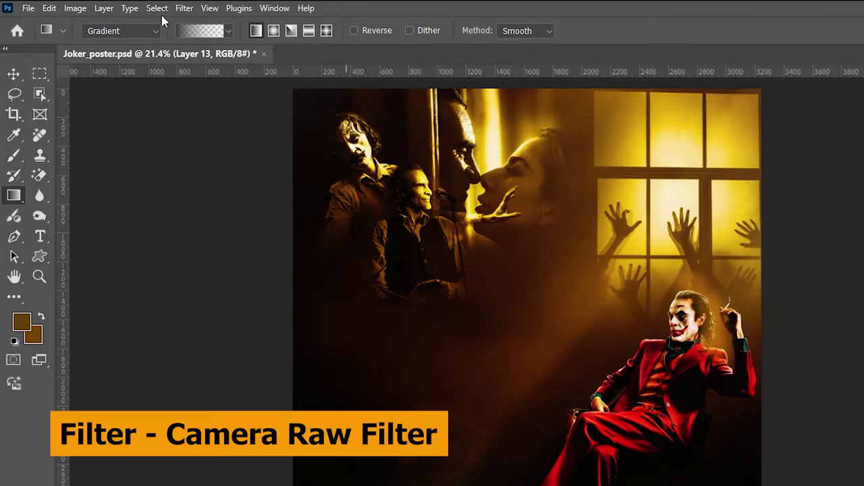
click(184, 8)
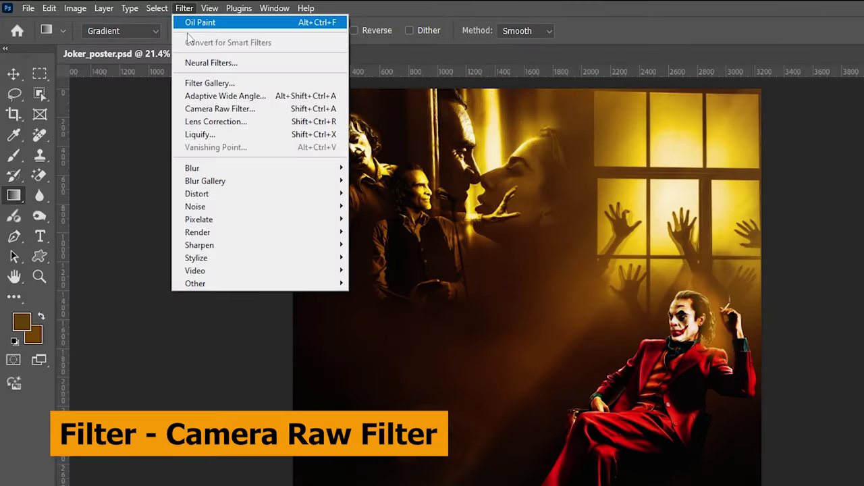
click(211, 109)
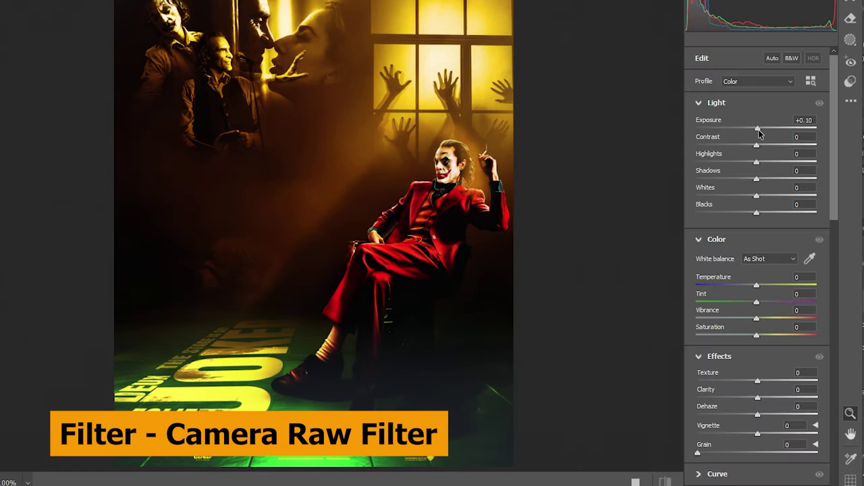
In Camera Raw, set Exposure +0.30, Contrast -6, Vibrance +15, Saturation -2 and Clarity +15.
mouse_move(756, 145)
mouse_down()
mouse_move(743, 148)
mouse_move(763, 150)
mouse_move(754, 152)
mouse_up()
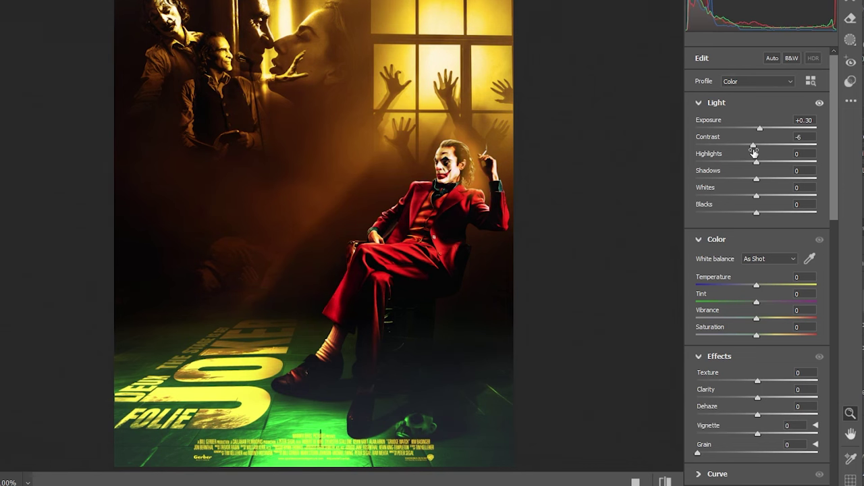
mouse_move(757, 320)
mouse_down()
mouse_move(745, 322)
mouse_move(767, 323)
mouse_move(763, 339)
mouse_move(750, 339)
mouse_move(757, 341)
mouse_up()
scroll(829, 301, down, 4)
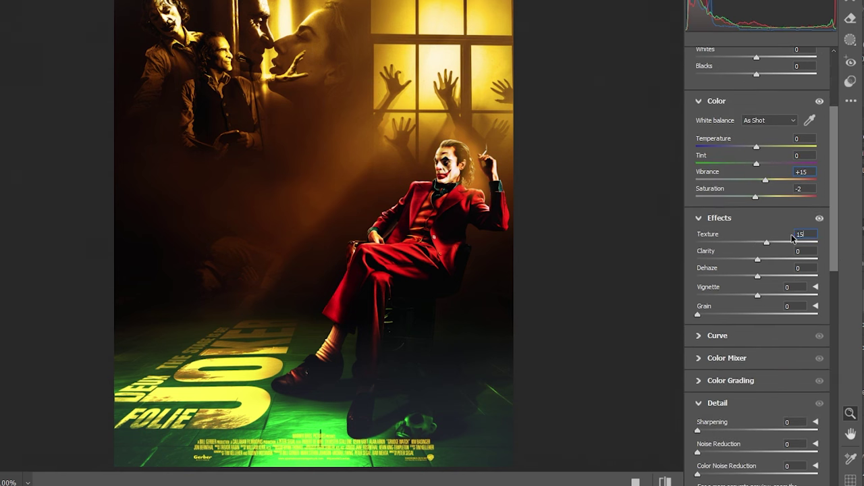
drag(797, 251, 824, 262)
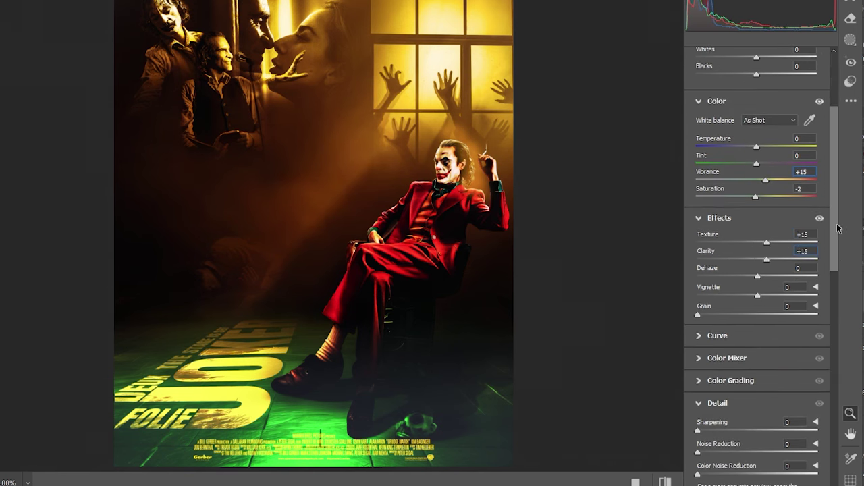
scroll(712, 241, down, 2)
Set Camera Raw grain to 10 and darken the edges with a -14 vignette.
text(0)
click(790, 263)
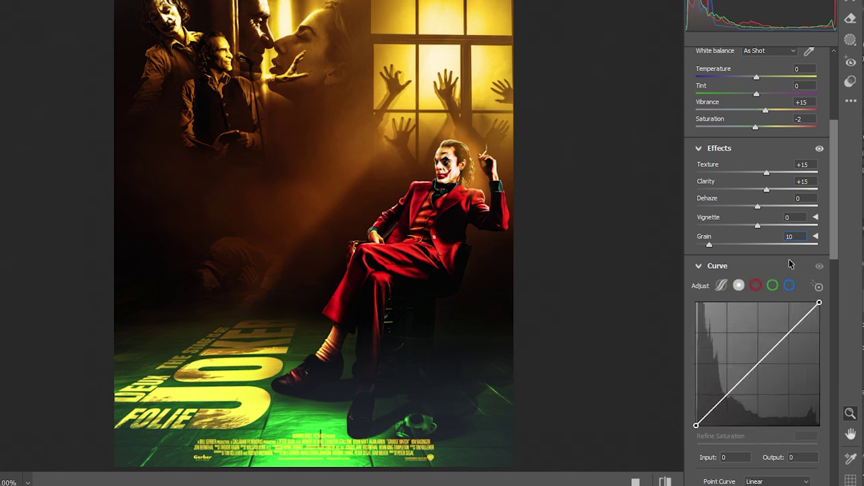
drag(758, 225, 748, 227)
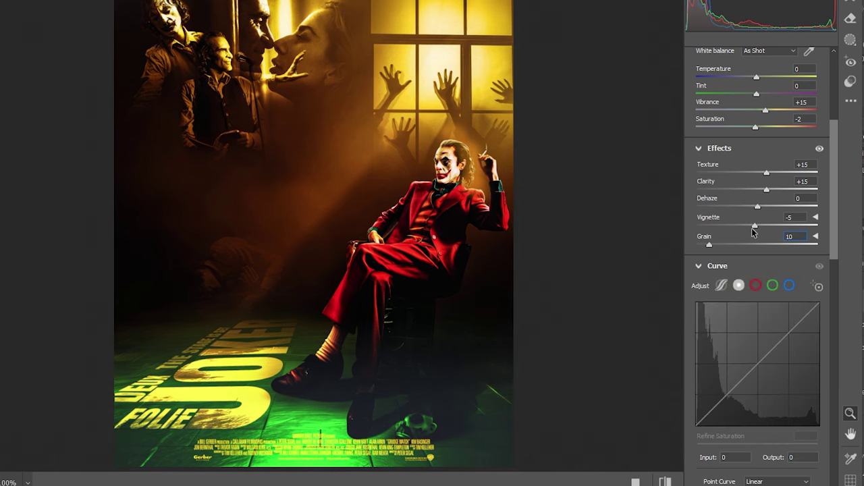
click(819, 152)
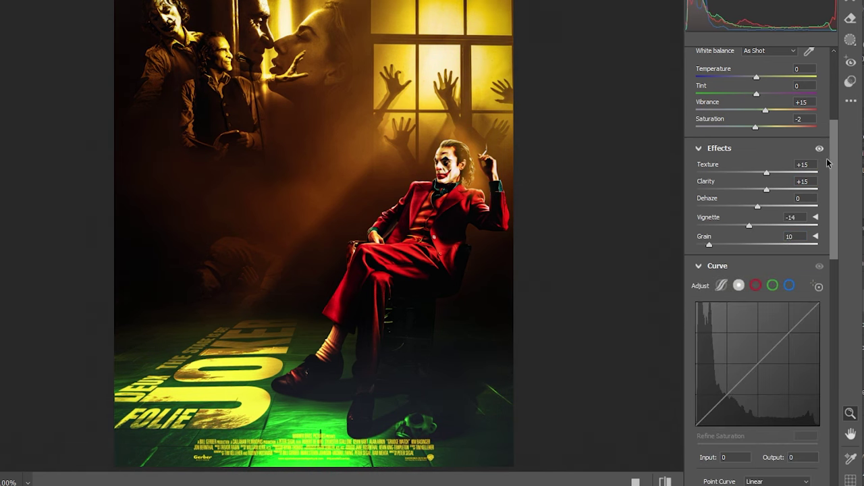
scroll(756, 203, down, 3)
Lift the tone curve's black point to fade the shadows.
click(724, 278)
drag(696, 306, 696, 298)
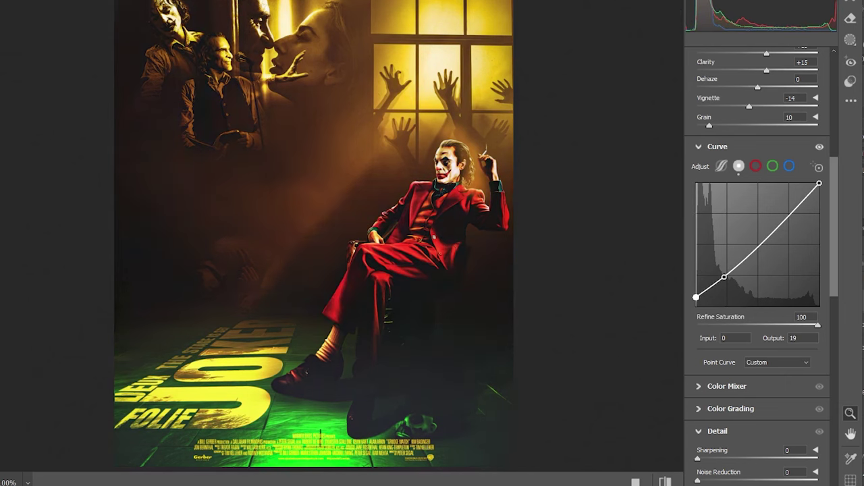
key(Down)
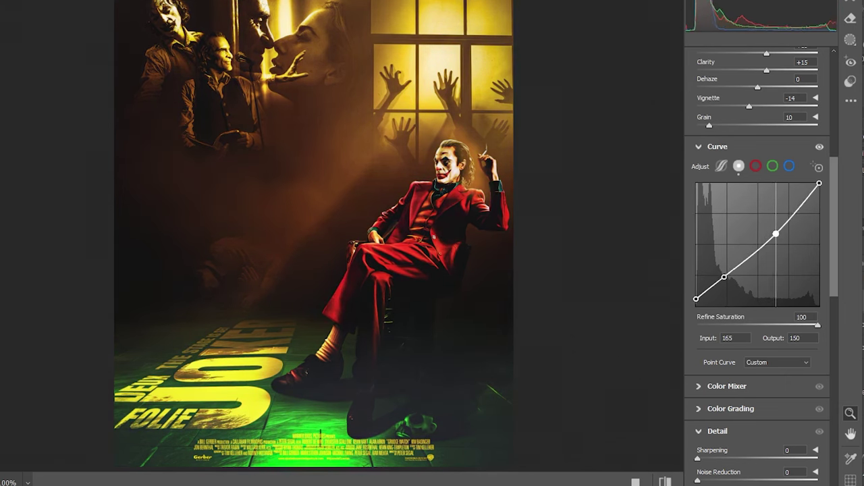
click(697, 147)
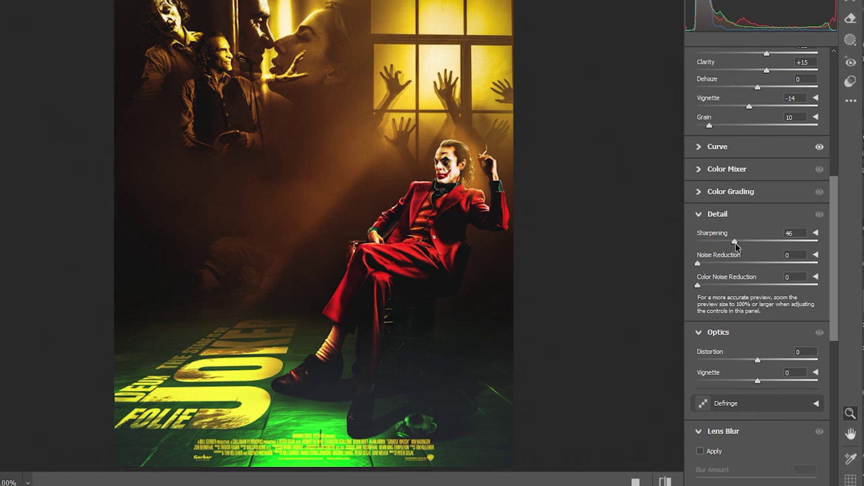
Apply noise reduction of 19 and adjust the yellows in the Color Mixer.
drag(698, 264, 720, 264)
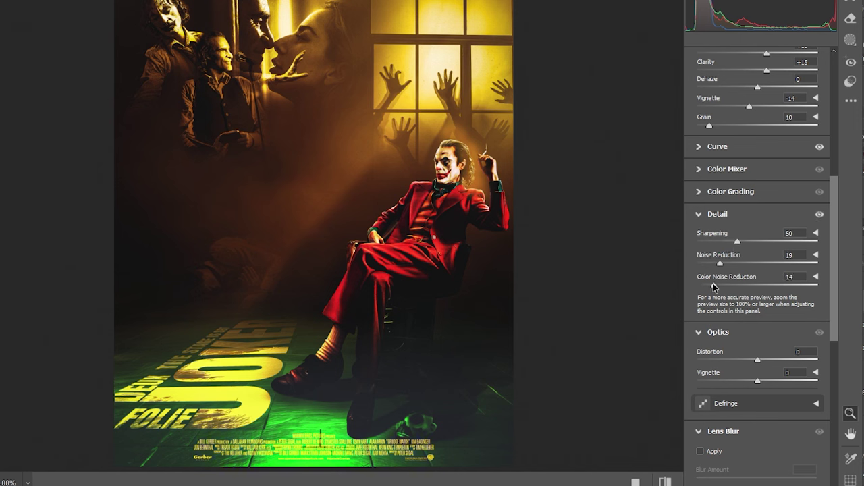
click(699, 170)
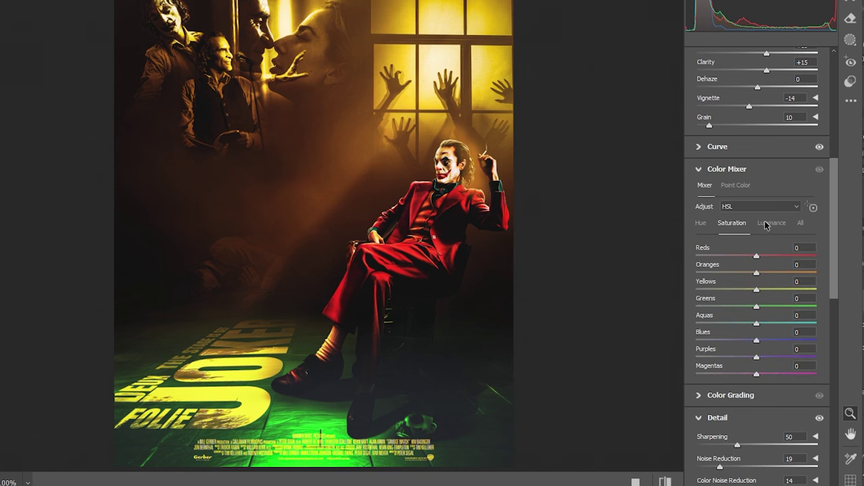
mouse_move(756, 290)
mouse_down()
mouse_move(765, 290)
mouse_move(749, 290)
mouse_up()
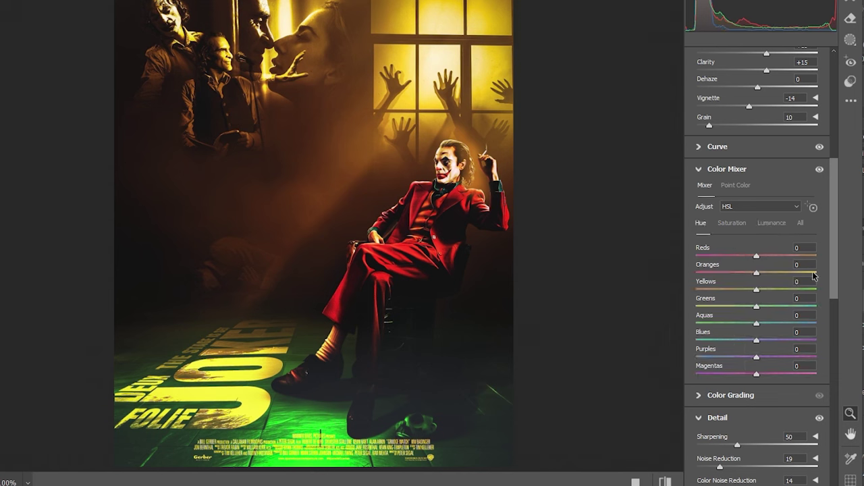
drag(836, 290, 835, 385)
scroll(835, 384, down, 5)
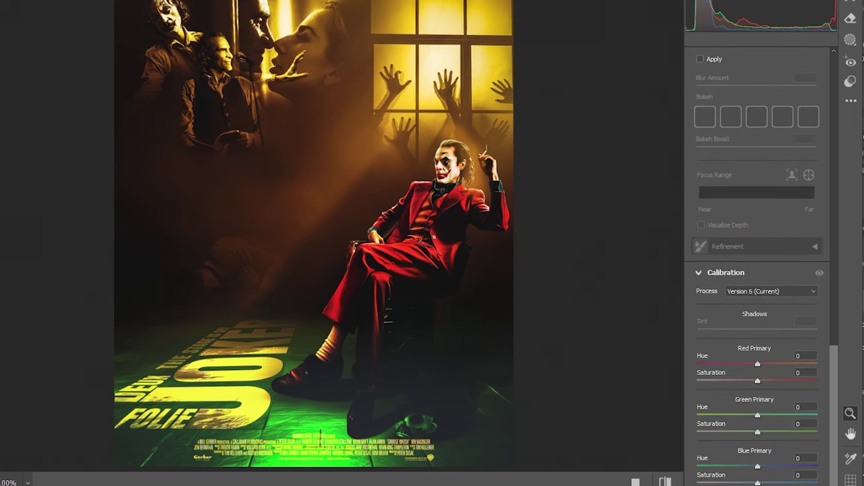
Raise contrast to +8 and highlights to +5 in a before/after comparison view.
key(q)
scroll(761, 135, up, 10)
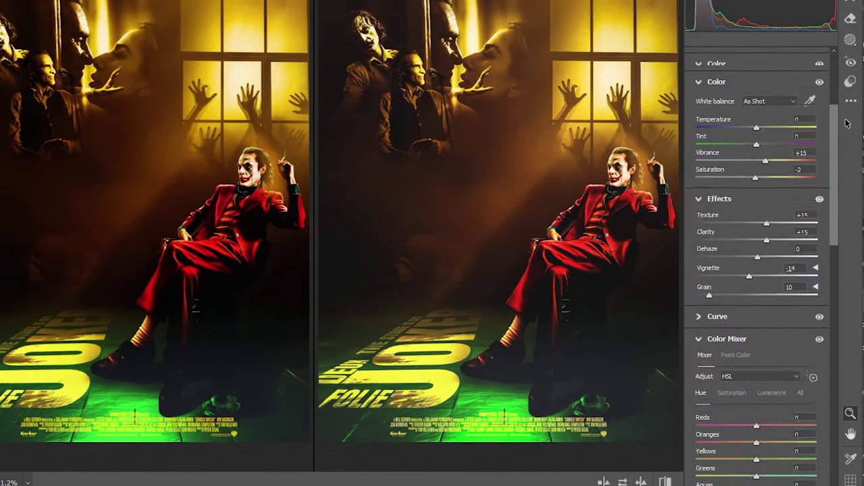
scroll(761, 135, up, 3)
mouse_move(754, 144)
mouse_down()
mouse_move(761, 145)
mouse_move(759, 163)
mouse_up()
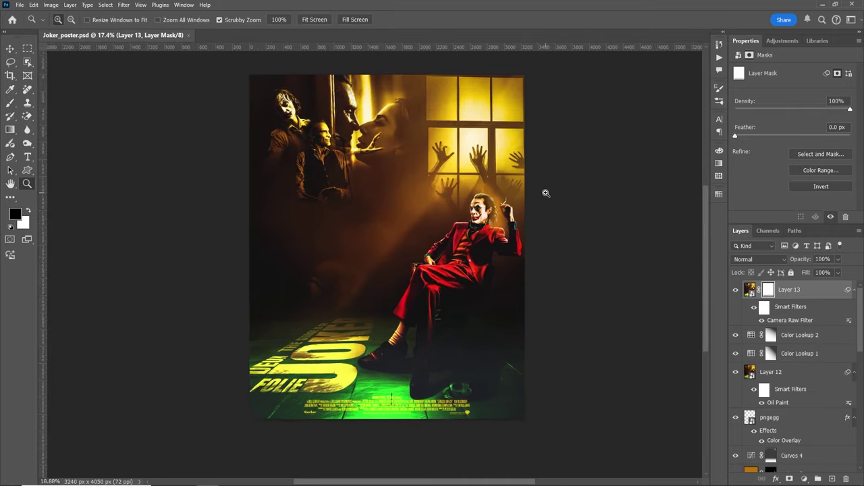
Zoom in on the upper-left figures of the graded poster, then view it whole.
mouse_move(545, 191)
mouse_down()
mouse_move(573, 201)
mouse_move(549, 201)
mouse_up()
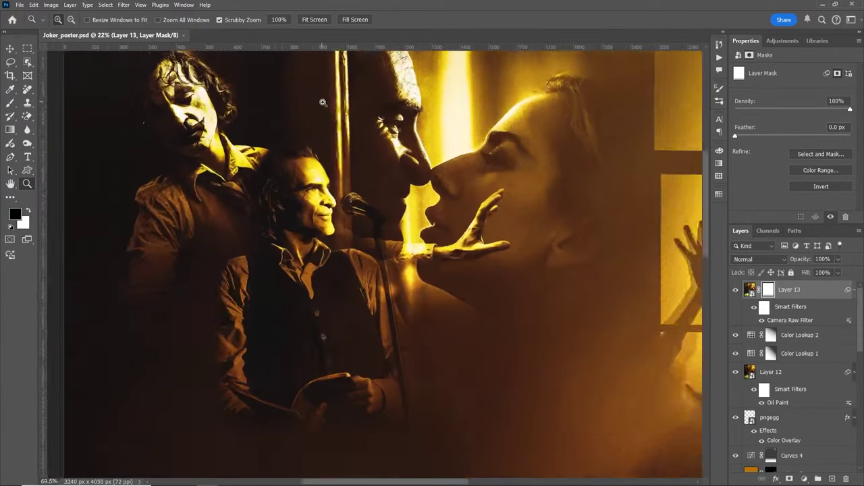
mouse_move(298, 91)
mouse_down()
mouse_move(323, 102)
mouse_move(290, 103)
mouse_up()
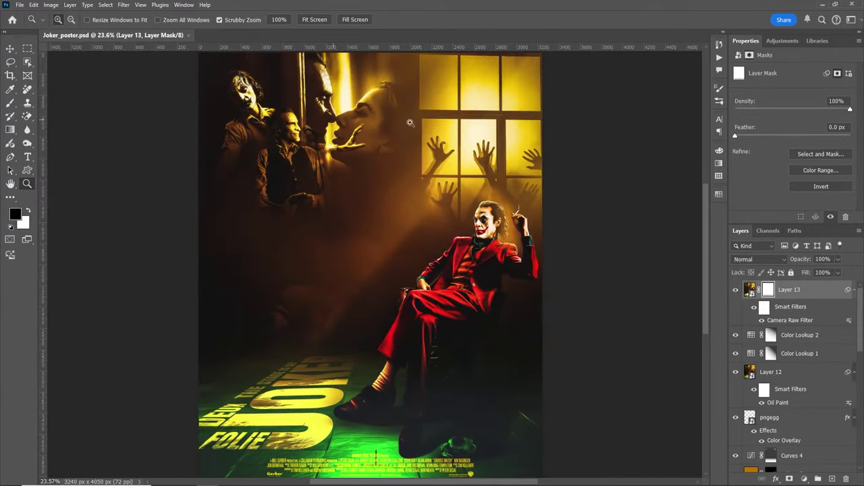
key(b)
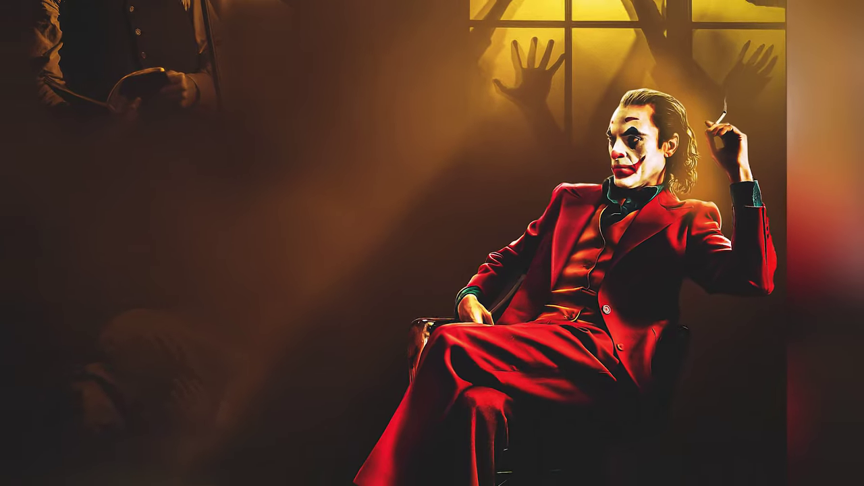